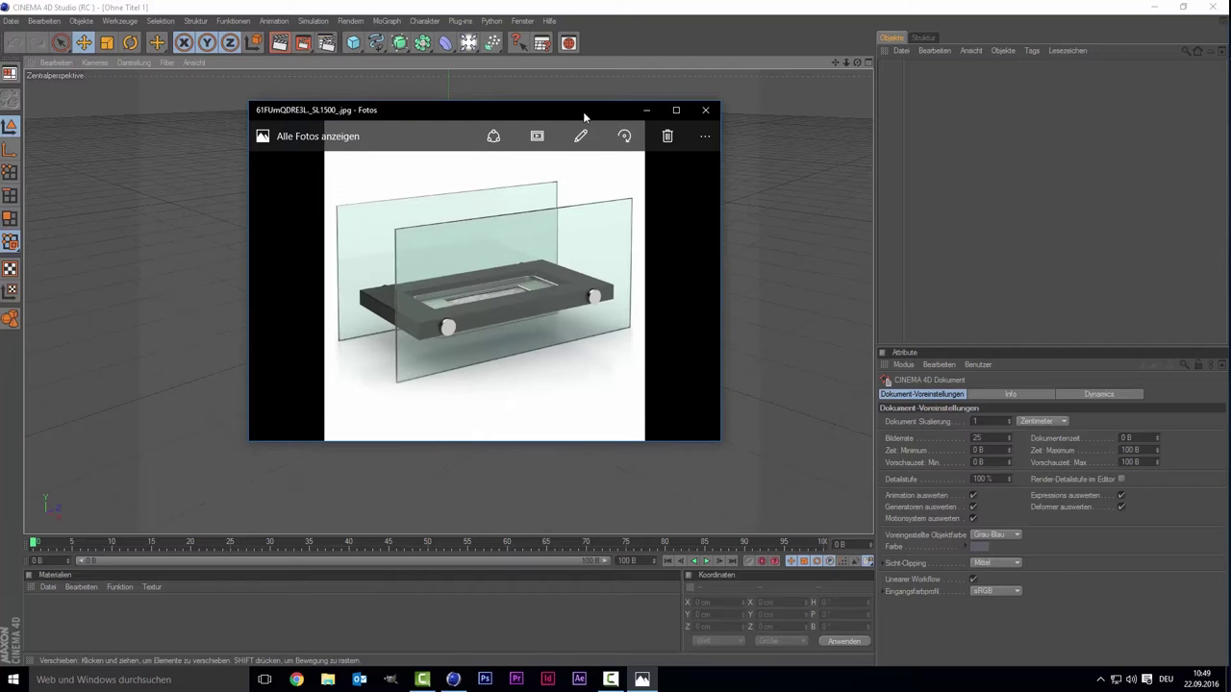
- Shift the fireplace reference photo window slightly left, then minimize and restore it
mouse_move(585, 116)
mouse_down()
mouse_move(592, 141)
mouse_move(551, 127)
mouse_move(596, 116)
mouse_up()
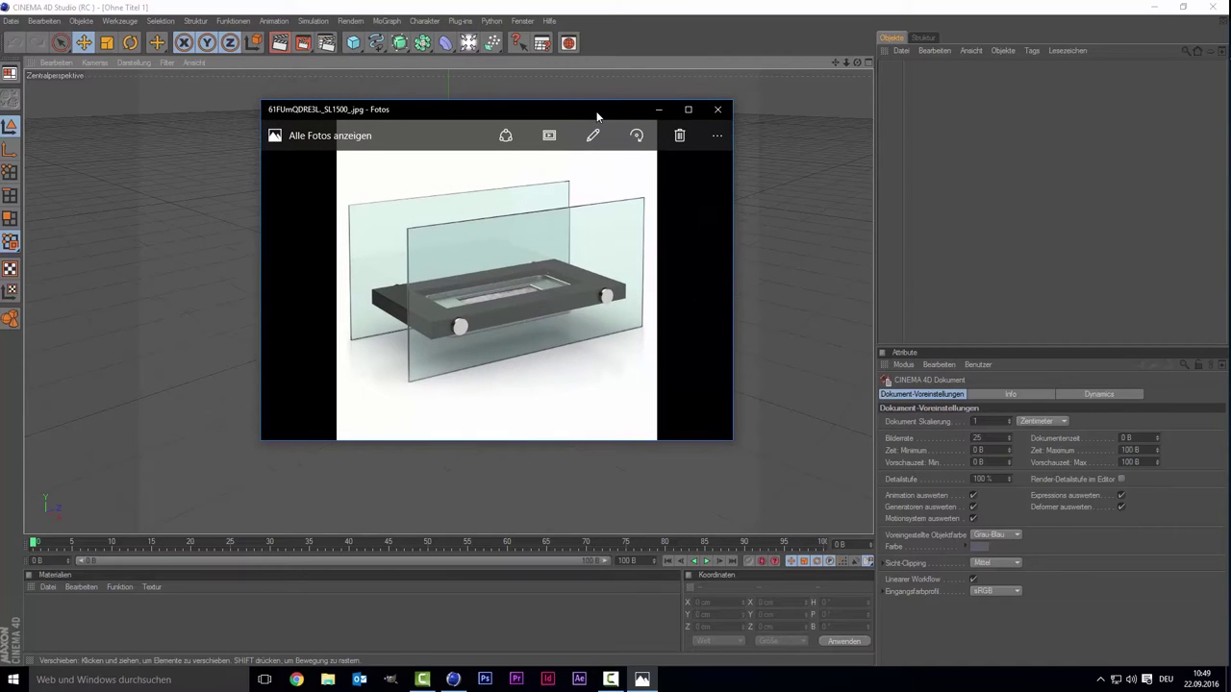
drag(596, 115, 544, 109)
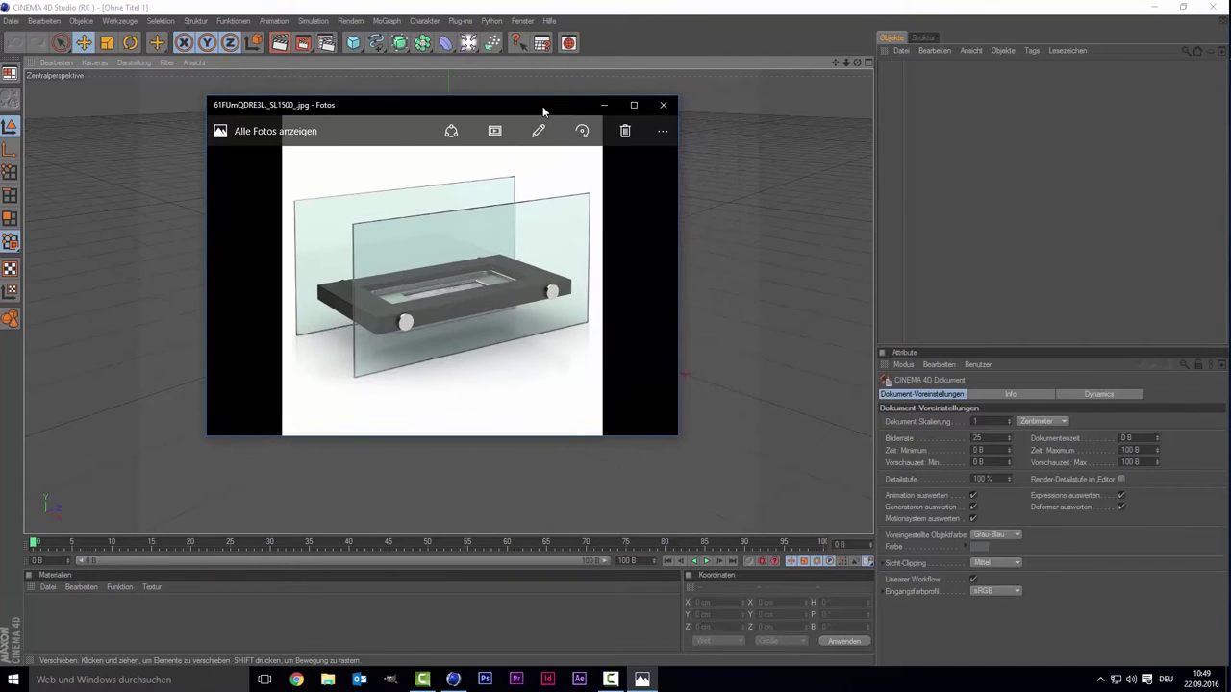
click(603, 105)
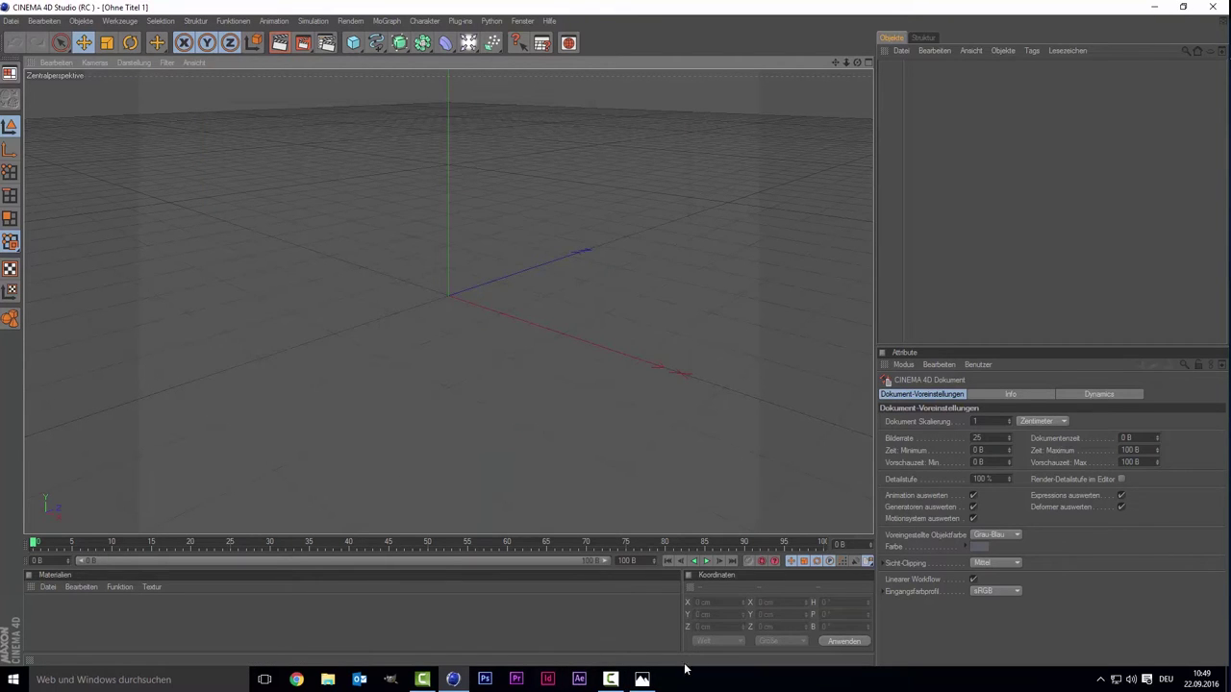
click(642, 680)
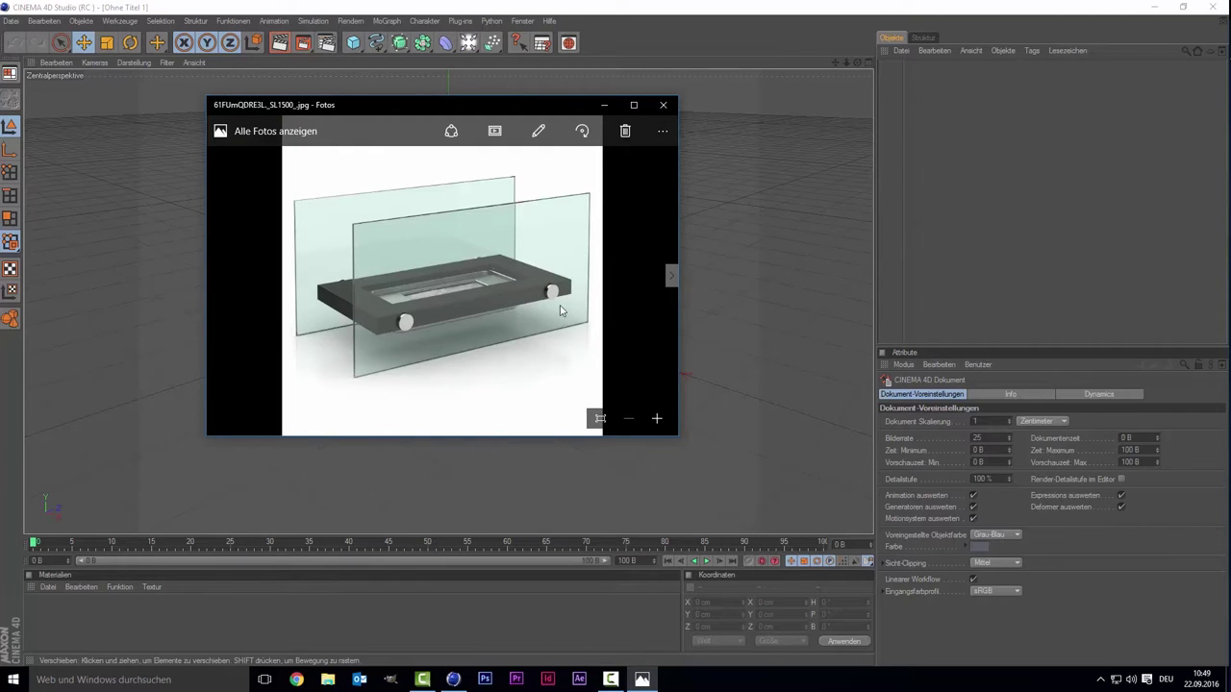
- Add a cube and drag its handles to flatten and widen it into a slab
click(604, 105)
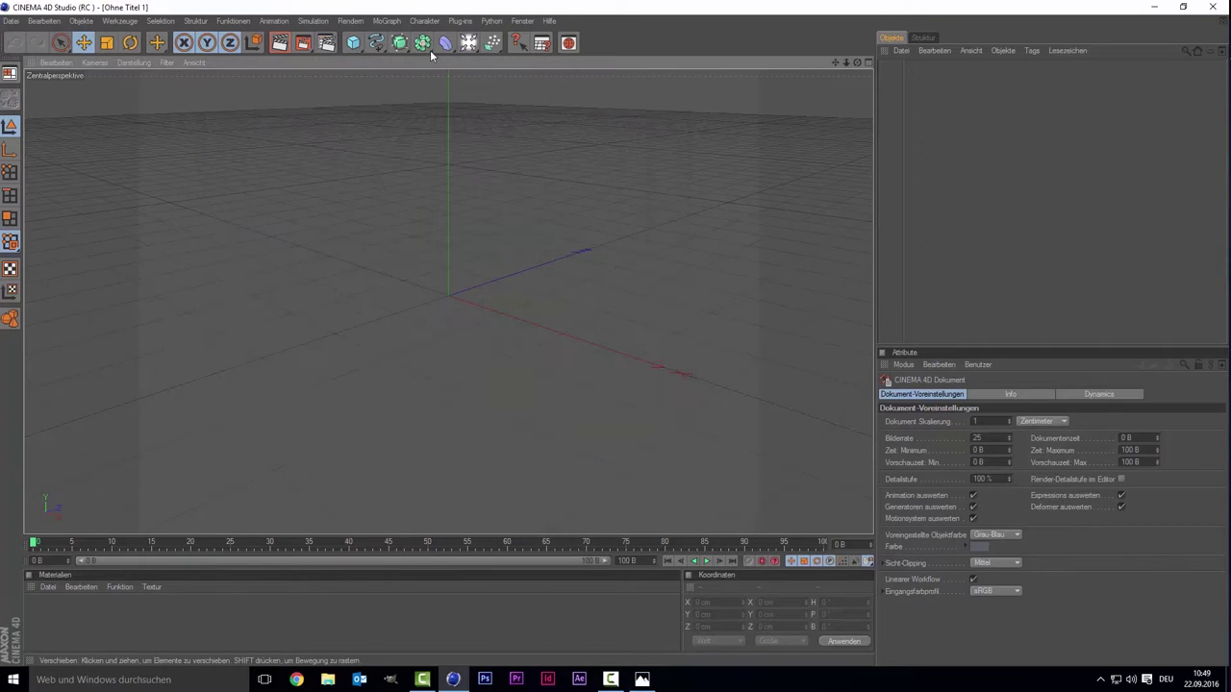
drag(353, 42, 394, 65)
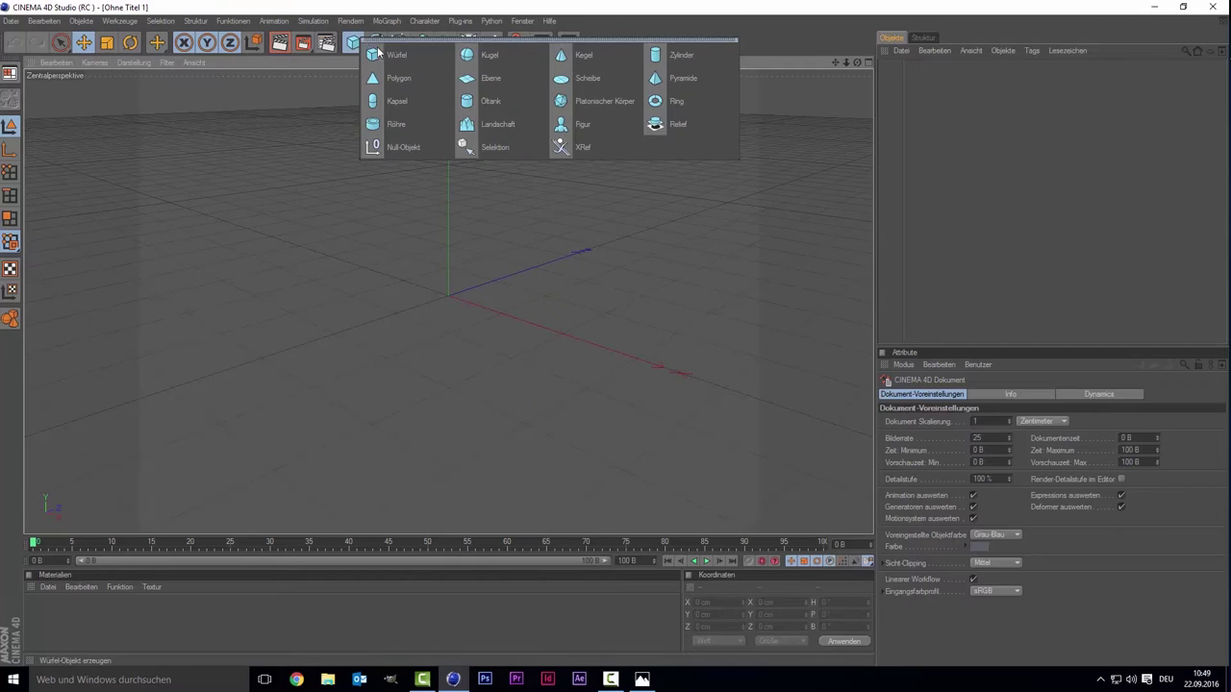
mouse_move(448, 242)
mouse_down()
mouse_move(448, 279)
mouse_move(550, 262)
mouse_up()
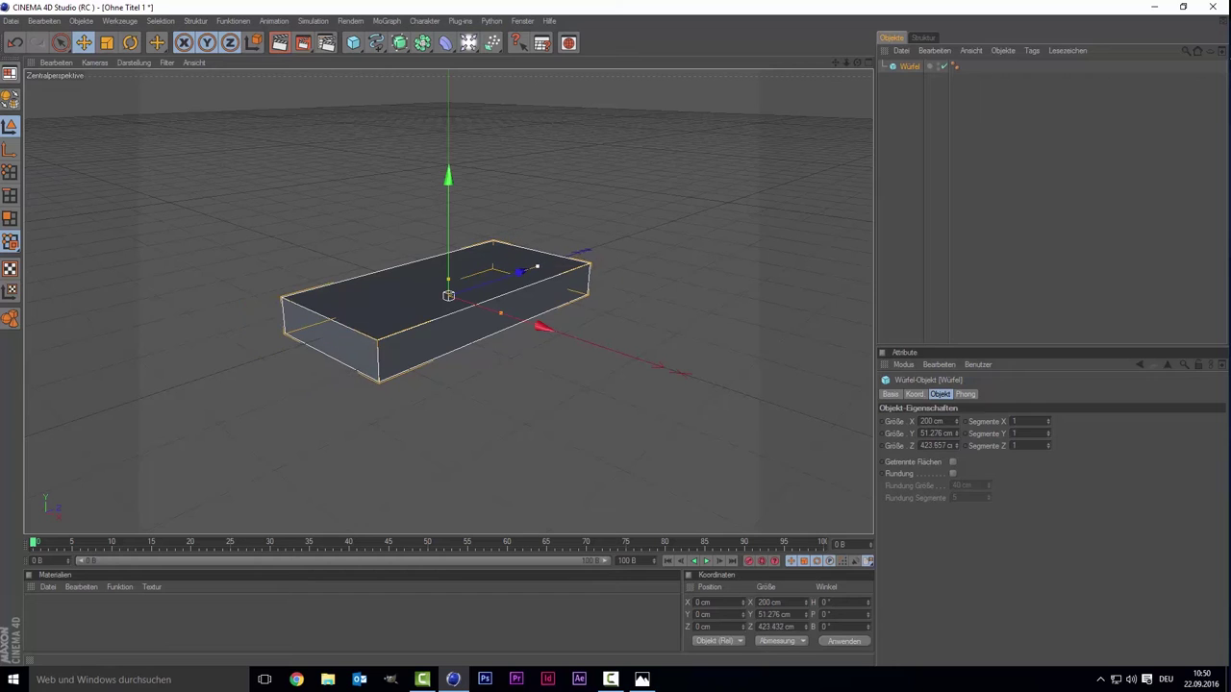
drag(501, 315, 510, 316)
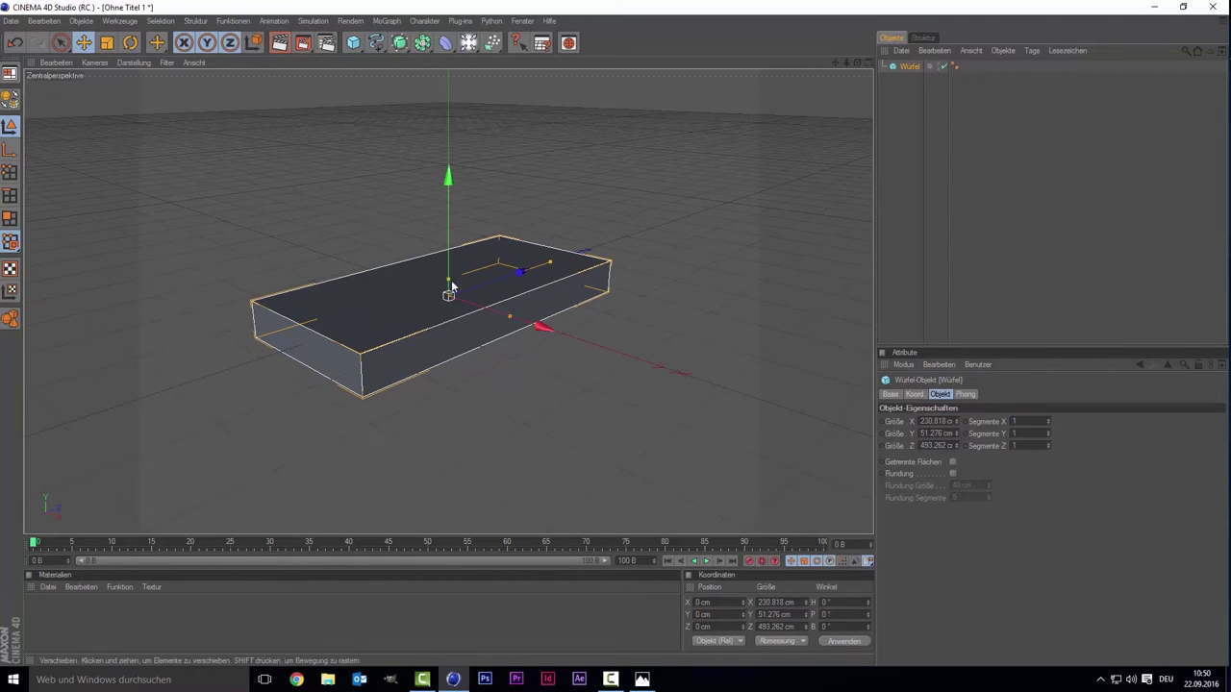
drag(448, 279, 448, 286)
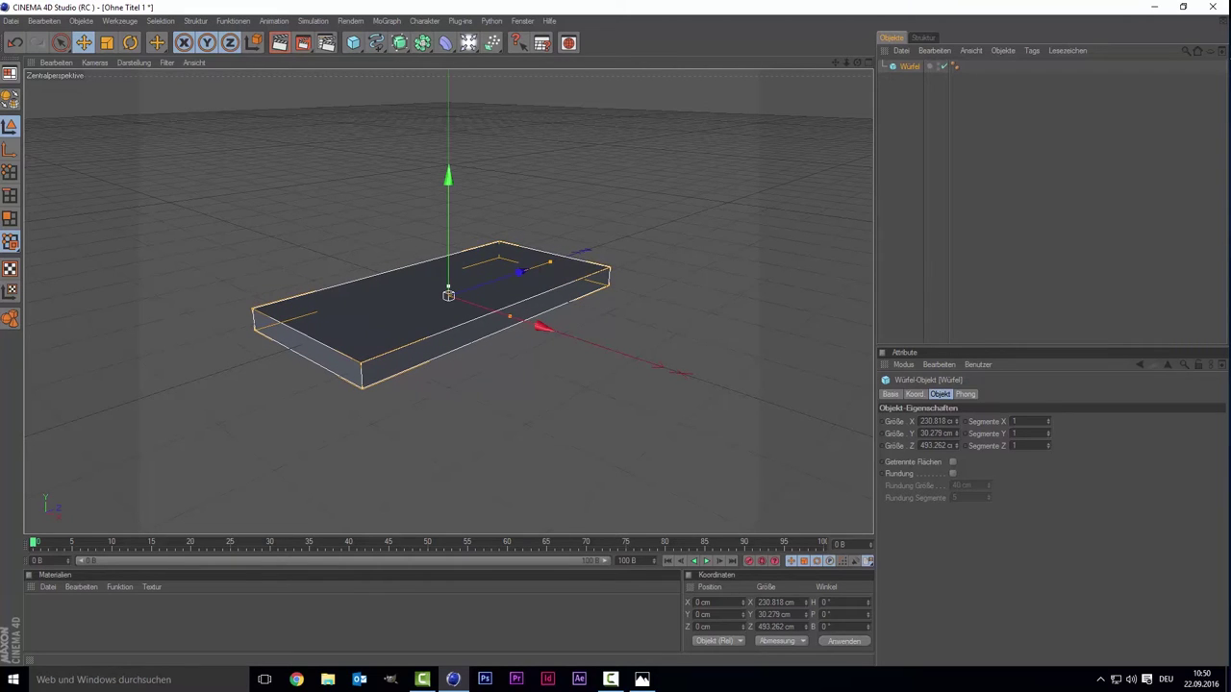
- Refine the slab to about 209 × 40 × 430 cm, comparing against the reference photo
click(642, 679)
click(643, 679)
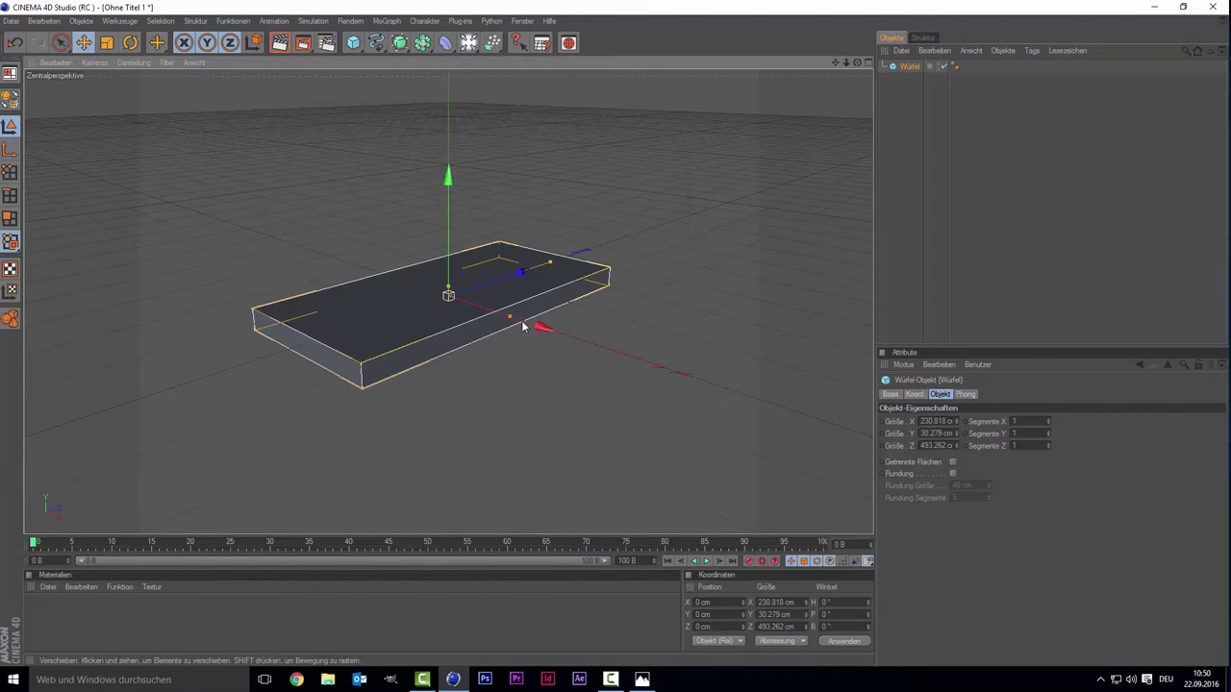
drag(510, 317, 504, 313)
drag(548, 269, 538, 267)
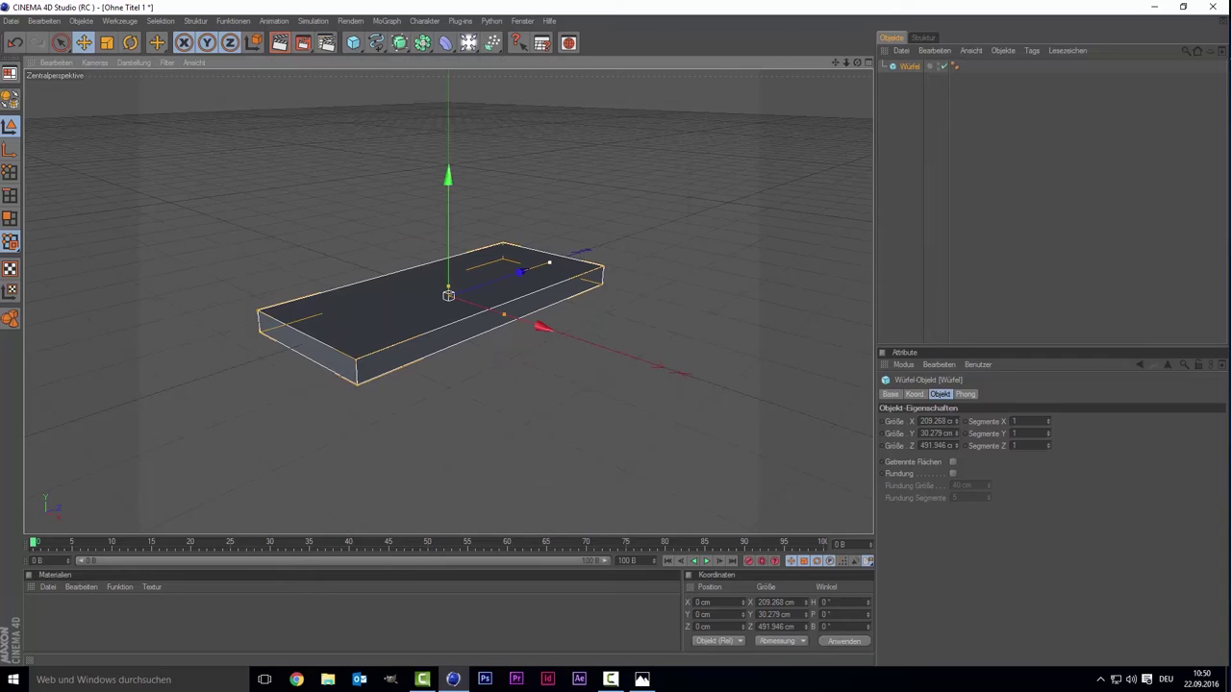
click(642, 679)
click(642, 679)
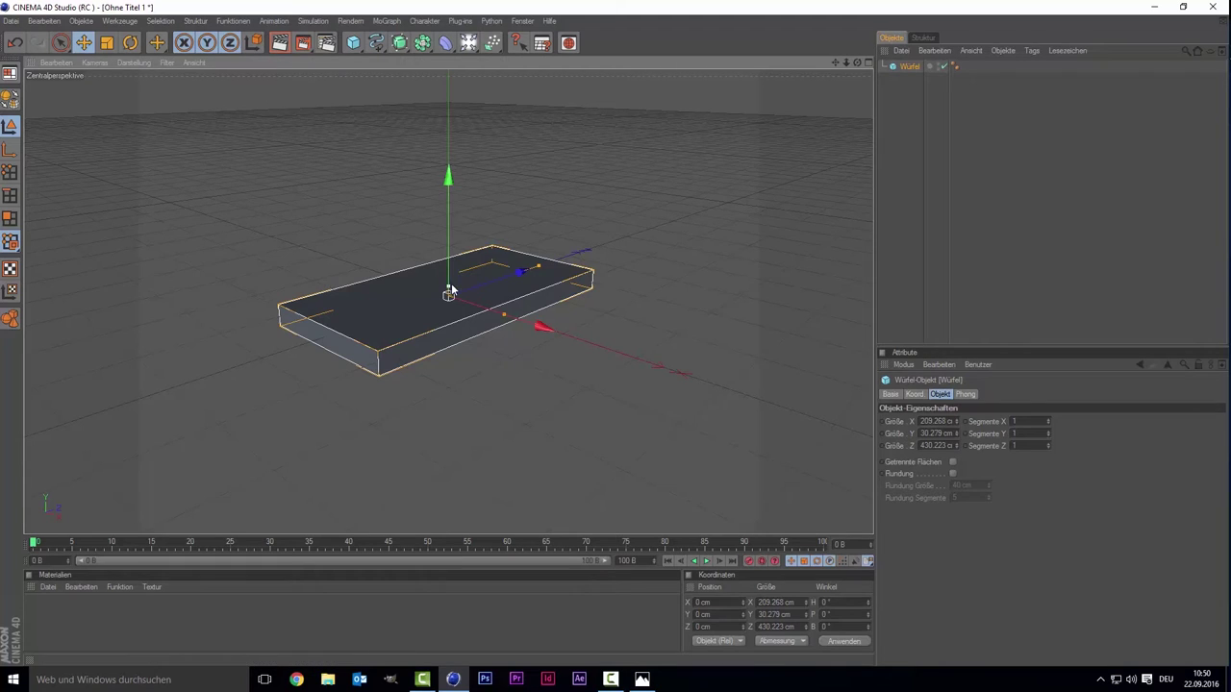
drag(450, 289, 448, 283)
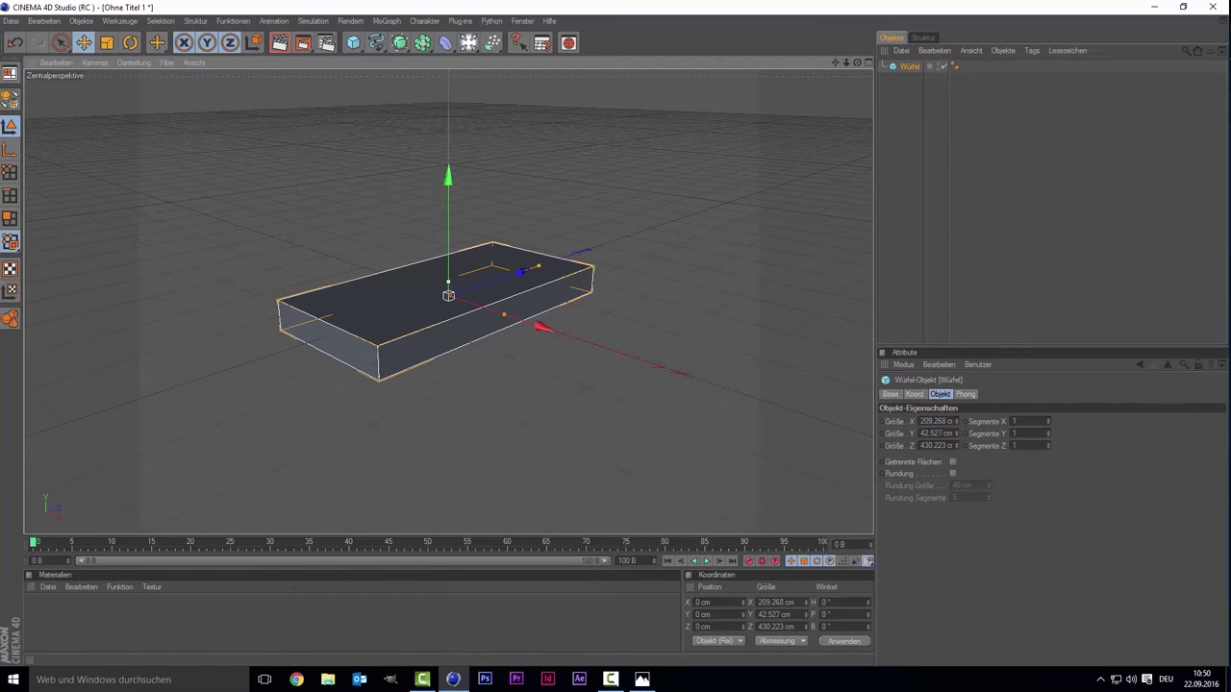
click(641, 680)
click(642, 680)
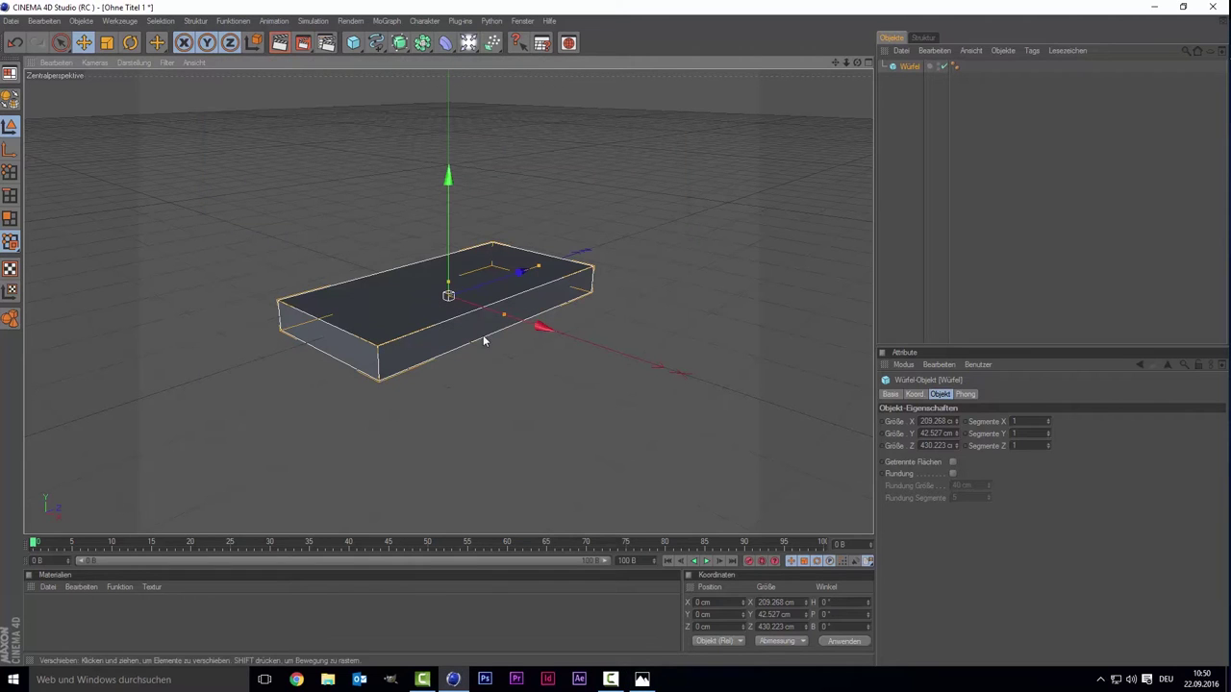
drag(448, 282, 448, 286)
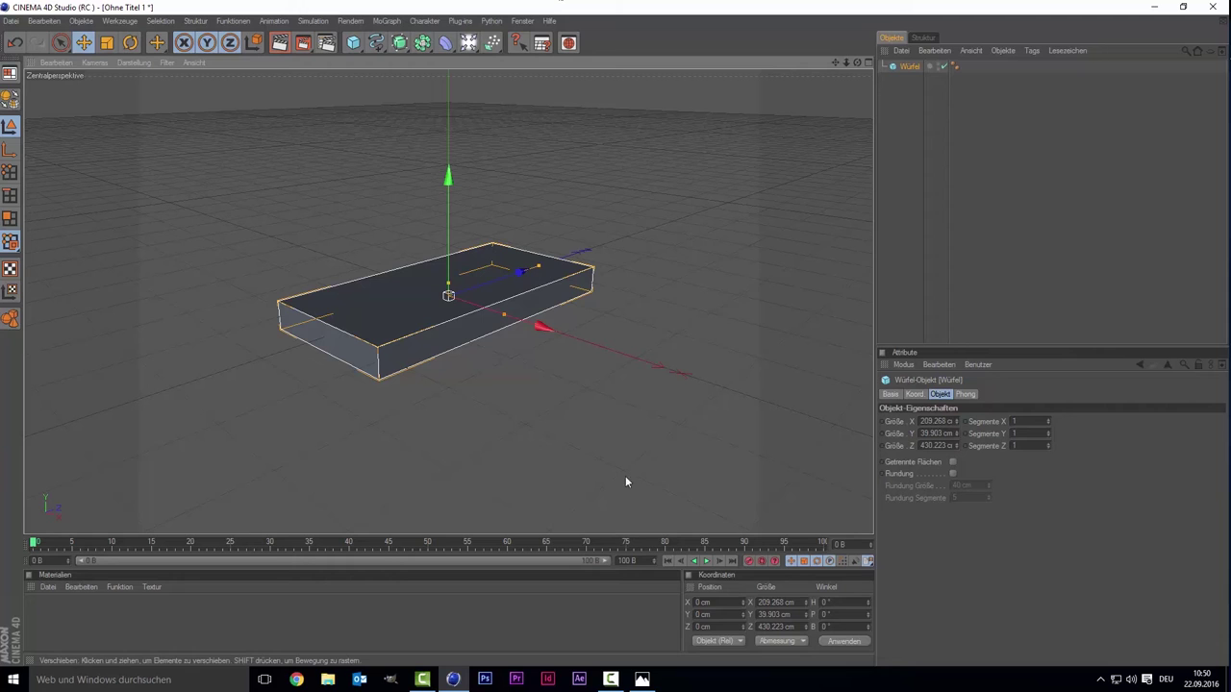
click(641, 680)
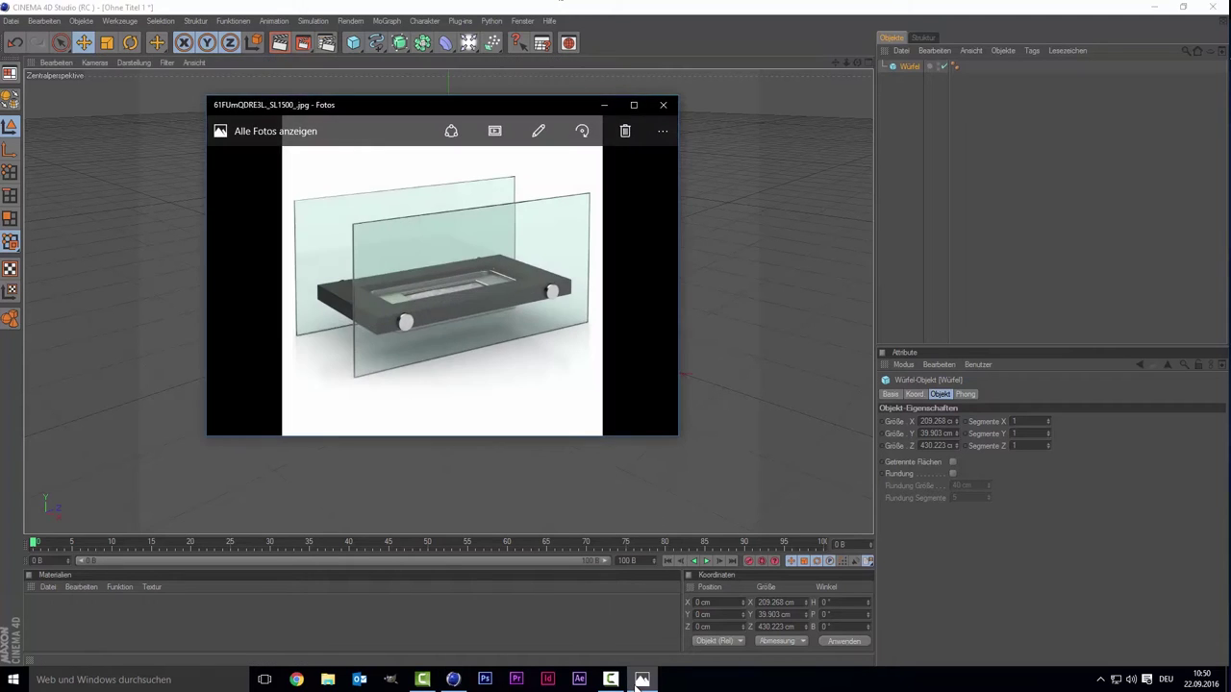
- Add a second cube shaped as a 30 × 200 × 663 cm upright panel at X 48.7 cm
click(642, 680)
click(353, 43)
click(396, 68)
drag(496, 284, 578, 253)
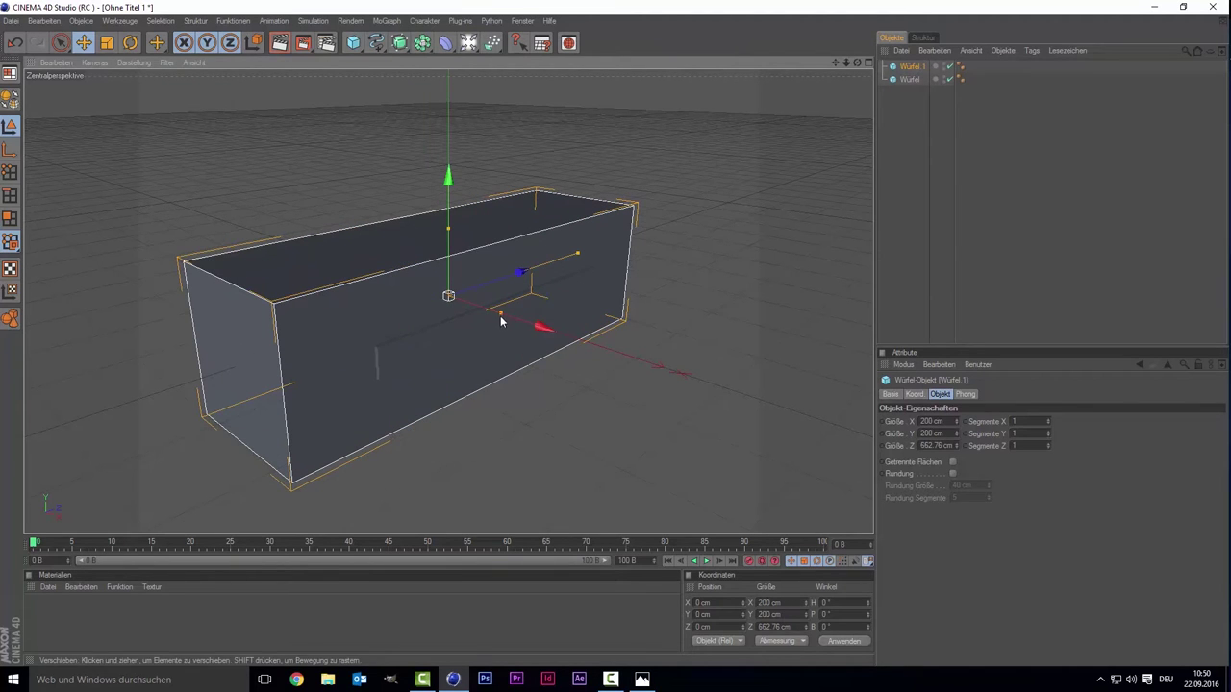
drag(500, 313, 458, 299)
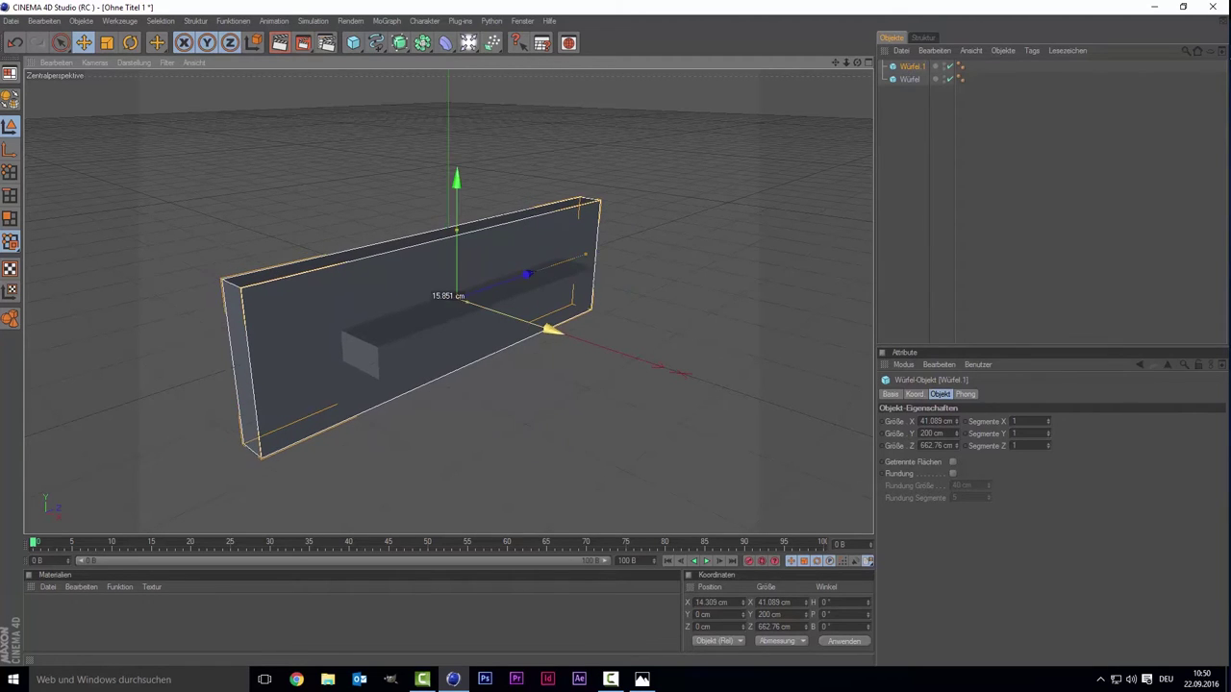
drag(543, 327, 570, 335)
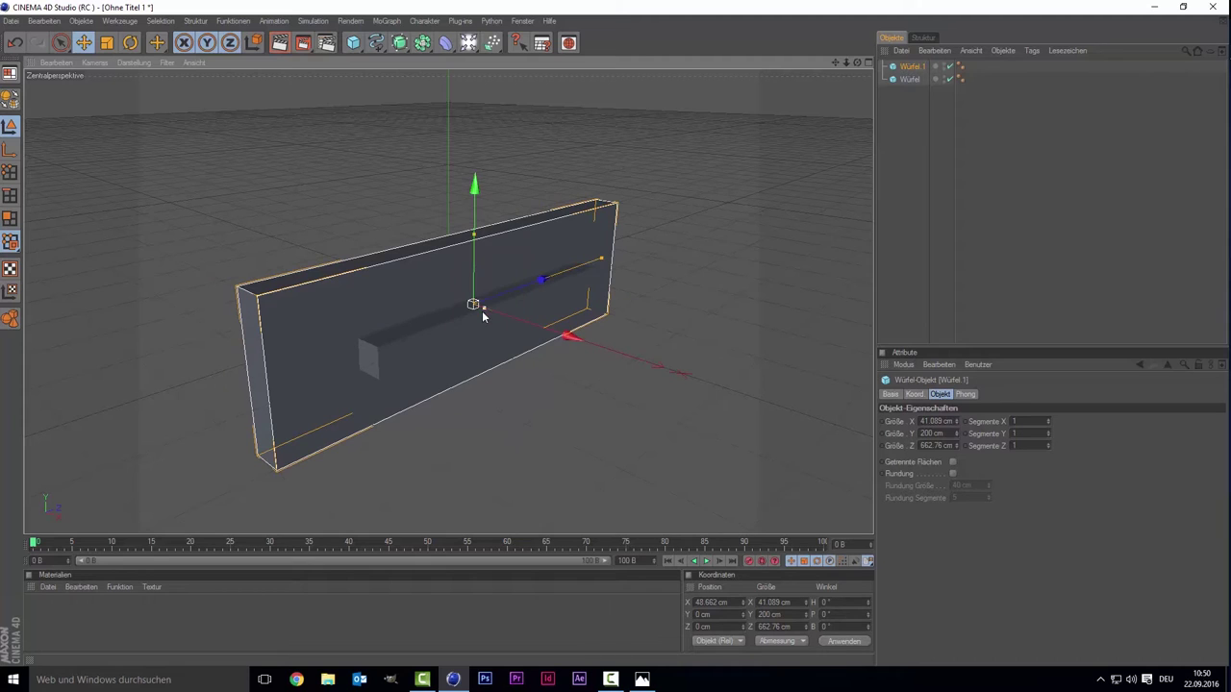
drag(482, 311, 476, 305)
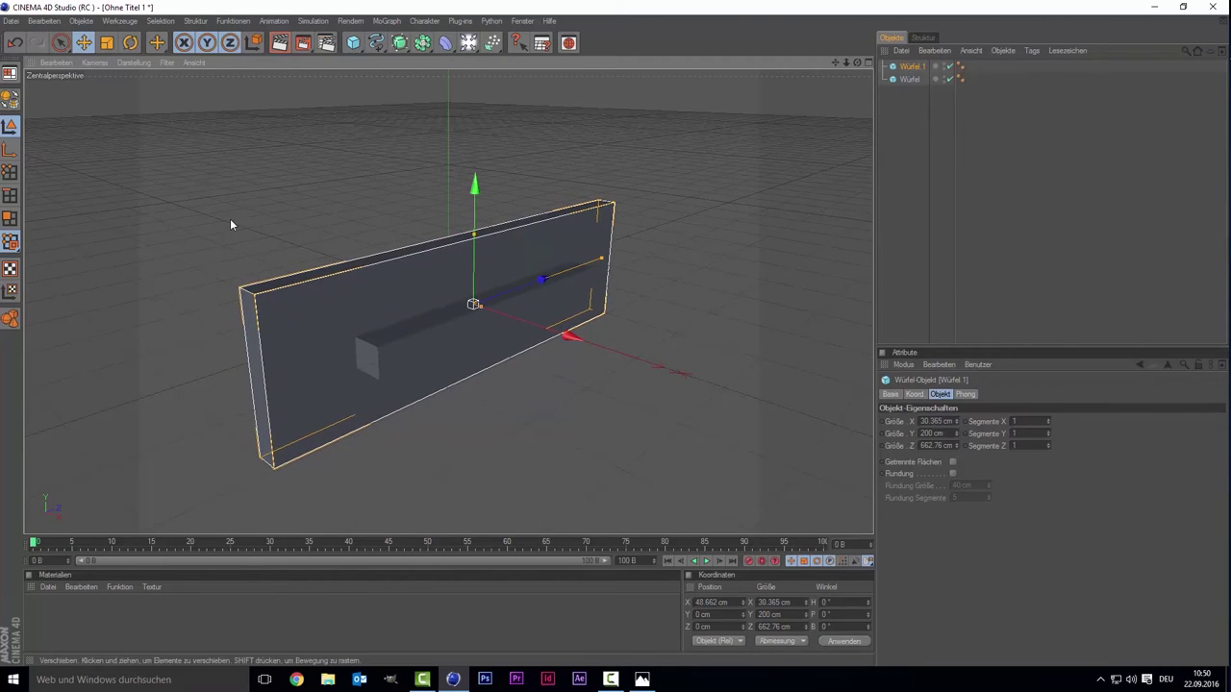
scroll(230, 219, up, 1)
- In the enlarged top view, move the panel further out along X
middle_click(310, 218)
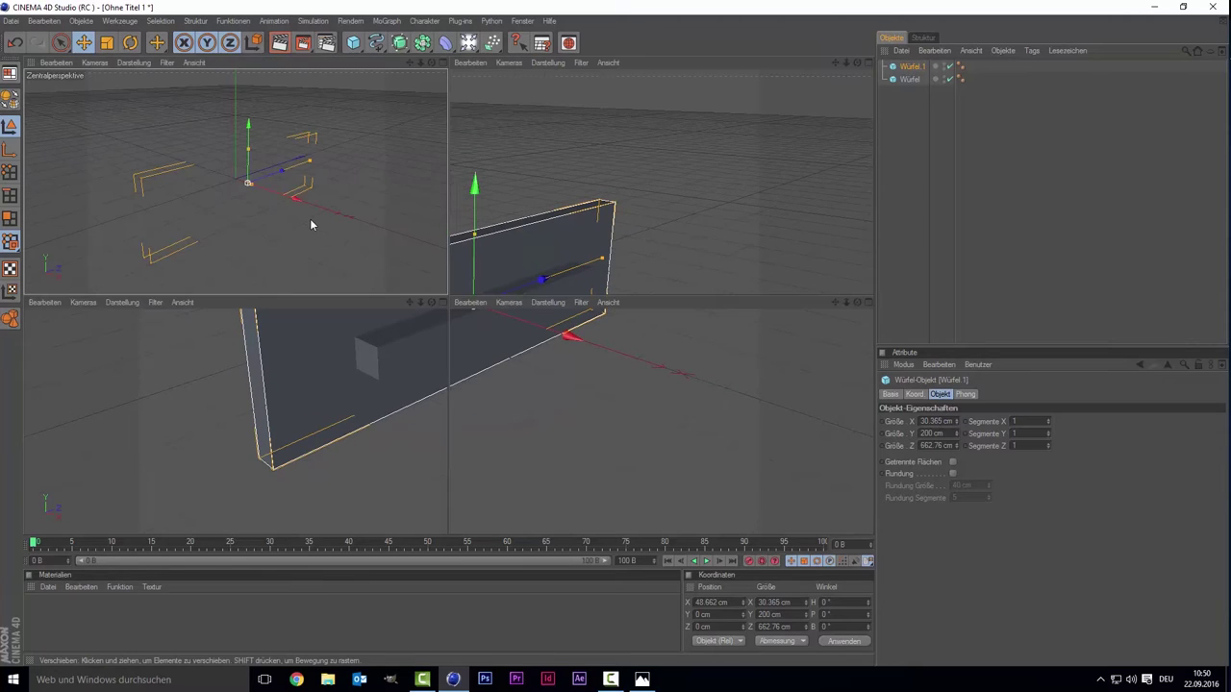
middle_click(373, 206)
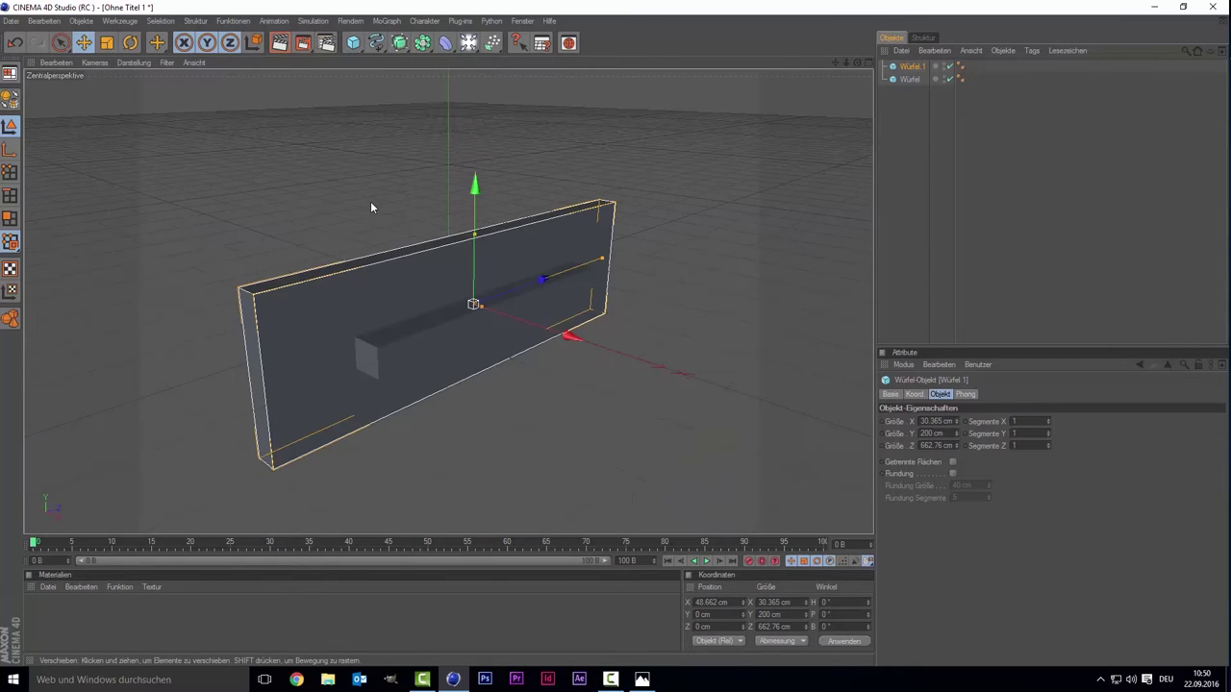
middle_click(371, 205)
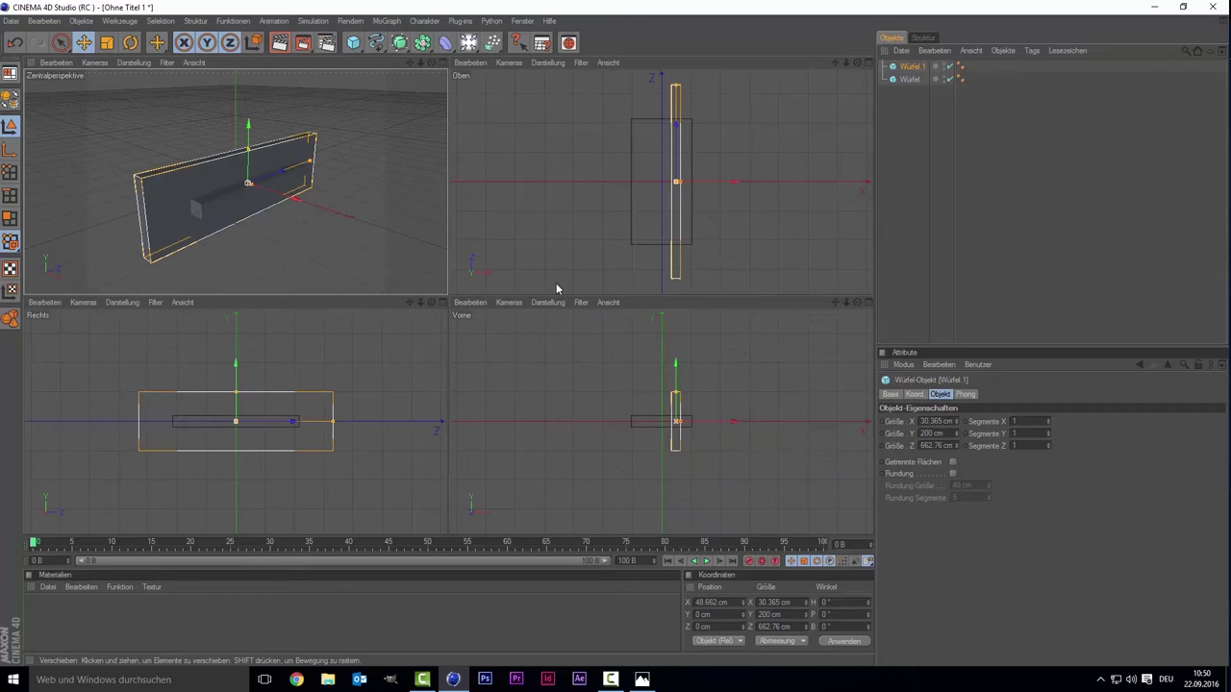
middle_click(722, 159)
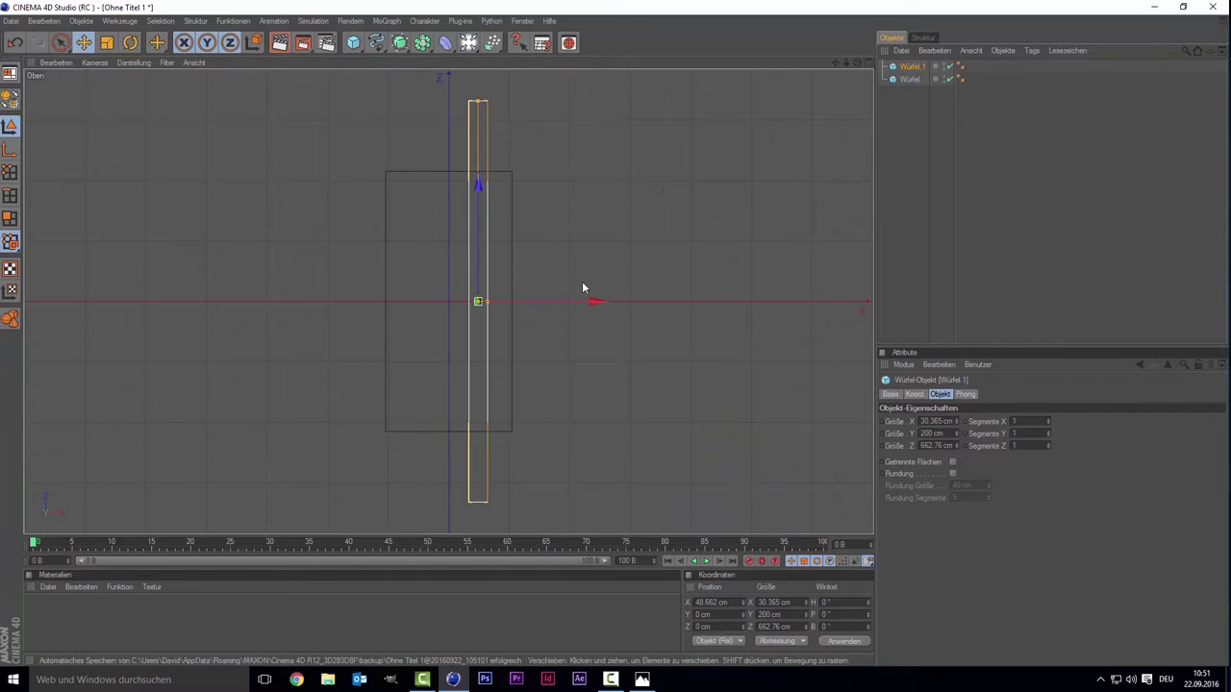
drag(594, 302, 637, 302)
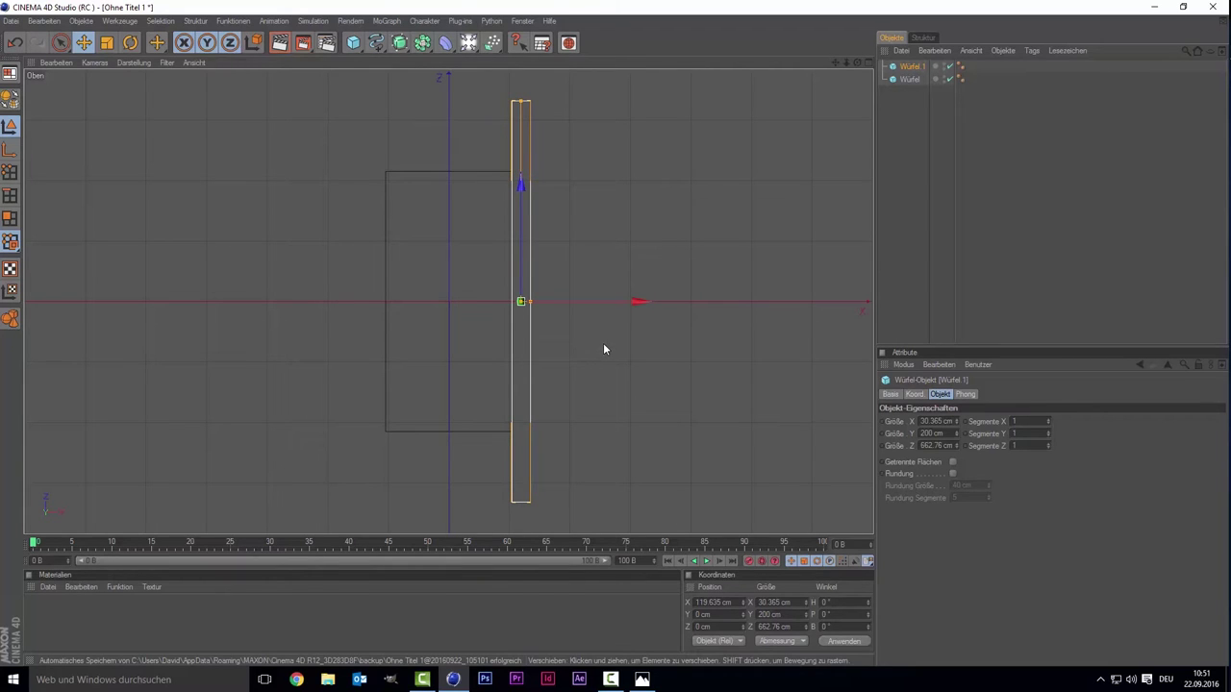
- Duplicate the panel and place the copy on the opposite side at X −120.828 cm
key(ctrl+c)
key(ctrl+v)
mouse_move(592, 301)
mouse_down()
mouse_move(472, 301)
mouse_move(494, 301)
mouse_up()
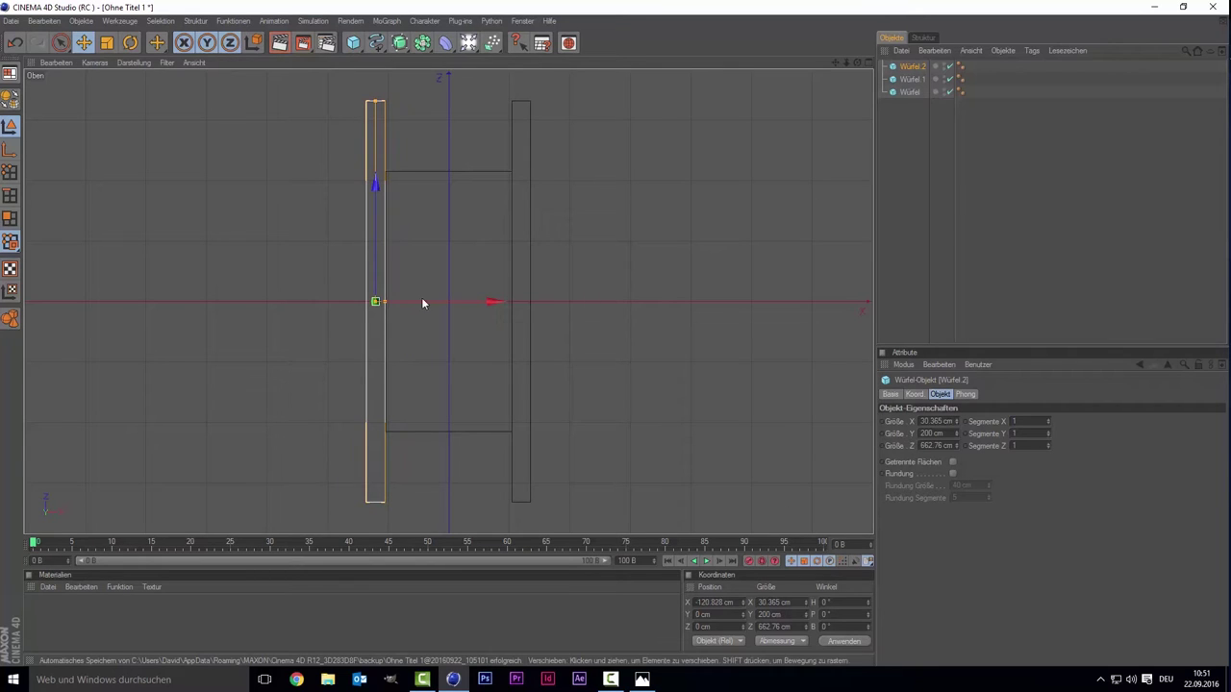
middle_click(291, 276)
middle_click(292, 255)
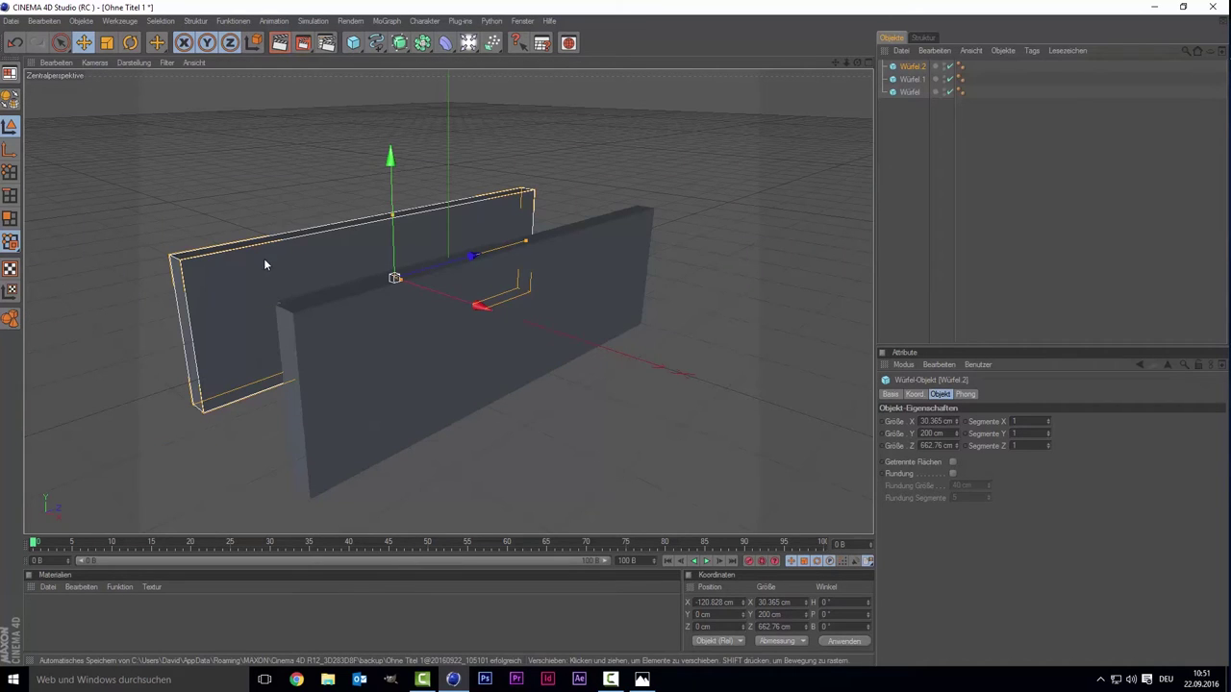
- Hide both upright panels and select the 209 × 40 × 430 cm base slab, checking the reference photo
click(945, 66)
click(945, 79)
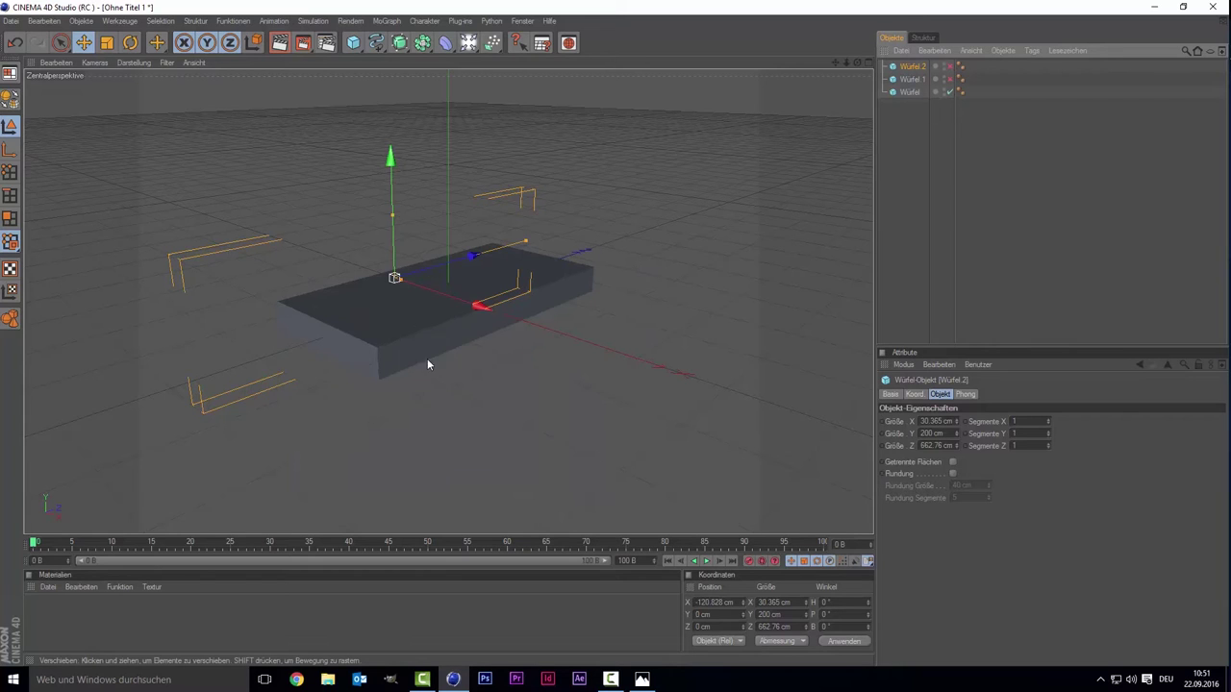
click(377, 352)
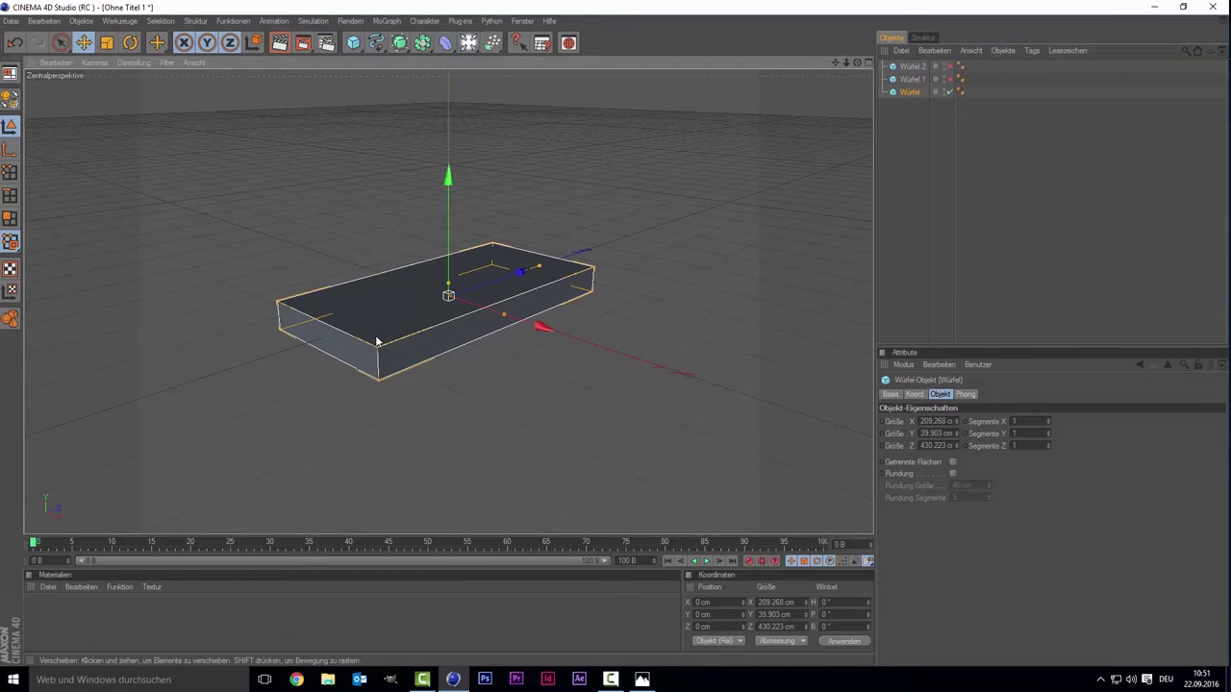
click(641, 679)
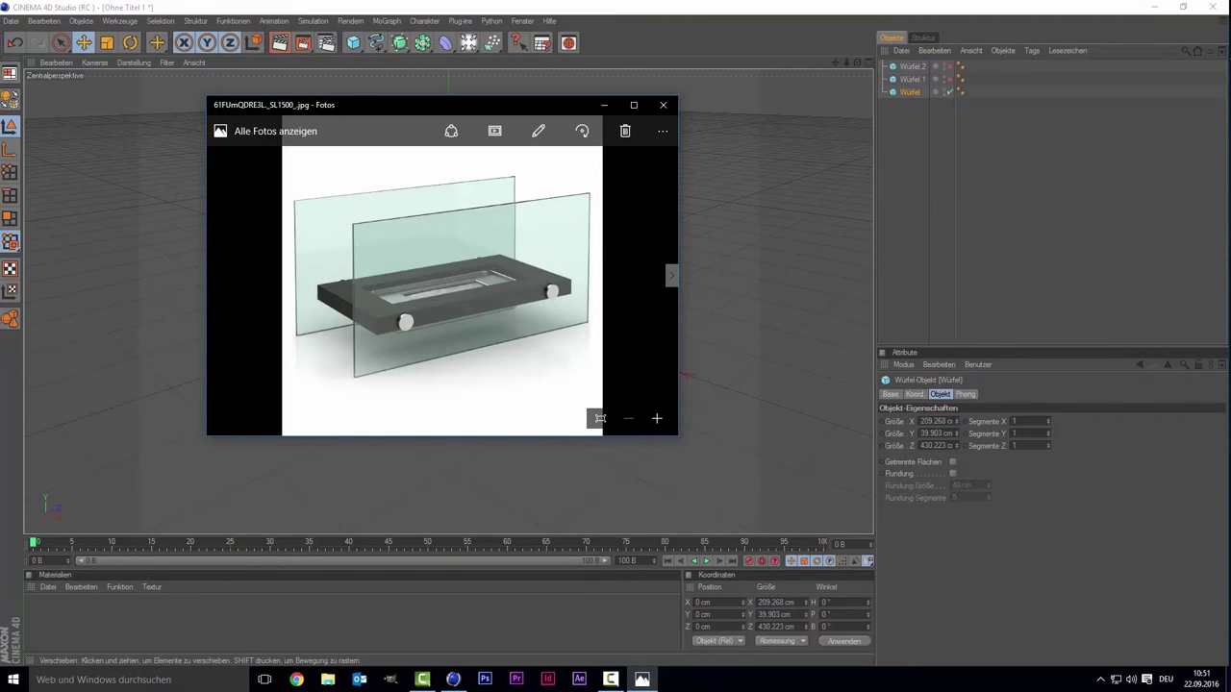
click(72, 208)
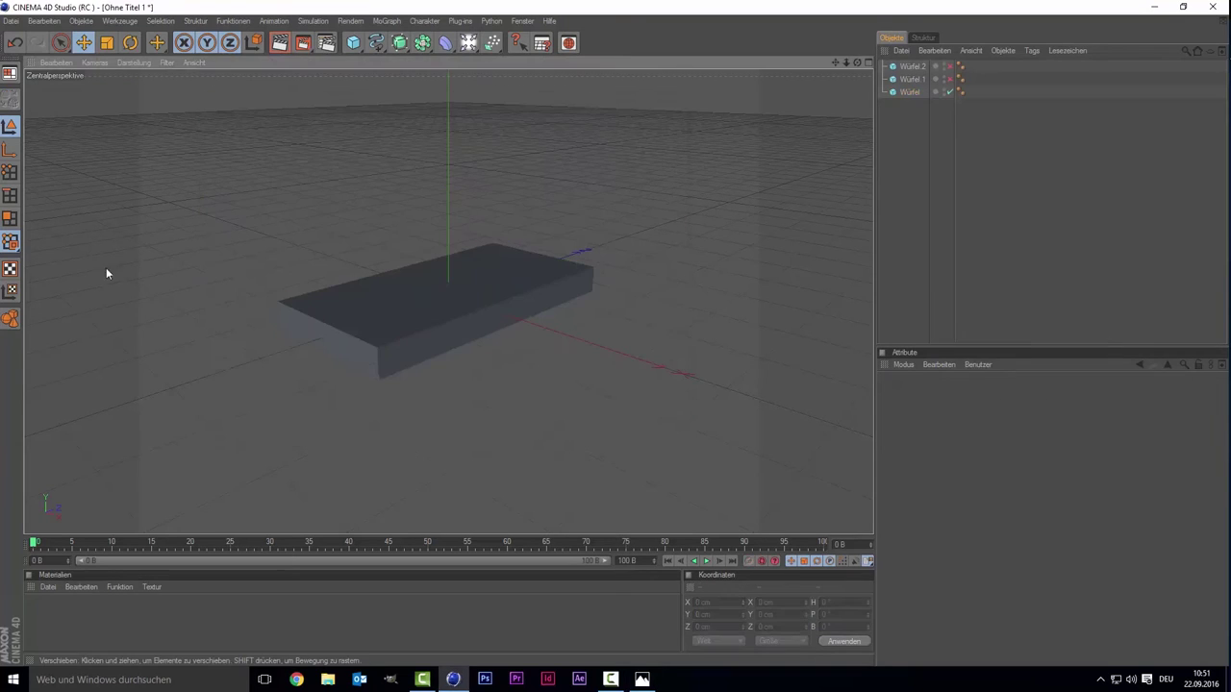
click(405, 328)
click(650, 681)
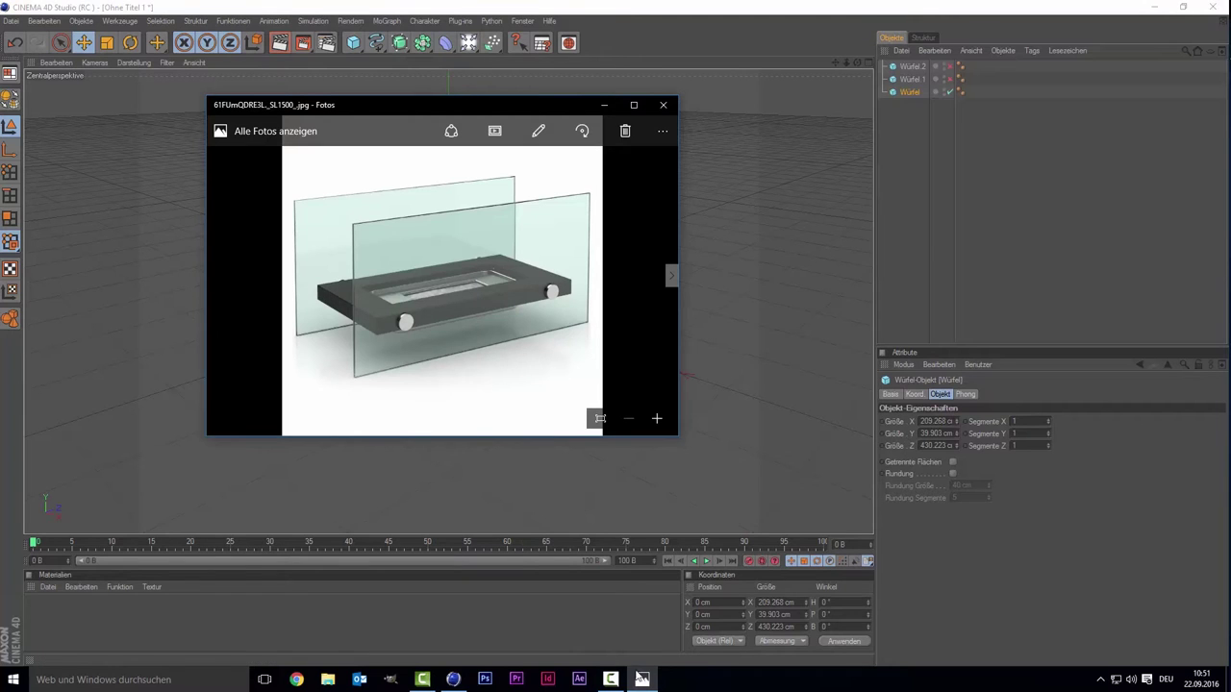
click(642, 679)
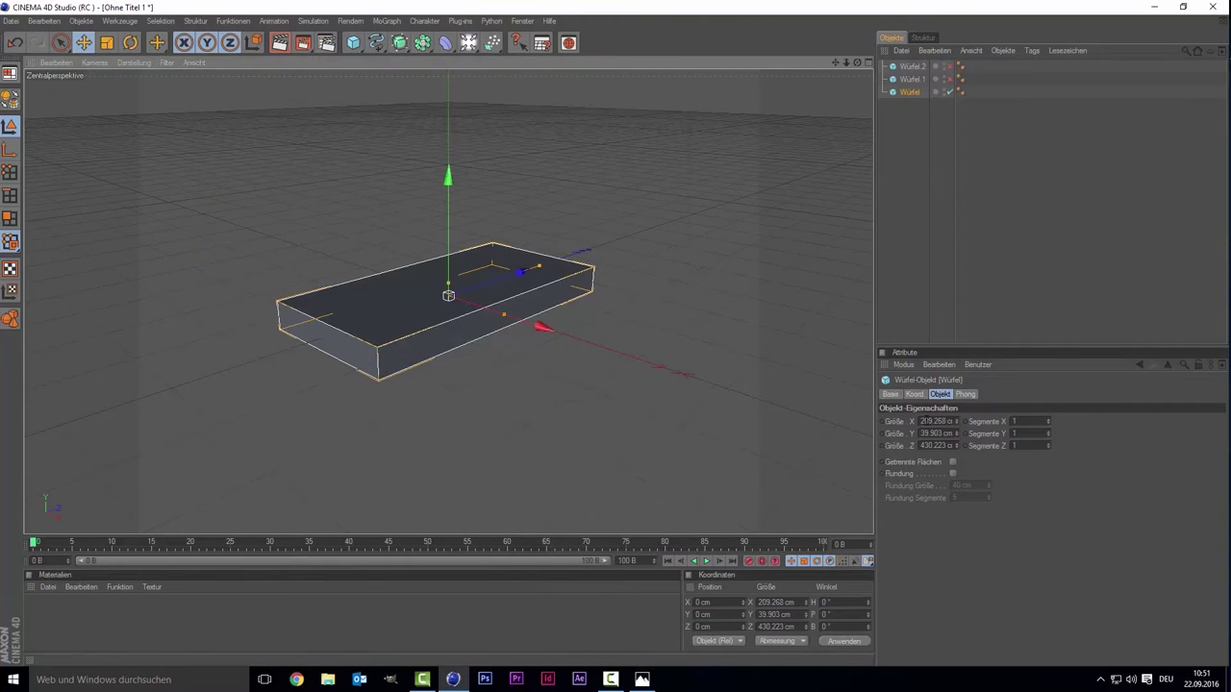
- Enable Rundung on the base slab with a 2 cm fillet size and 5 segments
click(952, 473)
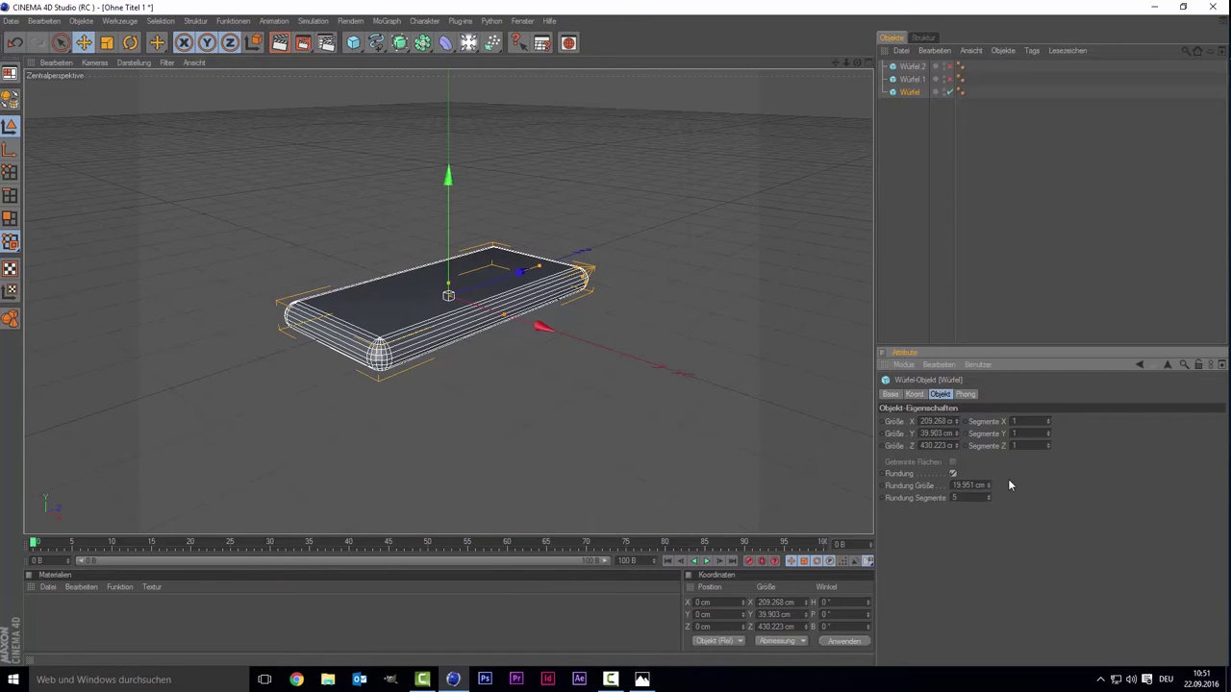
drag(989, 485, 961, 485)
click(988, 484)
click(970, 283)
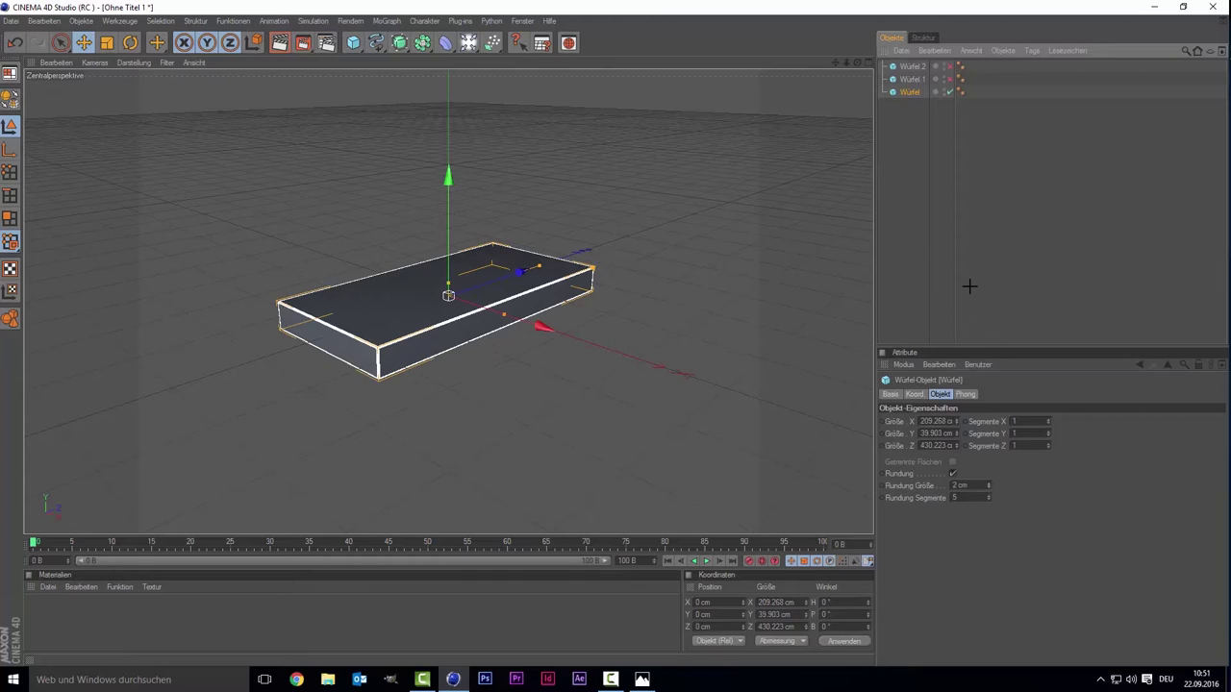
click(483, 325)
click(642, 679)
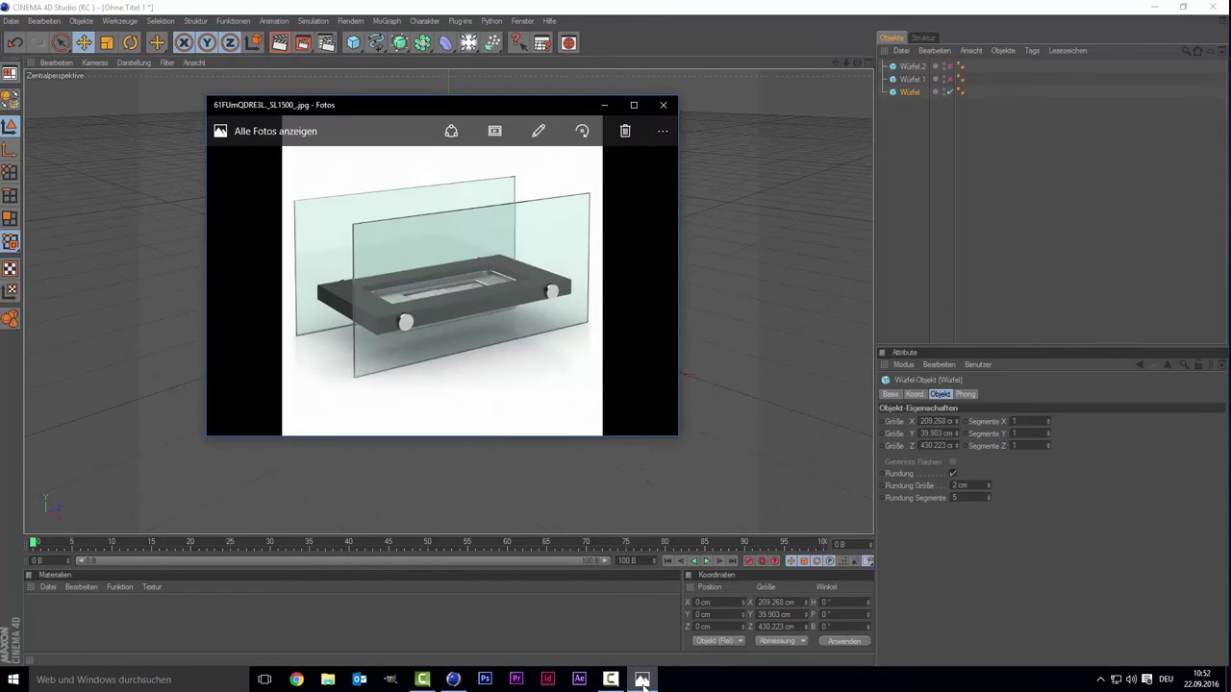
click(642, 679)
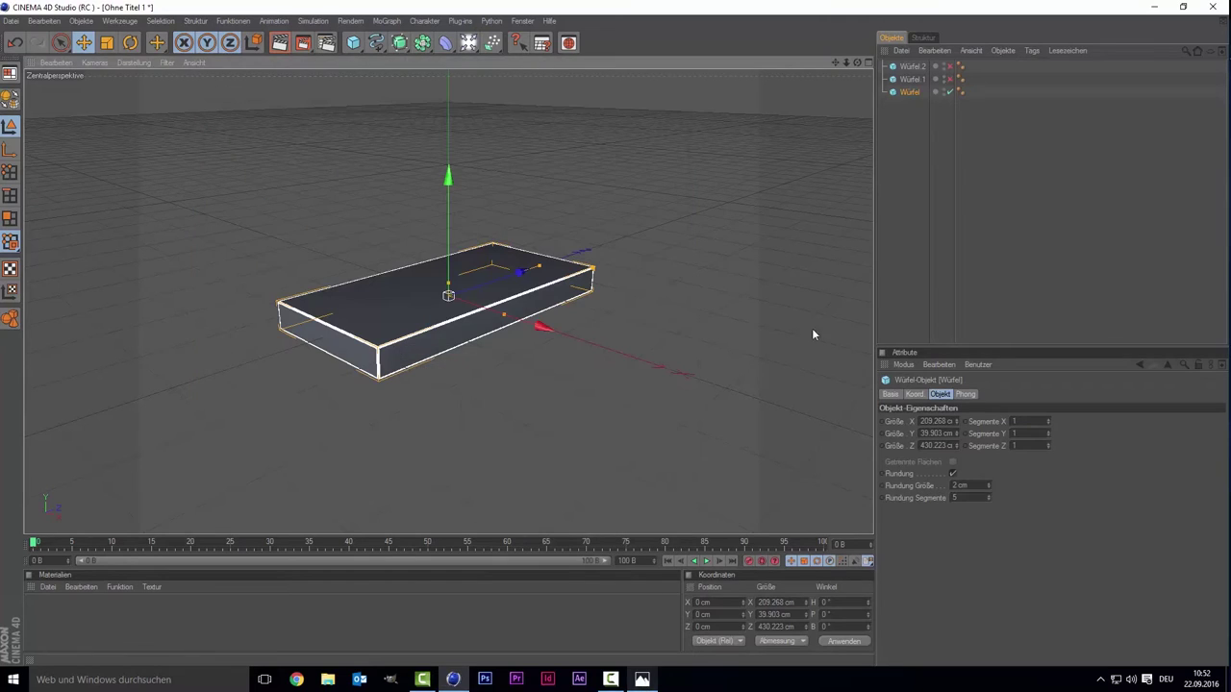
click(906, 267)
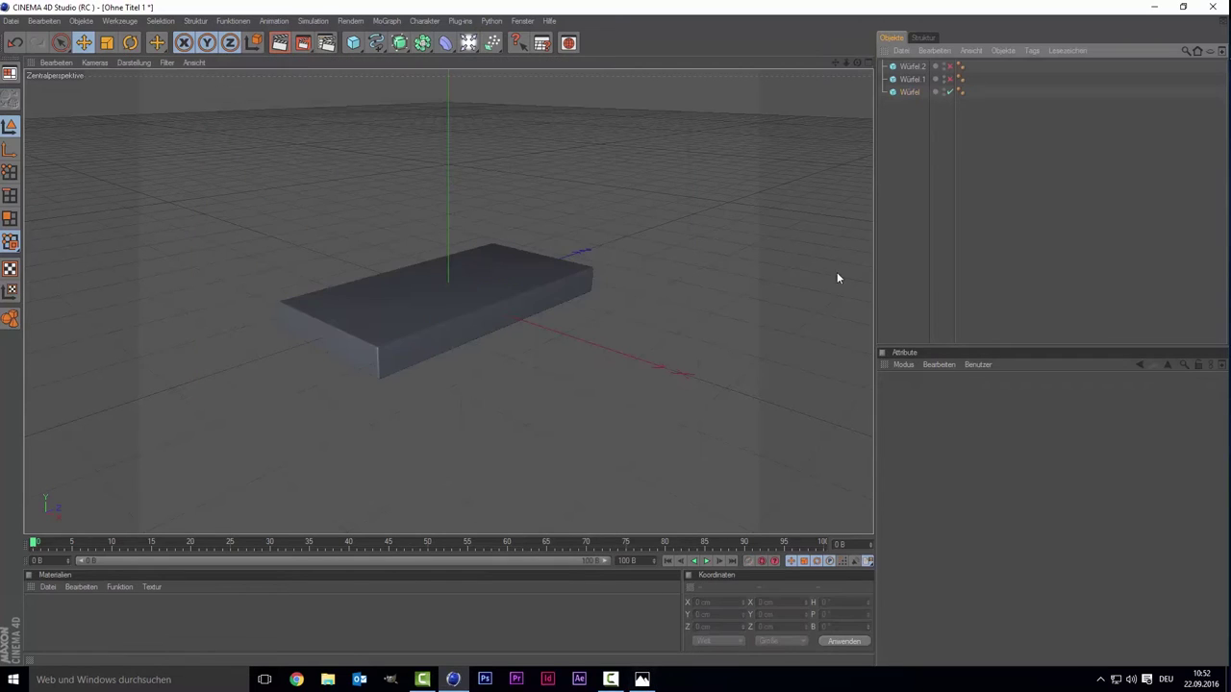
click(337, 314)
- Convert the slab to an editable mesh and inner-extrude its top face by 35.9 cm
key(c)
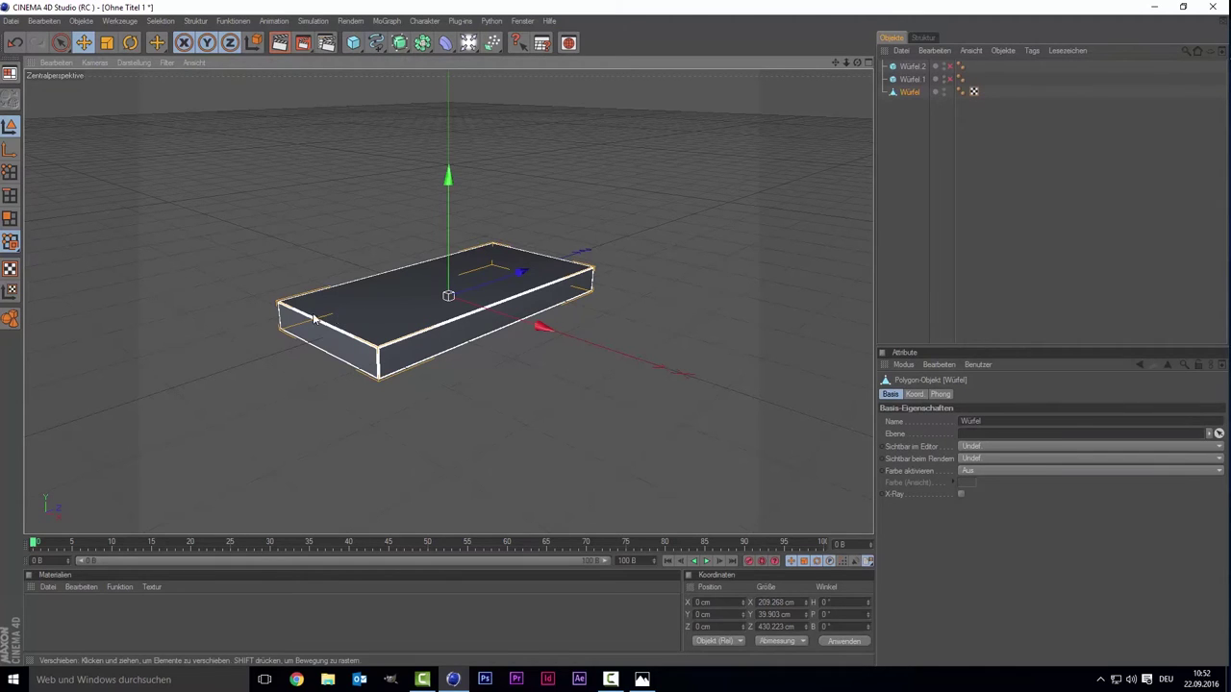
click(7, 220)
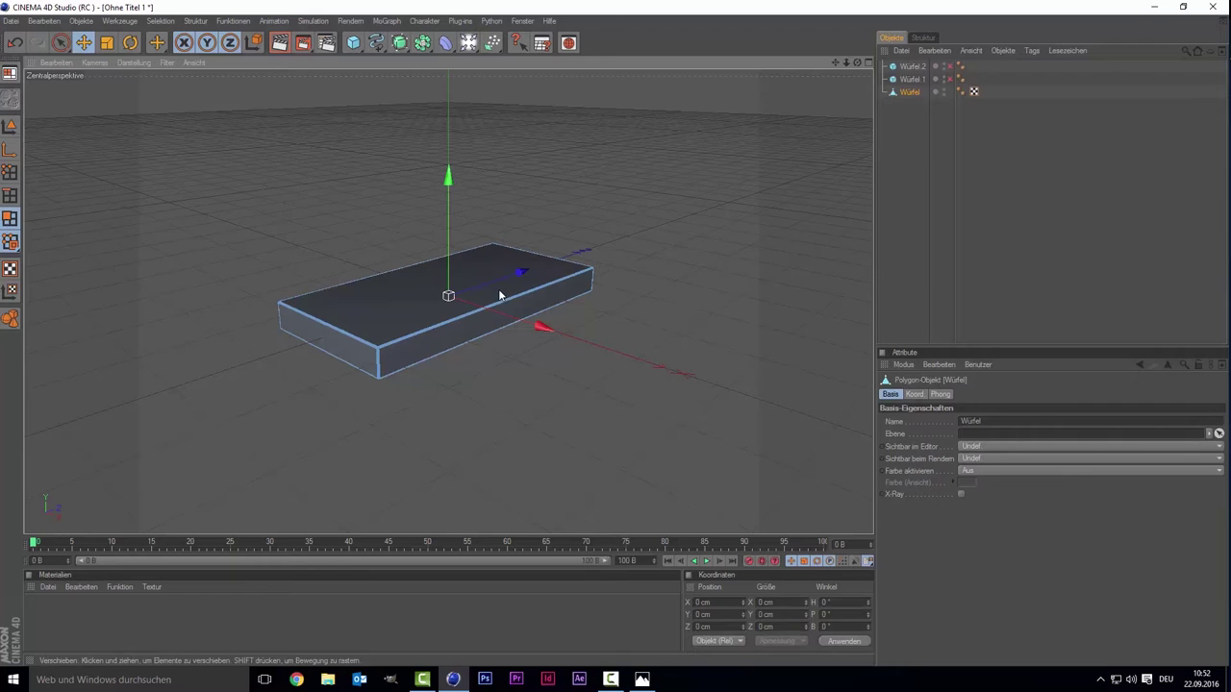
click(402, 319)
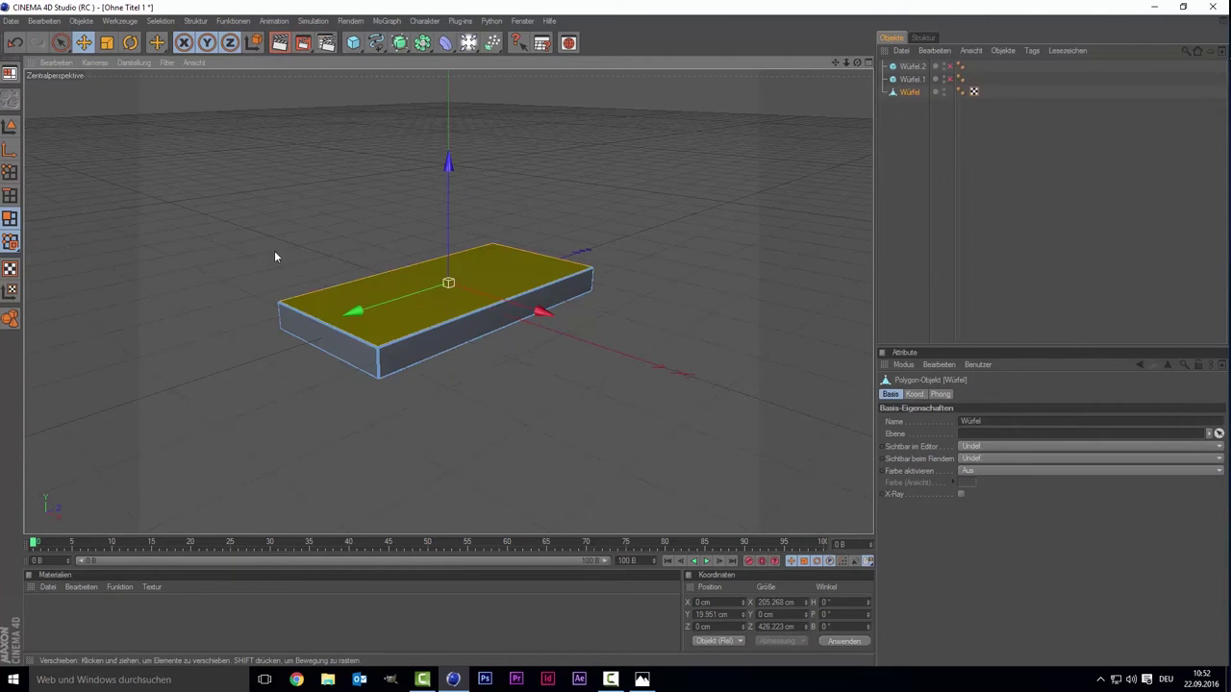
right_click(274, 220)
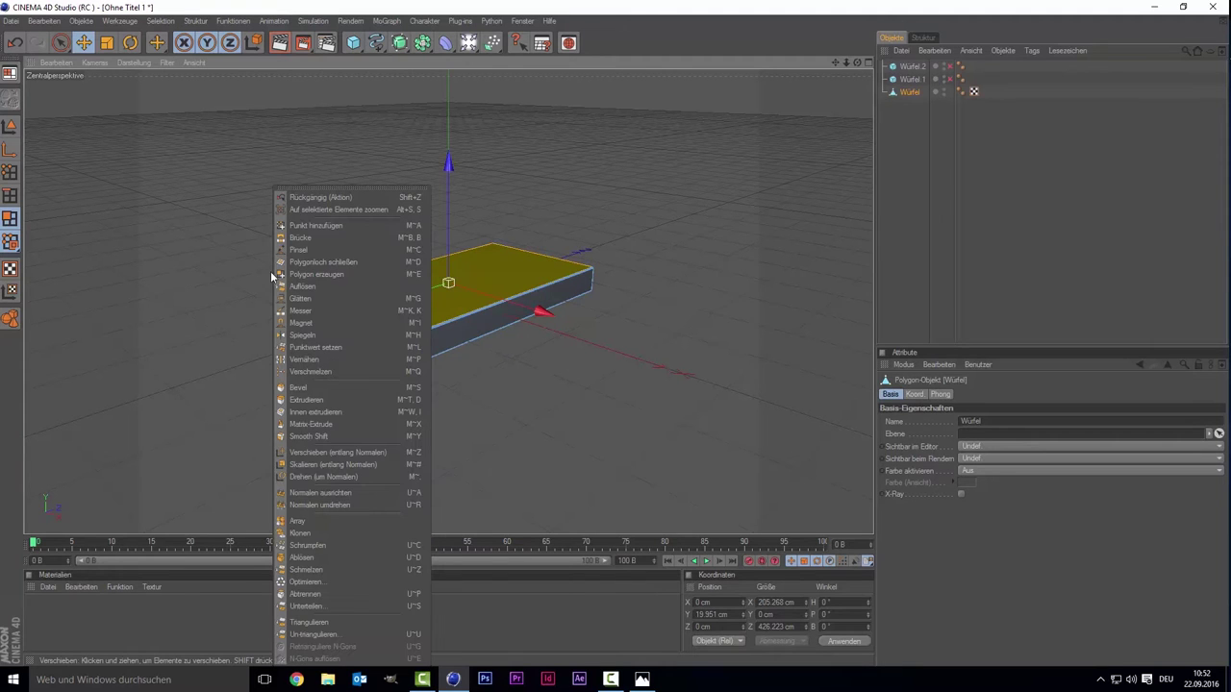
click(317, 411)
drag(562, 447, 637, 447)
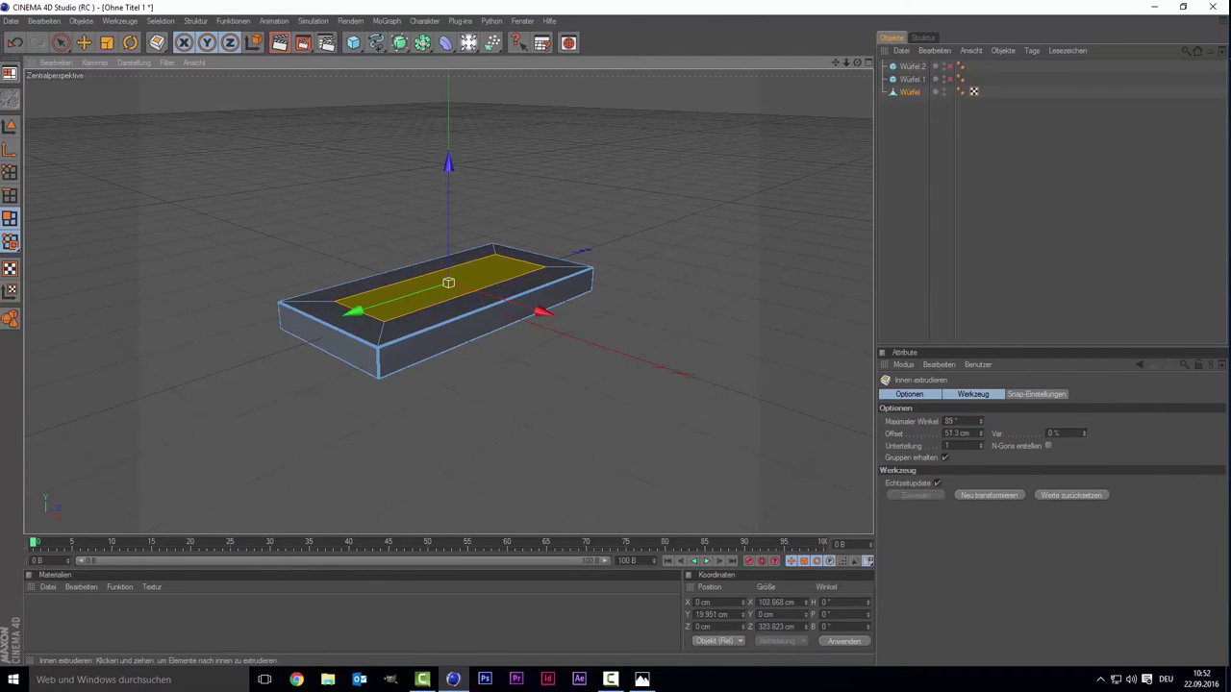
mouse_move(637, 447)
mouse_down()
mouse_move(404, 446)
mouse_move(675, 447)
mouse_move(663, 447)
mouse_up()
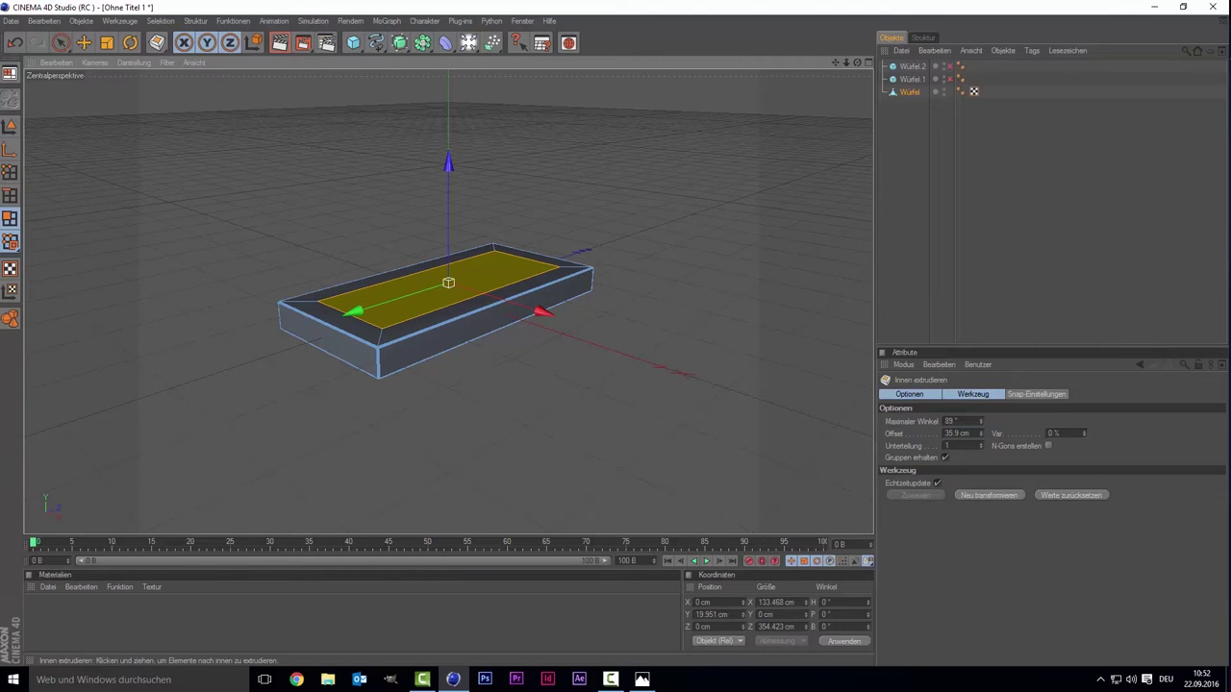
click(642, 680)
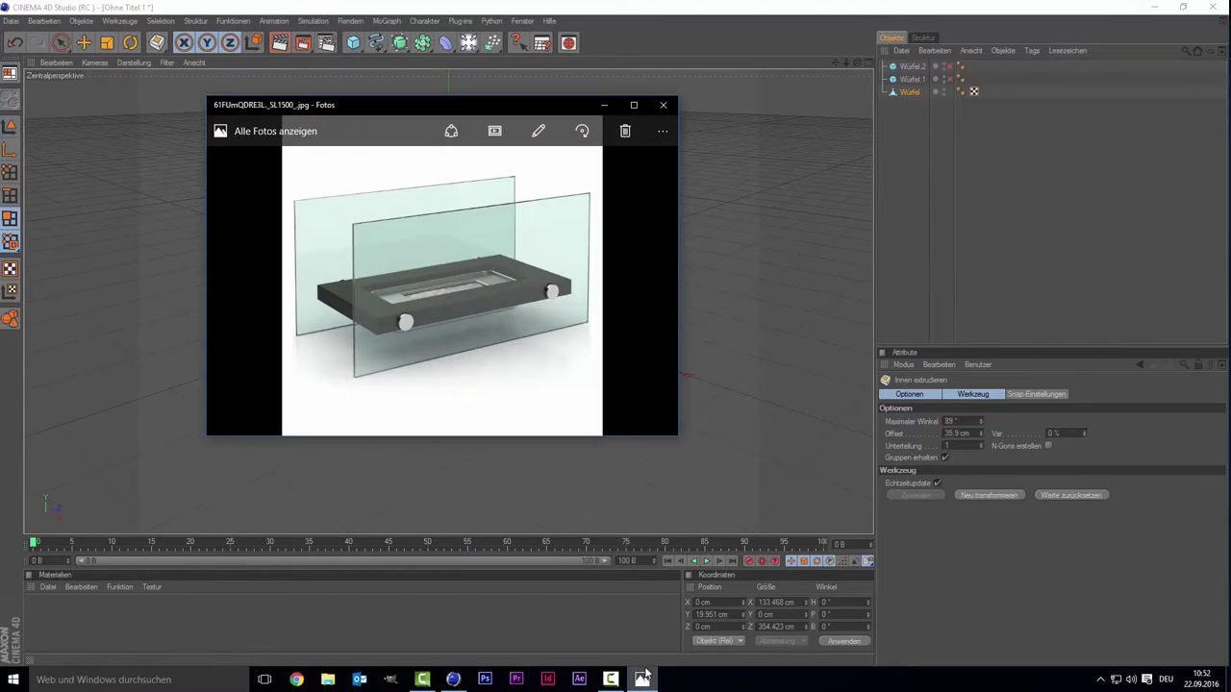
click(644, 677)
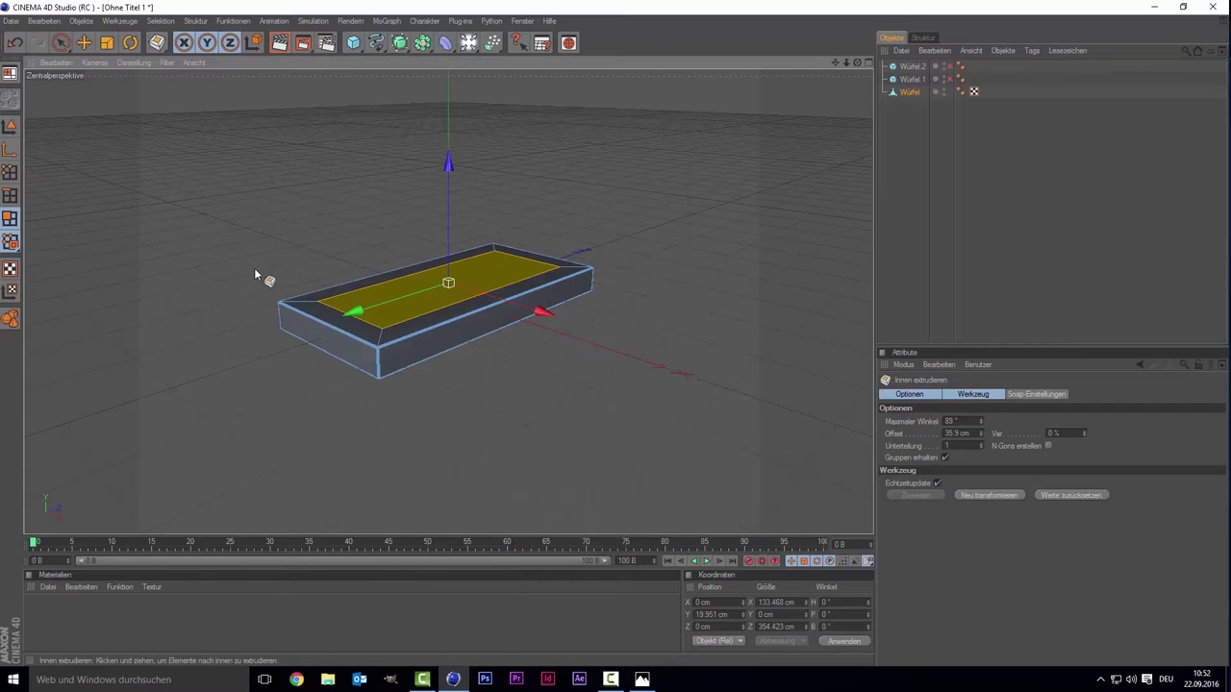
click(645, 682)
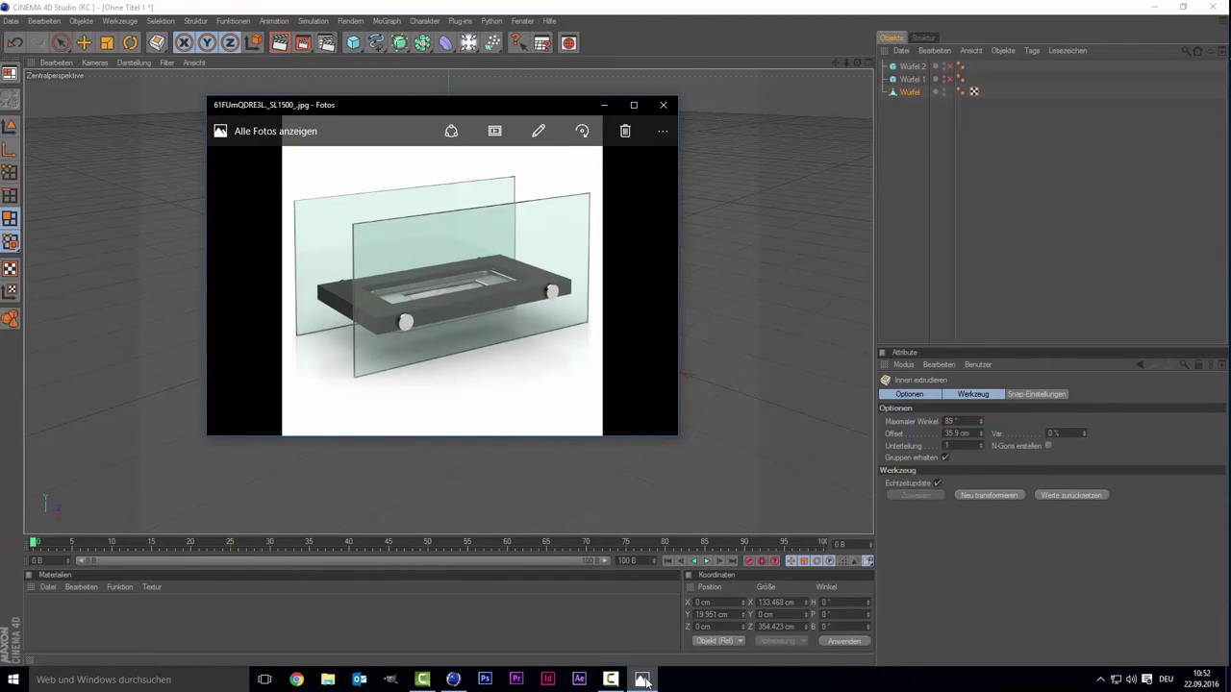
click(646, 682)
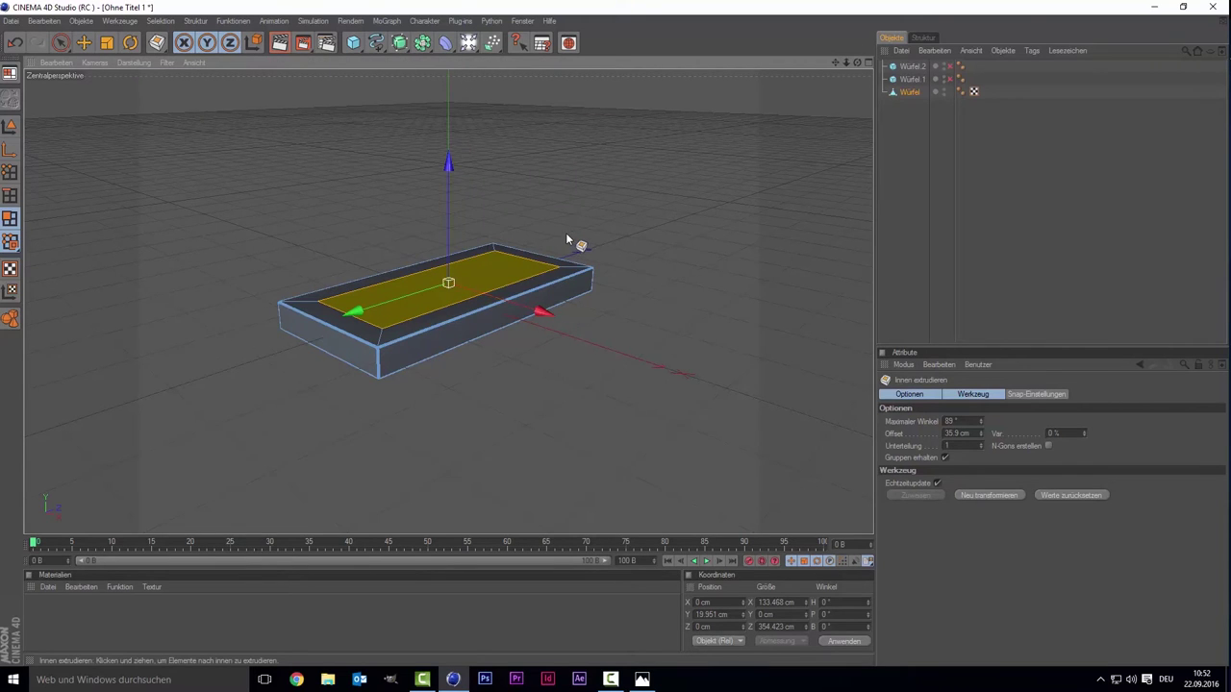
- Extrude the inset top face to an offset of −15 cm, forming the recessed tray
scroll(565, 233, up, 2)
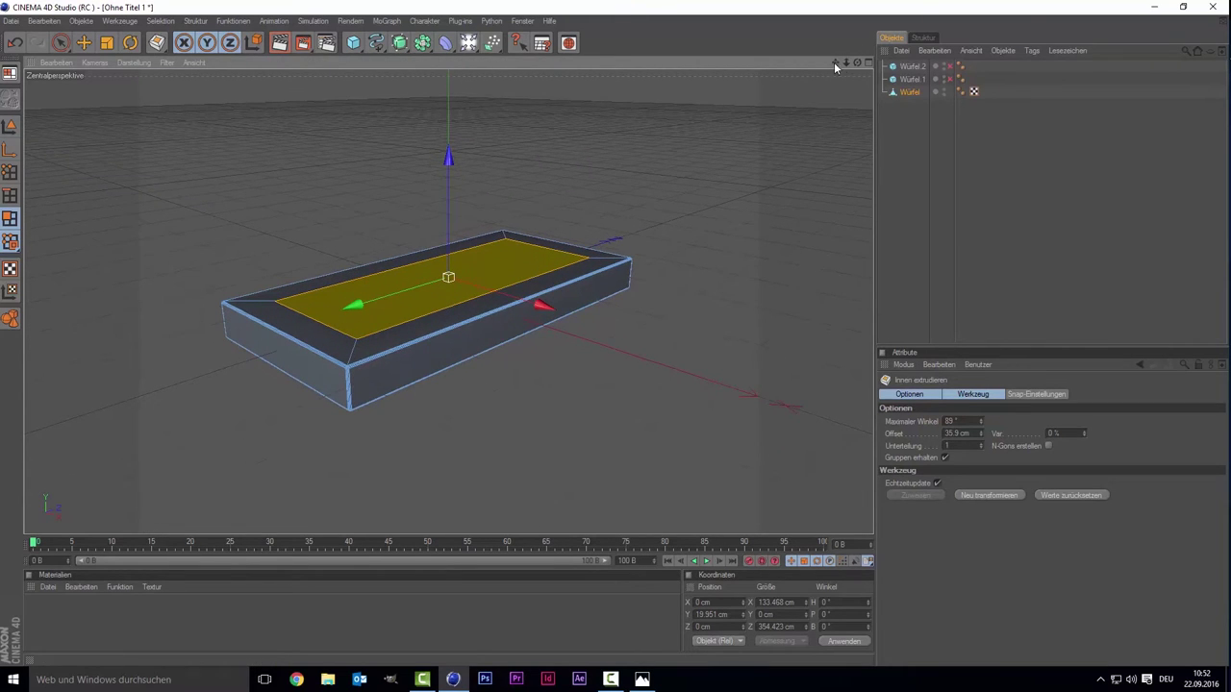
drag(834, 61, 827, 74)
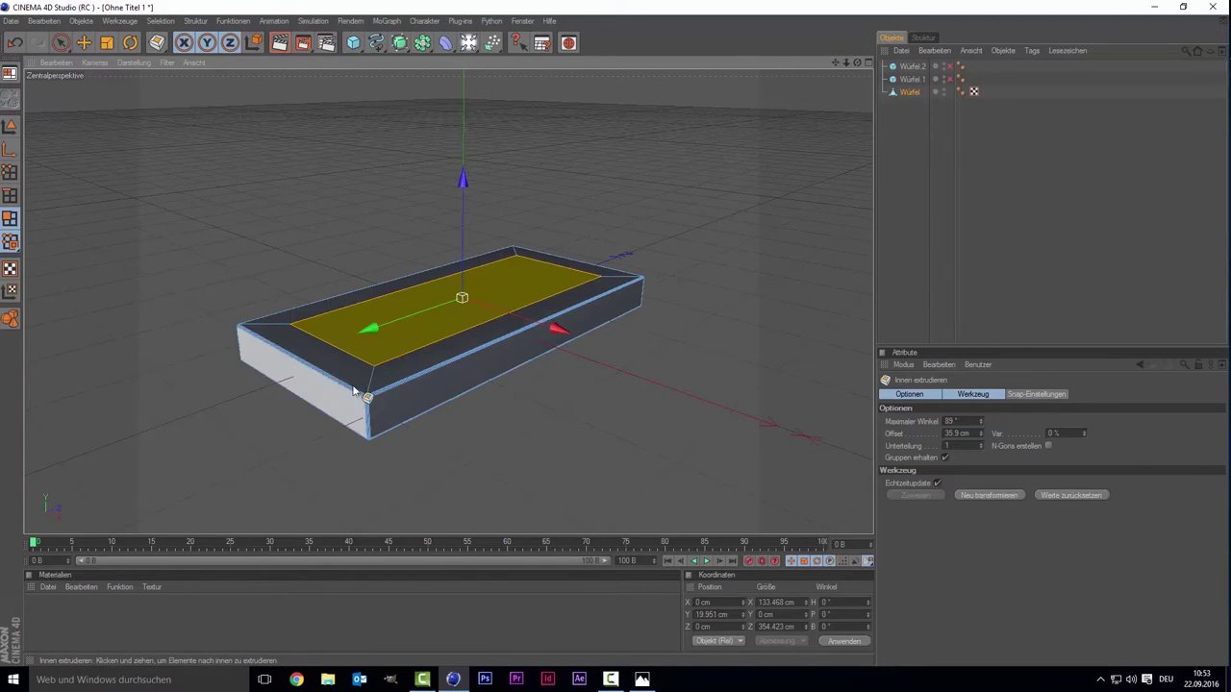
right_click(575, 396)
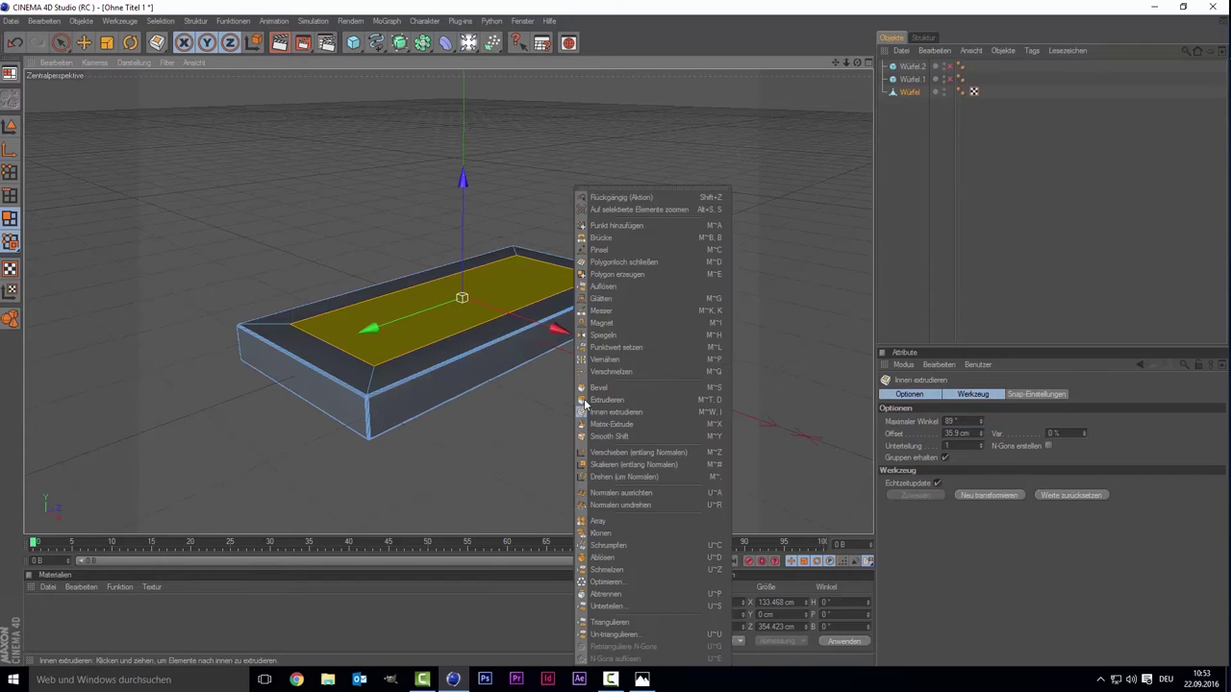
click(614, 400)
drag(613, 412, 544, 412)
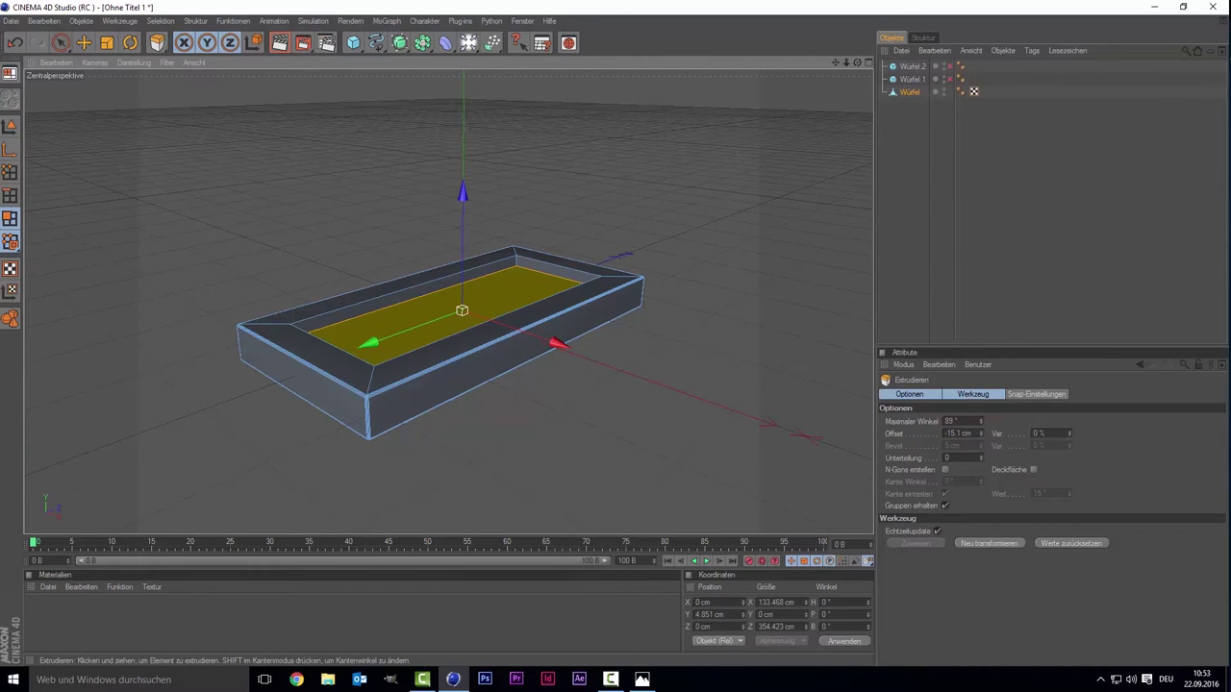
click(645, 679)
- Inner-extrude the tray floor by 8.3 cm to create a narrower face
click(644, 679)
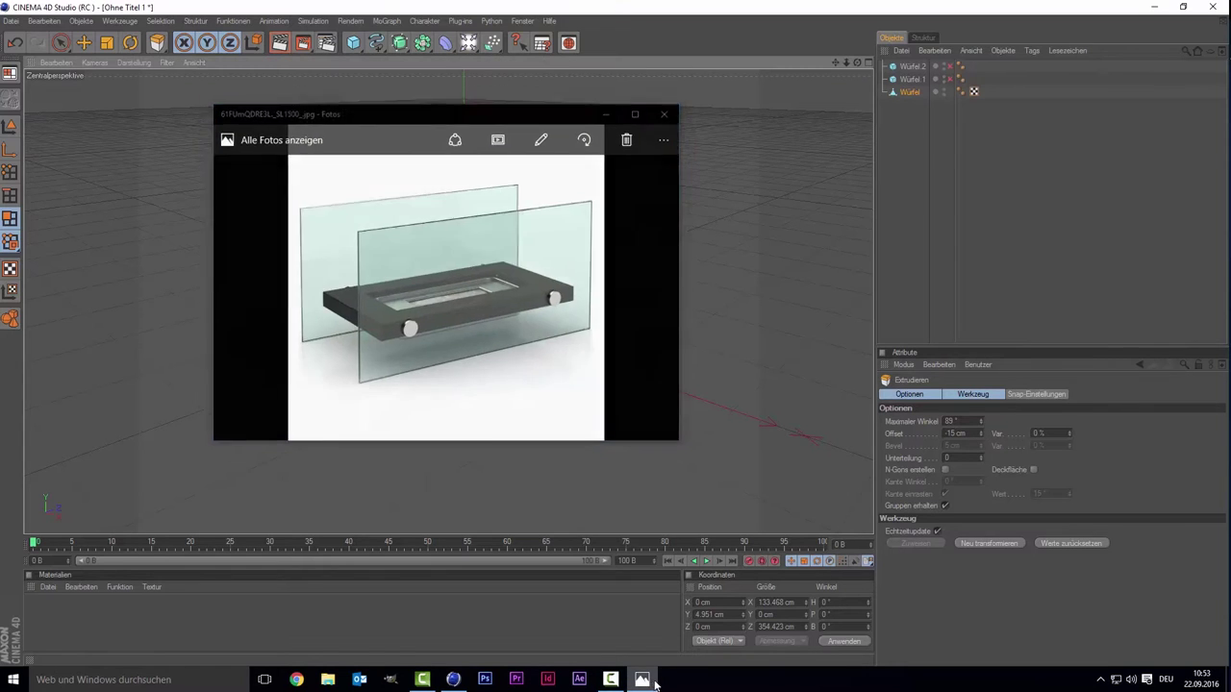
right_click(634, 200)
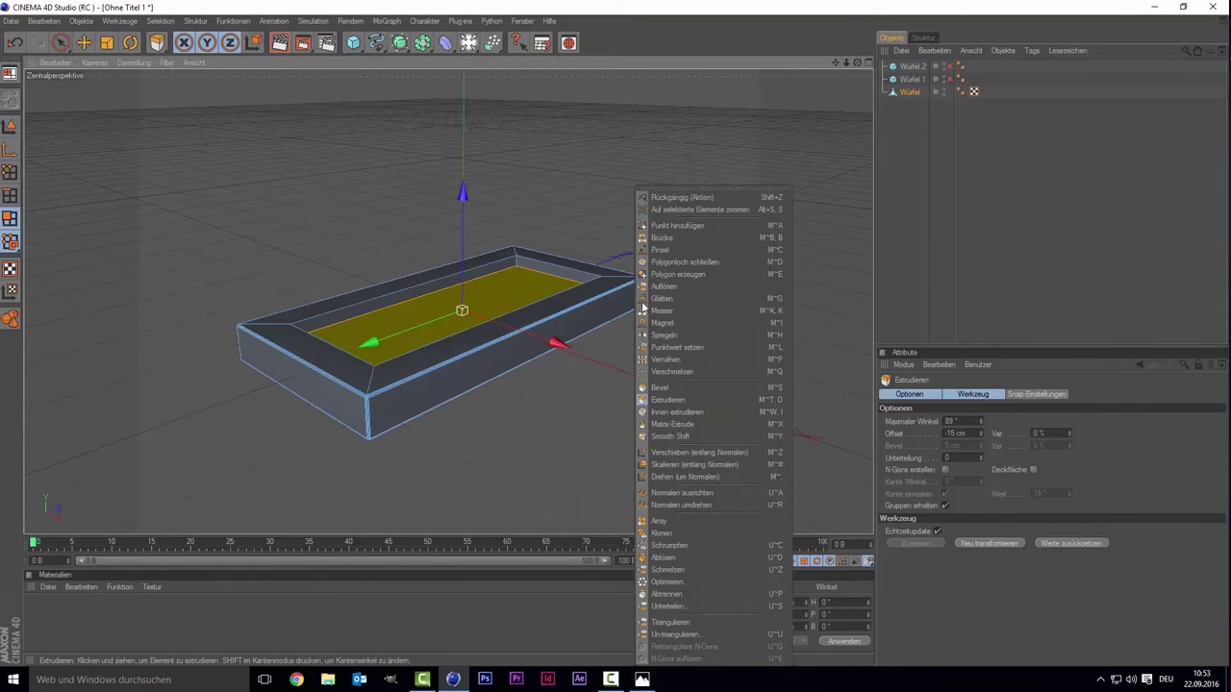
click(675, 411)
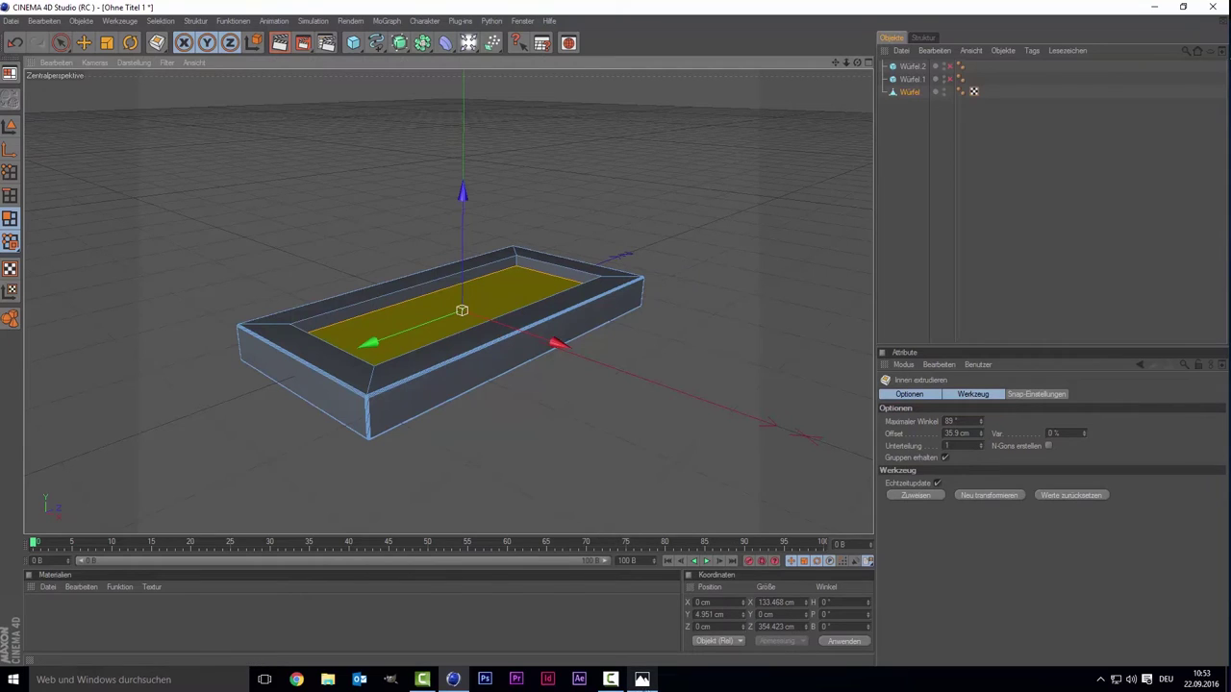
click(650, 685)
mouse_move(442, 288)
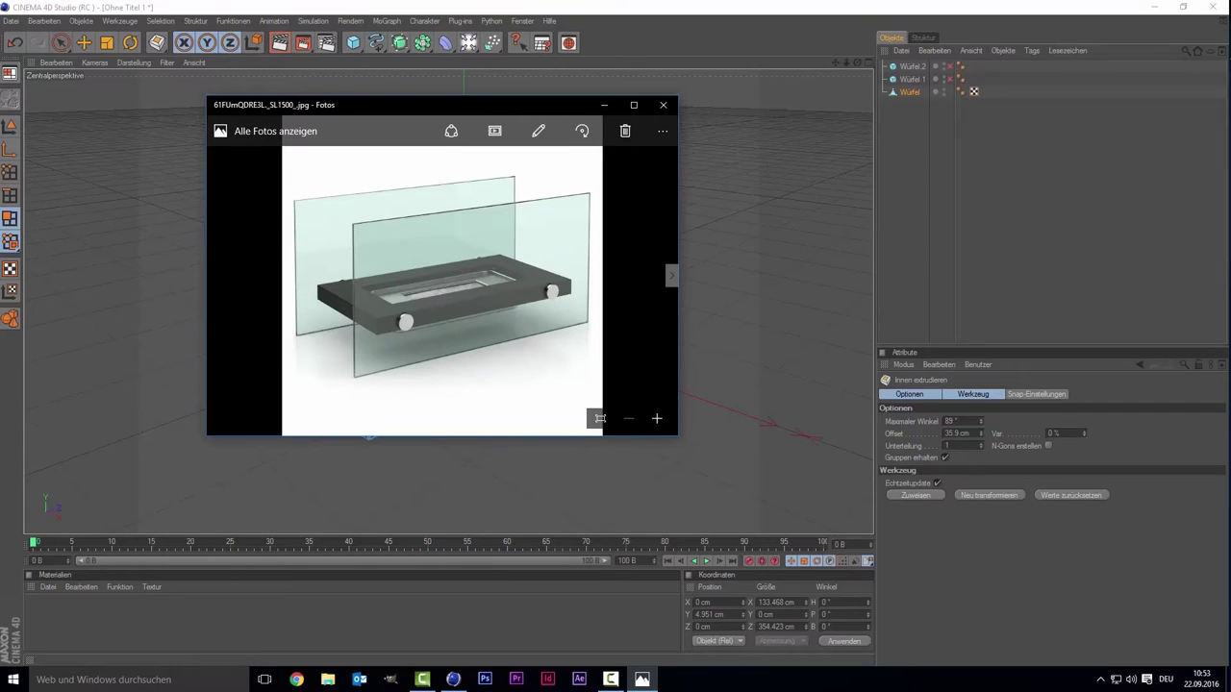
click(643, 680)
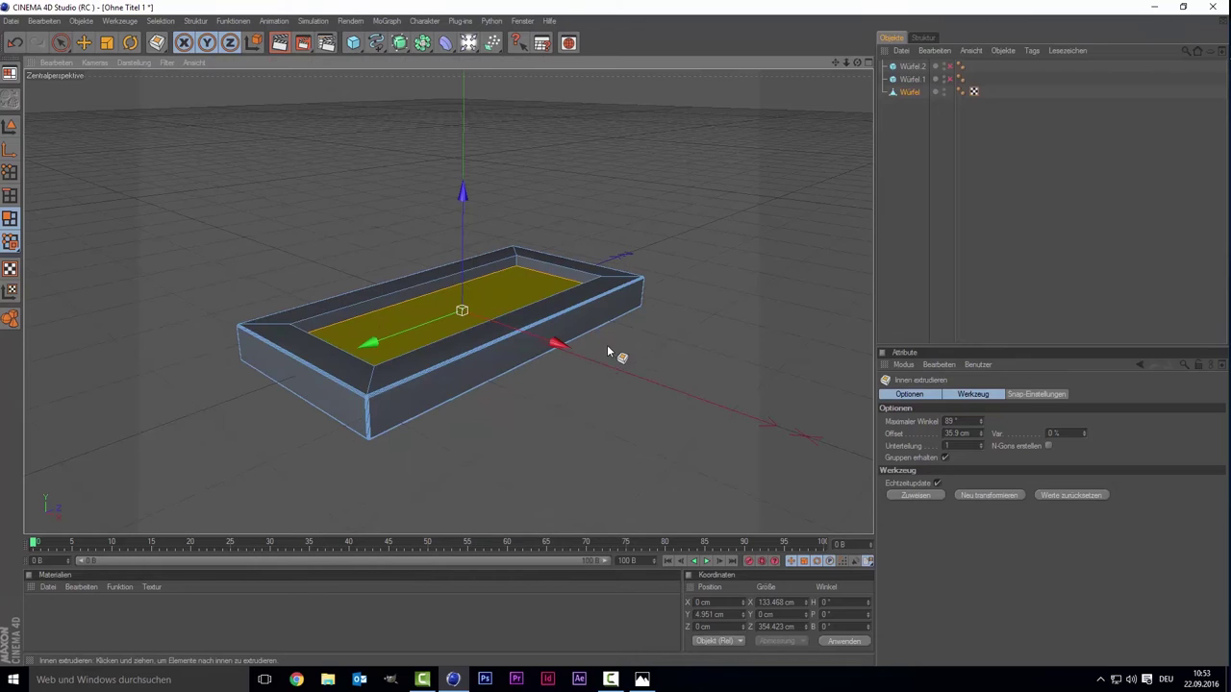
drag(607, 352, 616, 354)
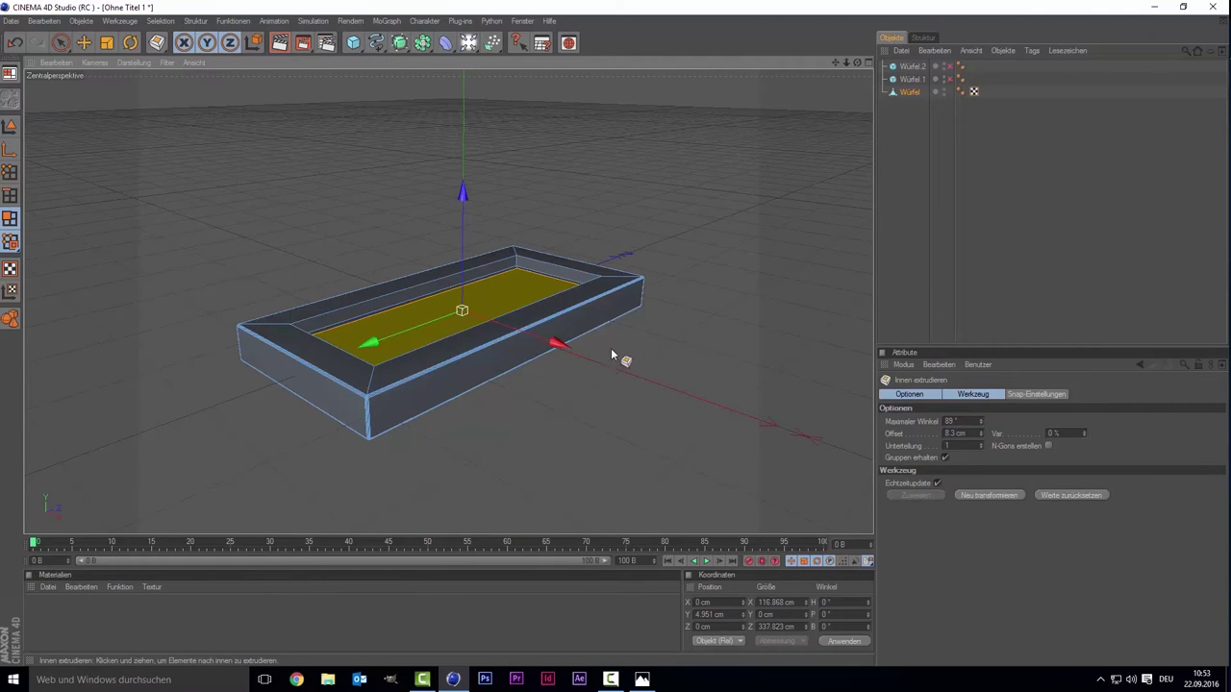
- Extrude the narrow inner face to an offset of −15 cm
right_click(663, 383)
click(694, 399)
mouse_move(691, 394)
mouse_down()
mouse_move(577, 396)
mouse_move(623, 397)
mouse_up()
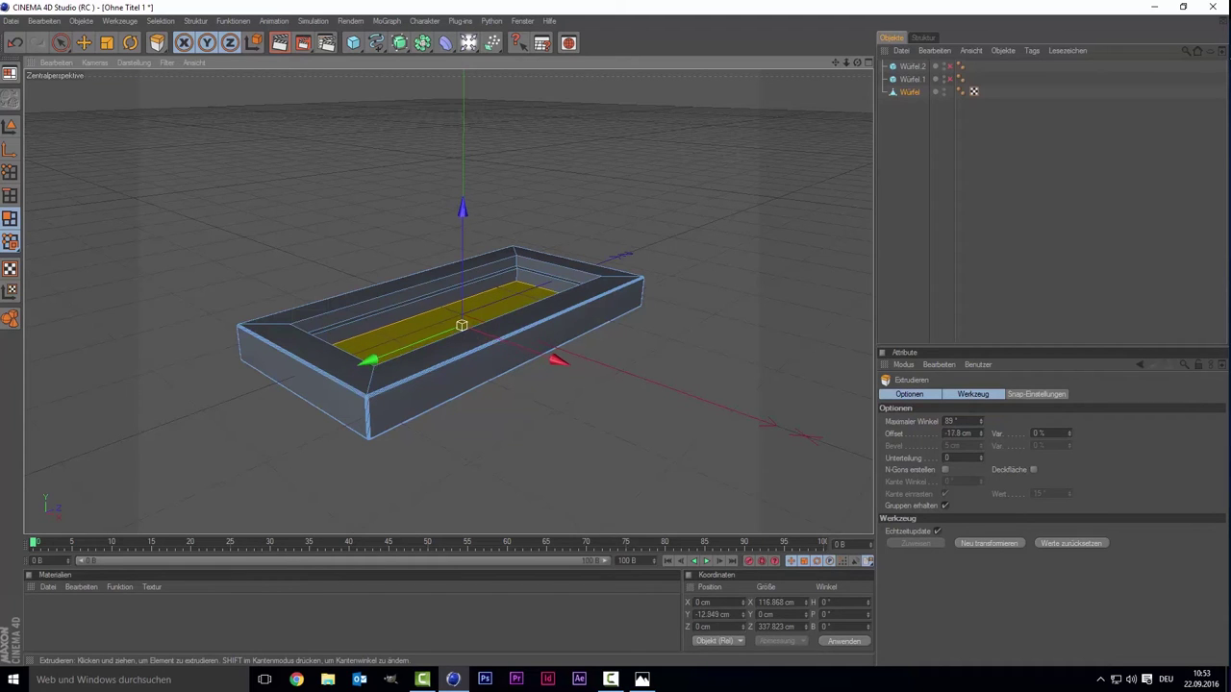
drag(622, 396, 620, 396)
drag(706, 411, 708, 411)
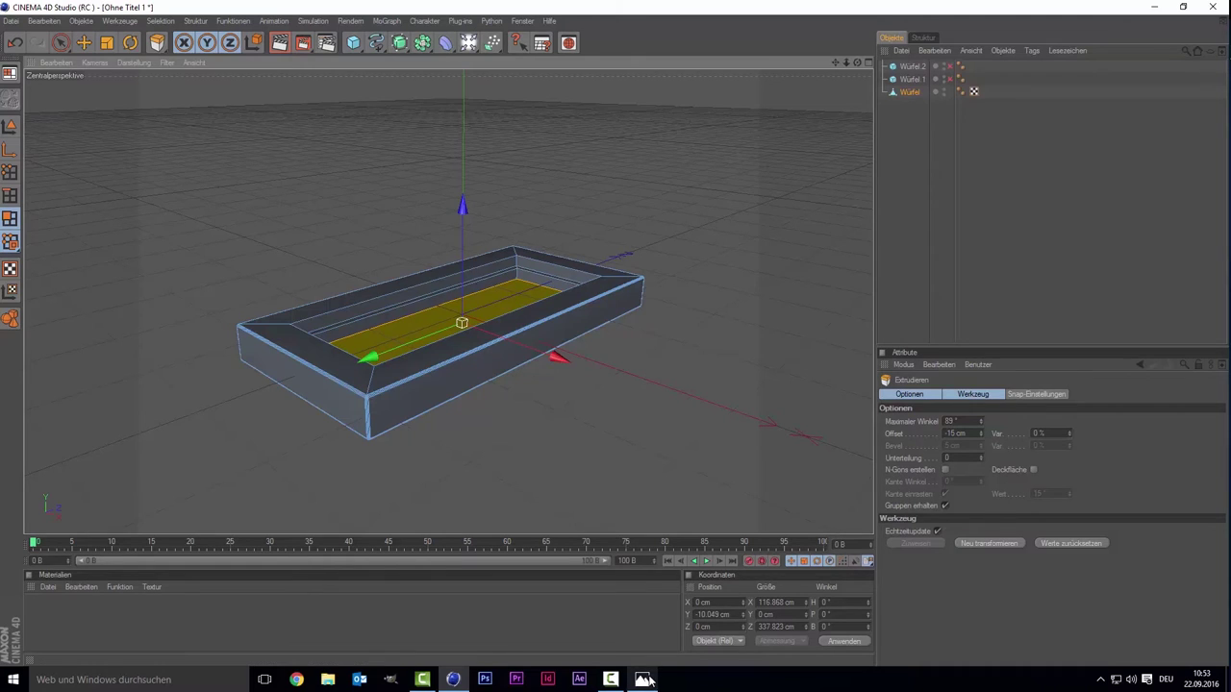
click(643, 679)
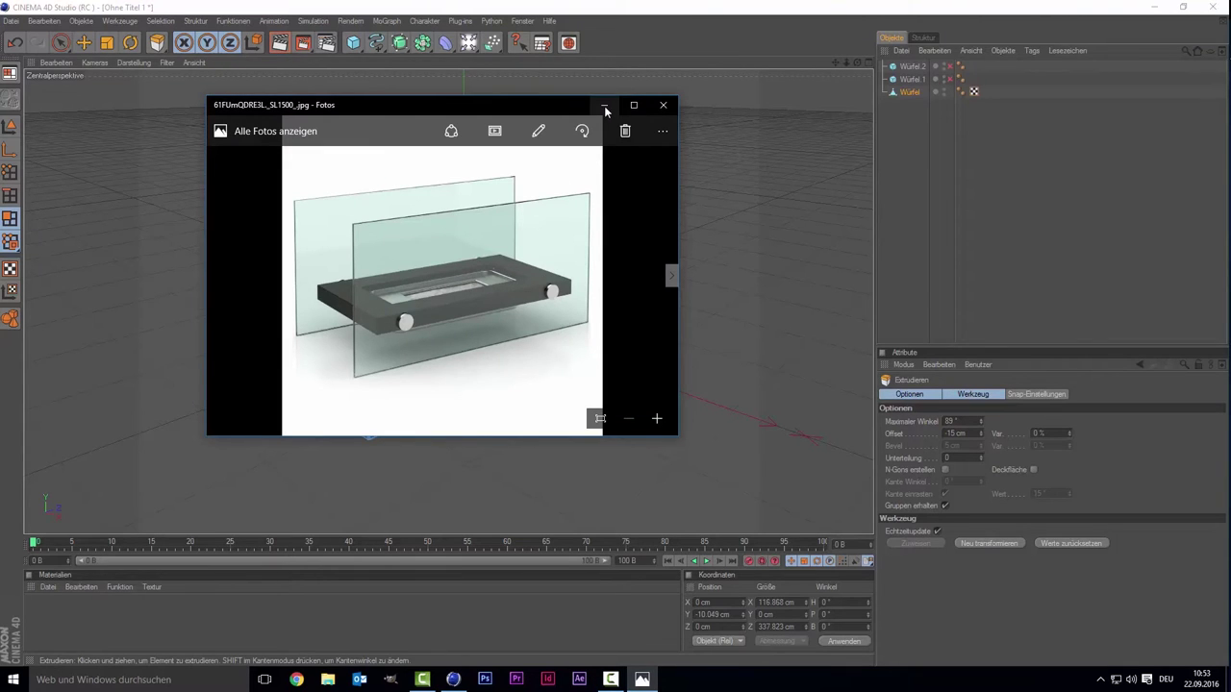
- Lower the tray's inner floor further in several drags, raising the surrounding inner wall
drag(585, 112, 1080, 83)
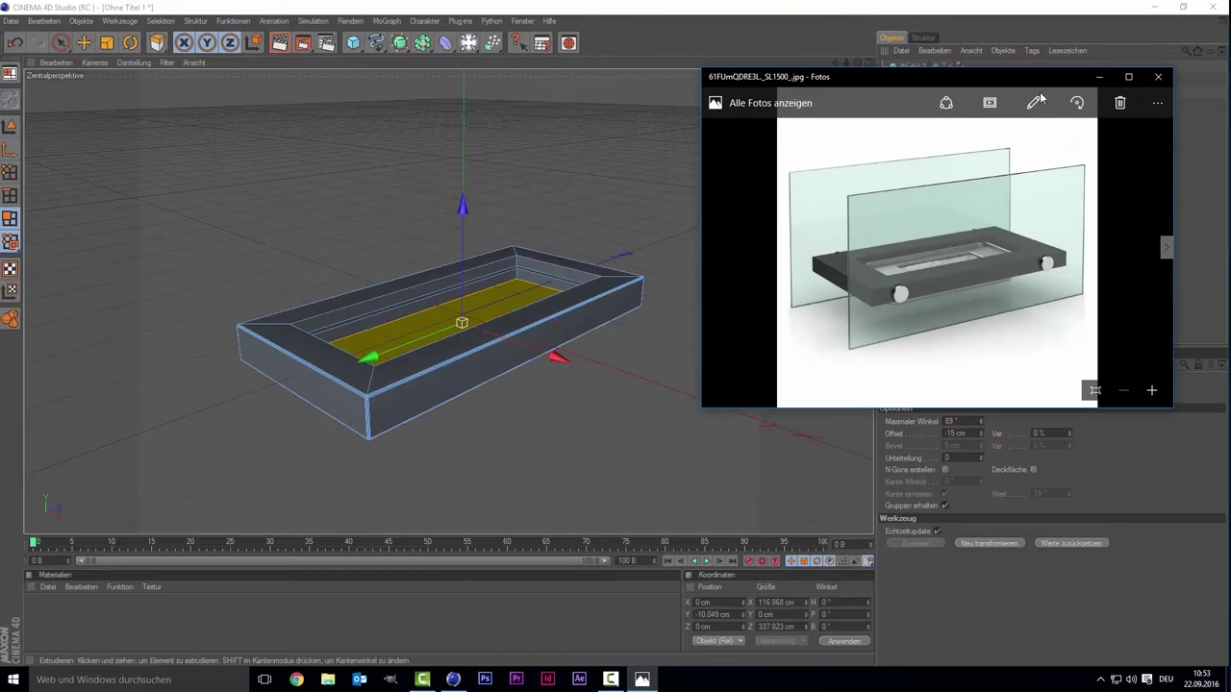
drag(437, 240, 410, 313)
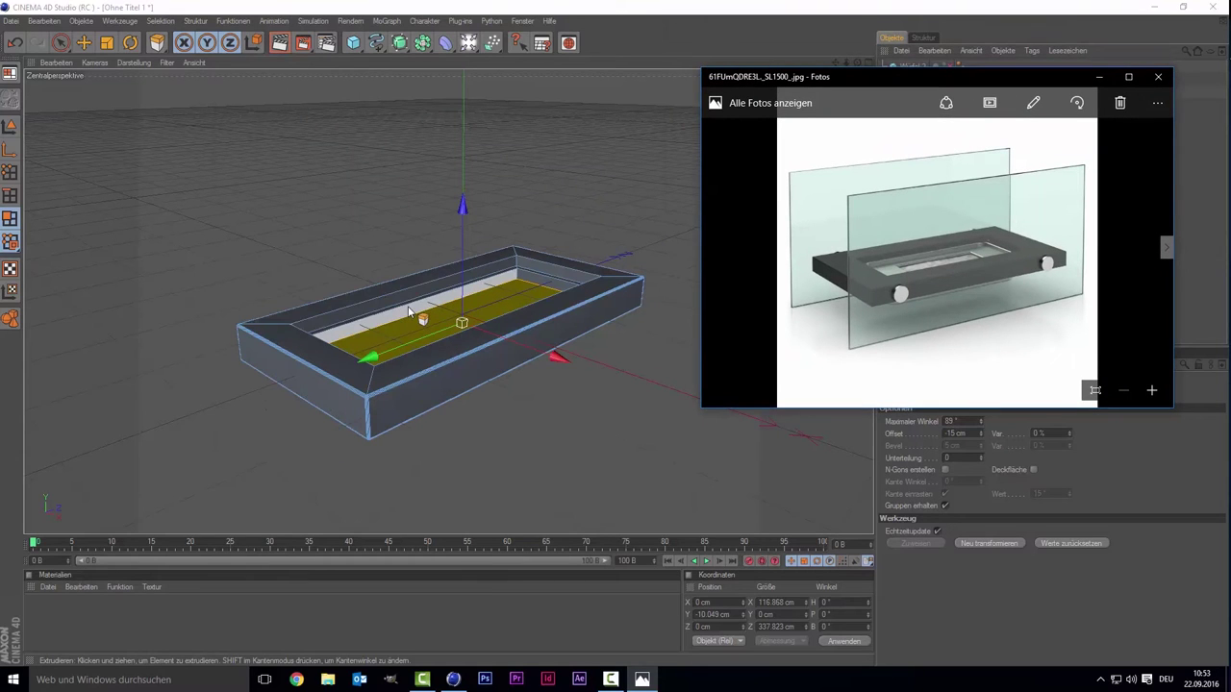
drag(410, 313, 420, 372)
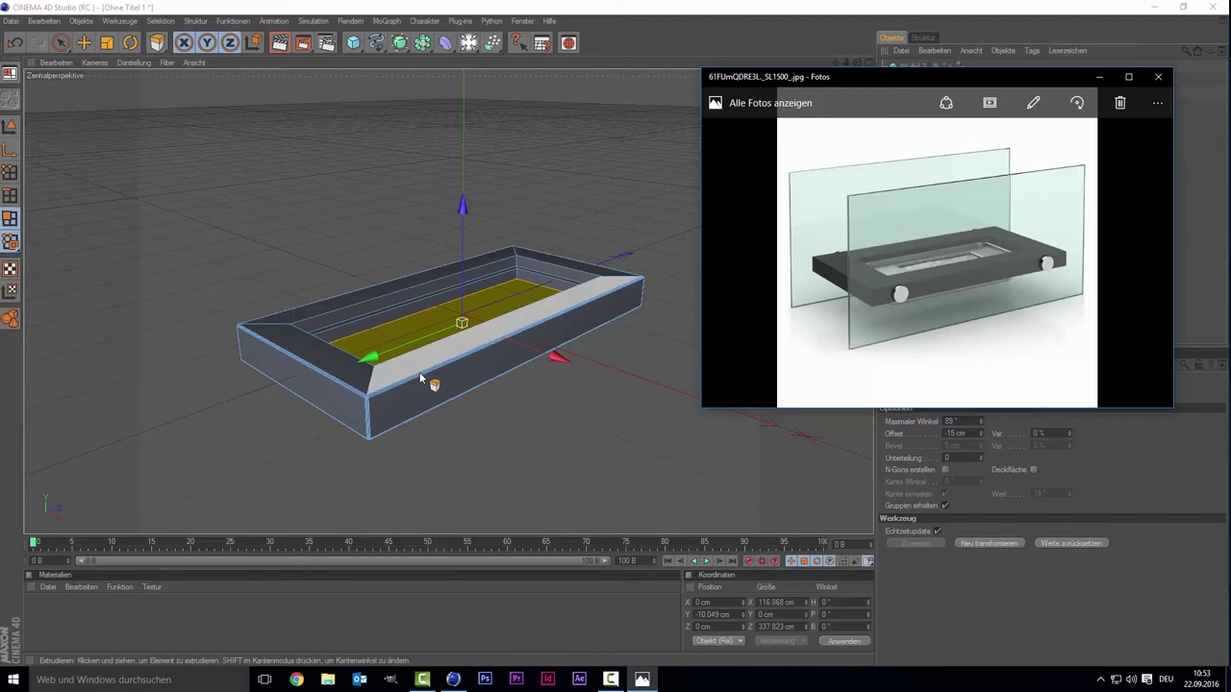
drag(459, 286, 460, 322)
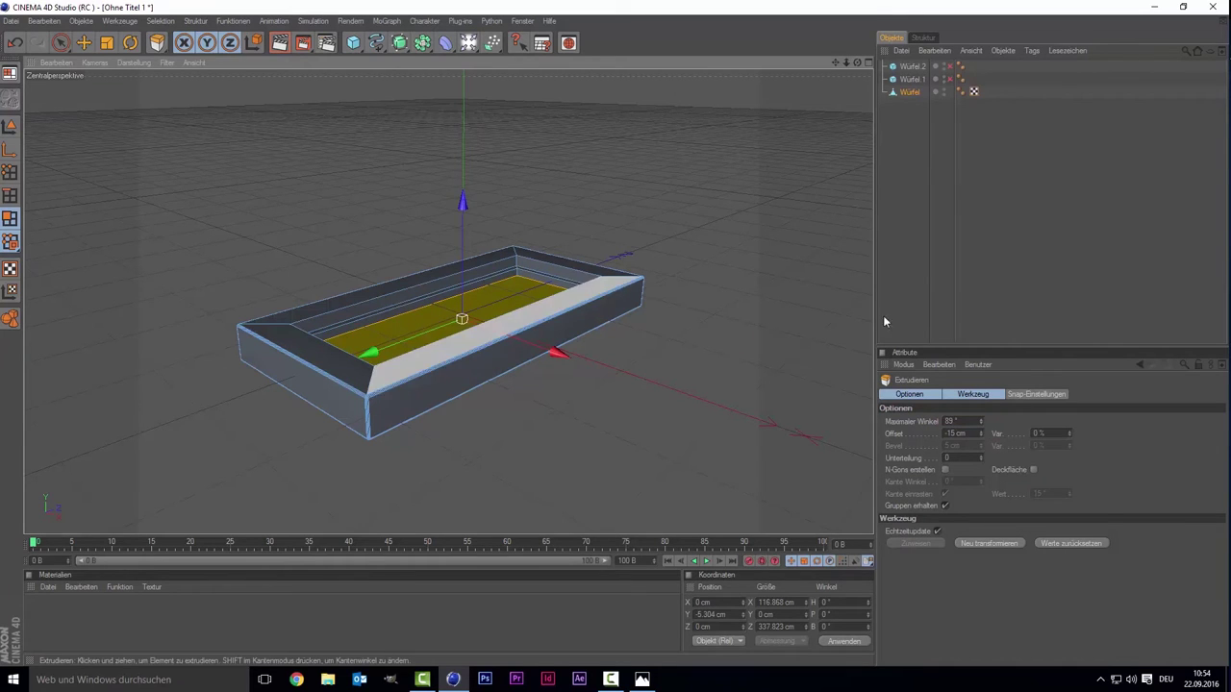
click(642, 675)
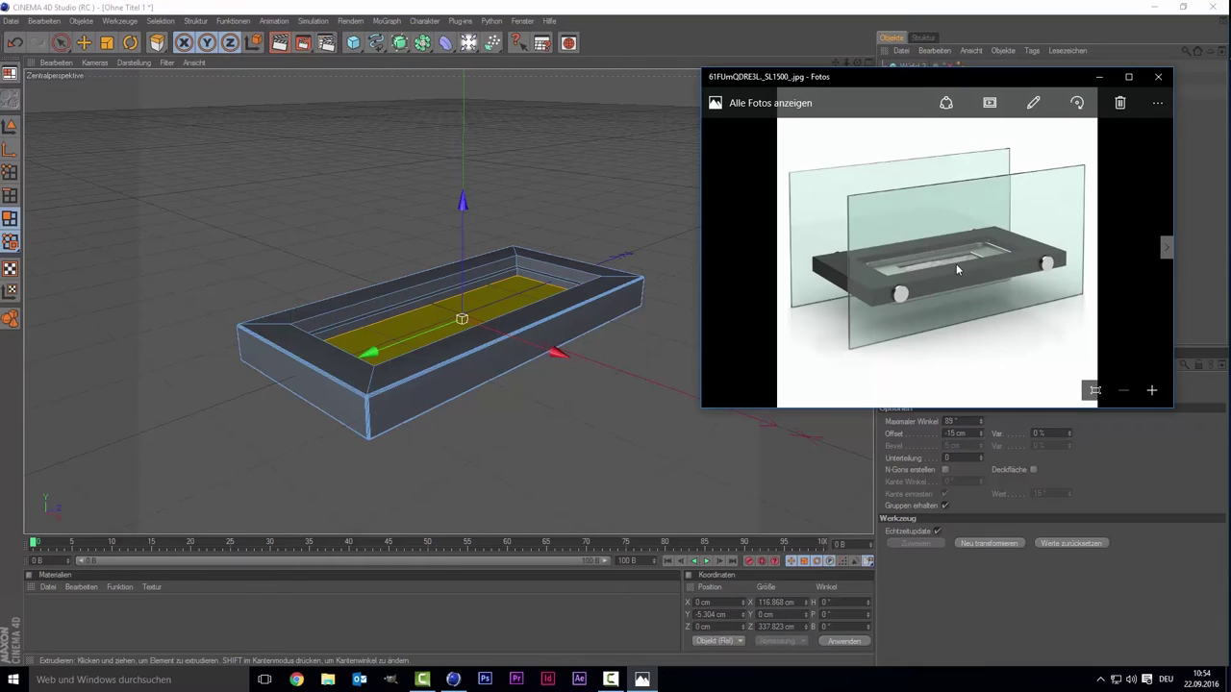
click(1105, 82)
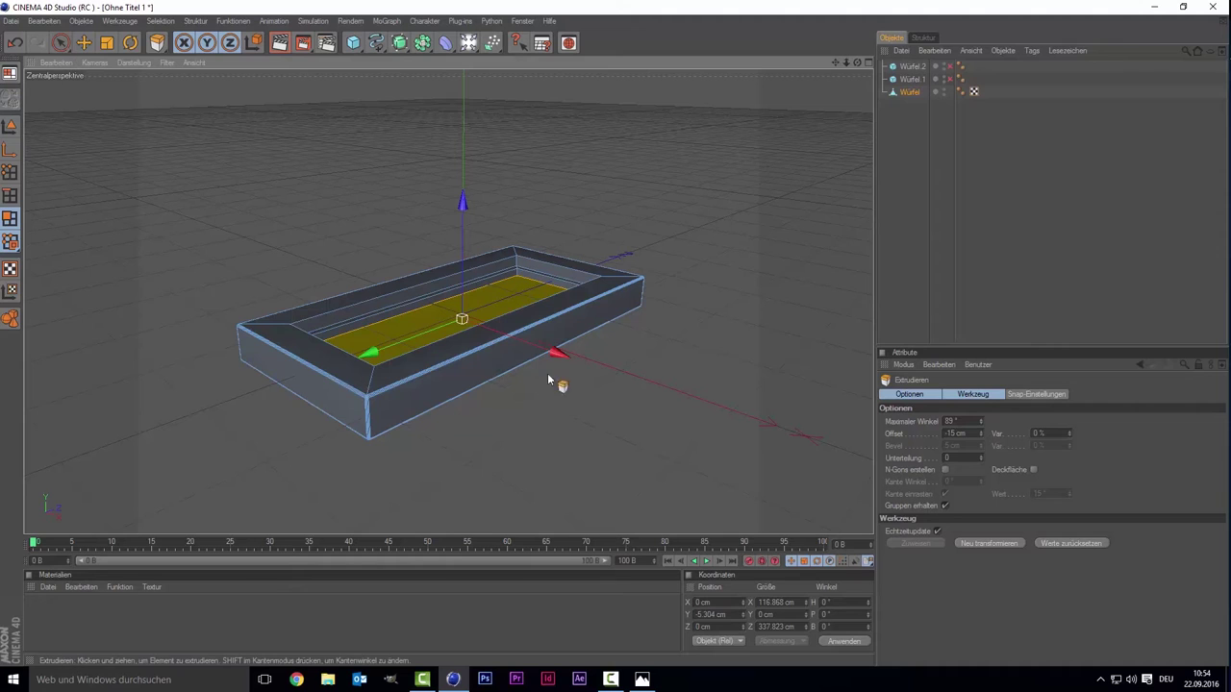
click(523, 310)
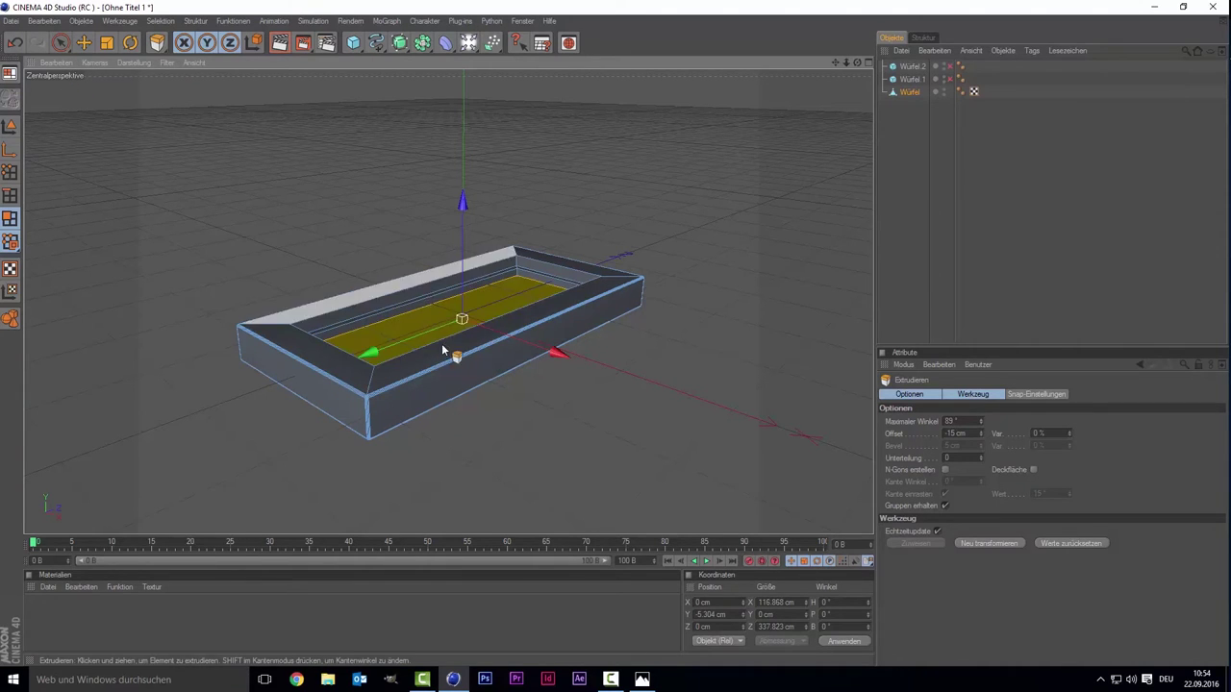
- Select the tray's inner floor polygon with Live Selection and delete it, checking the reference photo
click(59, 42)
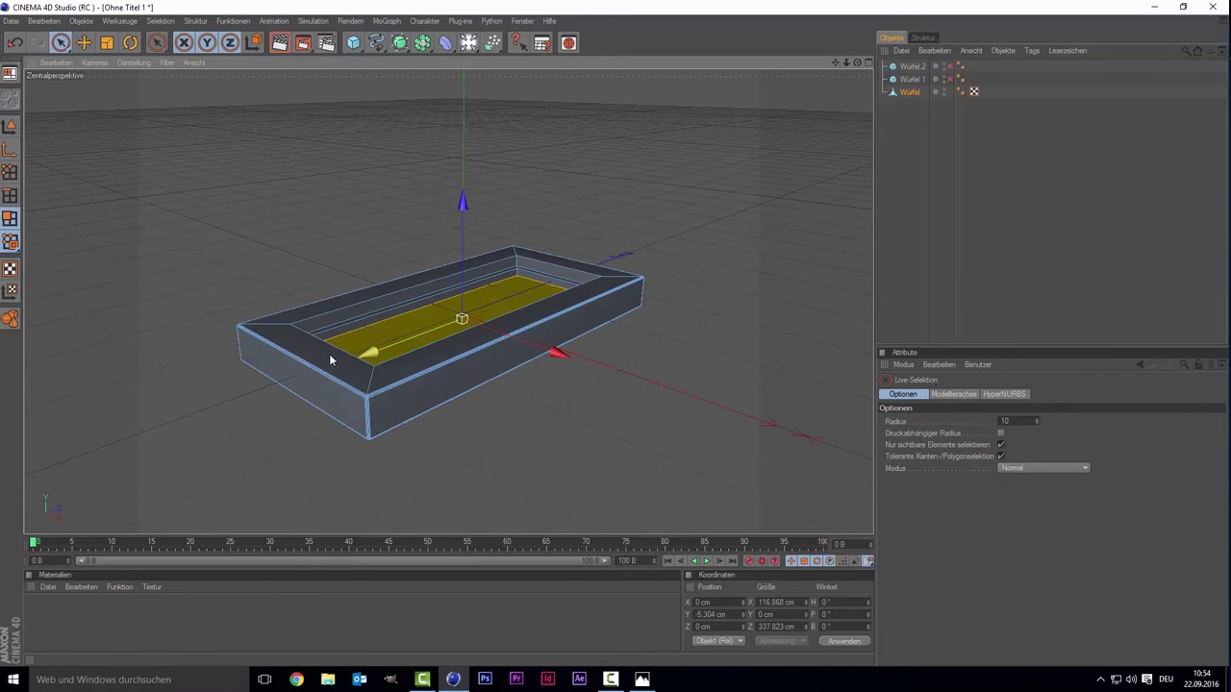
shift+drag(527, 303, 536, 305)
click(642, 680)
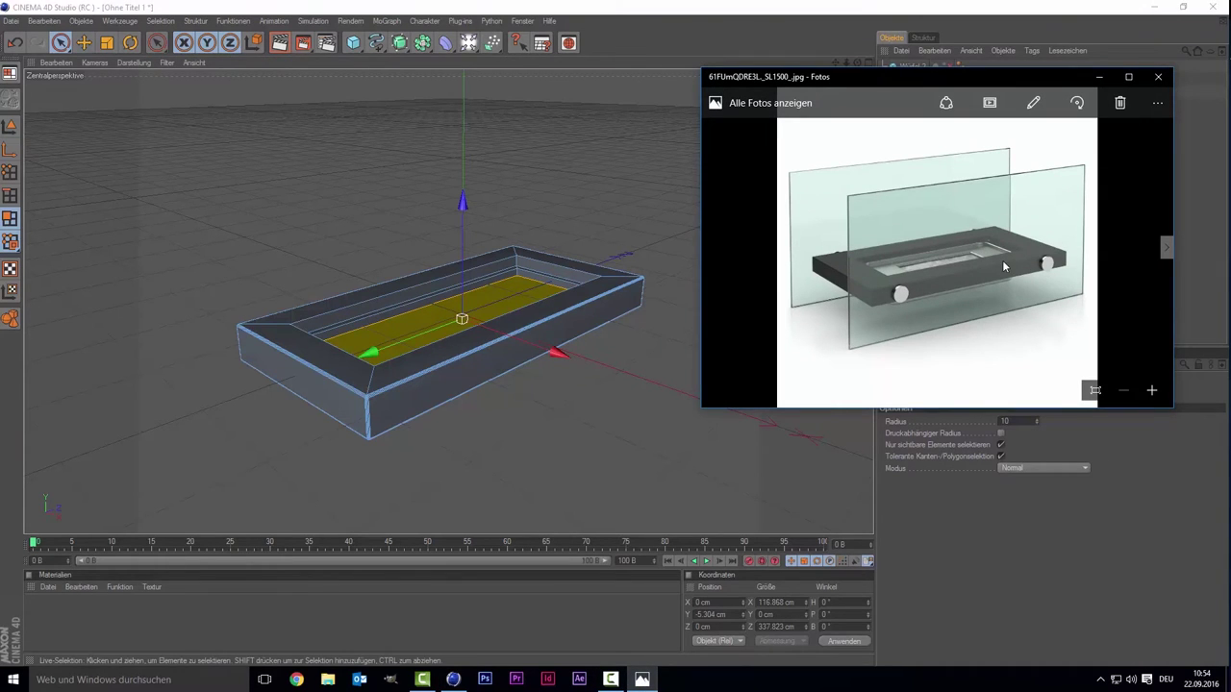
click(387, 338)
key(Delete)
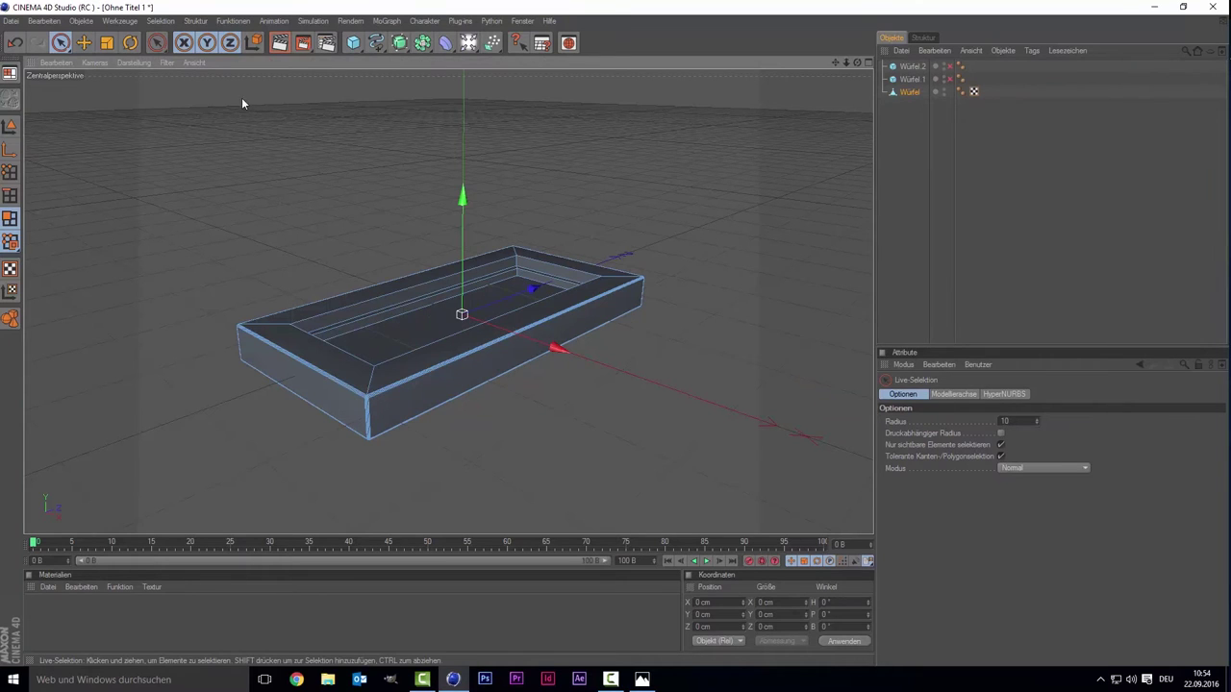
- Add a new cube, Würfel.3, and scale it into a narrow box of about 71 × 59 × 184 cm
click(353, 43)
click(353, 43)
click(394, 55)
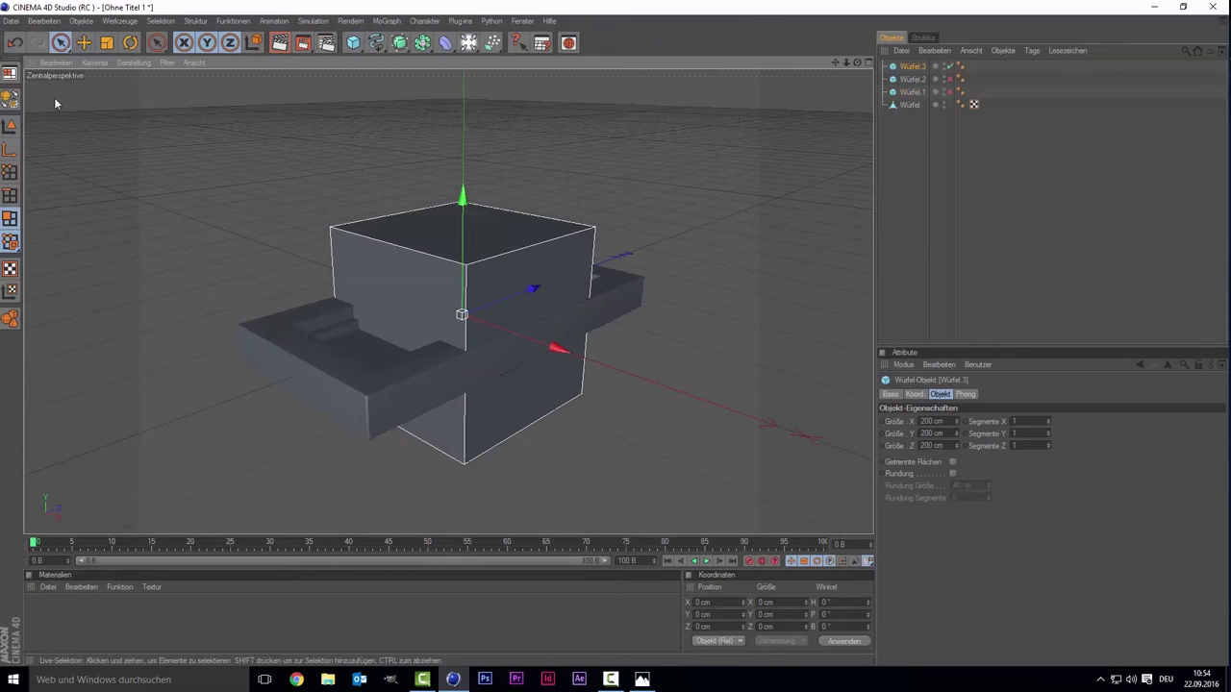
click(10, 126)
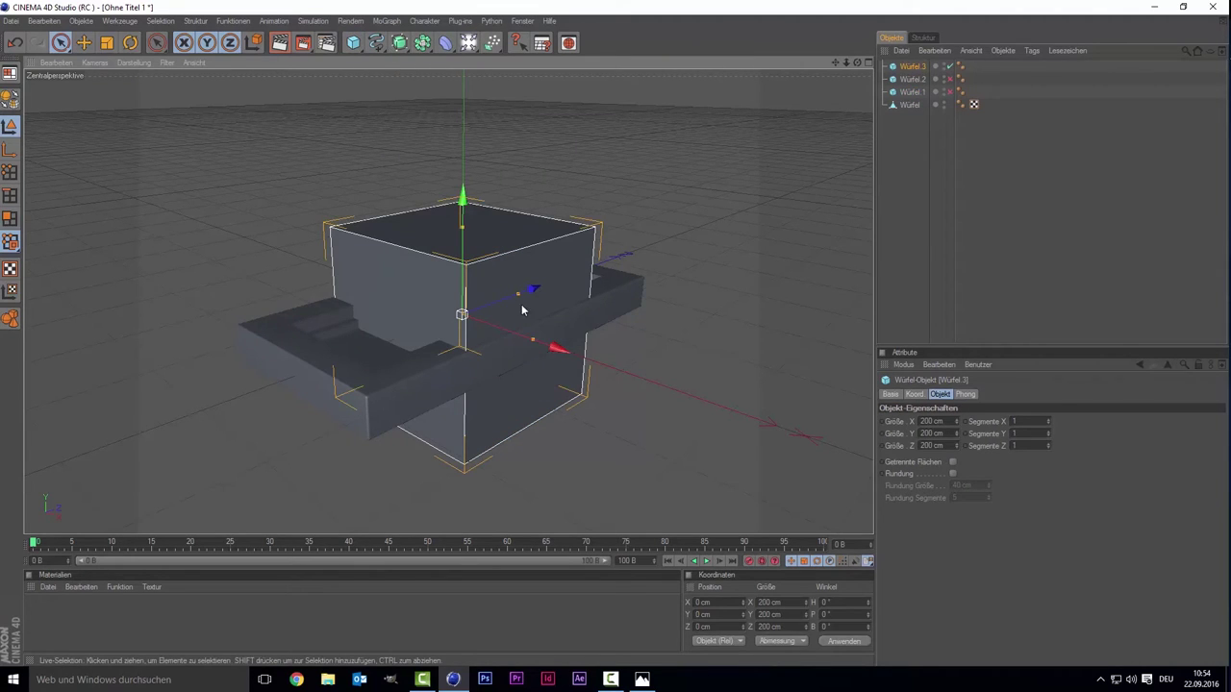
mouse_move(520, 335)
mouse_down()
mouse_move(476, 308)
mouse_move(493, 303)
mouse_up()
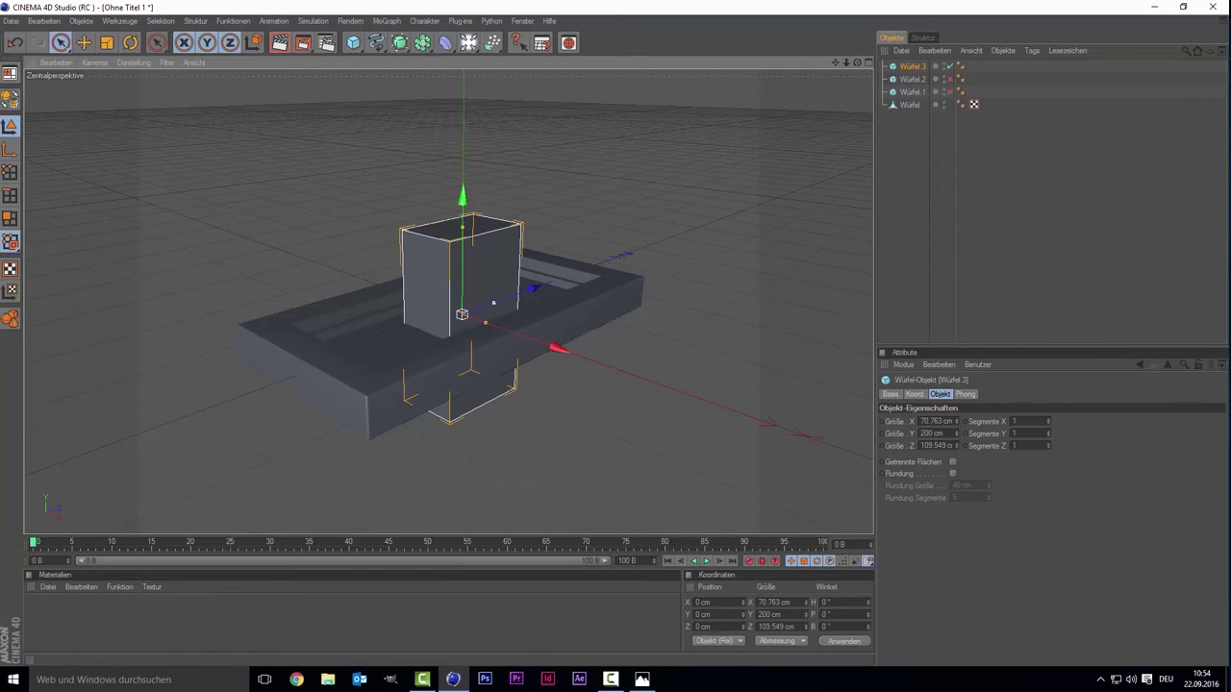
mouse_move(463, 227)
mouse_down()
mouse_move(463, 277)
mouse_move(514, 295)
mouse_up()
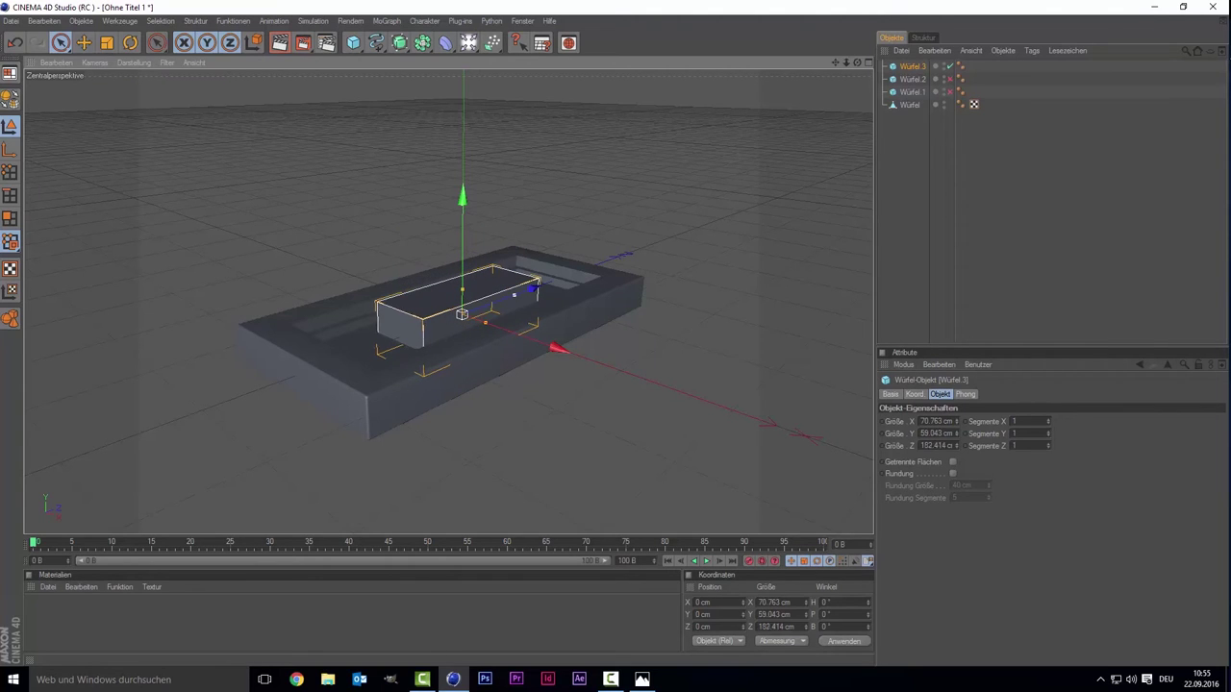
- In the zoomed top view, trim Würfel.3's depth to 182.479 cm so it fits inside the rim
middle_click(711, 195)
middle_click(616, 222)
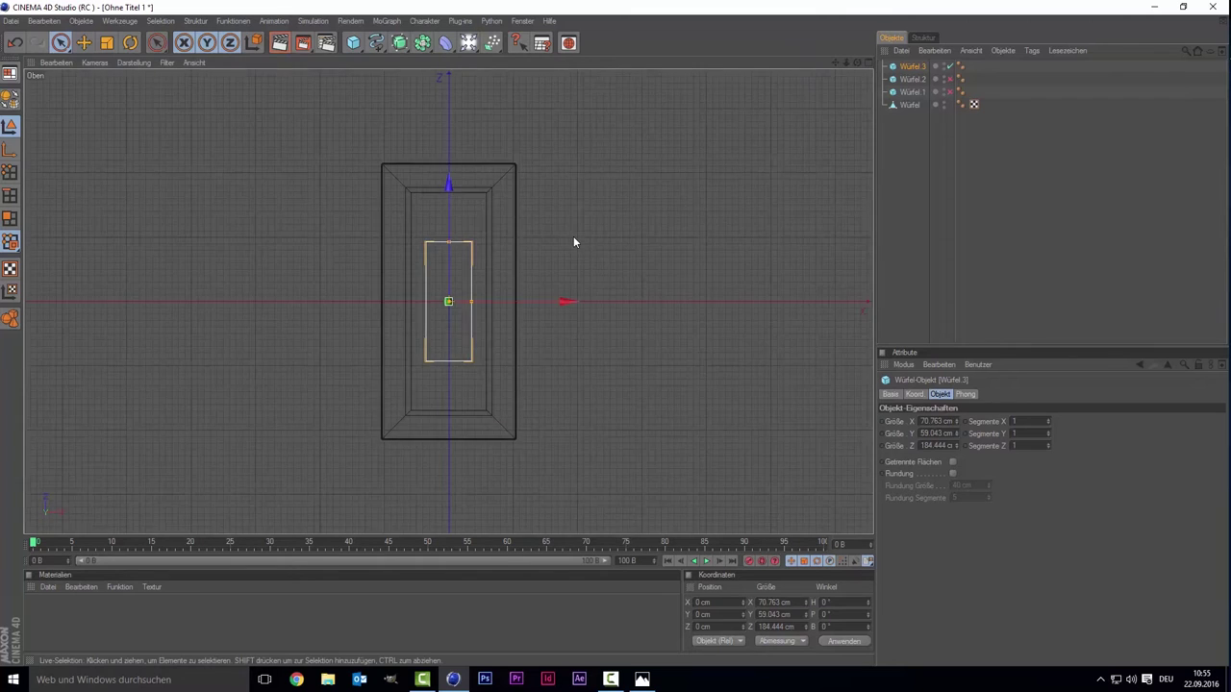
middle_click(556, 235)
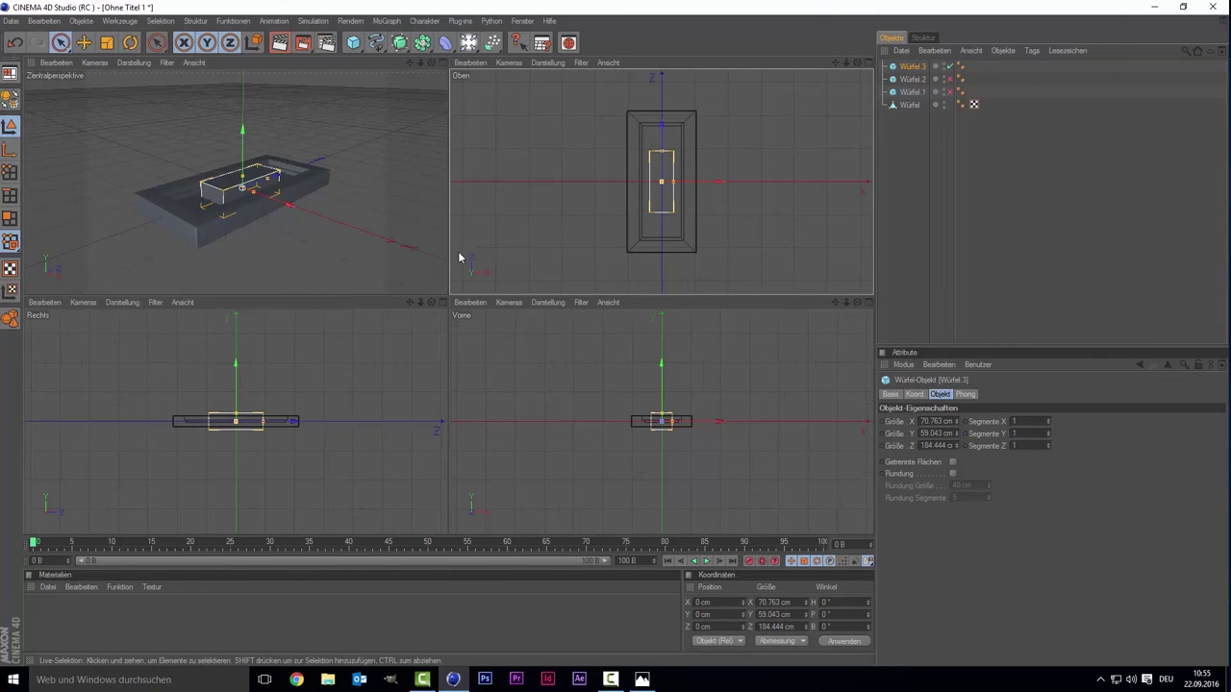
middle_click(585, 145)
scroll(508, 254, up, 1)
scroll(508, 254, up, 2)
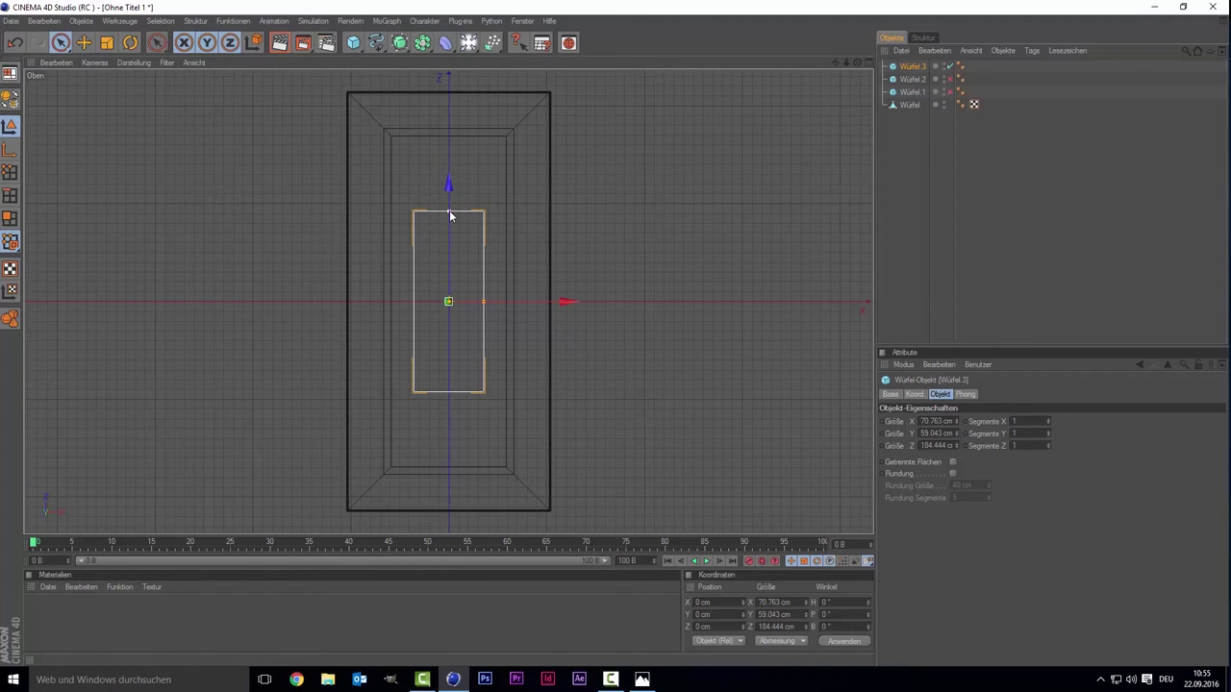
drag(450, 216, 449, 212)
middle_click(369, 216)
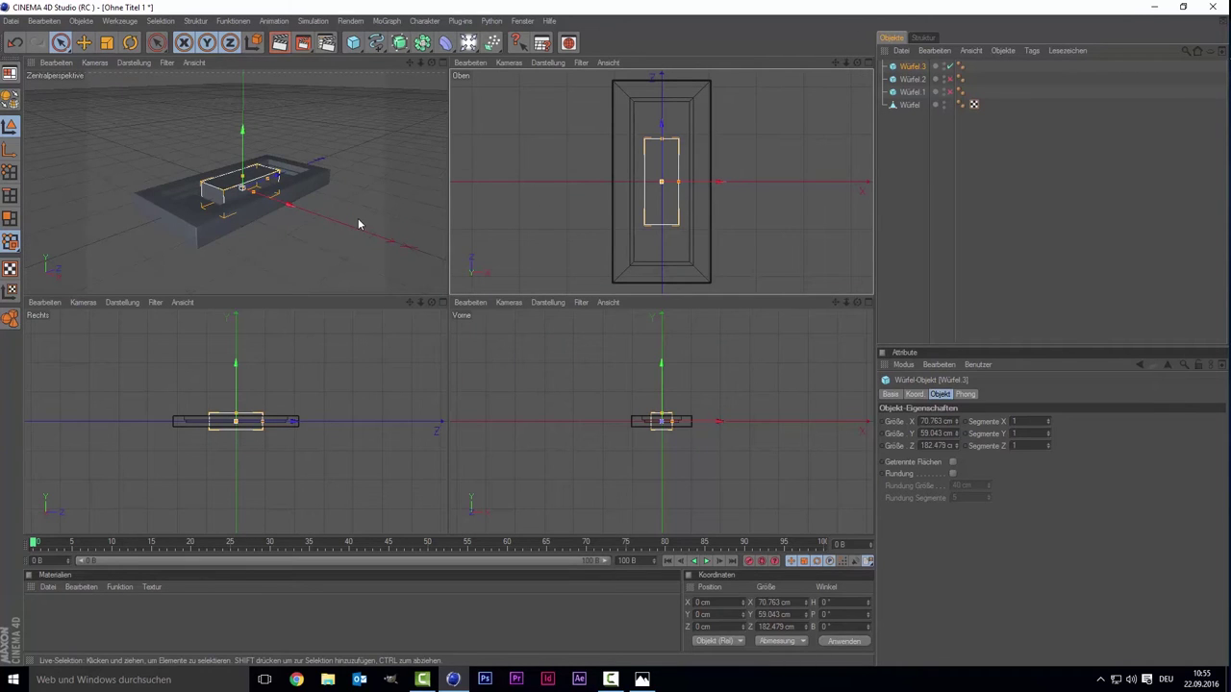
middle_click(358, 224)
scroll(379, 269, up, 2)
scroll(413, 284, up, 2)
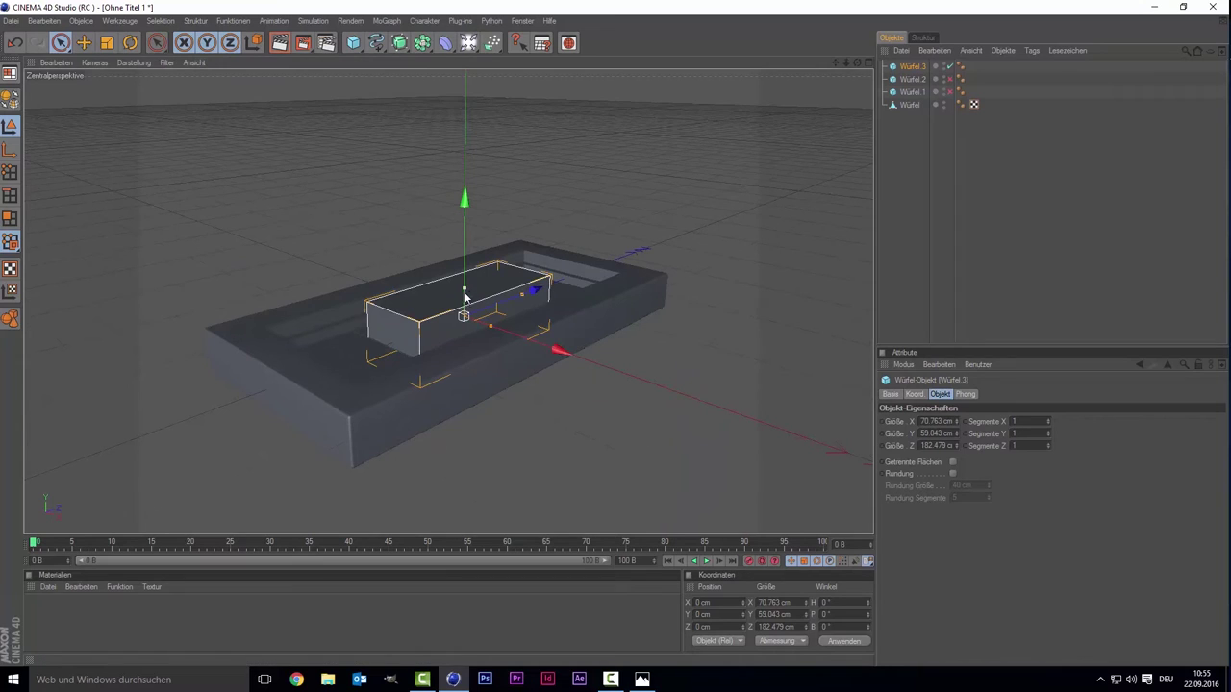
- Flatten the box by lowering its top, and add a Boole object
mouse_move(464, 289)
mouse_down()
mouse_move(463, 301)
mouse_move(467, 241)
mouse_move(466, 251)
mouse_up()
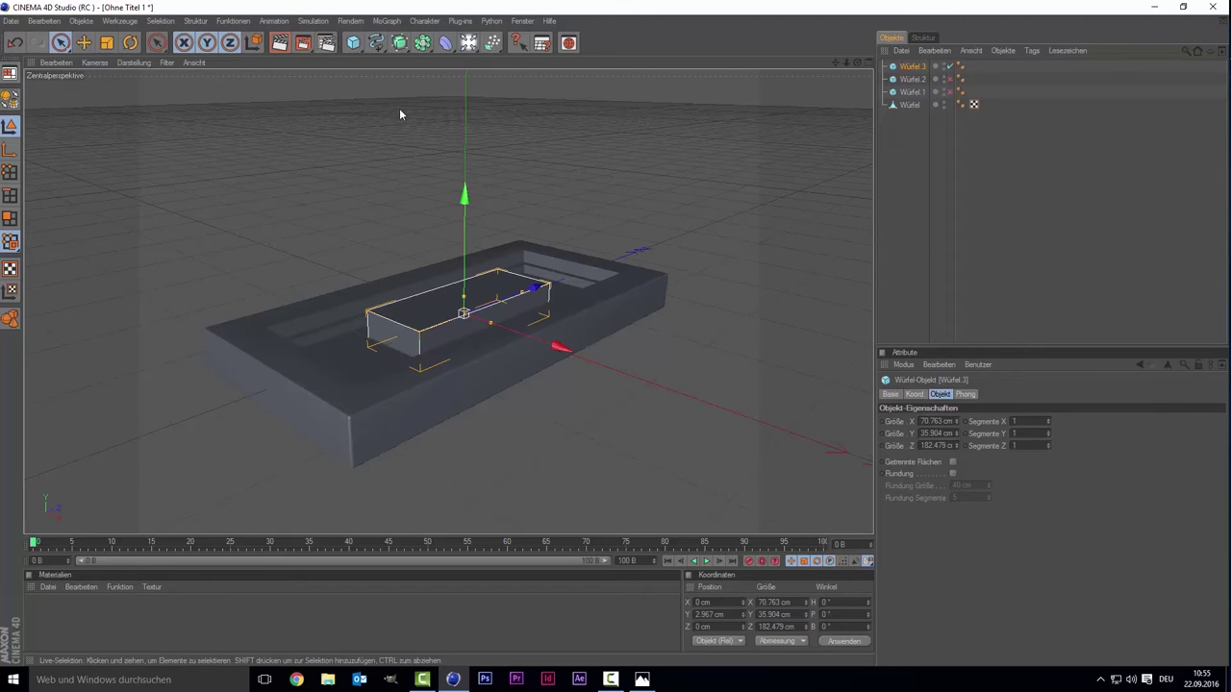
click(421, 49)
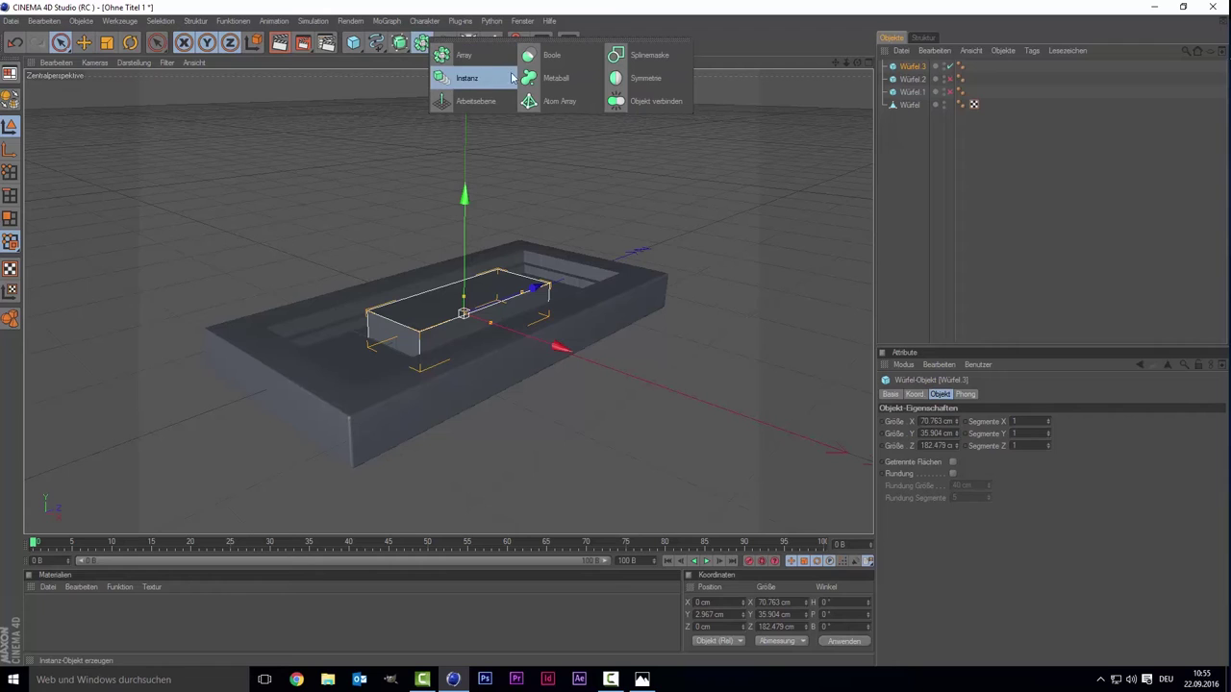
click(544, 56)
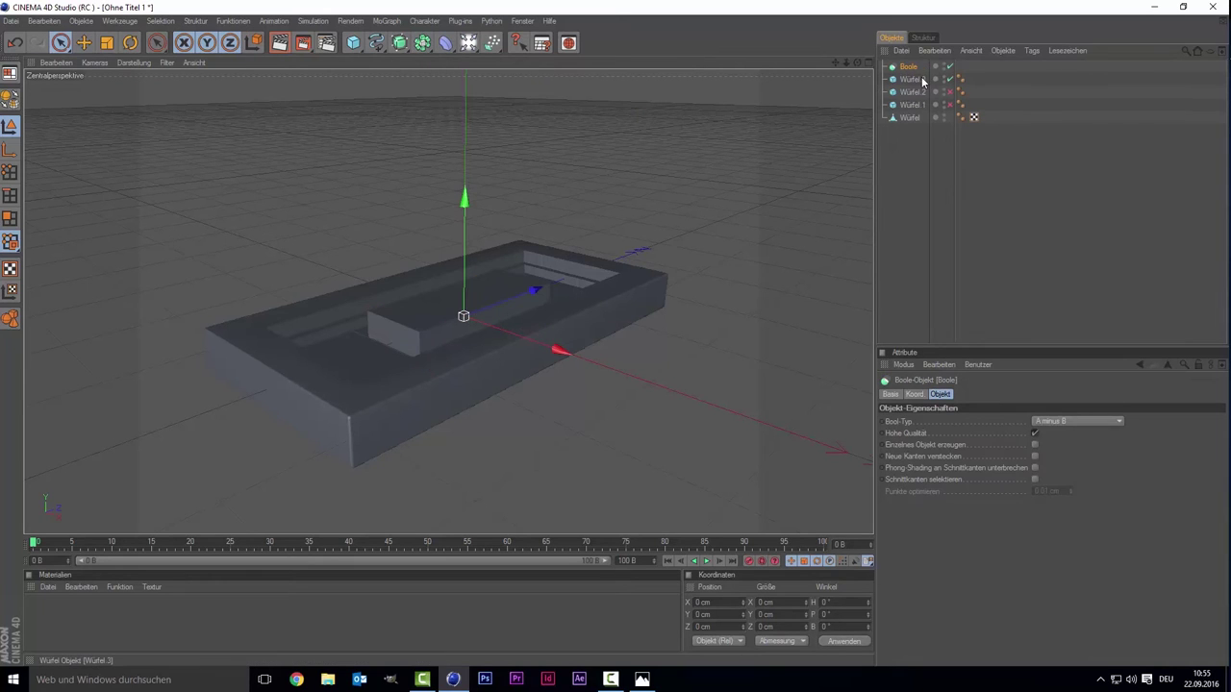
- Put the cutting box and the tray slab under the Boole so it subtracts a slot
drag(922, 80, 910, 67)
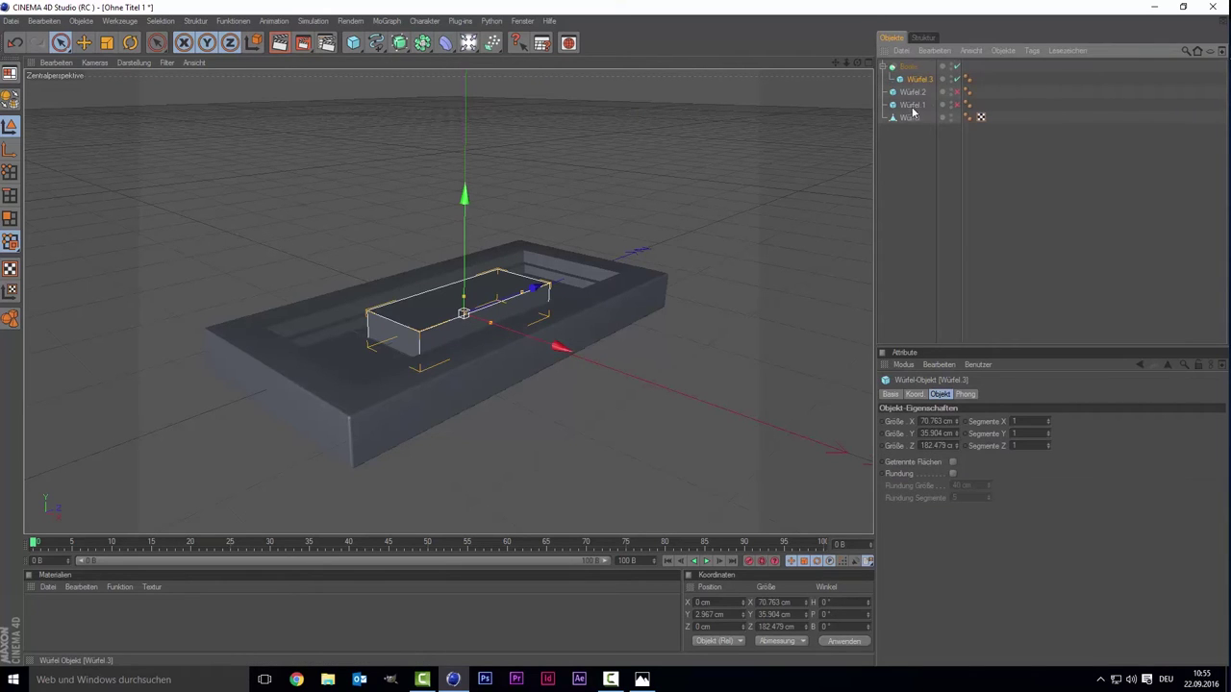
click(910, 118)
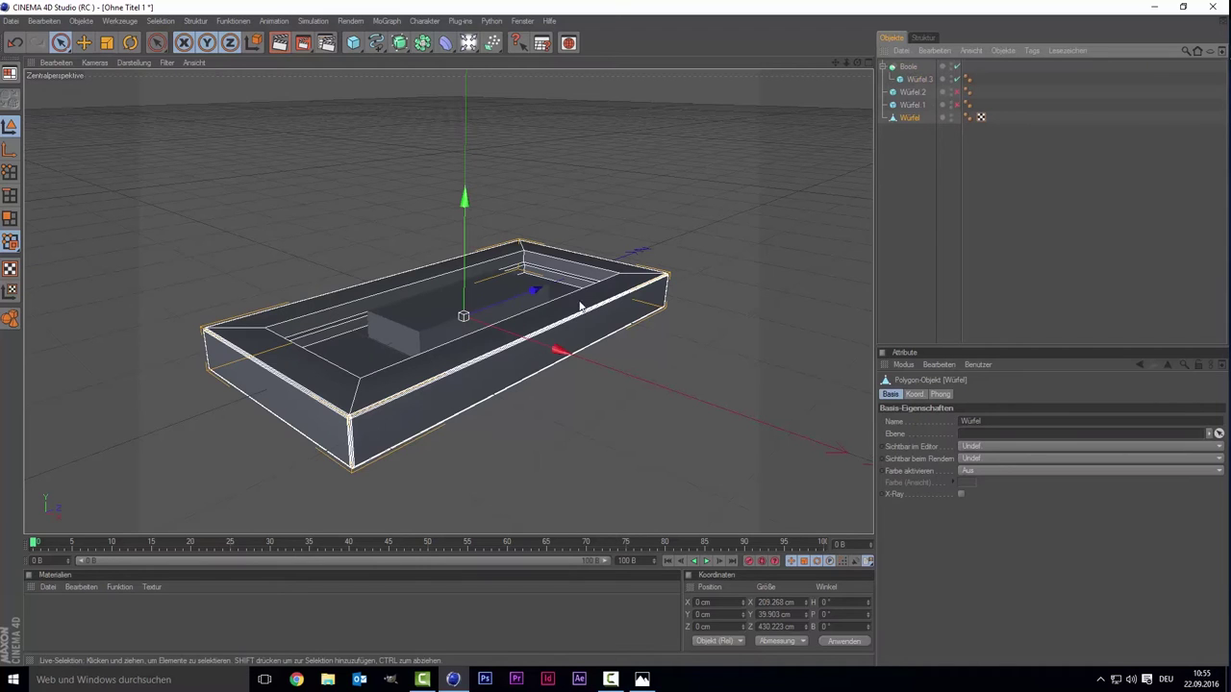
drag(902, 121, 914, 70)
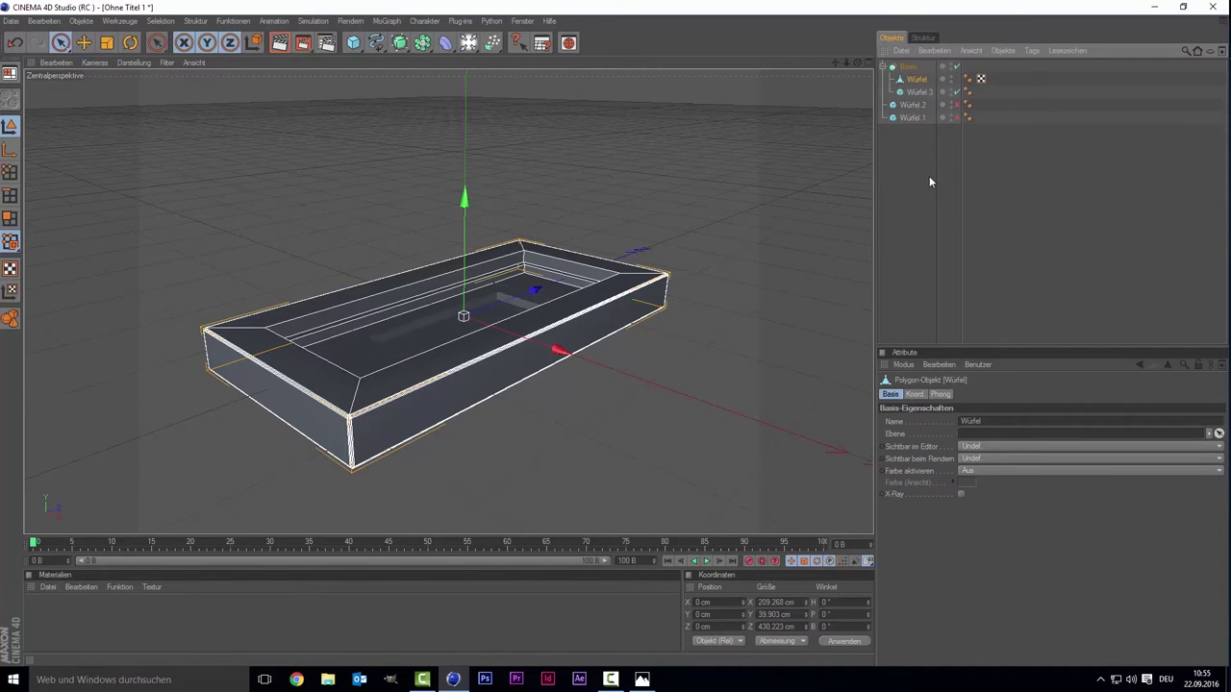
click(929, 181)
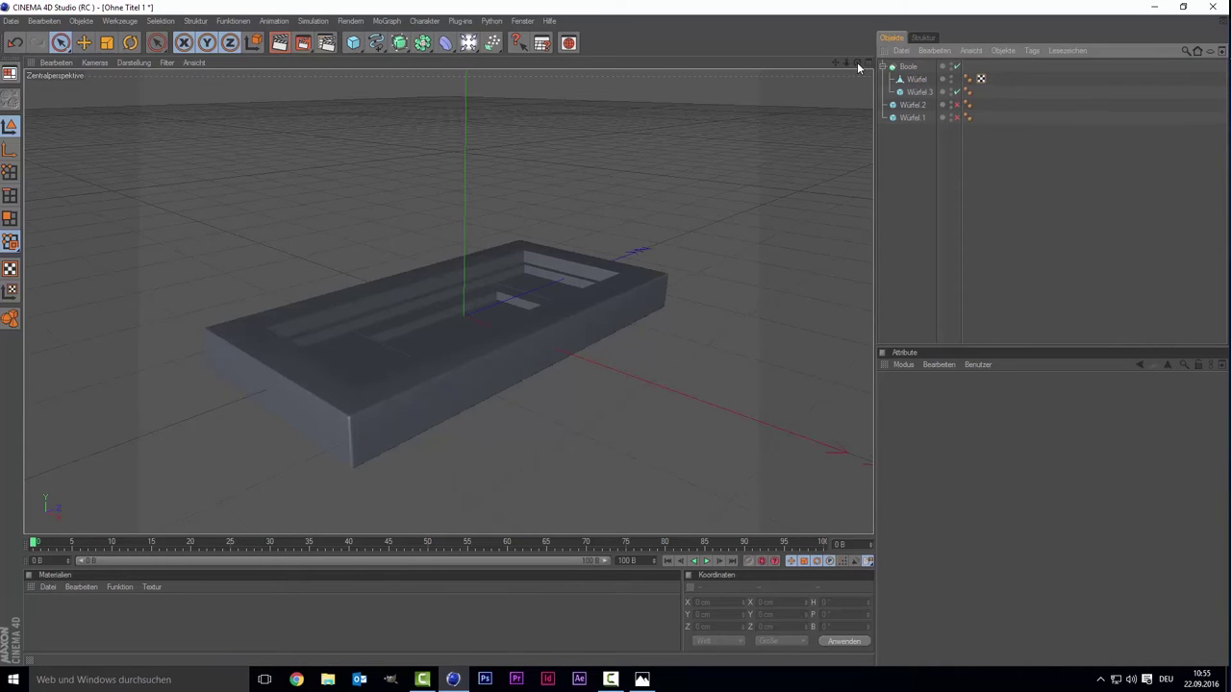
- Orbit around the slotted tray and compare it with the fireplace reference photo
drag(857, 62, 895, 125)
drag(857, 62, 856, 62)
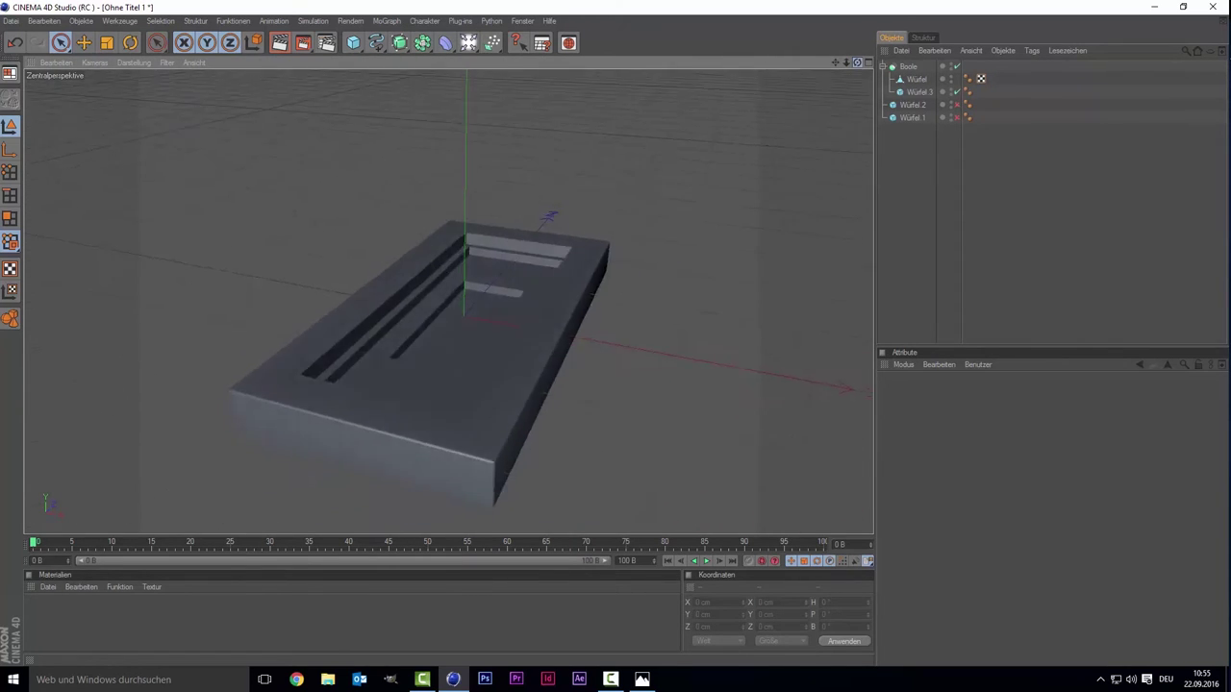
drag(857, 62, 857, 61)
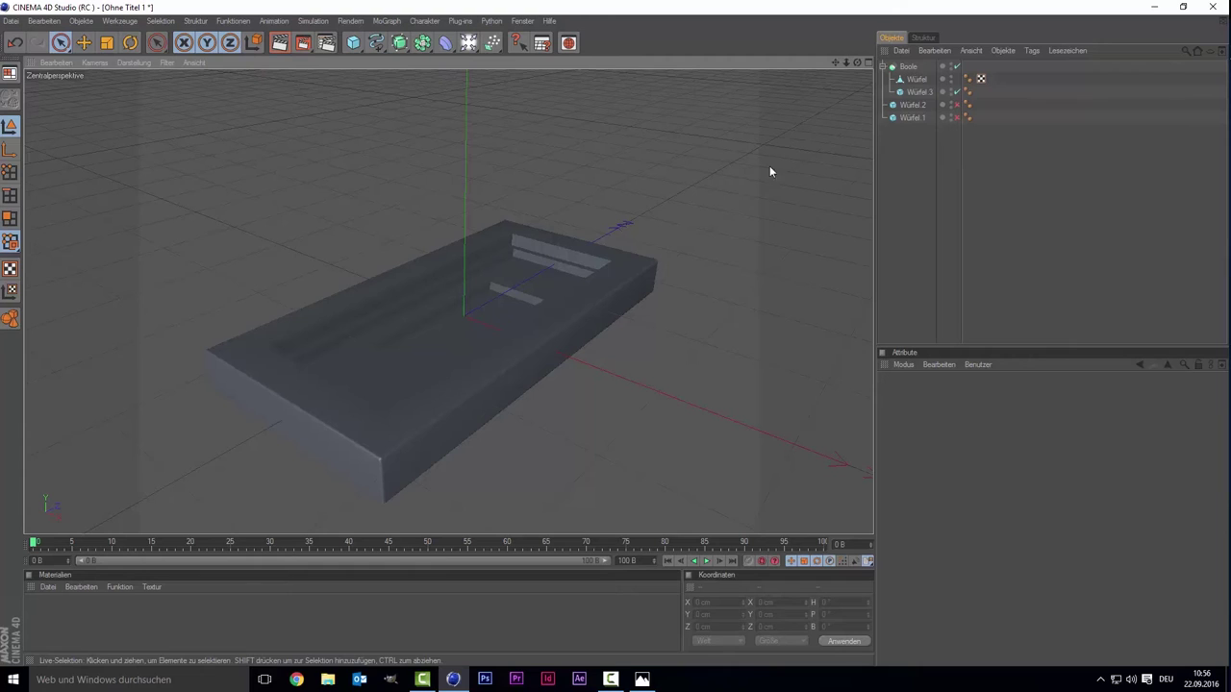
click(912, 80)
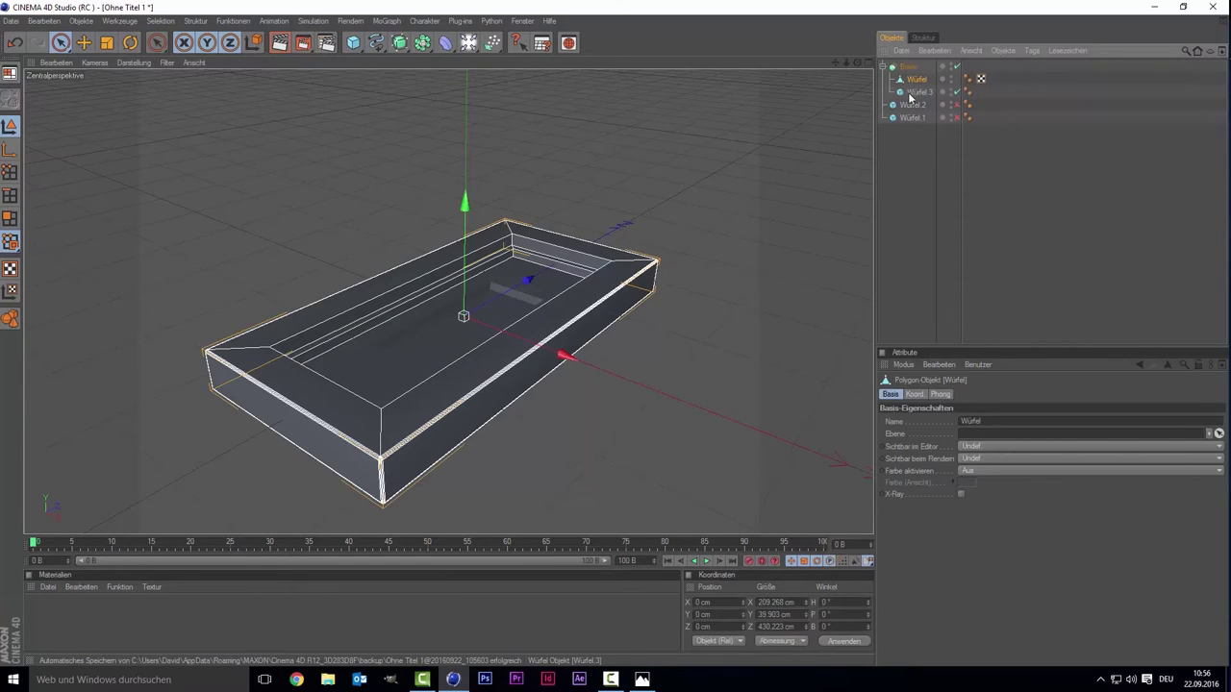
click(645, 680)
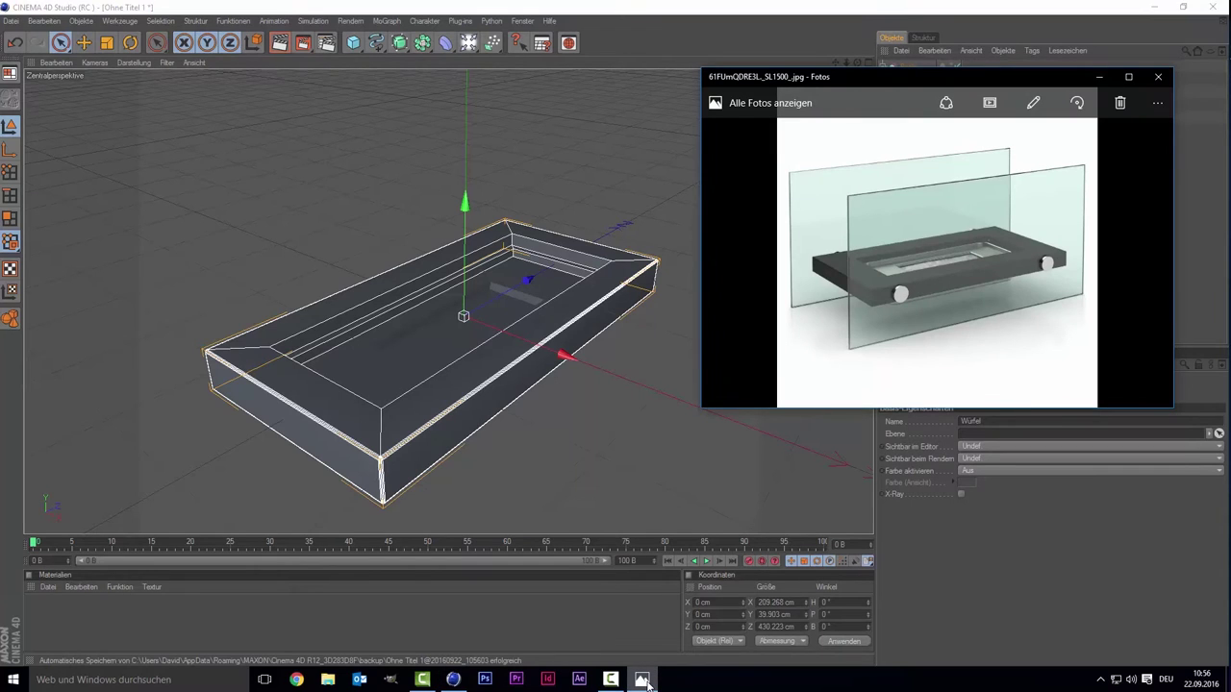
mouse_move(937, 250)
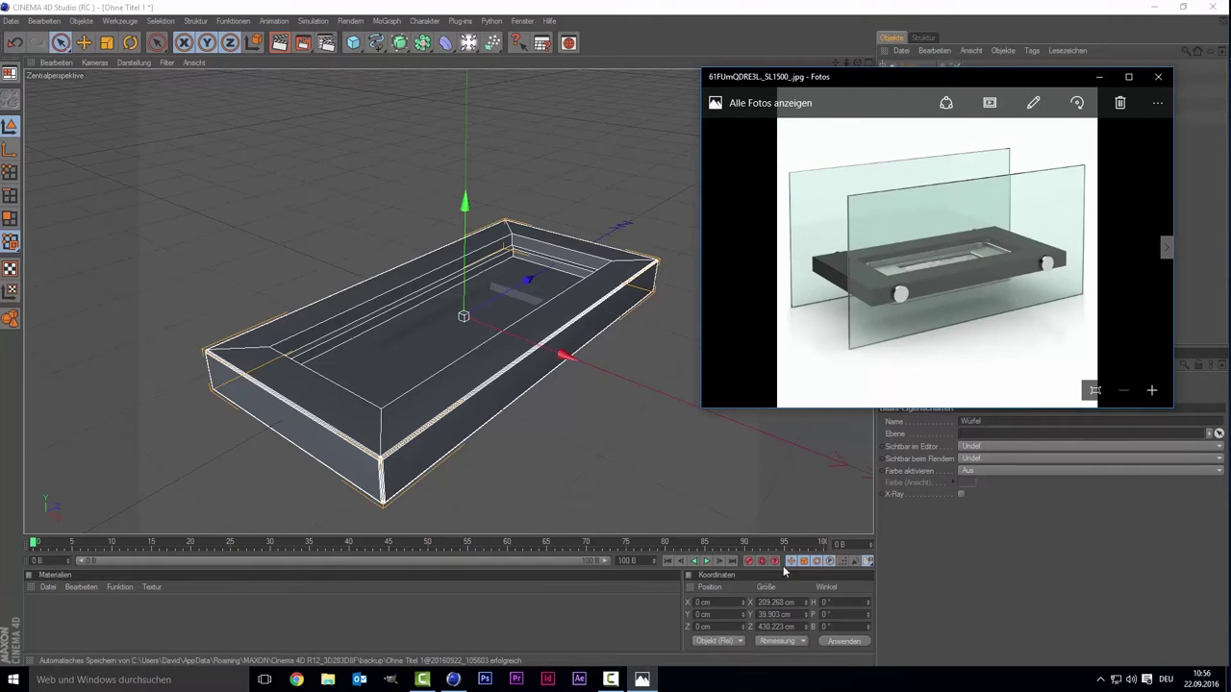
click(642, 680)
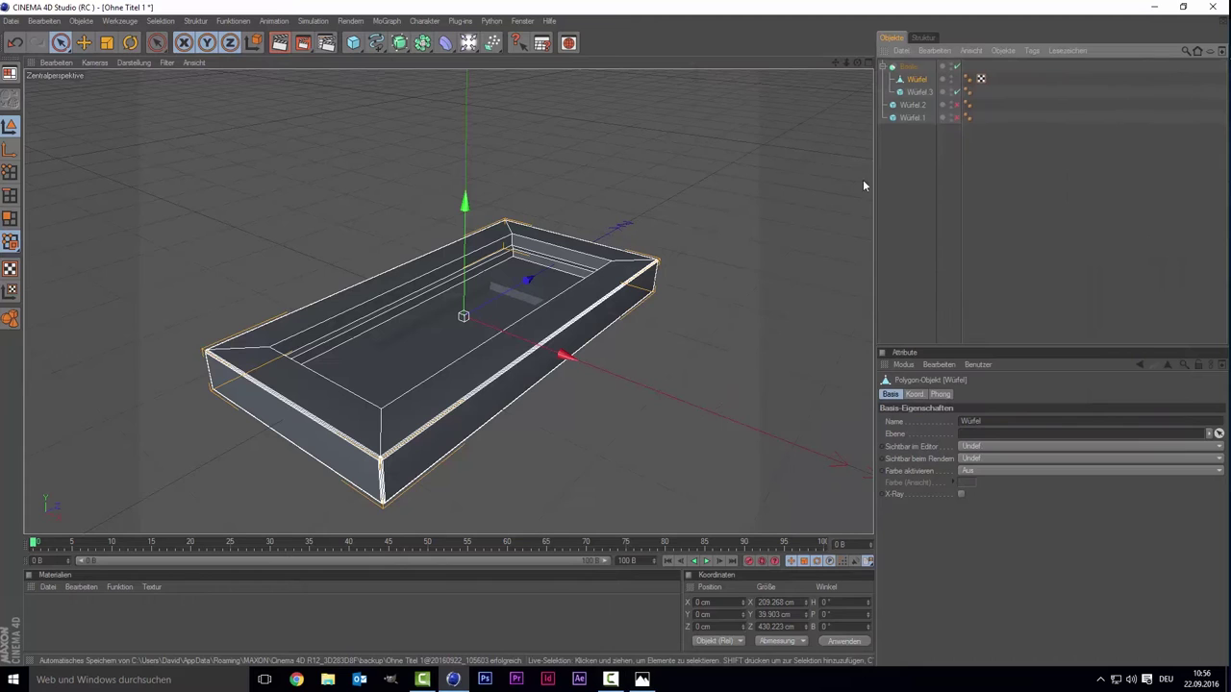
- Turn on edge rounding for the cutter Würfel.3 (17.952 cm, 5 segments)
click(918, 93)
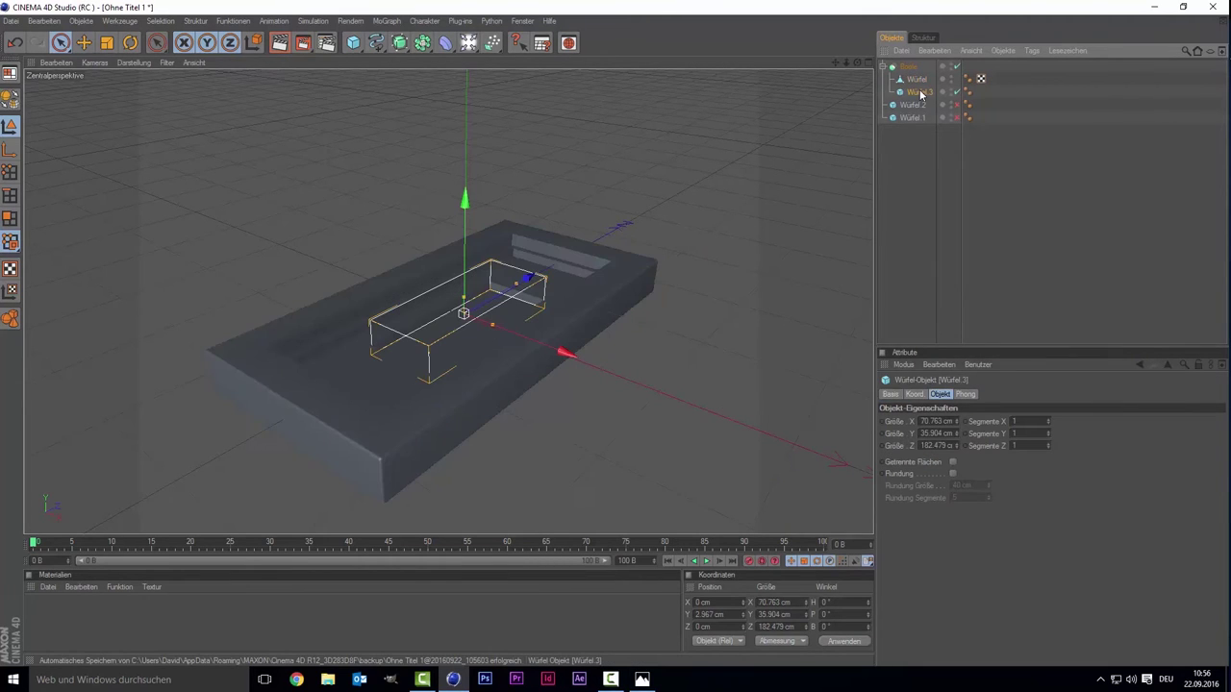
click(952, 473)
scroll(621, 254, up, 2)
- Tighten the cutter's rounding to 4.952 cm and lower it slightly on Y, checking the reference
scroll(621, 254, up, 2)
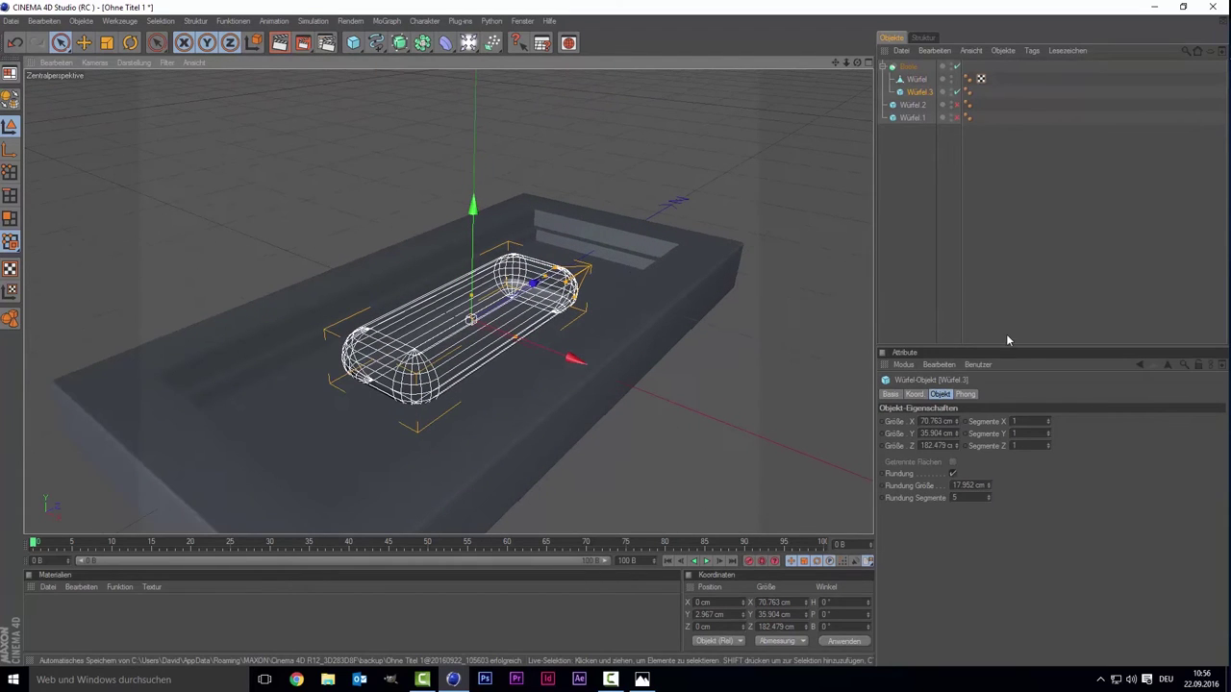
drag(988, 488, 988, 500)
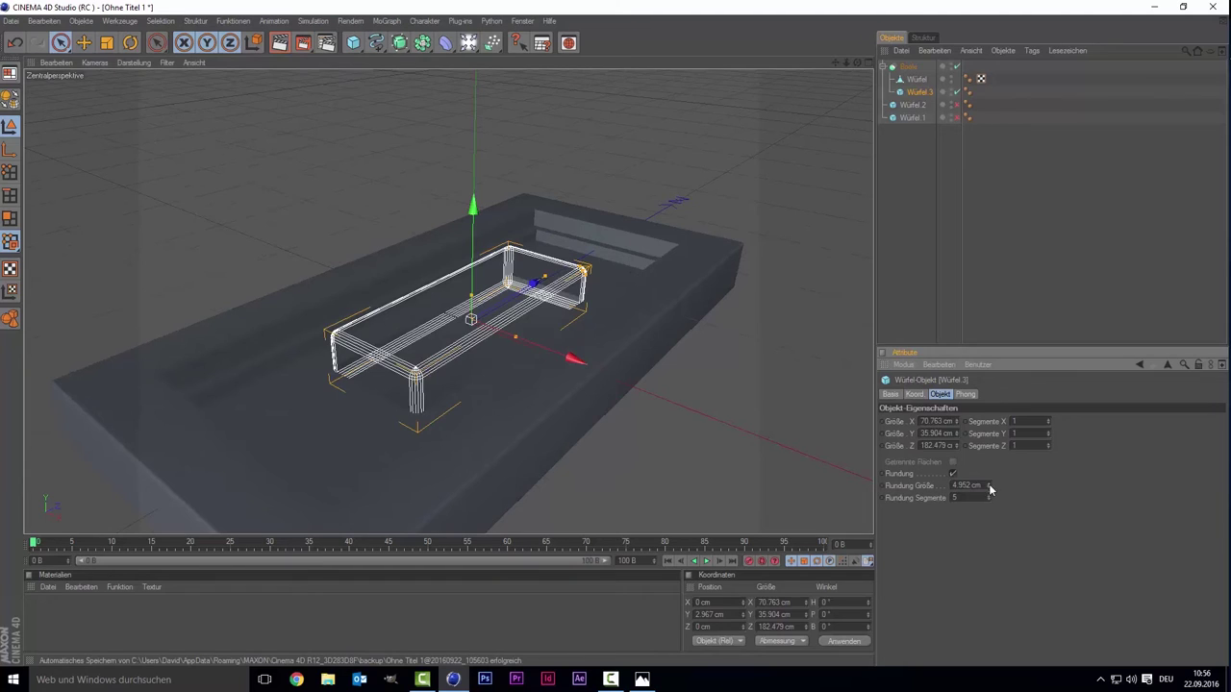
click(1020, 254)
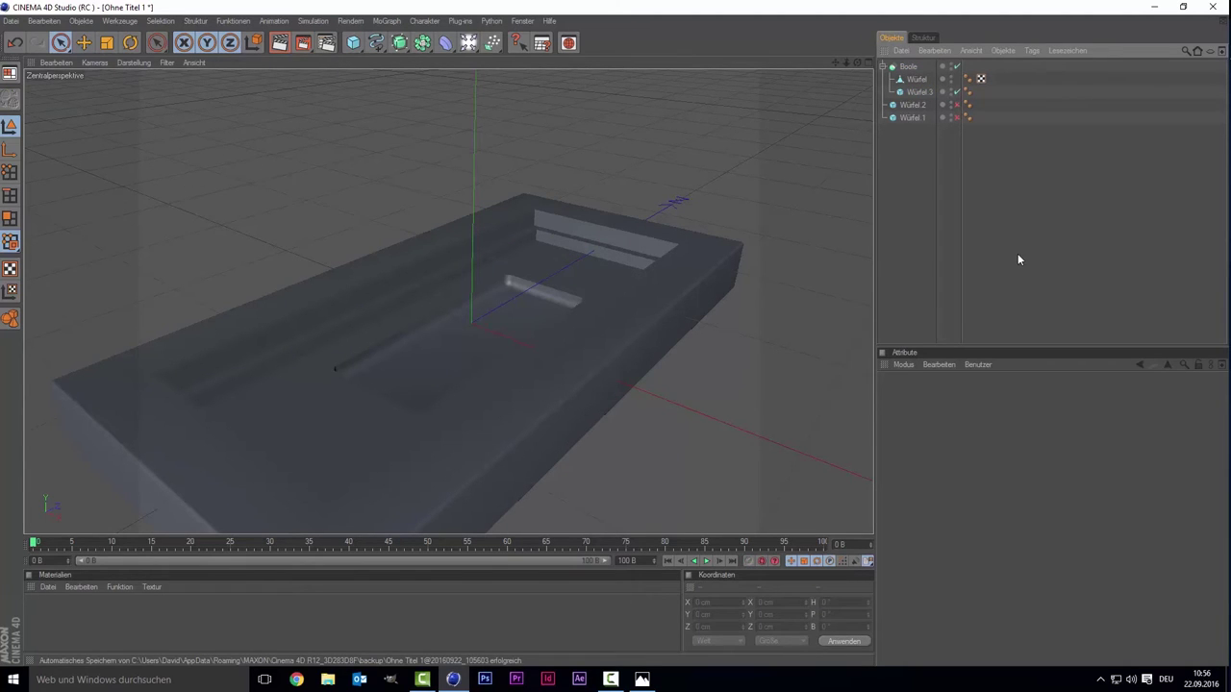
click(914, 91)
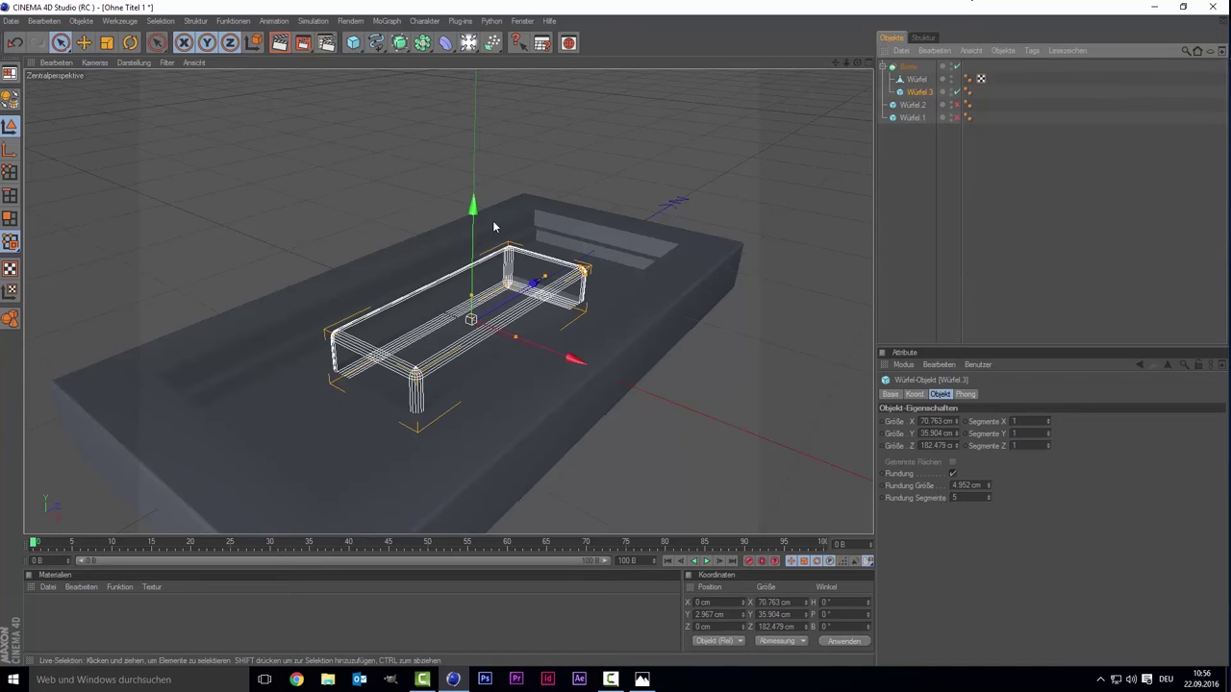
drag(475, 237, 475, 242)
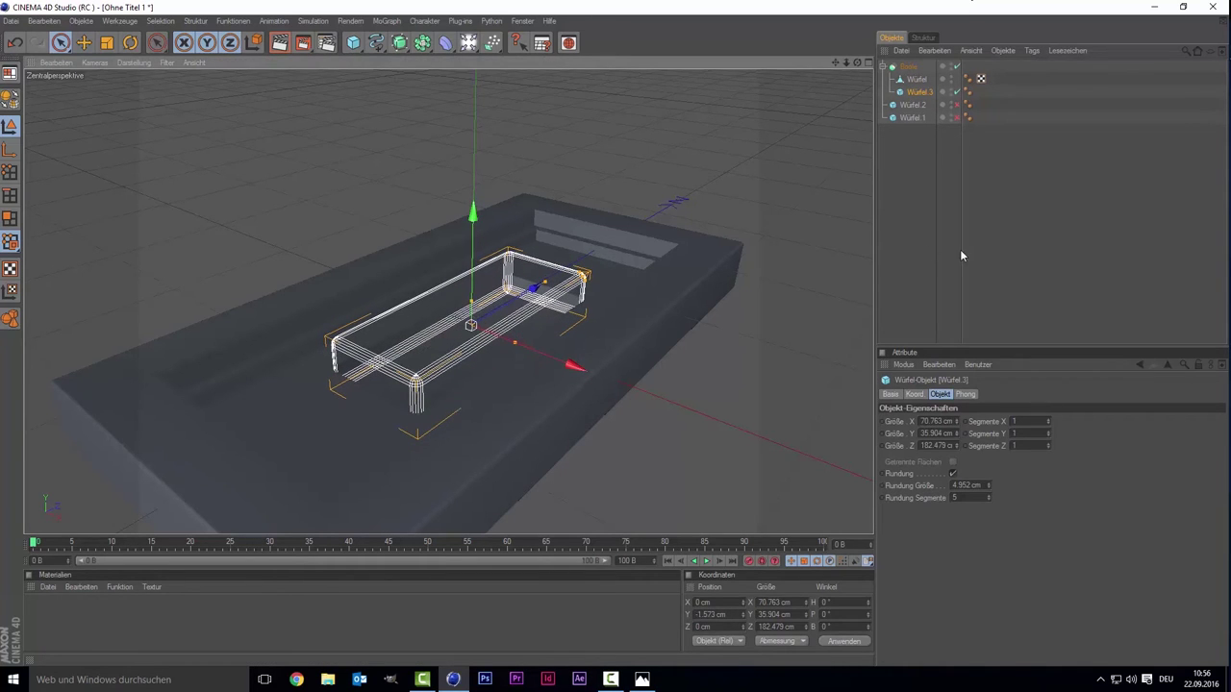
click(1004, 252)
click(642, 679)
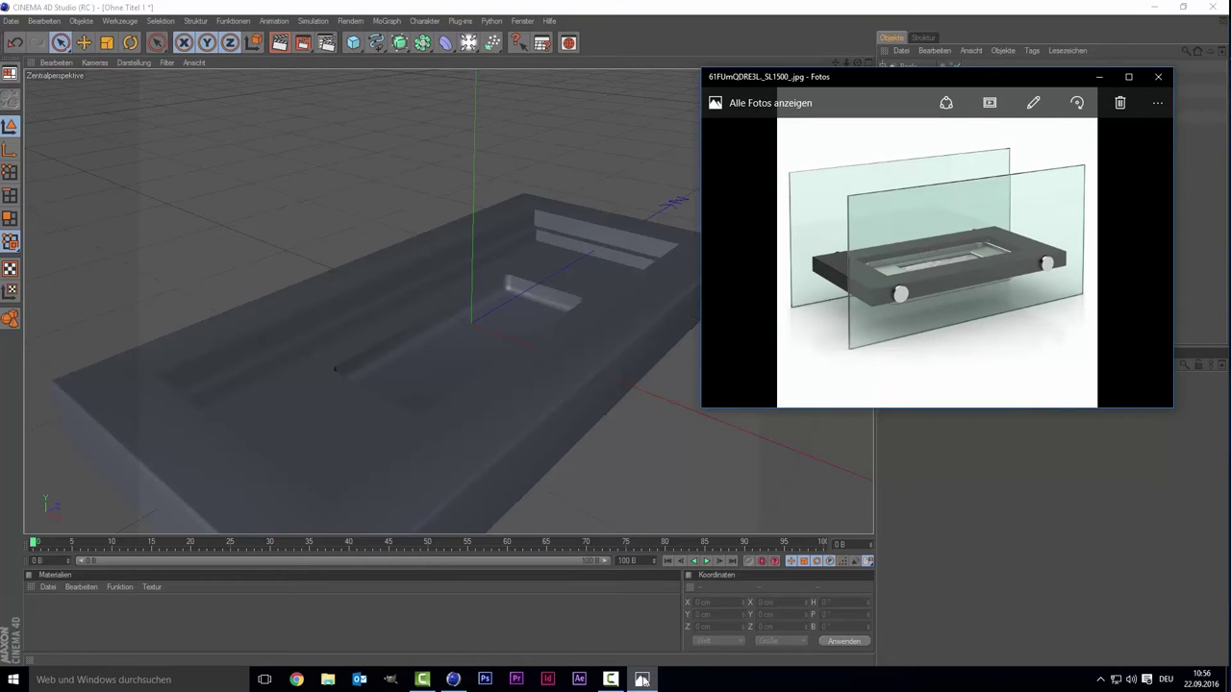
click(643, 679)
- Flatten the cutting box to about 13.134 cm tall and compare the cut with the reference photo
click(468, 332)
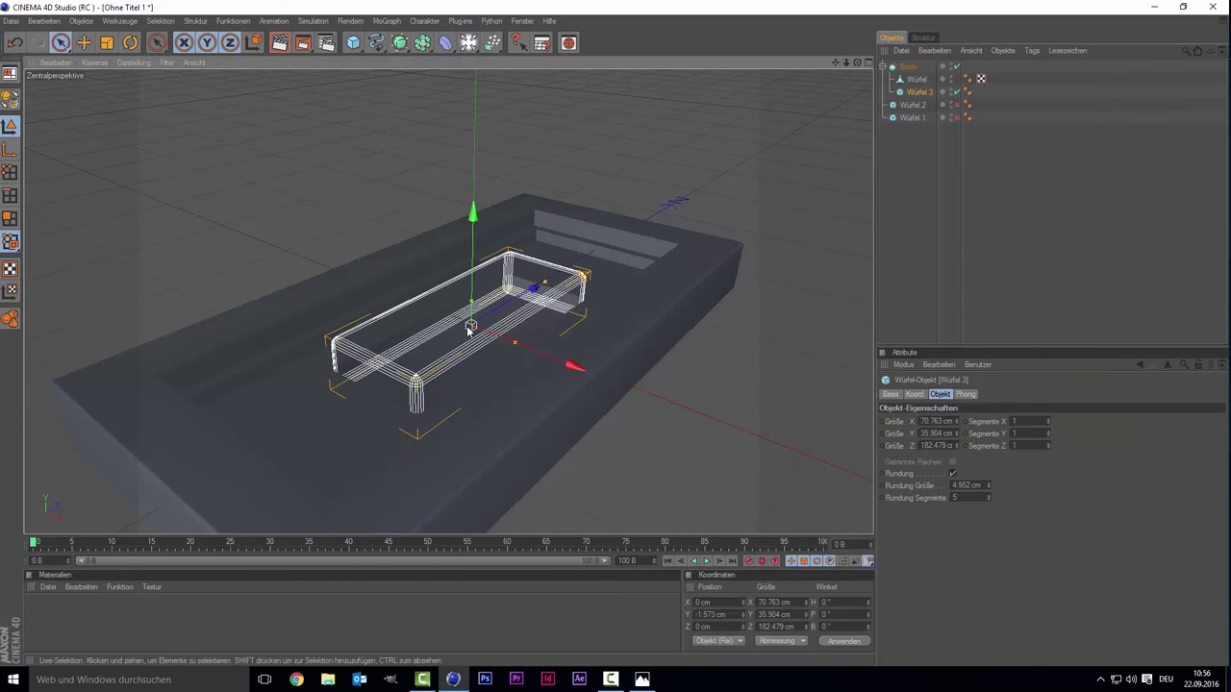
drag(474, 306, 471, 315)
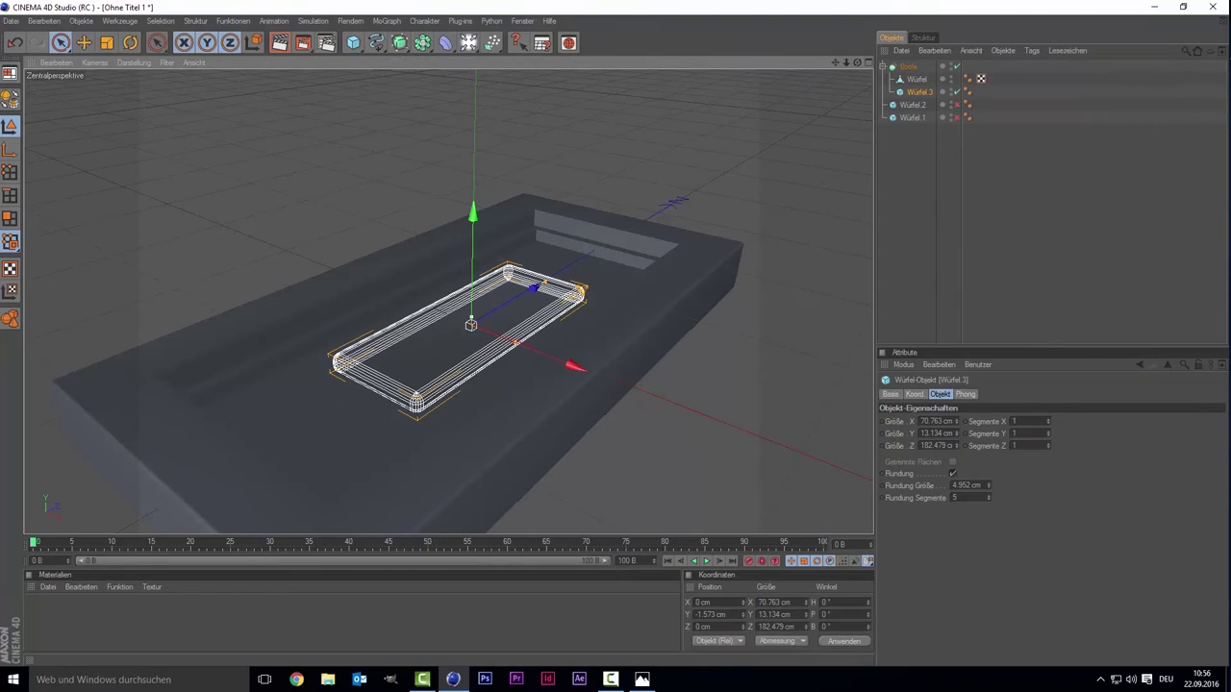
click(1030, 200)
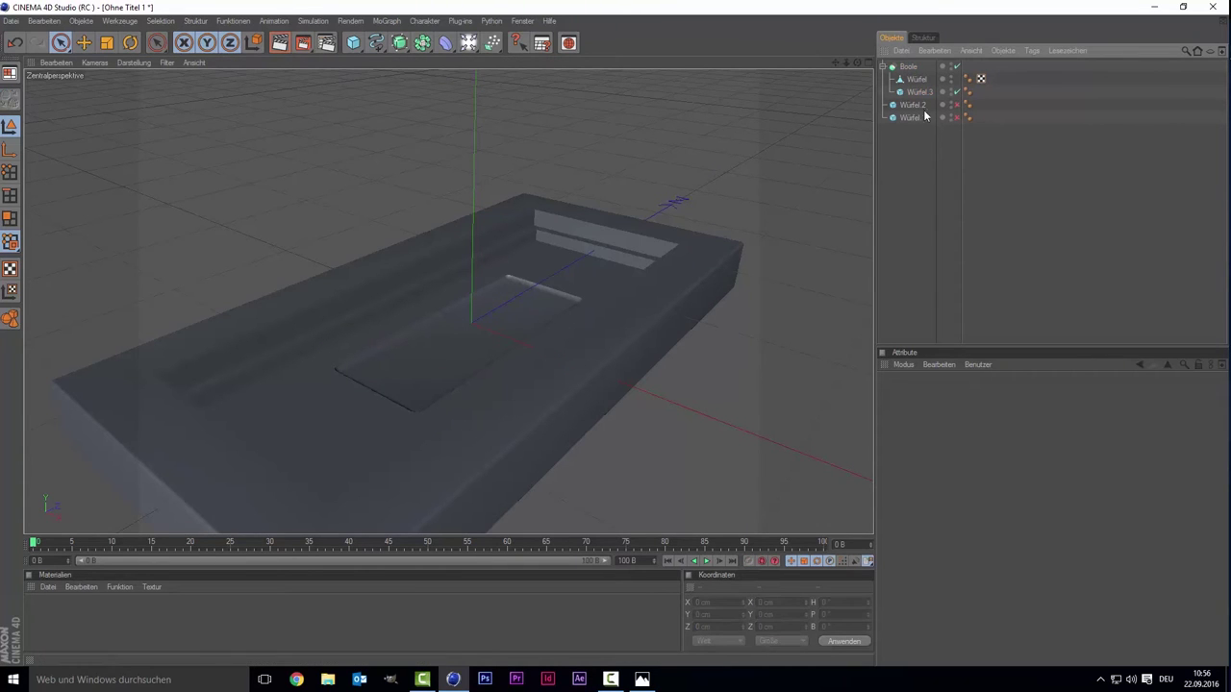
click(584, 202)
click(443, 357)
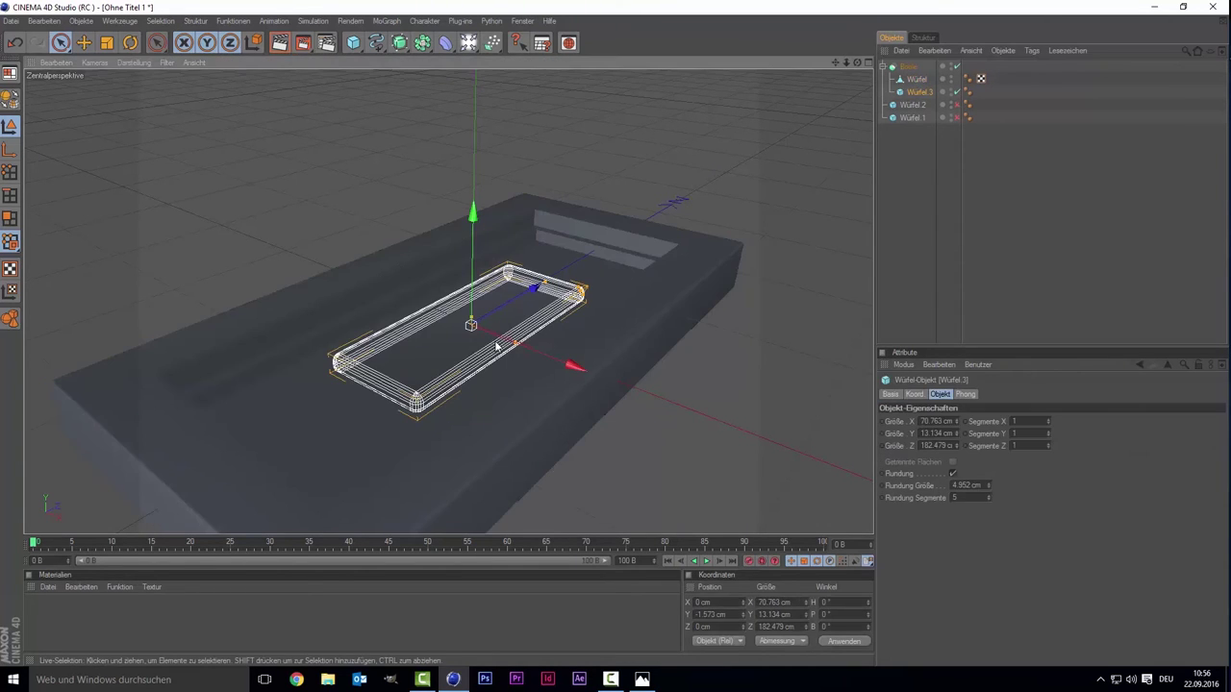
click(642, 679)
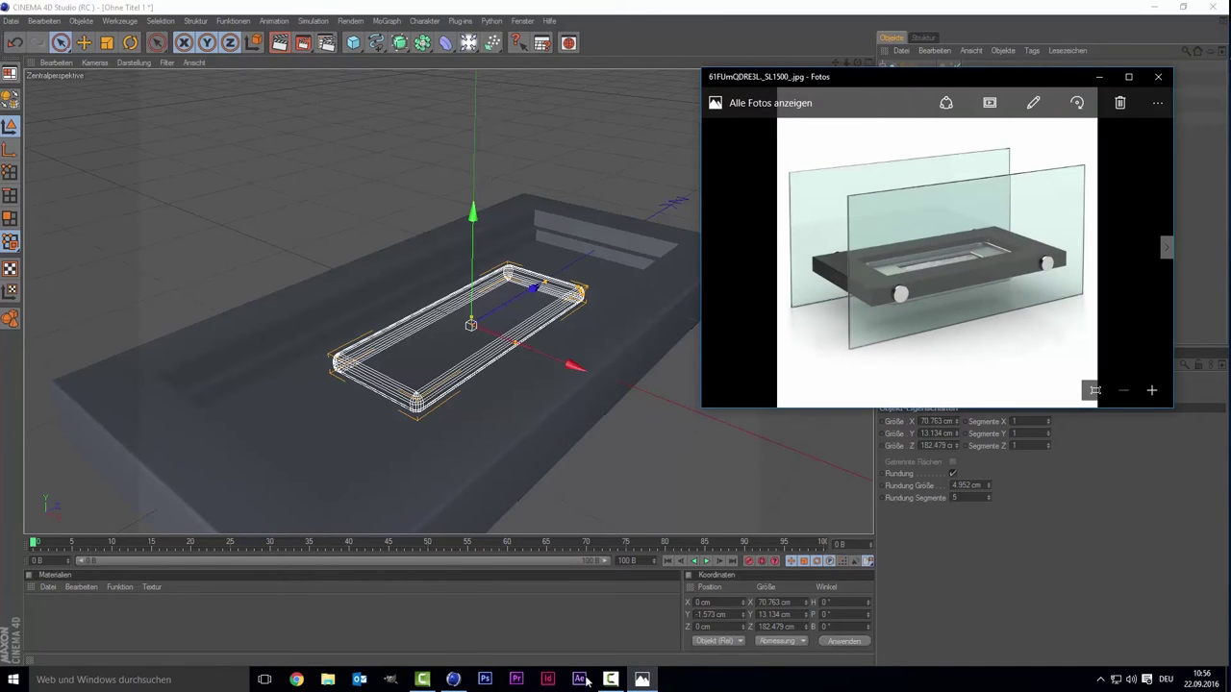
click(643, 679)
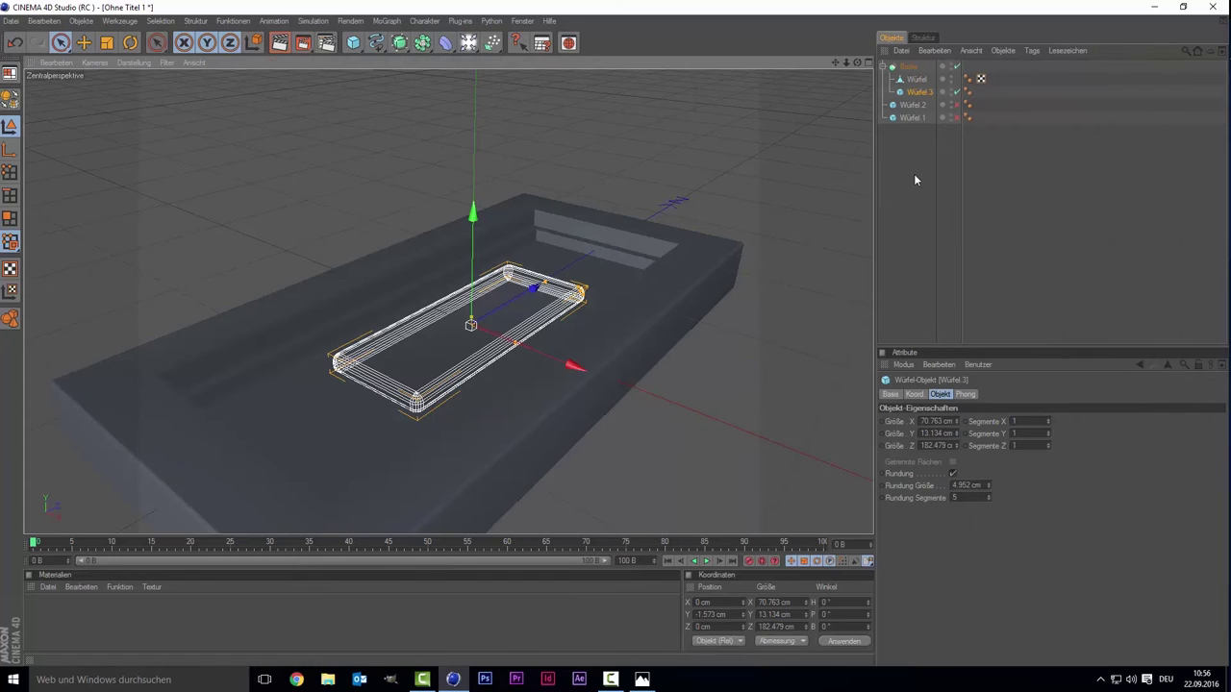
- Reduce Würfel.3's edge rounding to 2 cm and preview the cut
drag(989, 486, 989, 490)
click(988, 487)
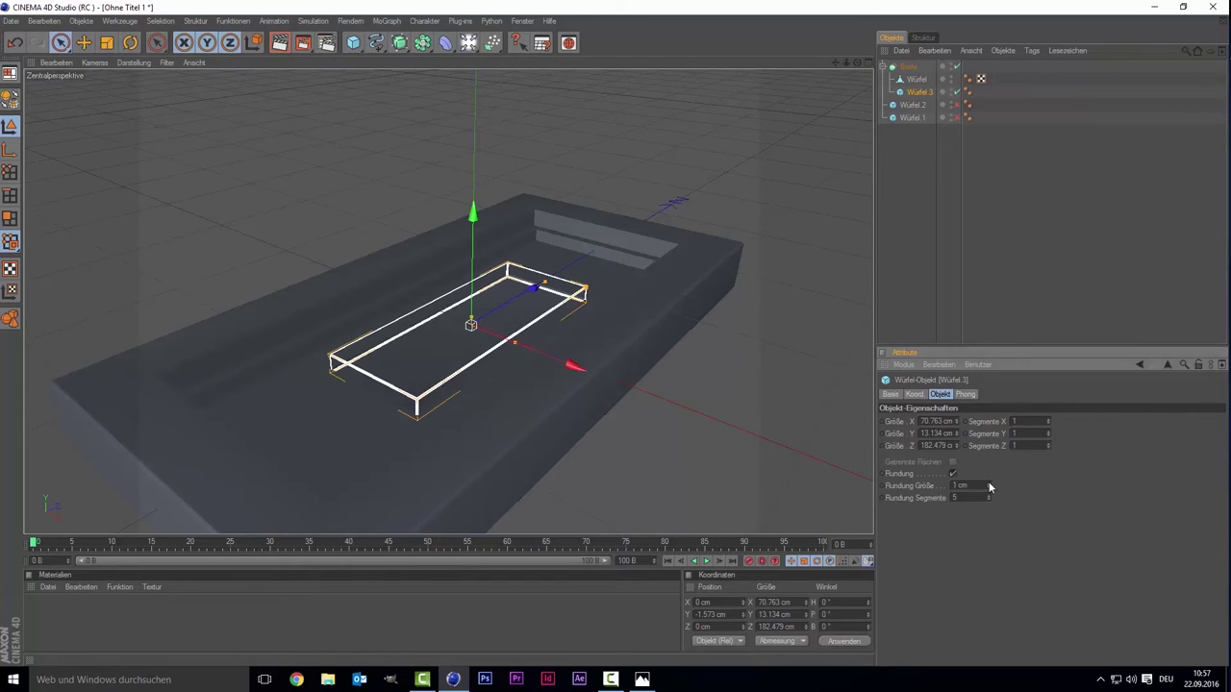
click(971, 286)
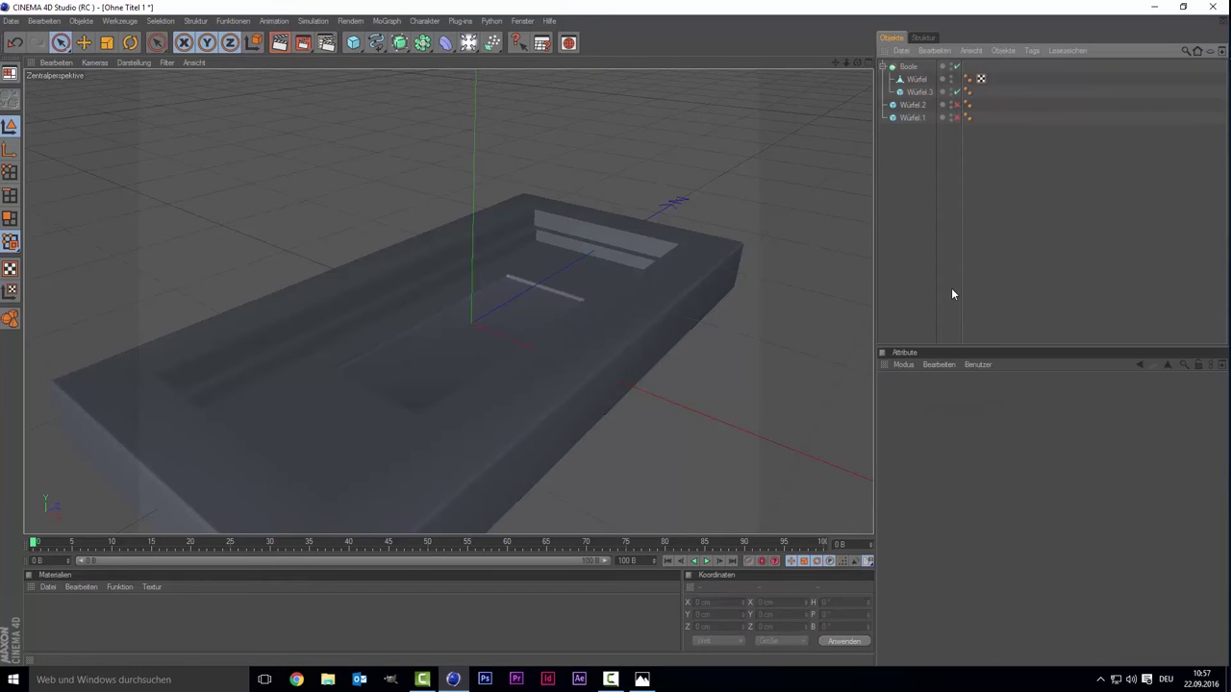
click(914, 92)
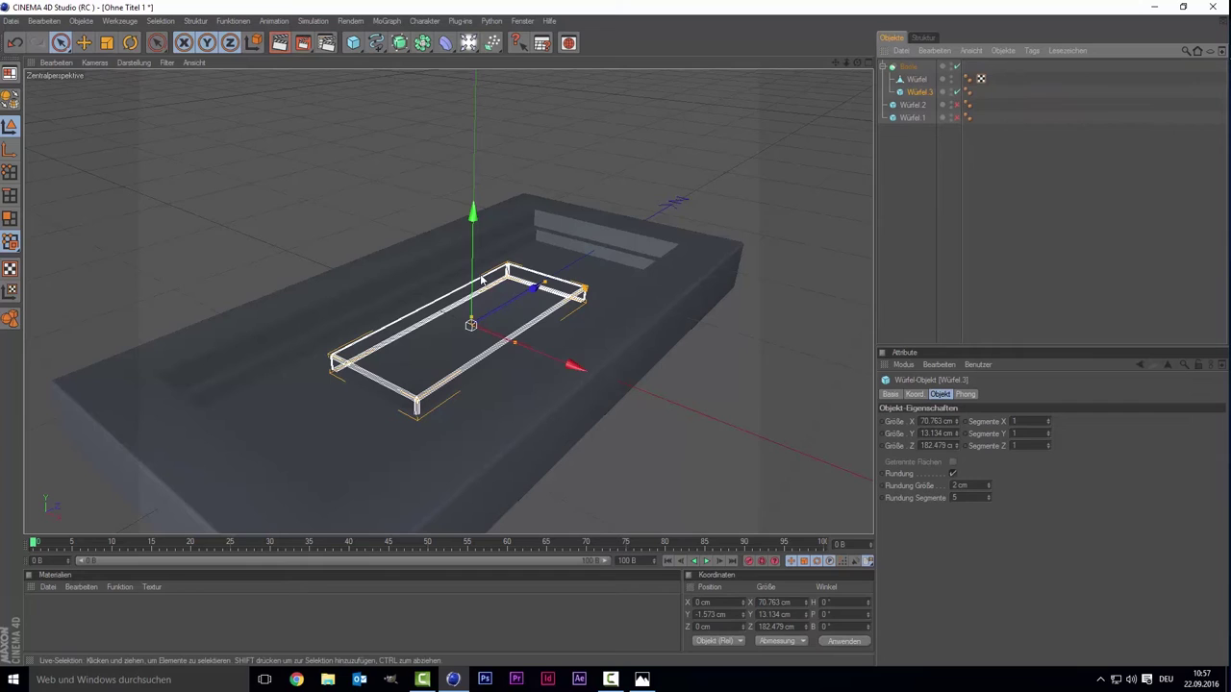
click(1056, 222)
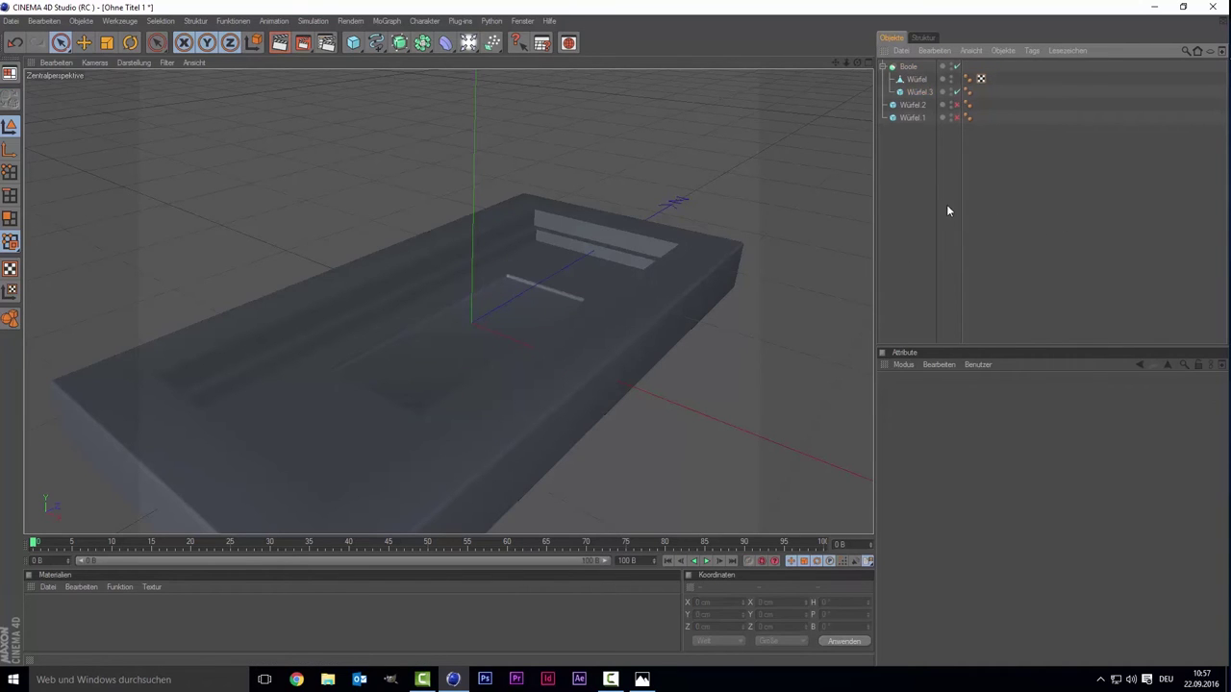
- Lower the cutting box further to Y −3.473 cm for a shallower slot
click(919, 92)
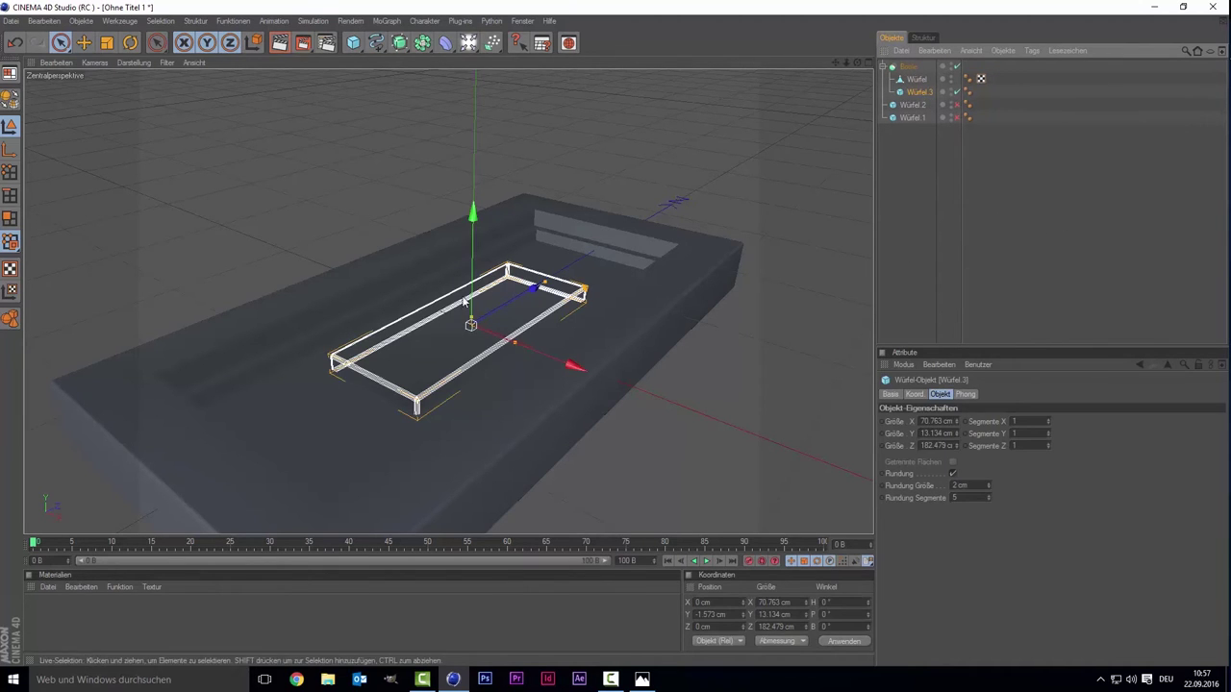
drag(470, 295, 472, 301)
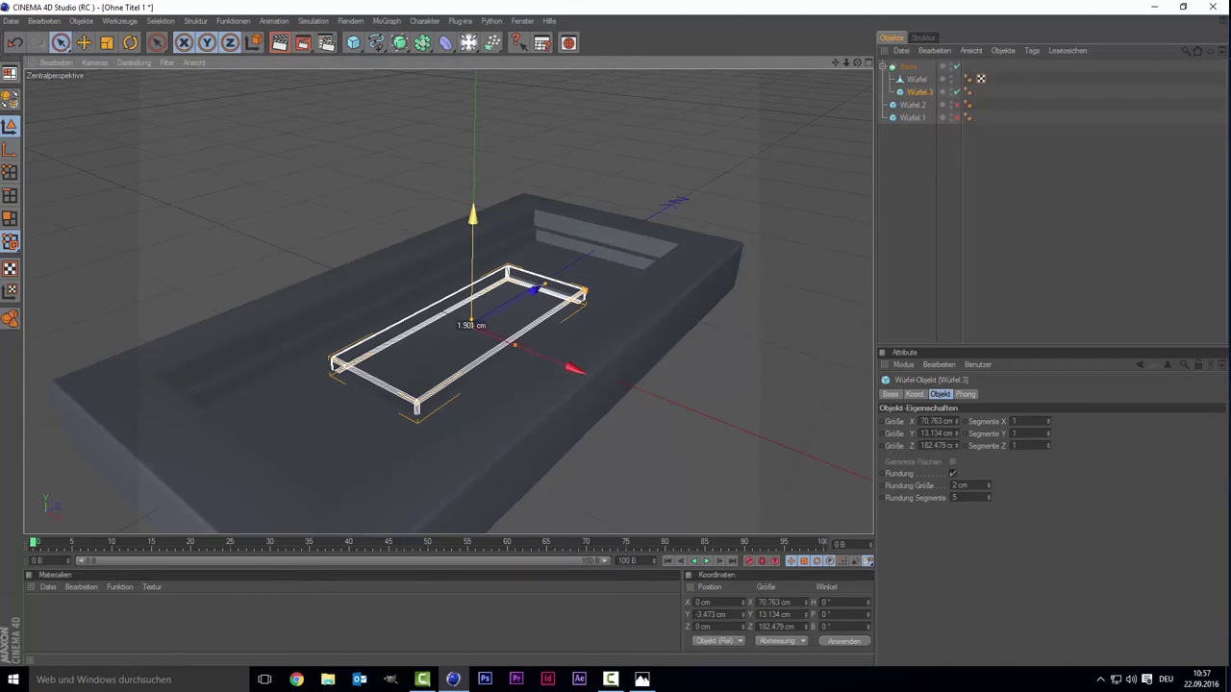
click(937, 245)
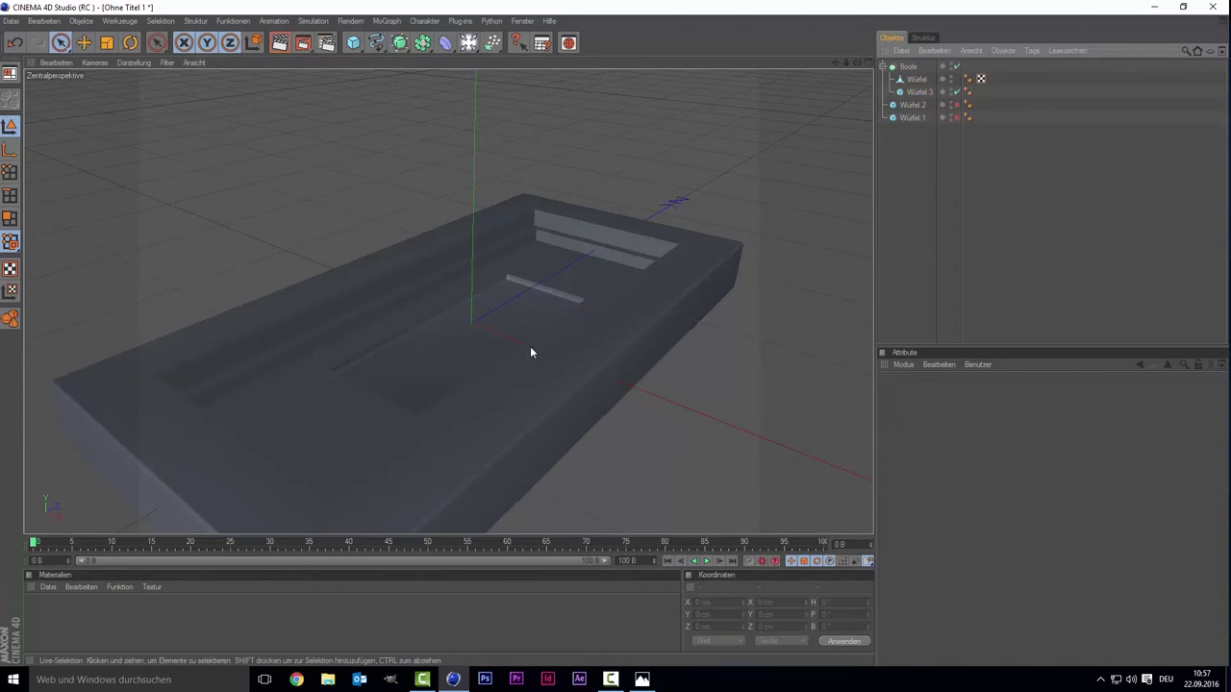
click(438, 333)
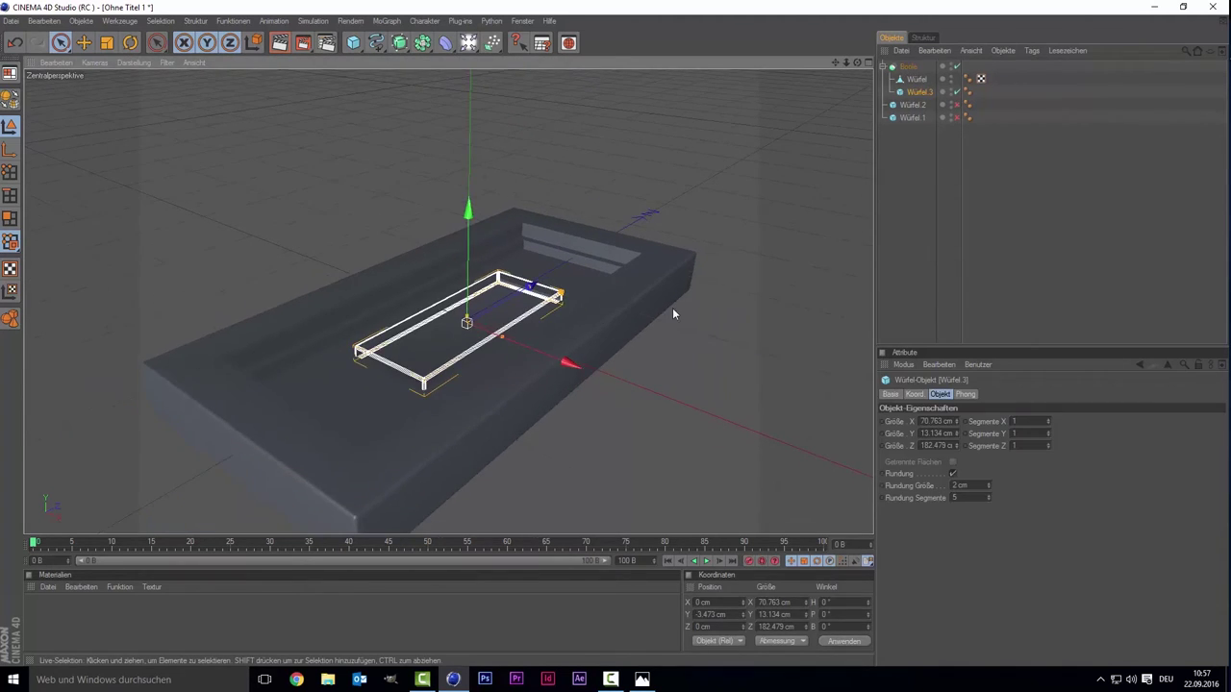
- Make the wall panels Würfel.1 and Würfel.2 visible again
click(991, 246)
scroll(854, 269, down, 2)
scroll(685, 320, down, 1)
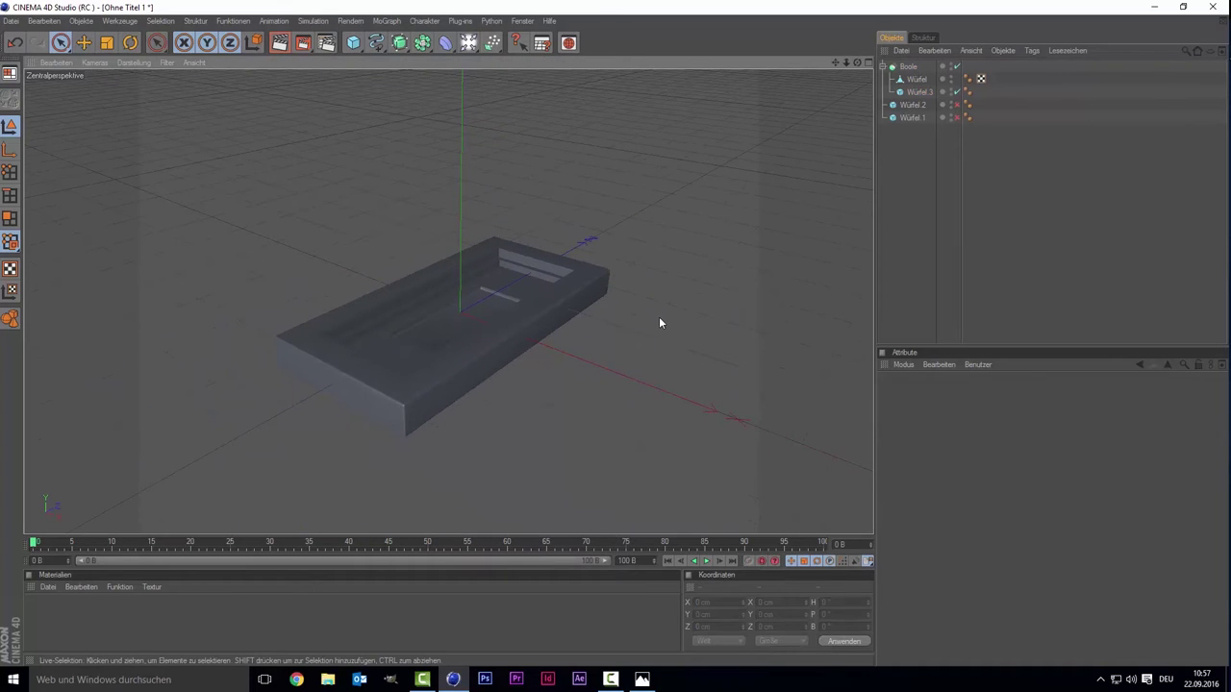
click(955, 117)
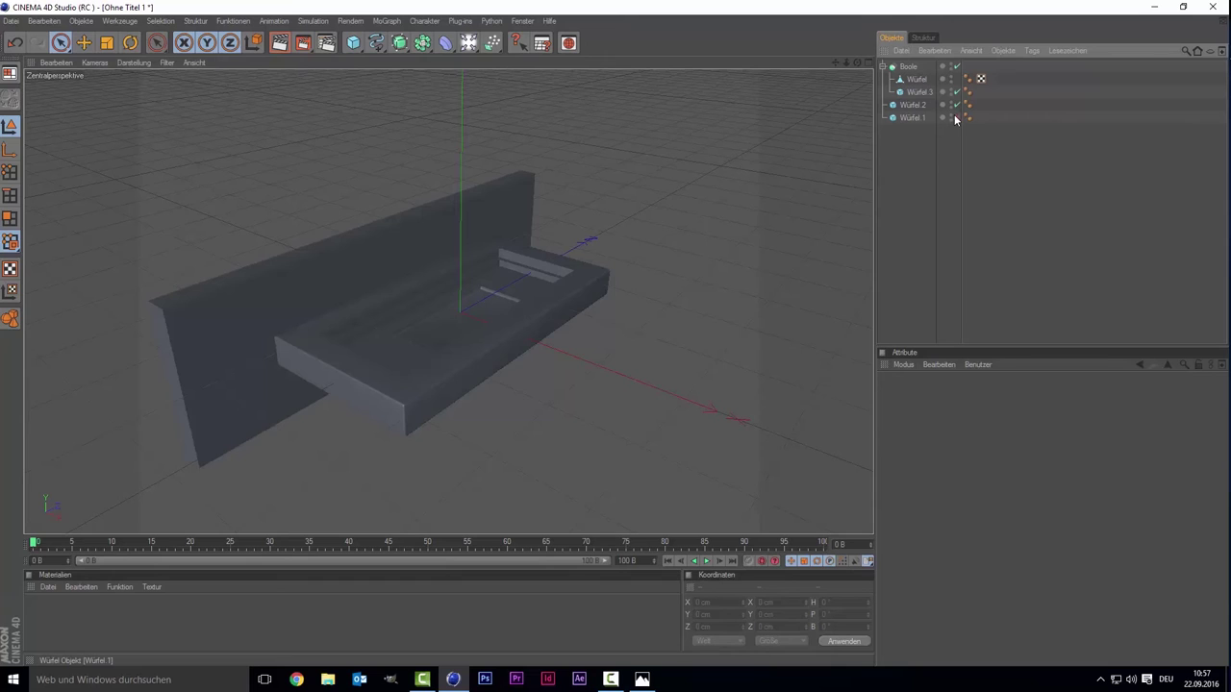
click(955, 117)
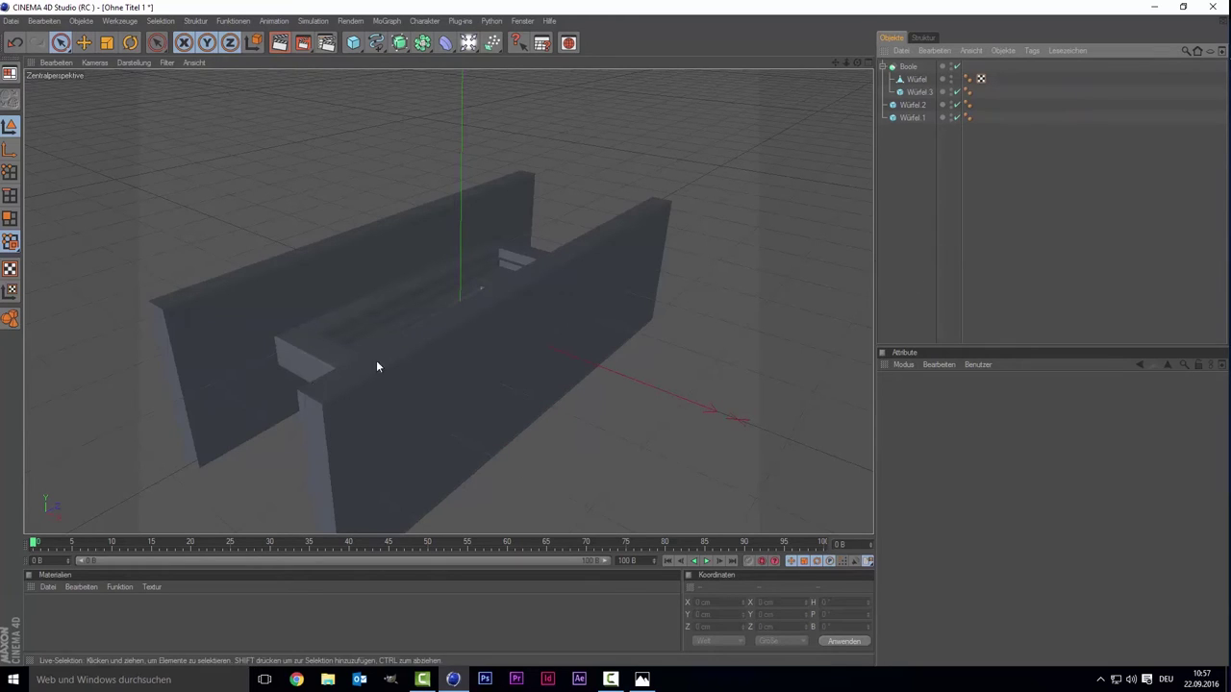
- Create a transparent glass material Mat with refraction 1.33 and apply it to both walls
double_click(64, 621)
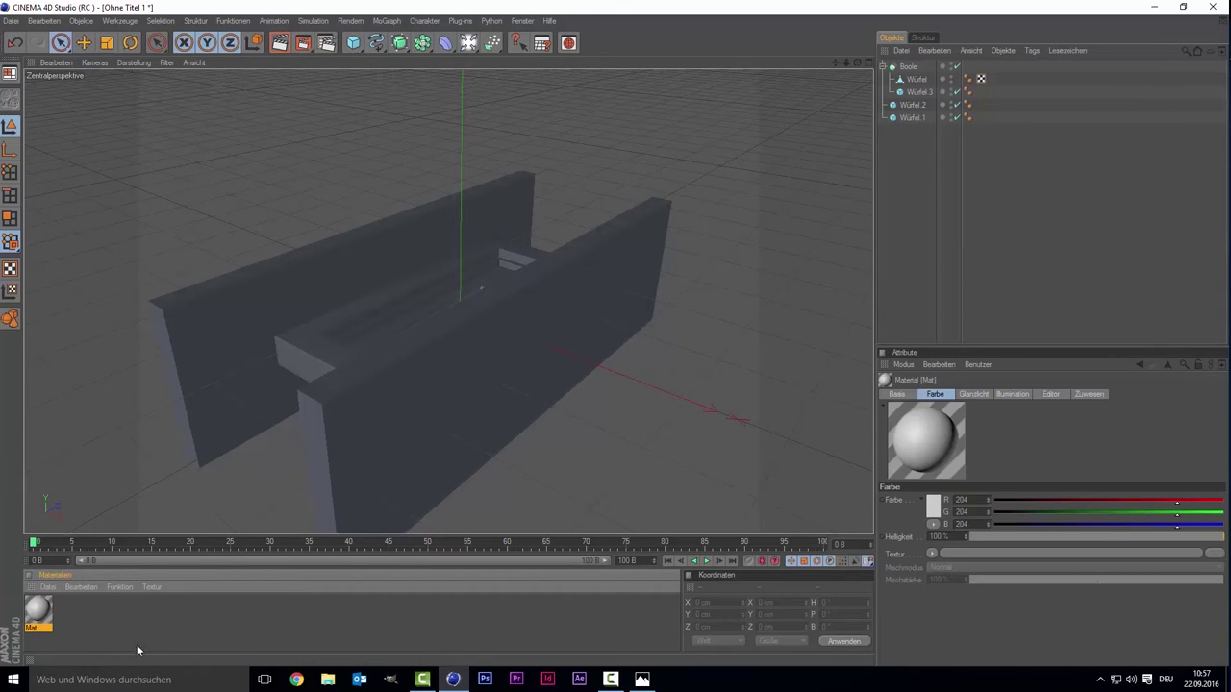
double_click(46, 613)
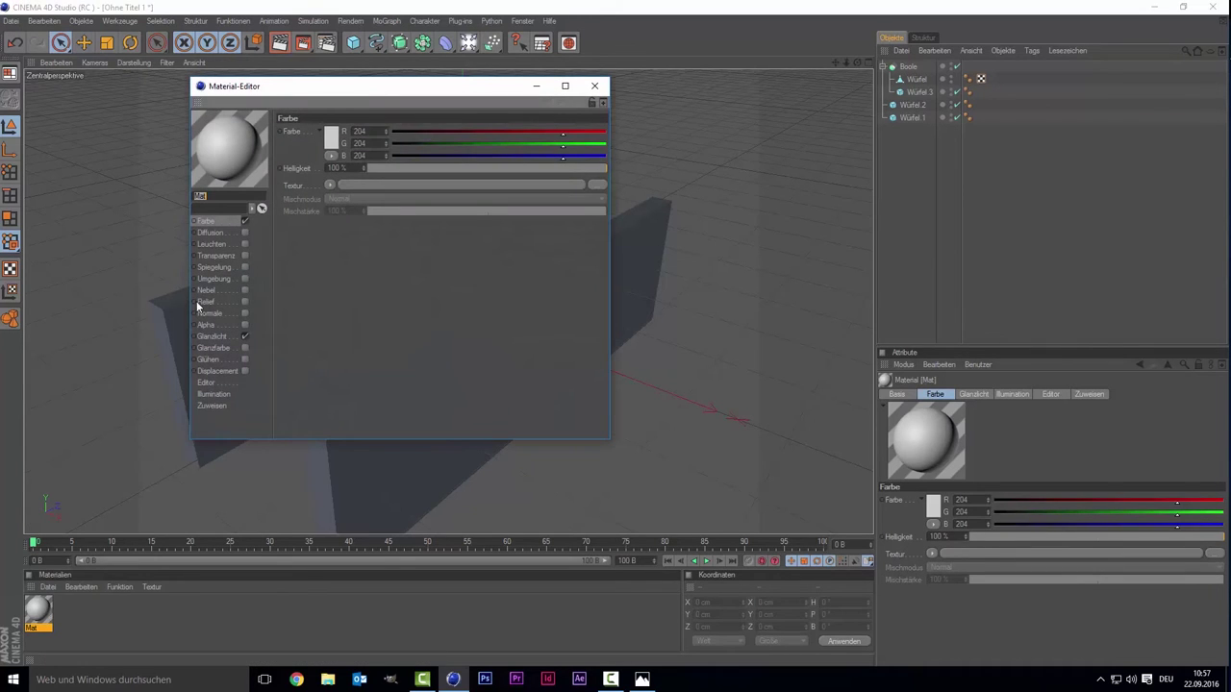
click(246, 255)
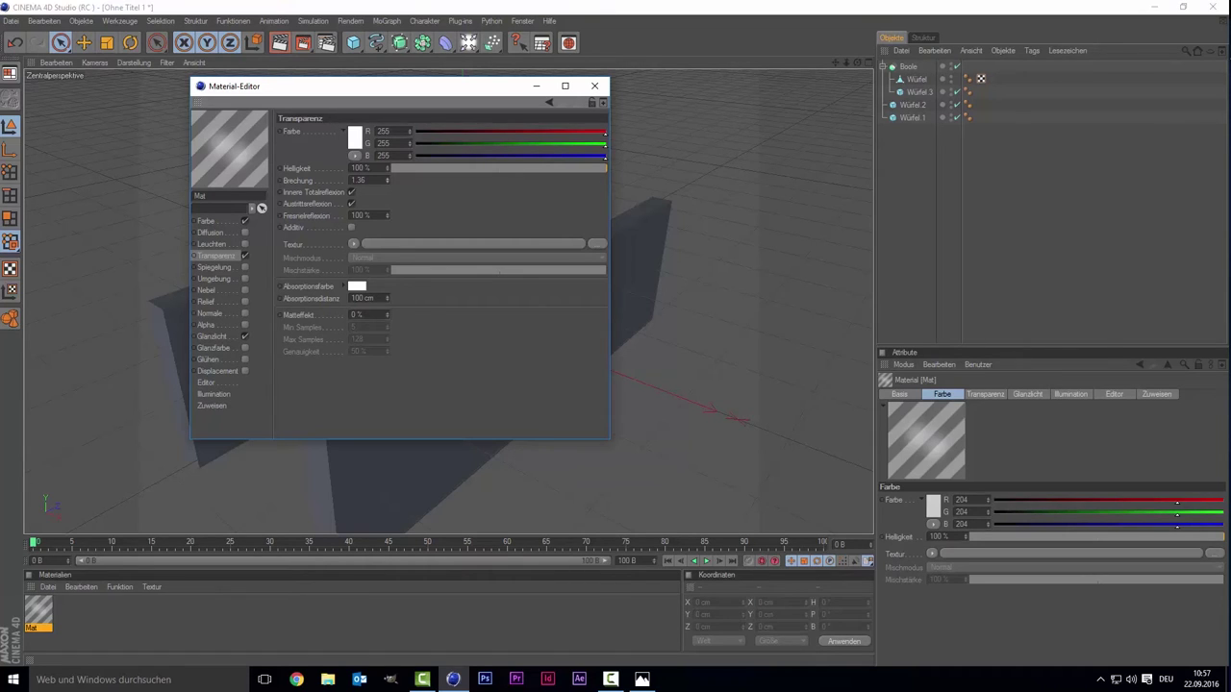
click(386, 176)
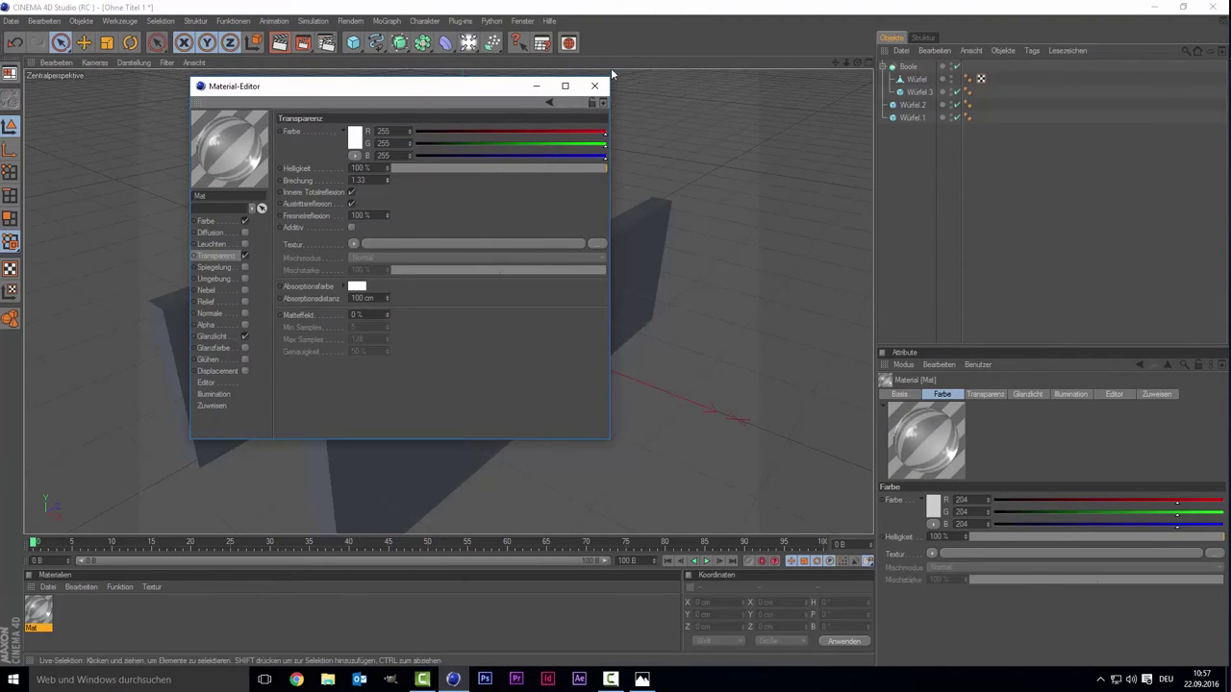
click(595, 86)
mouse_move(40, 626)
mouse_down()
mouse_move(126, 407)
mouse_move(231, 330)
mouse_up()
mouse_move(37, 627)
mouse_down()
mouse_move(40, 612)
mouse_move(442, 412)
mouse_up()
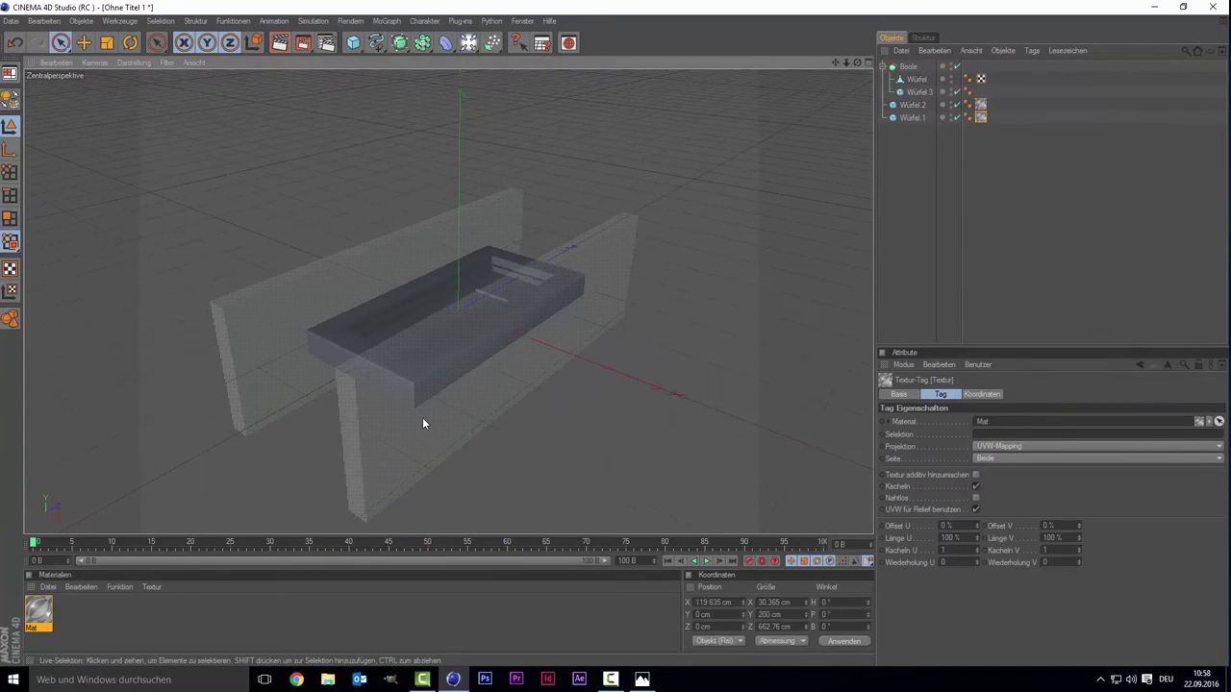
- Check the glass walls against the reference photo, then create and discard a test material
click(424, 419)
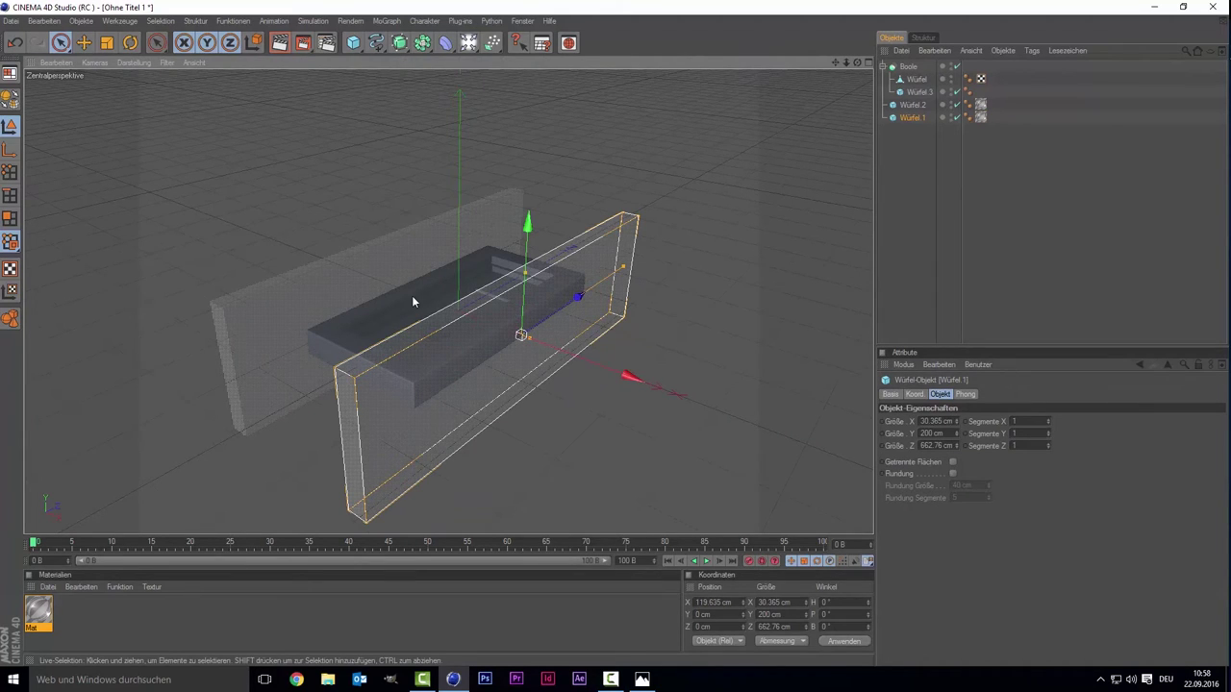
click(942, 239)
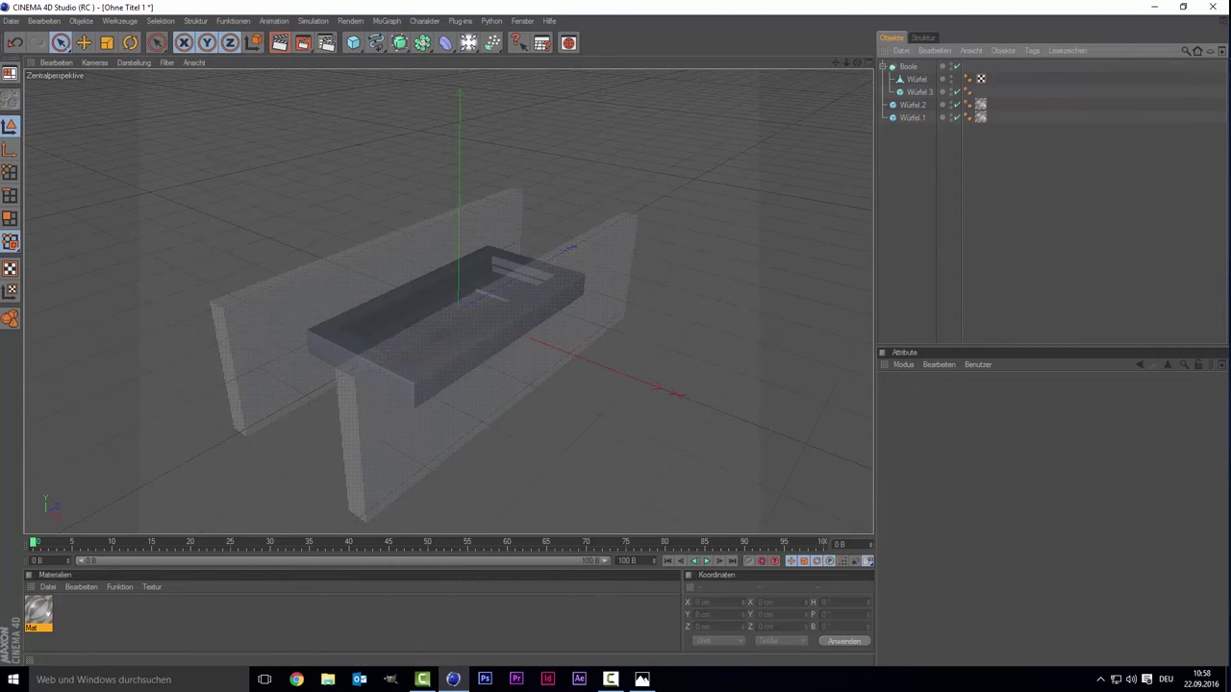
click(643, 679)
mouse_move(937, 262)
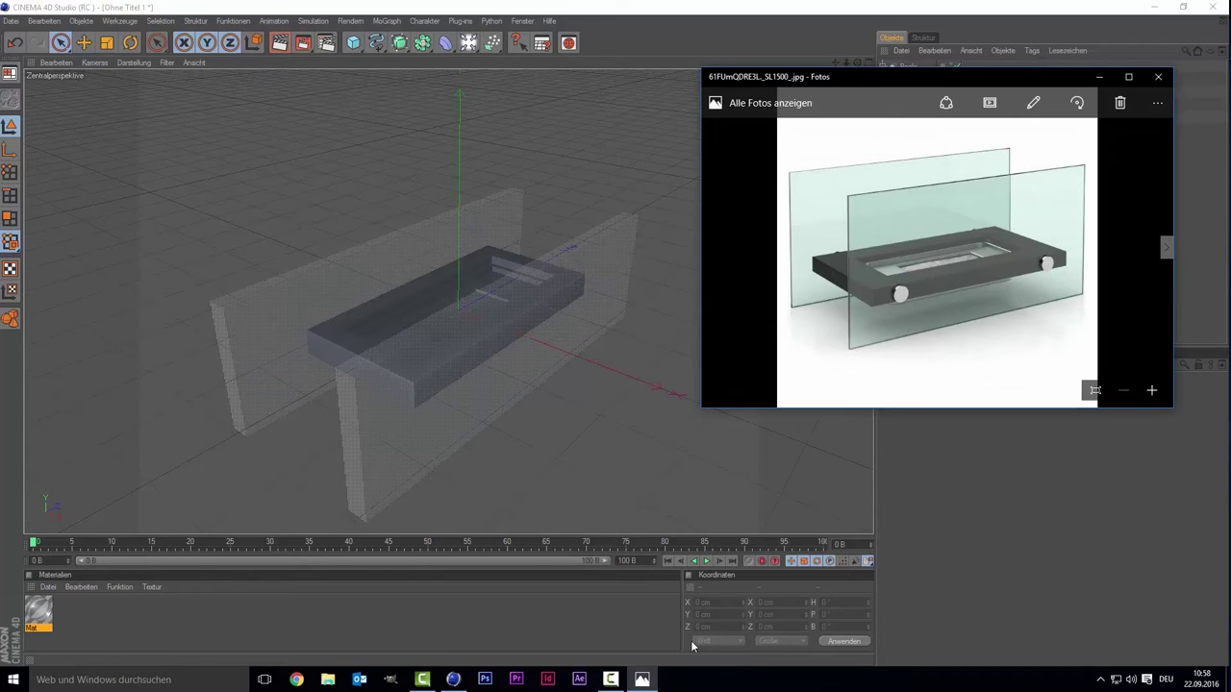
click(641, 679)
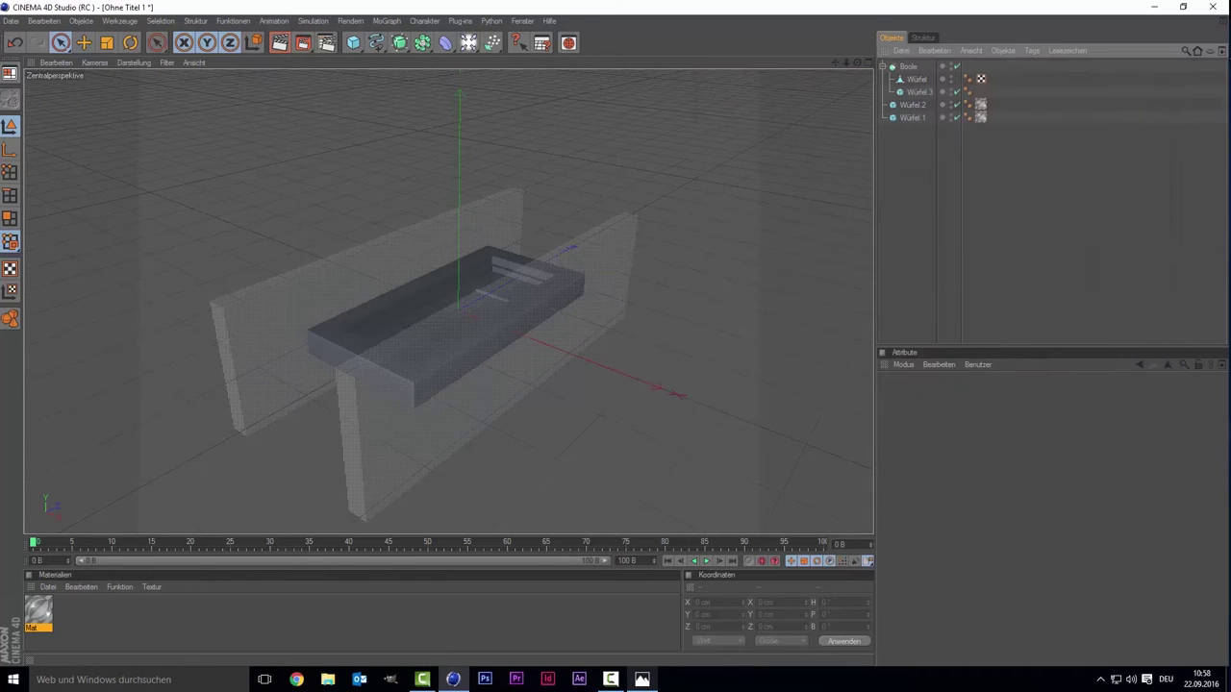
double_click(84, 617)
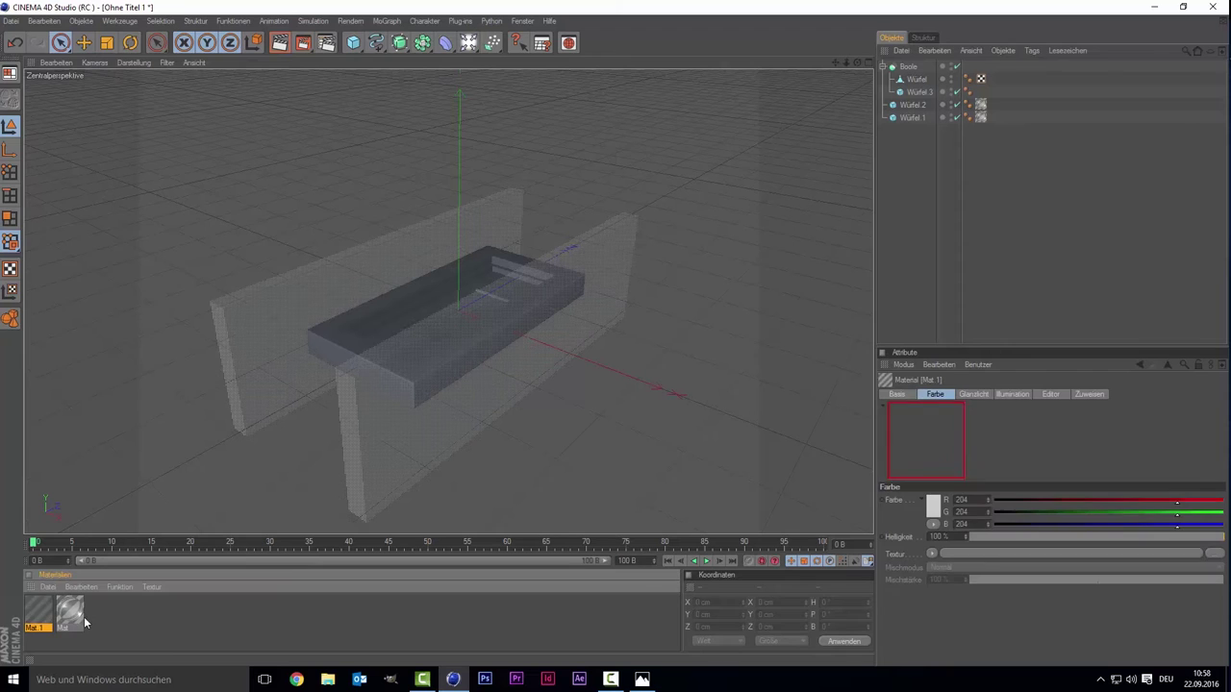
key(Delete)
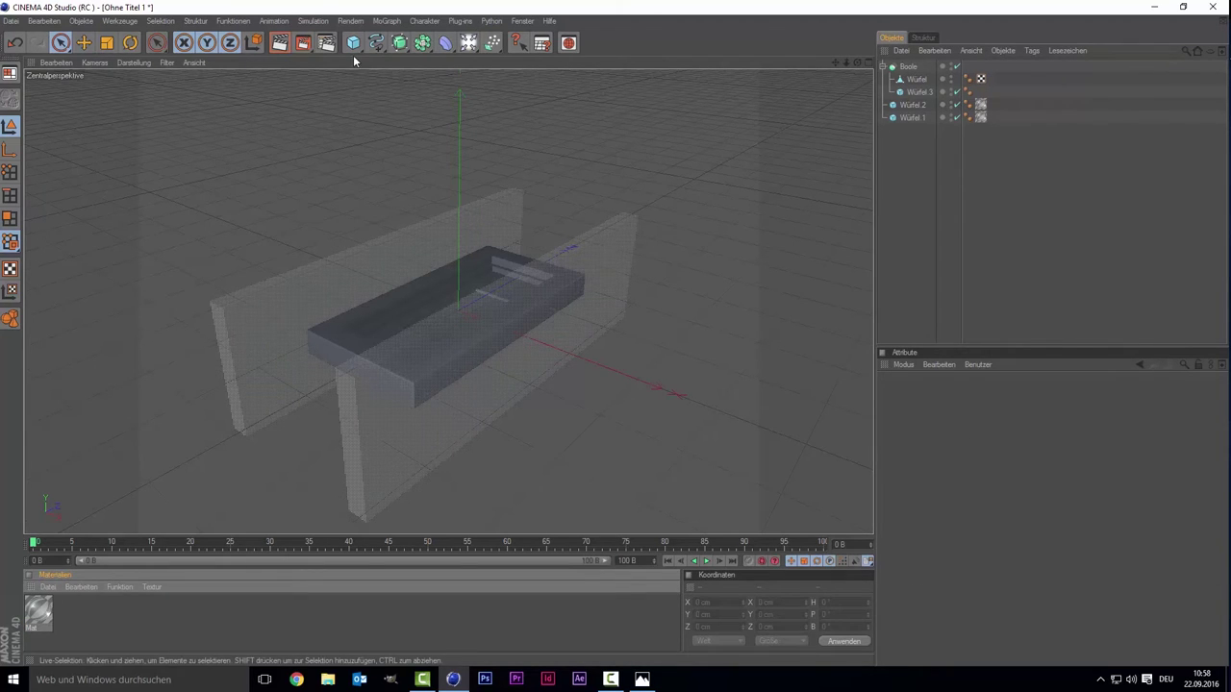
- Add a cylinder, rotate it 90° on B, and shrink it to a 13.356 cm radius, 24.481 cm knob
drag(353, 42, 599, 52)
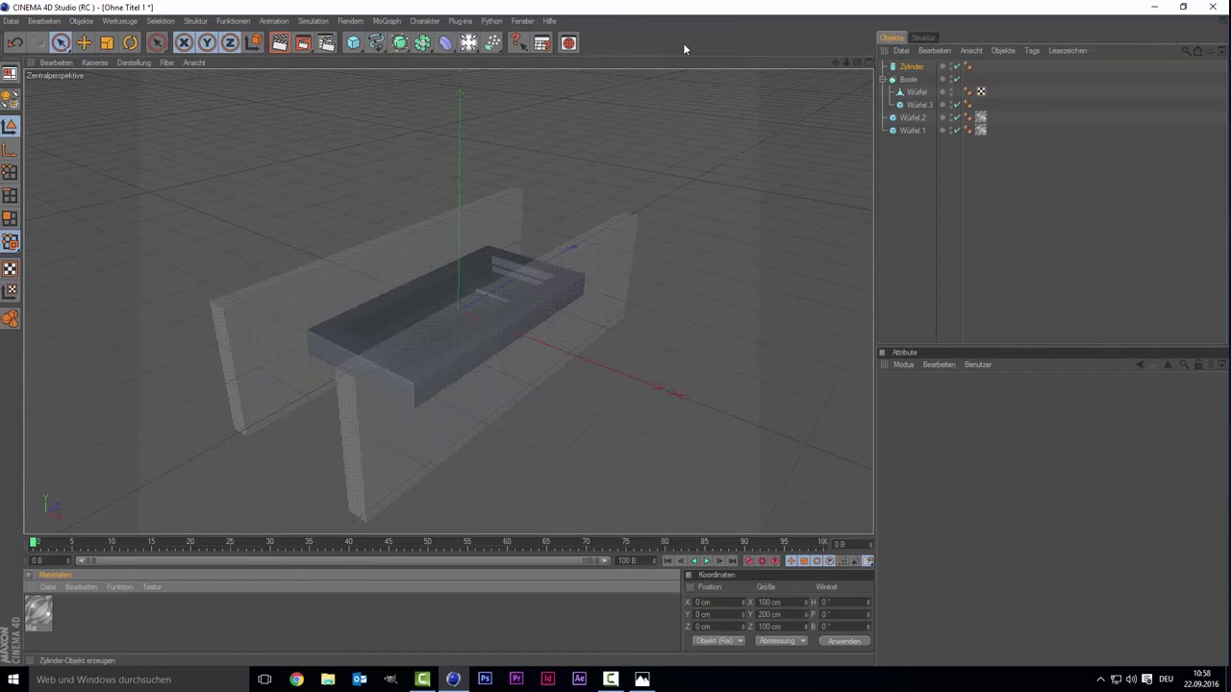
click(829, 627)
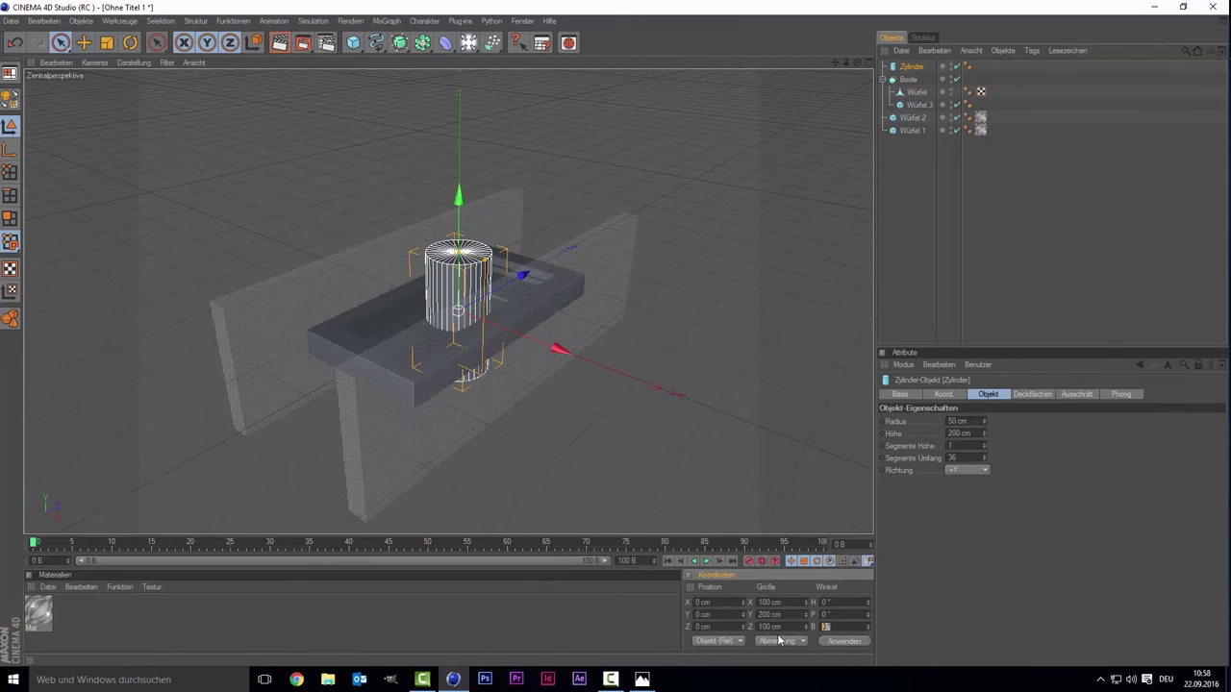
text(90)
key(Return)
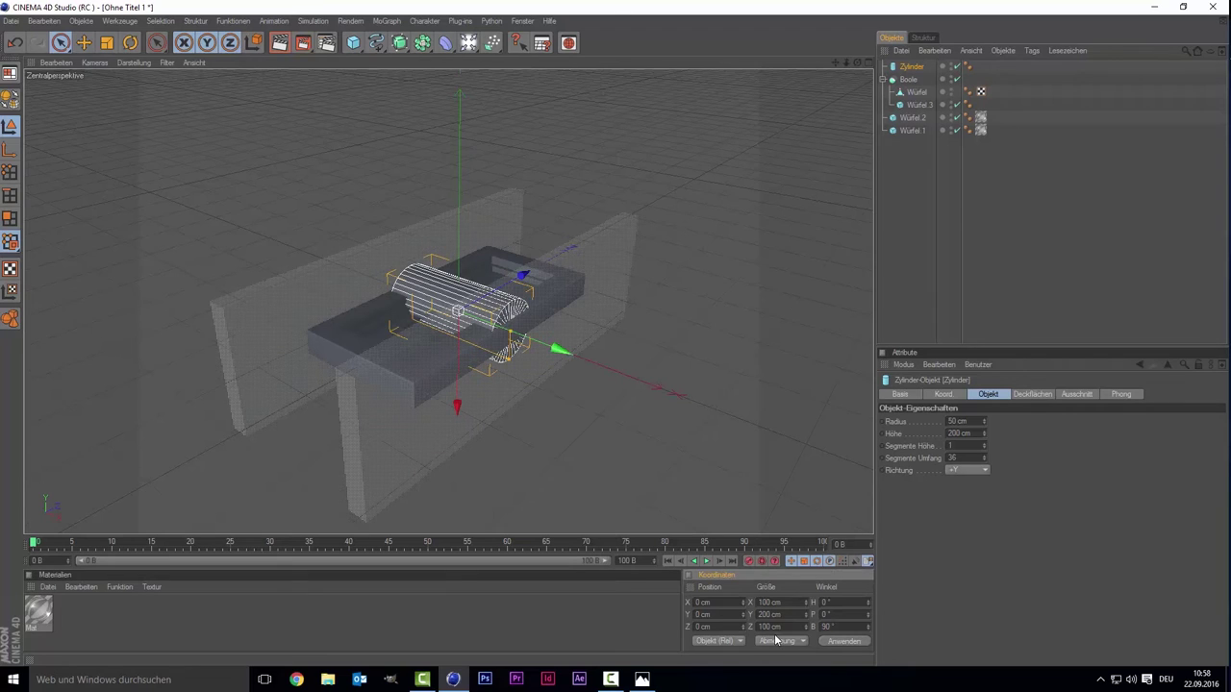
mouse_move(505, 356)
mouse_down()
mouse_move(638, 382)
mouse_move(556, 340)
mouse_move(618, 400)
mouse_move(616, 383)
mouse_up()
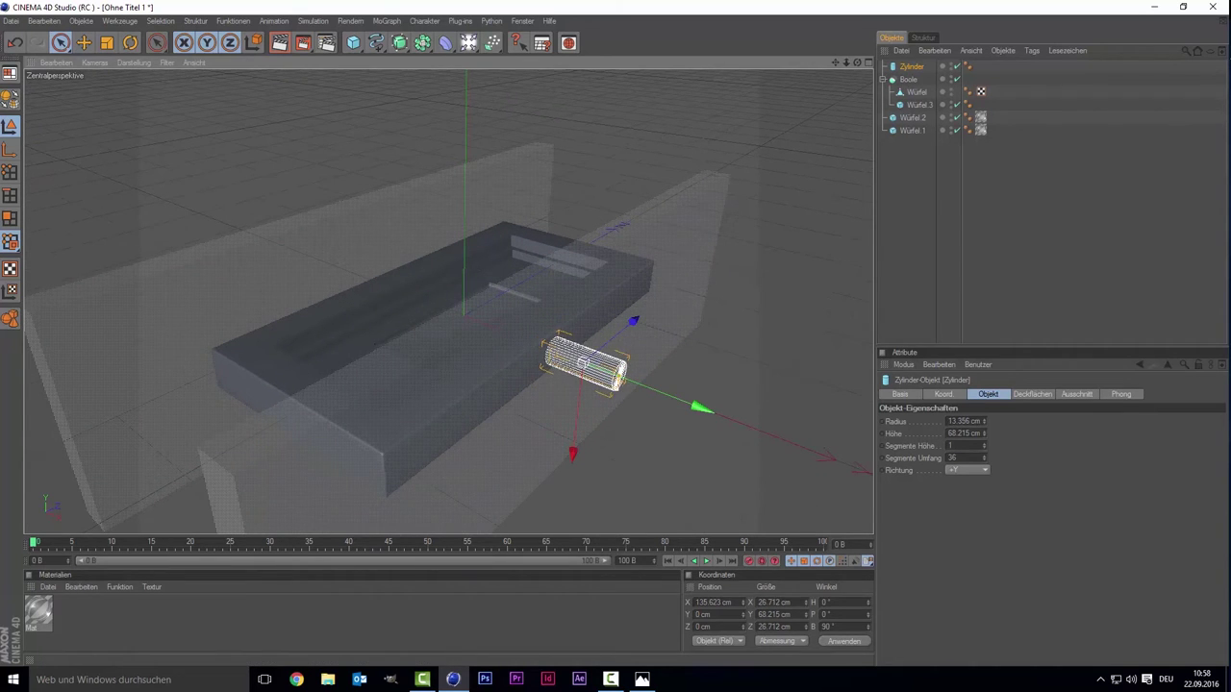
mouse_move(623, 377)
mouse_down()
mouse_move(598, 367)
mouse_move(493, 442)
mouse_move(512, 421)
mouse_up()
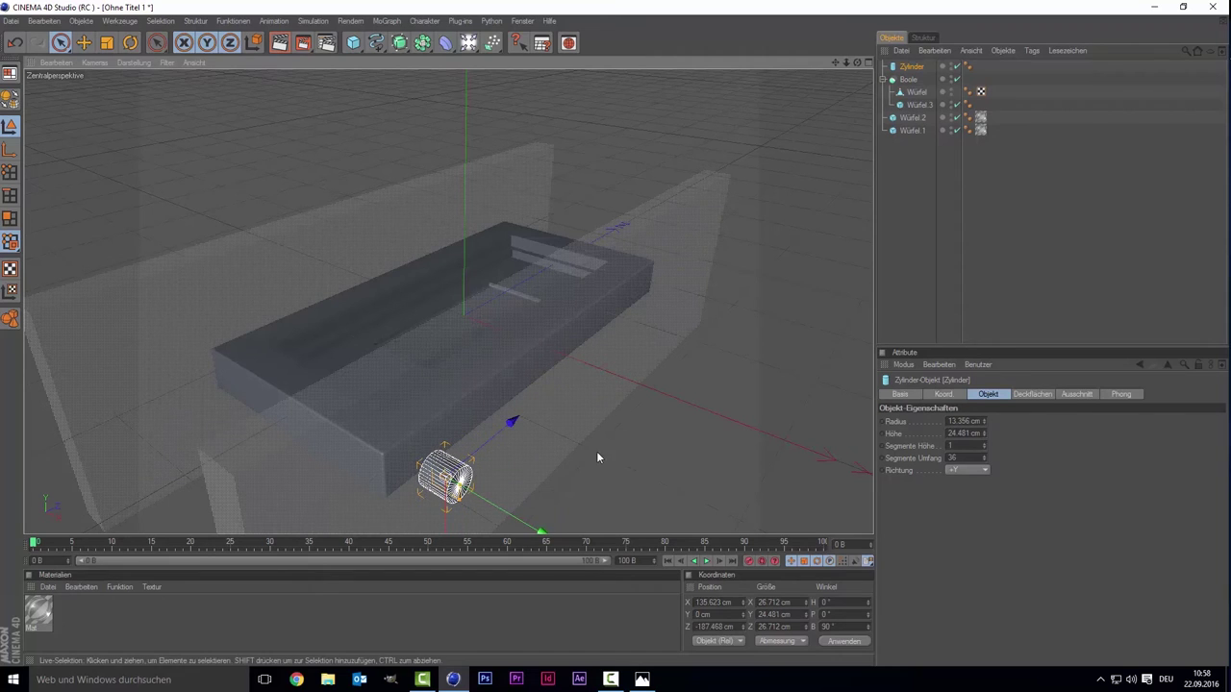
middle_click(620, 282)
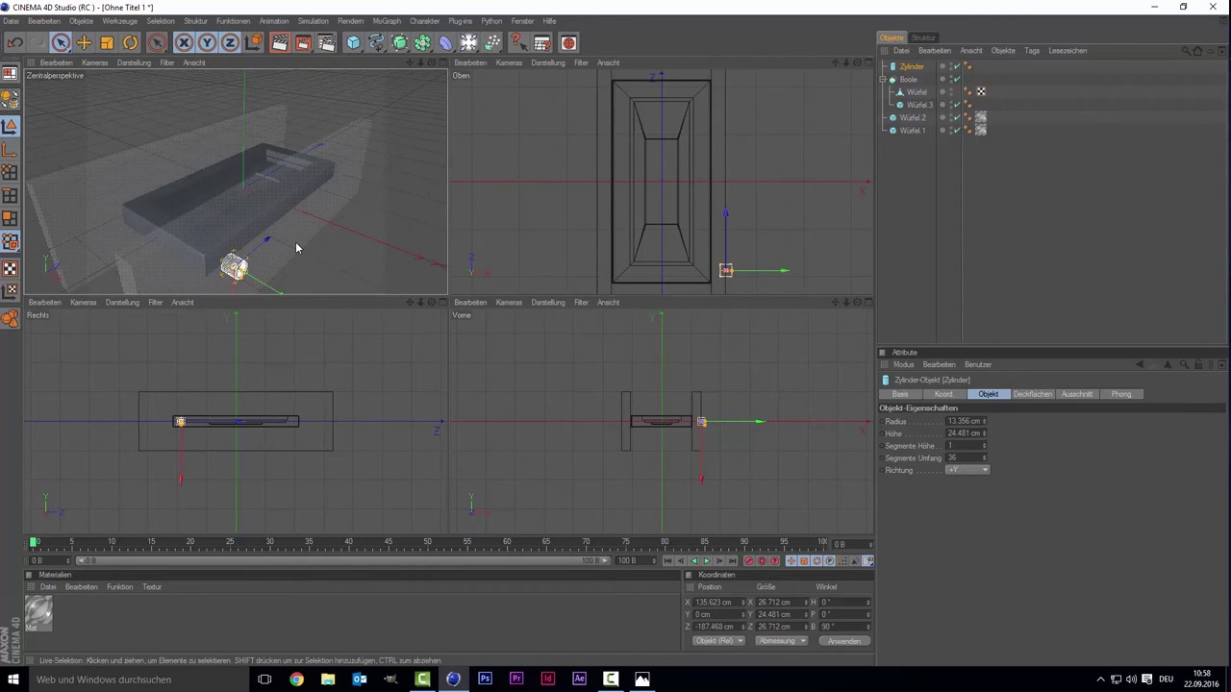
- In the top view, lengthen the knob to 46.653 cm and place it at the base's front corner
middle_click(666, 196)
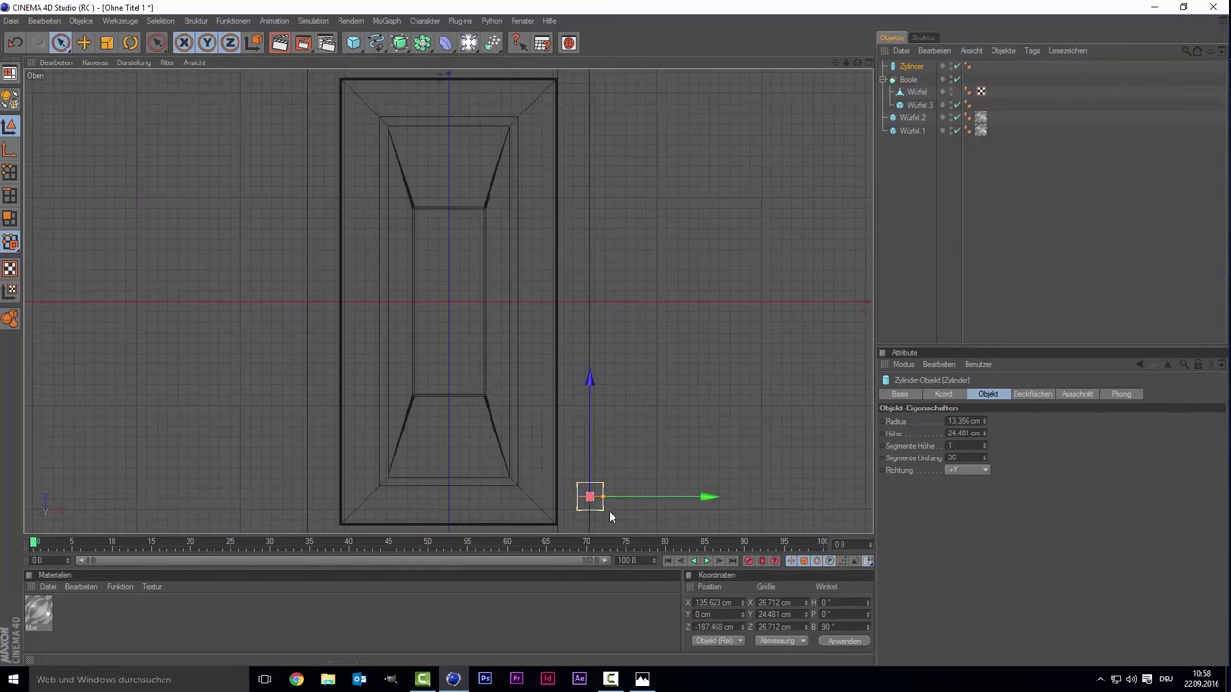
drag(710, 497, 691, 498)
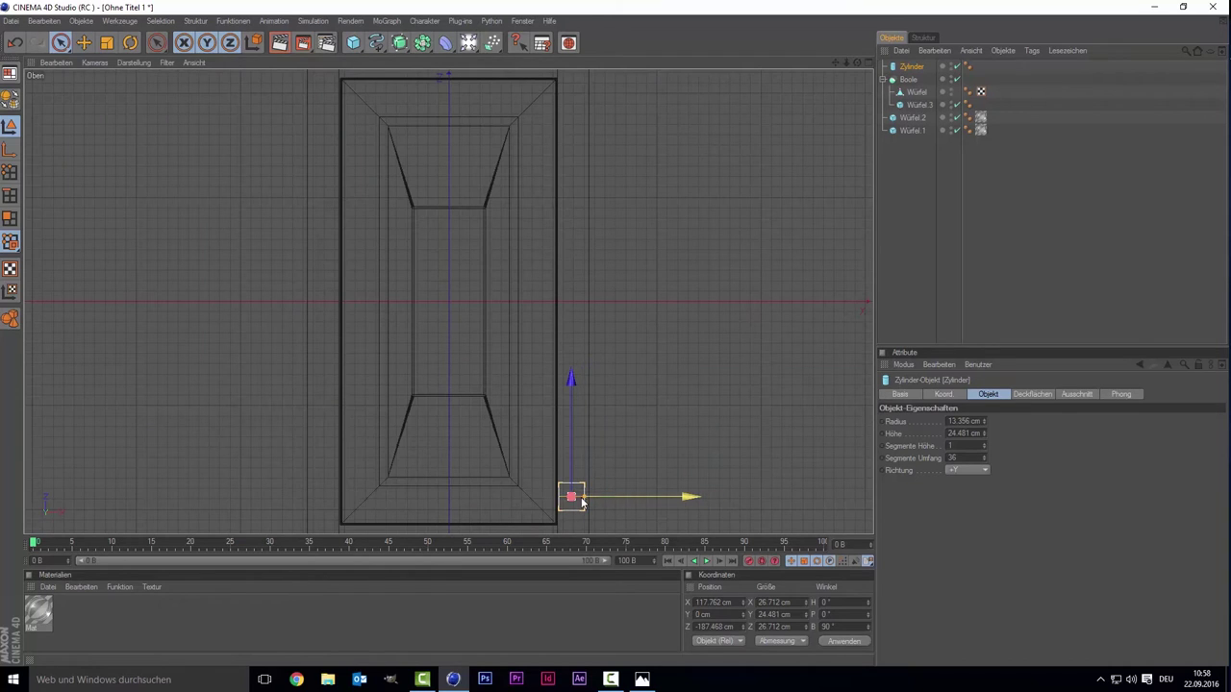
drag(587, 497, 594, 496)
drag(594, 496, 597, 497)
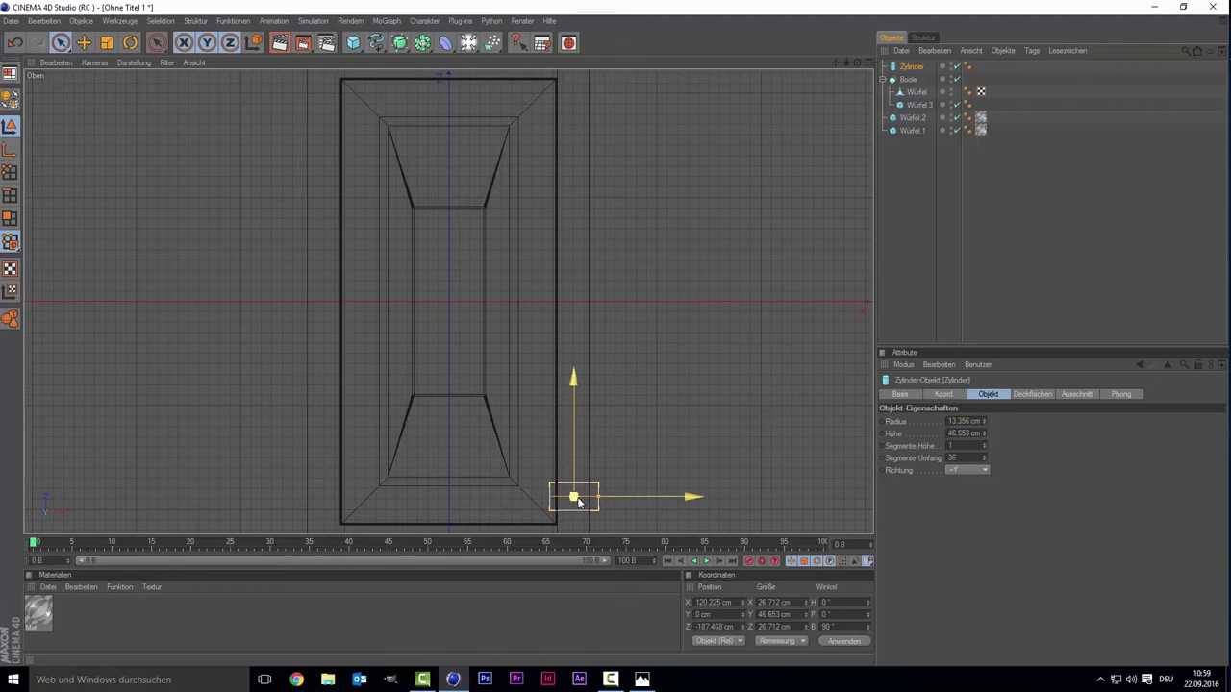
drag(572, 475, 572, 482)
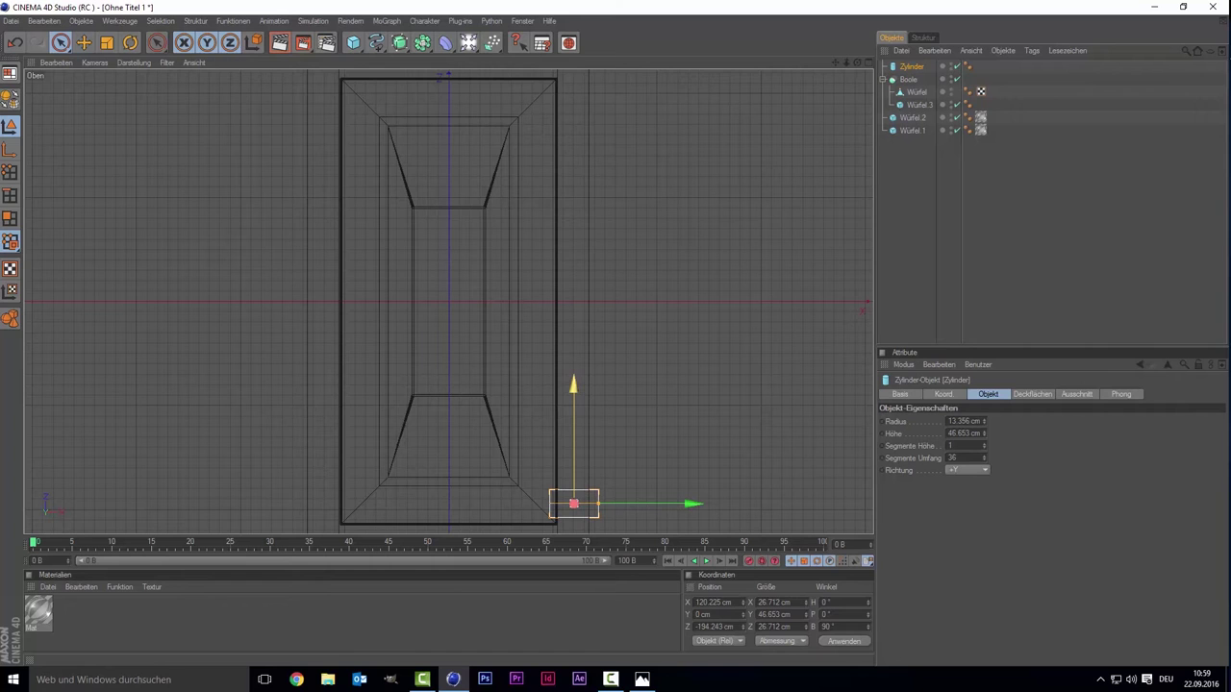
middle_click(453, 380)
middle_click(328, 300)
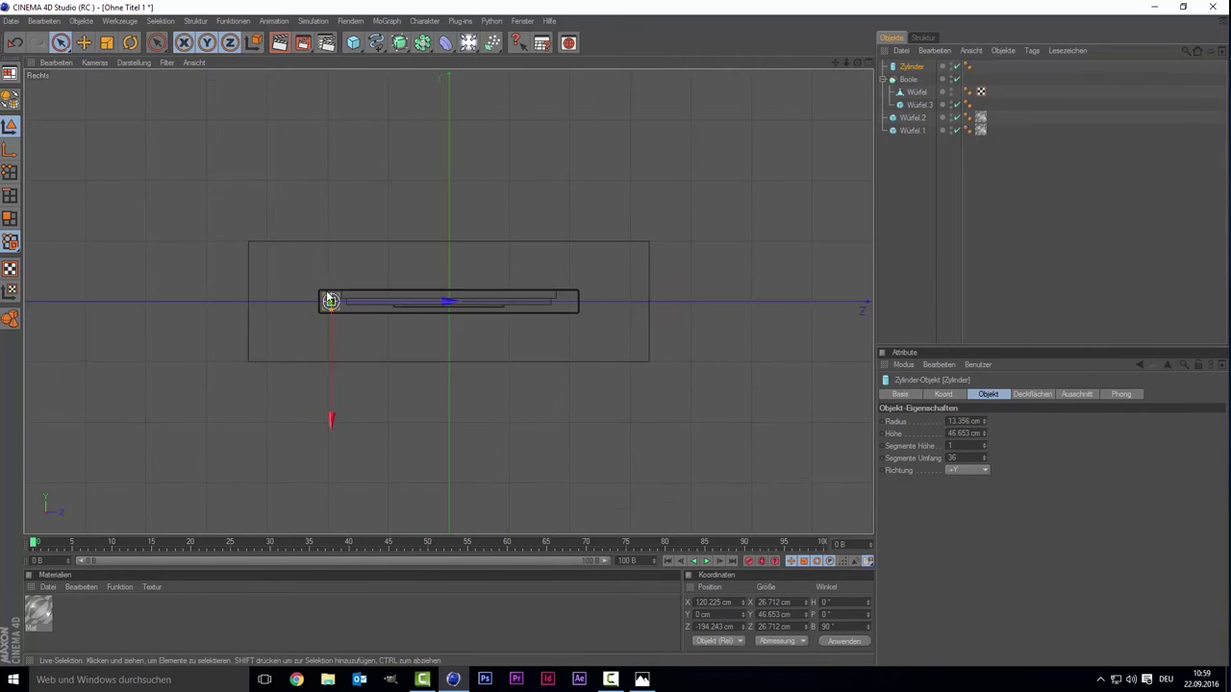
middle_click(445, 250)
middle_click(829, 186)
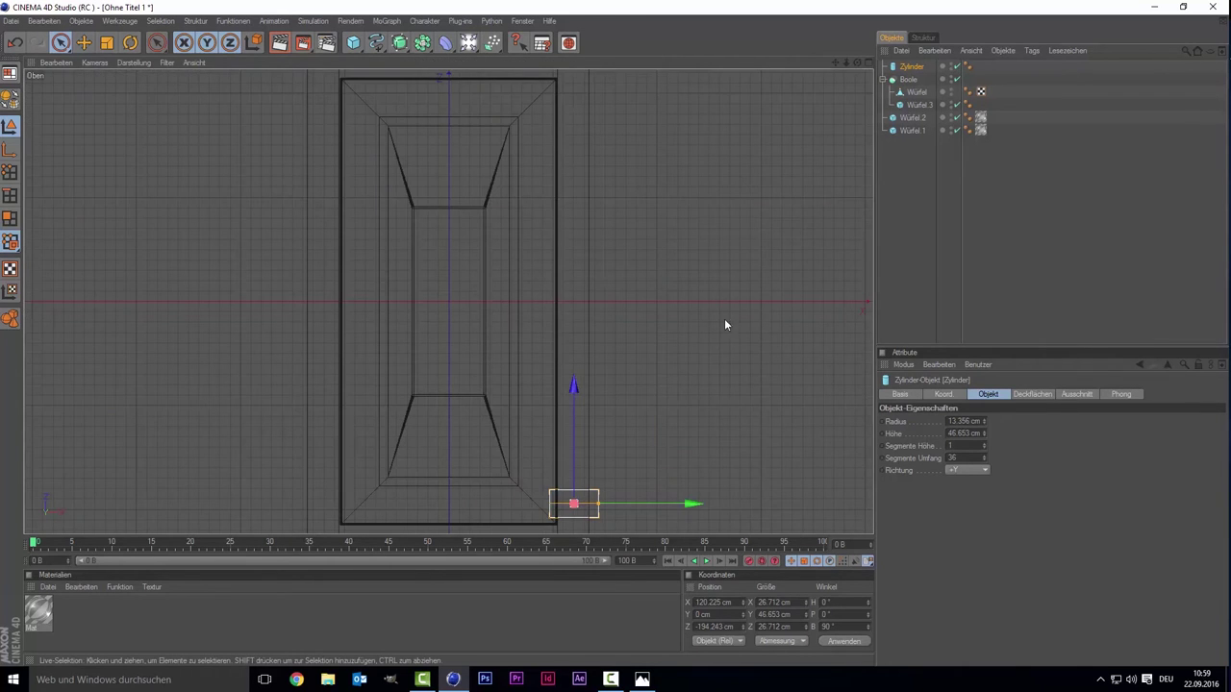
drag(656, 498, 675, 421)
- Copy the knob three times and move the copies to the base's other three corners
key(ctrl+c)
key(ctrl+v)
drag(569, 444, 570, 44)
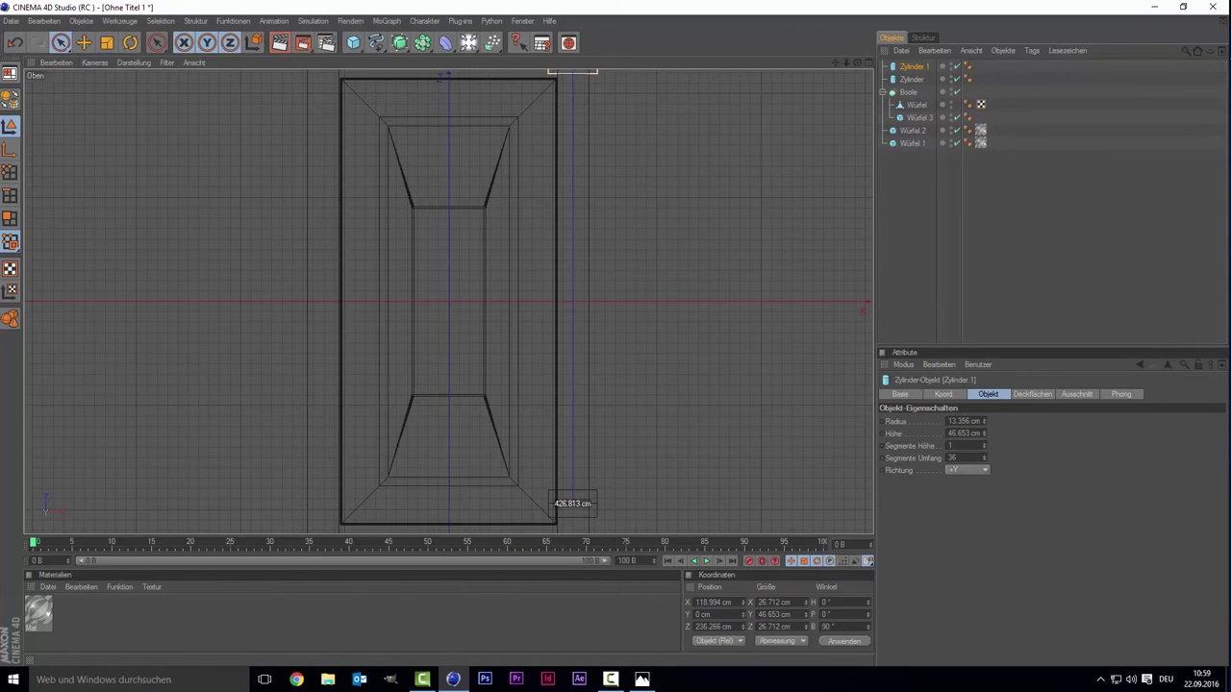
drag(572, 104, 572, 111)
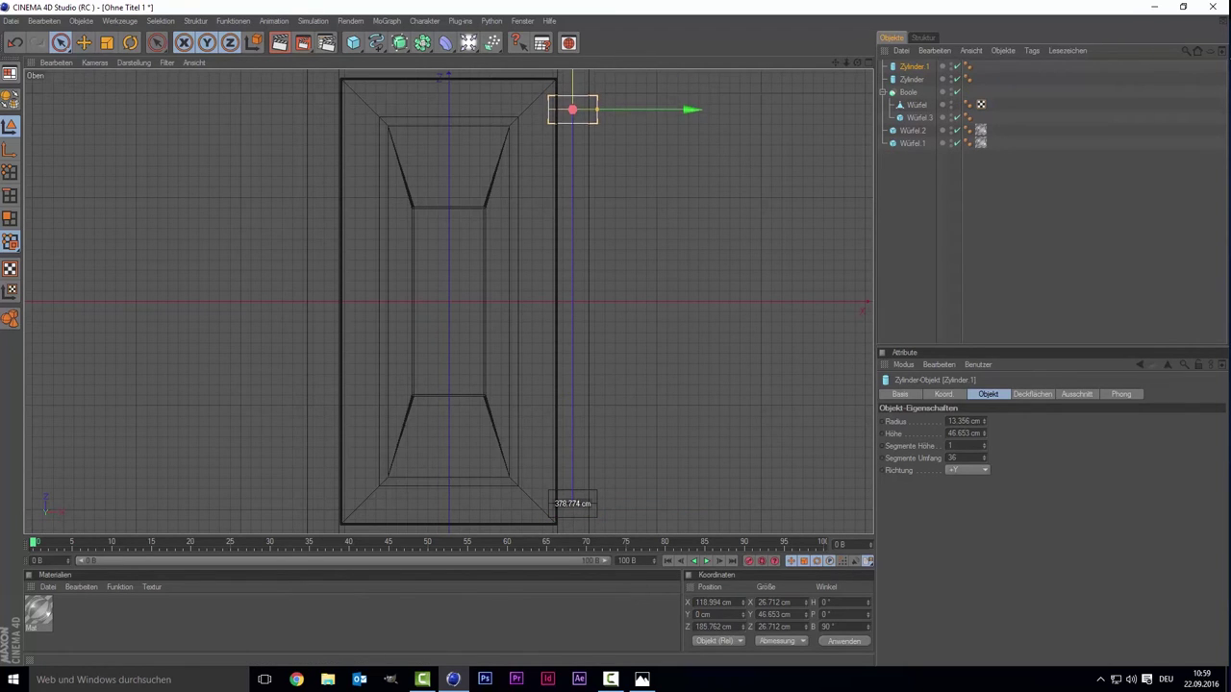
key(ctrl+c)
key(ctrl+v)
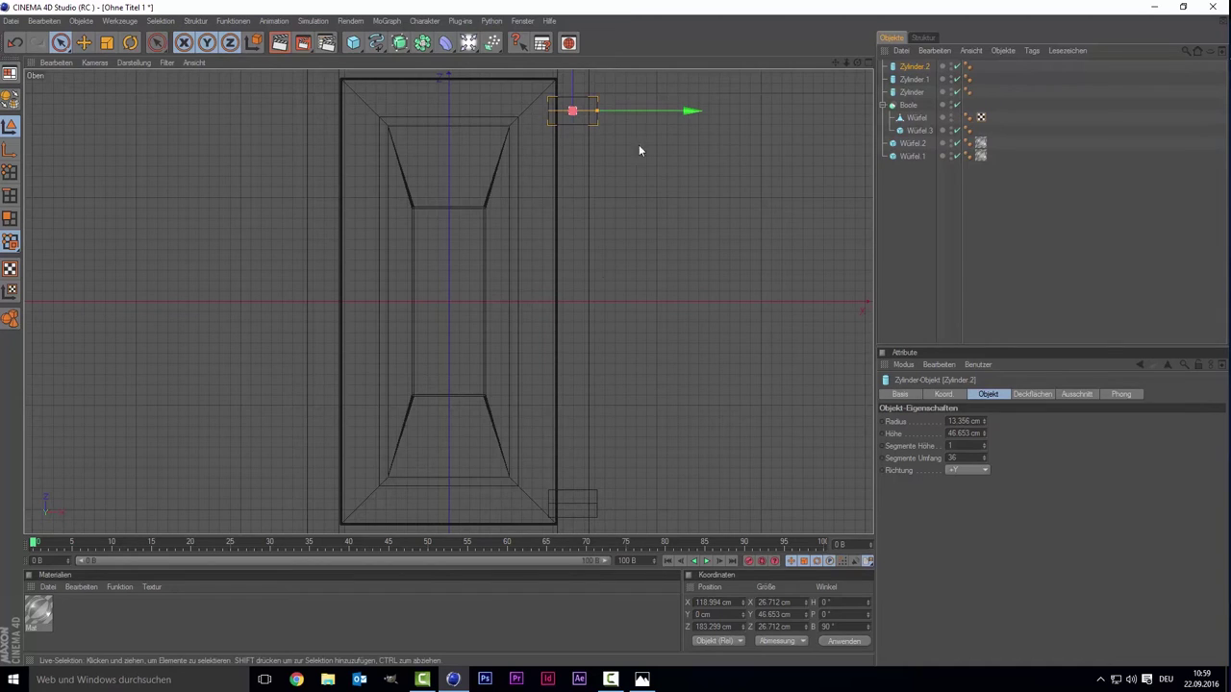
drag(651, 114, 401, 113)
key(ctrl+c)
key(ctrl+v)
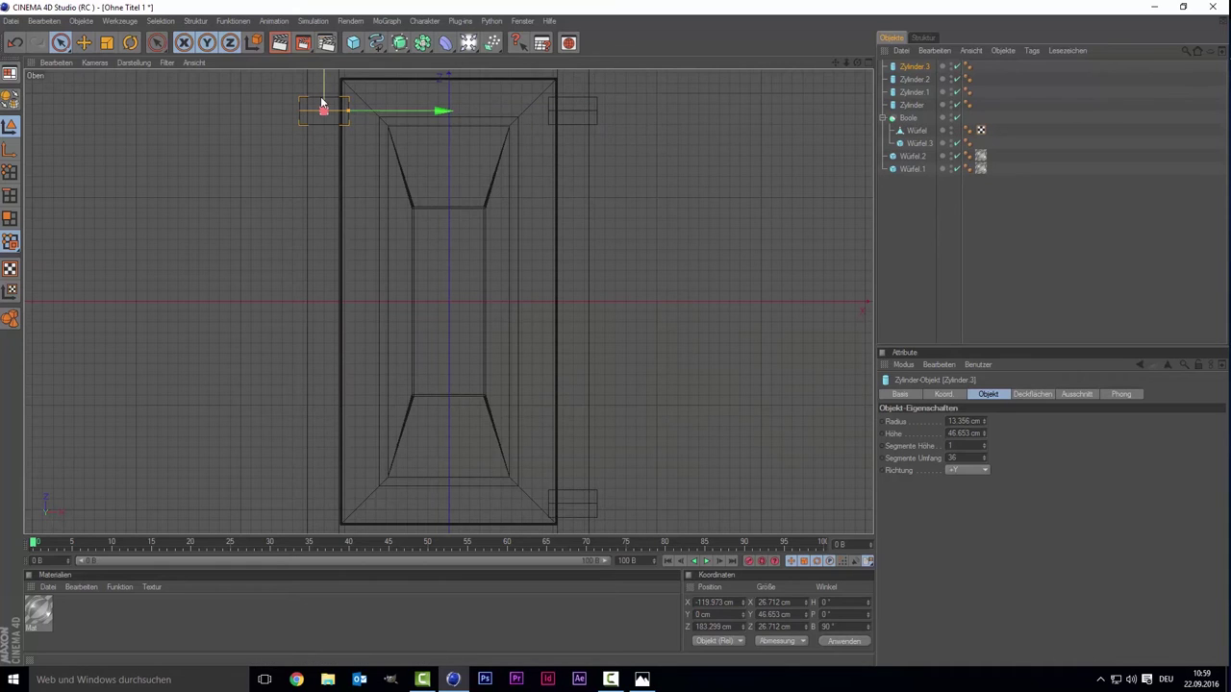
drag(321, 97, 323, 487)
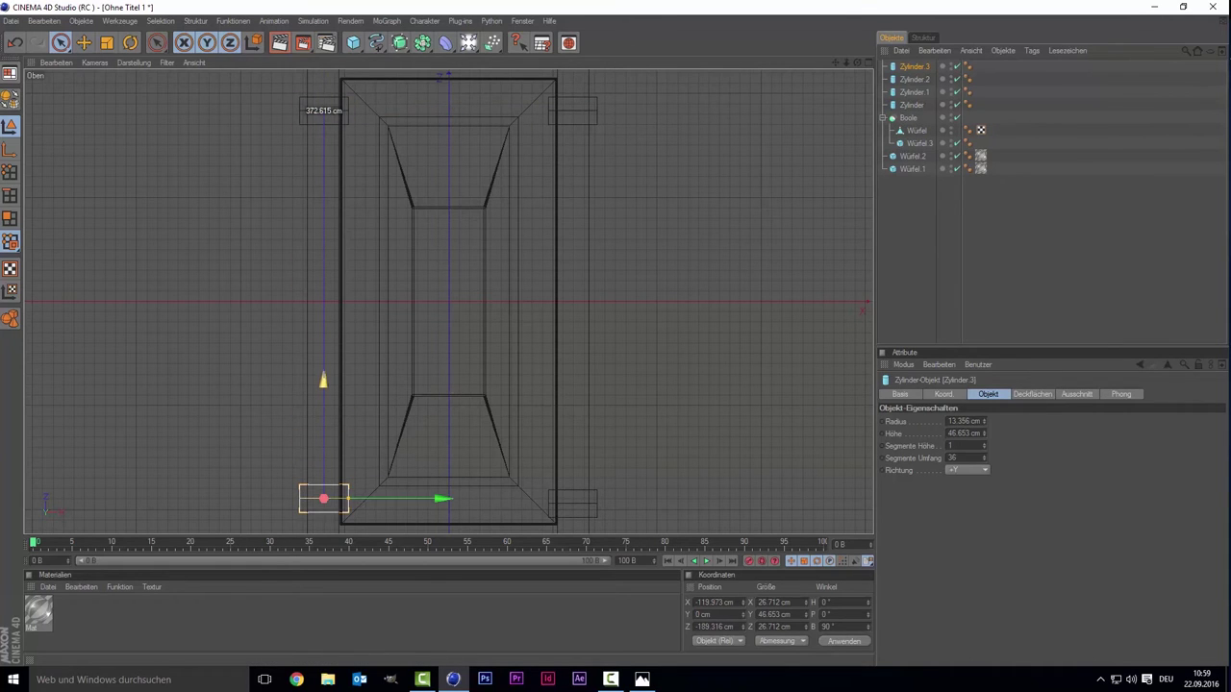
drag(323, 500, 324, 502)
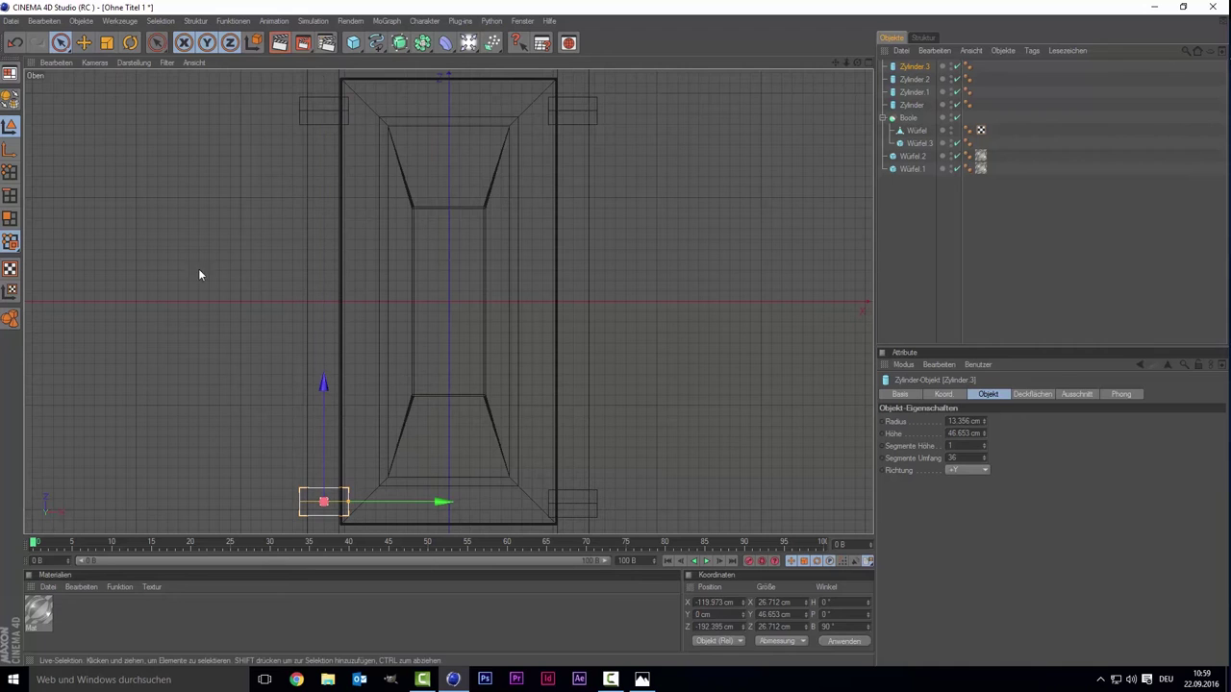
- Delete the left glass panel Würfel.2 and thin Würfel.1 to about 9.3 cm wide
middle_click(181, 332)
middle_click(304, 133)
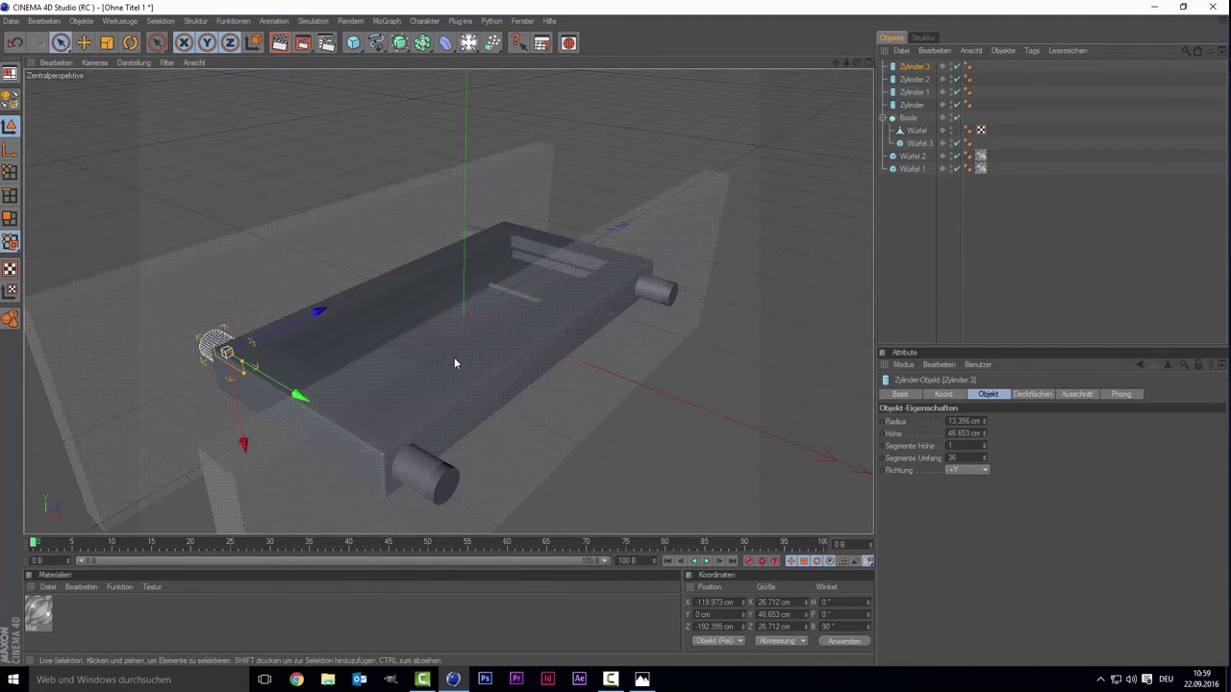
alt+drag(456, 364, 450, 365)
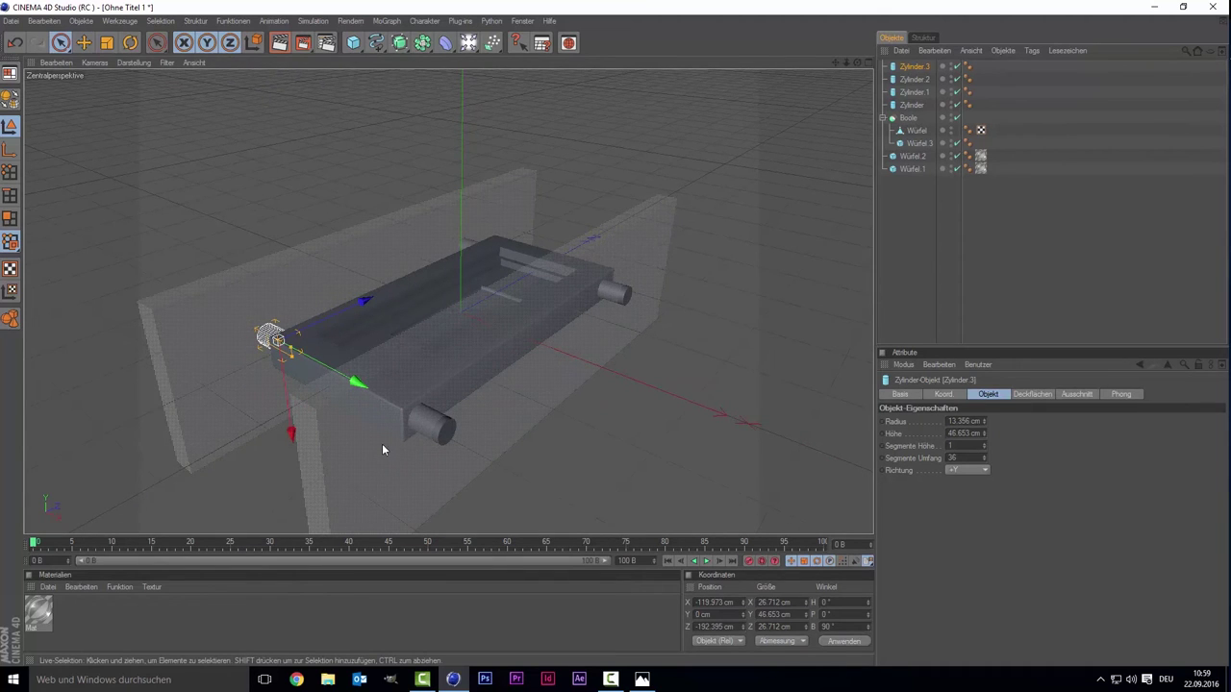
click(402, 388)
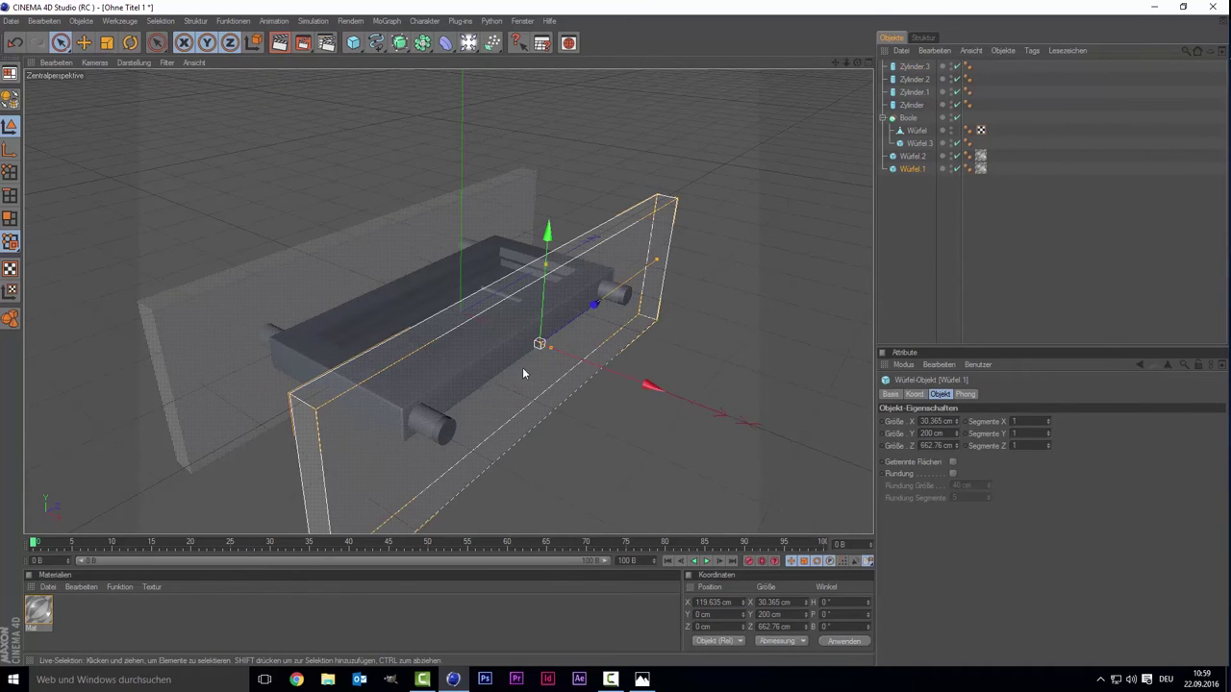
mouse_move(856, 64)
mouse_down()
mouse_move(837, 43)
mouse_move(857, 62)
mouse_up()
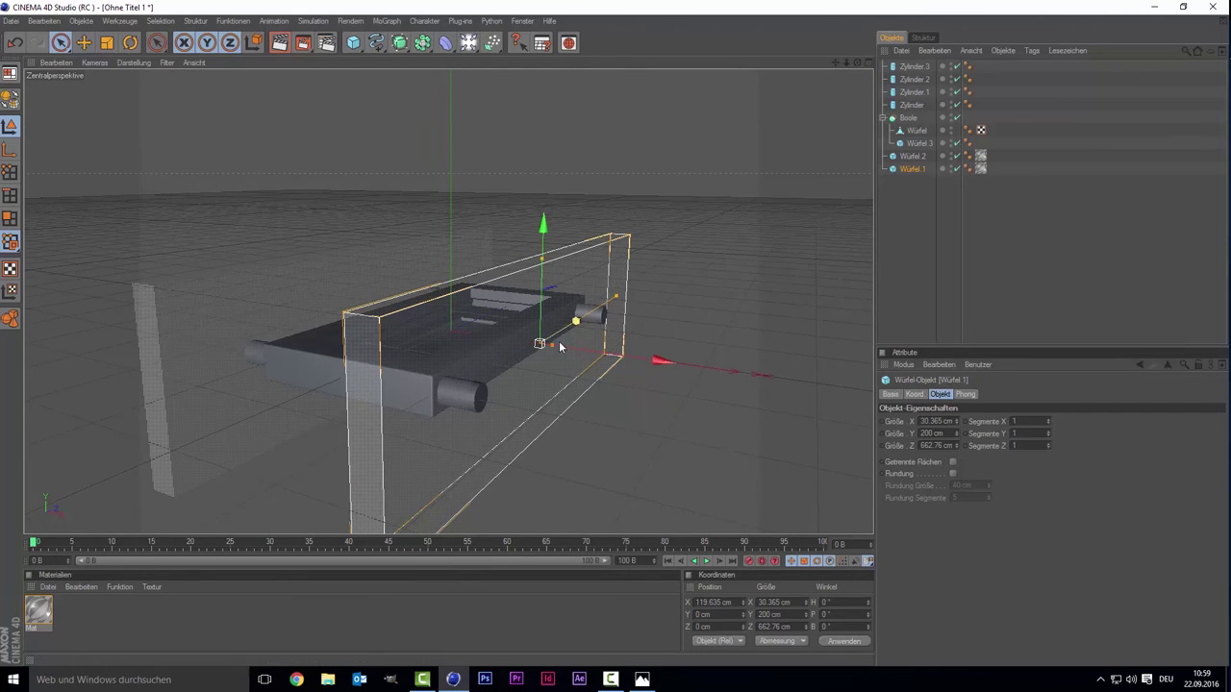
click(177, 350)
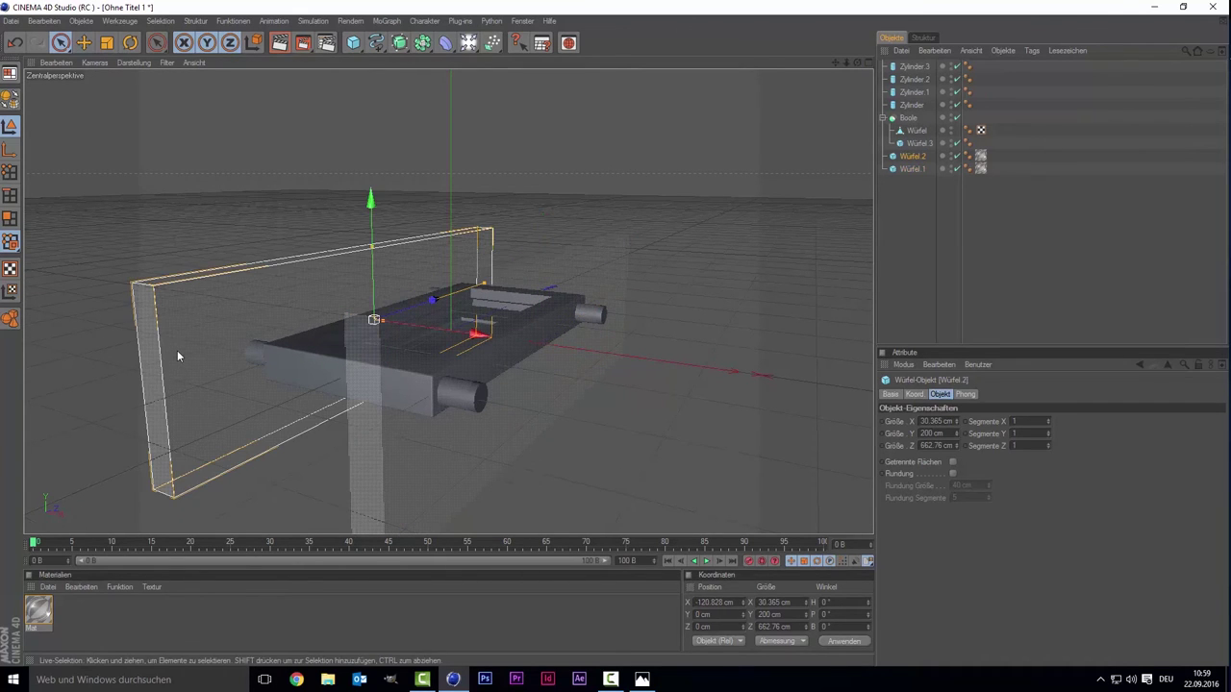
key(Delete)
click(452, 431)
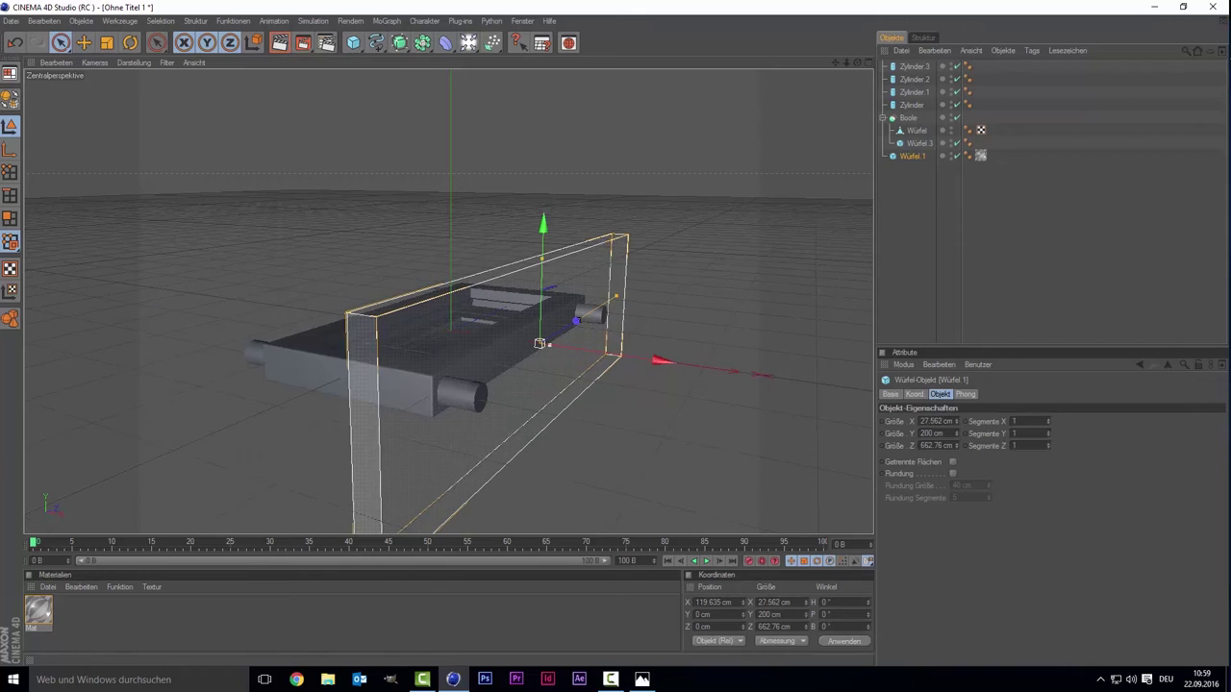
drag(540, 343, 569, 353)
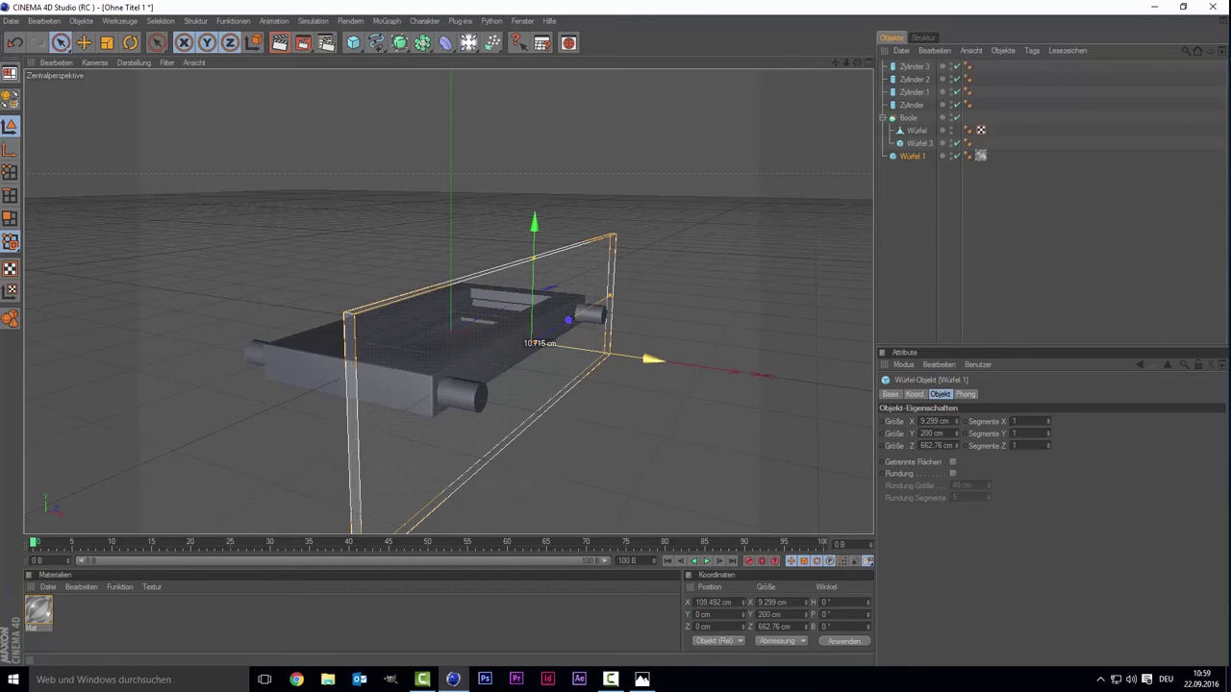
- Ctrl-drag a copy of the thin panel Würfel.1 to the frame's left side at X −107.526 cm
middle_click(775, 357)
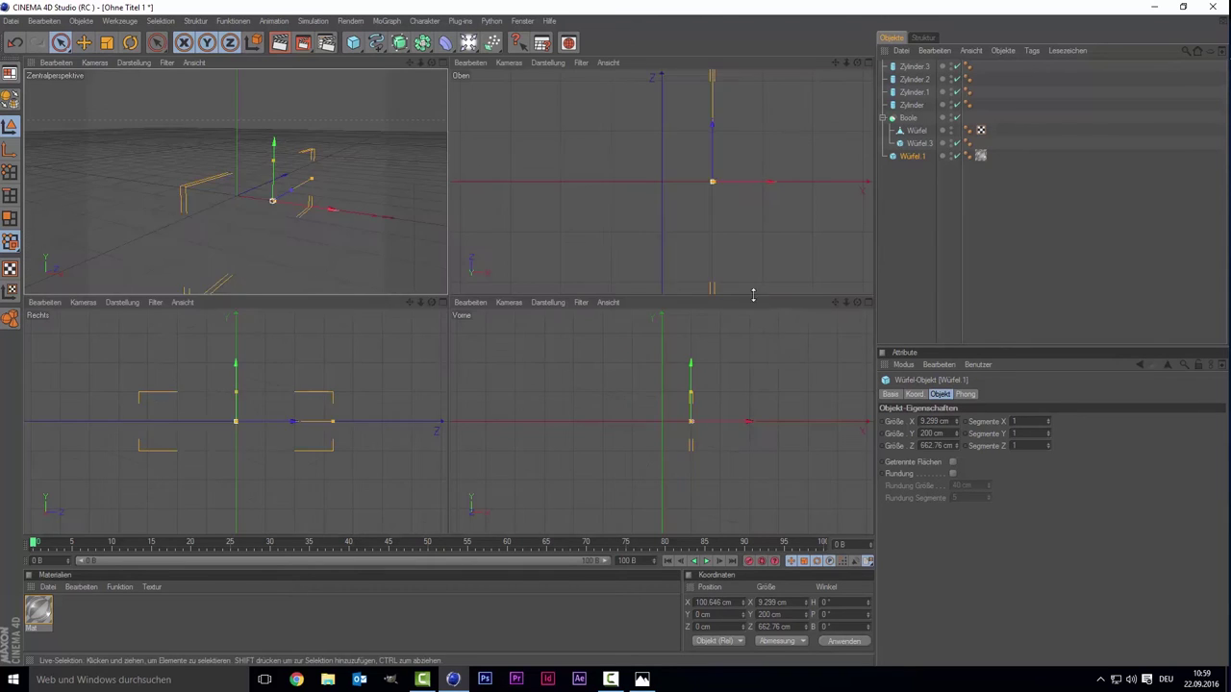
middle_click(737, 211)
drag(622, 302, 622, 324)
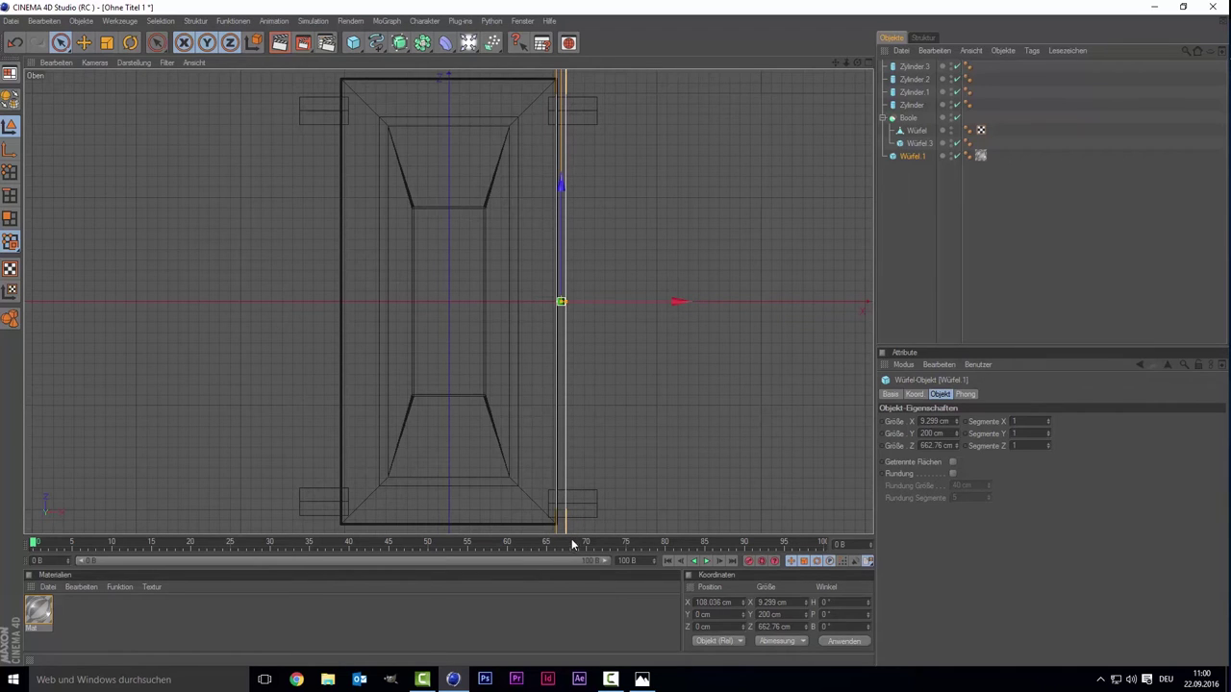
click(589, 516)
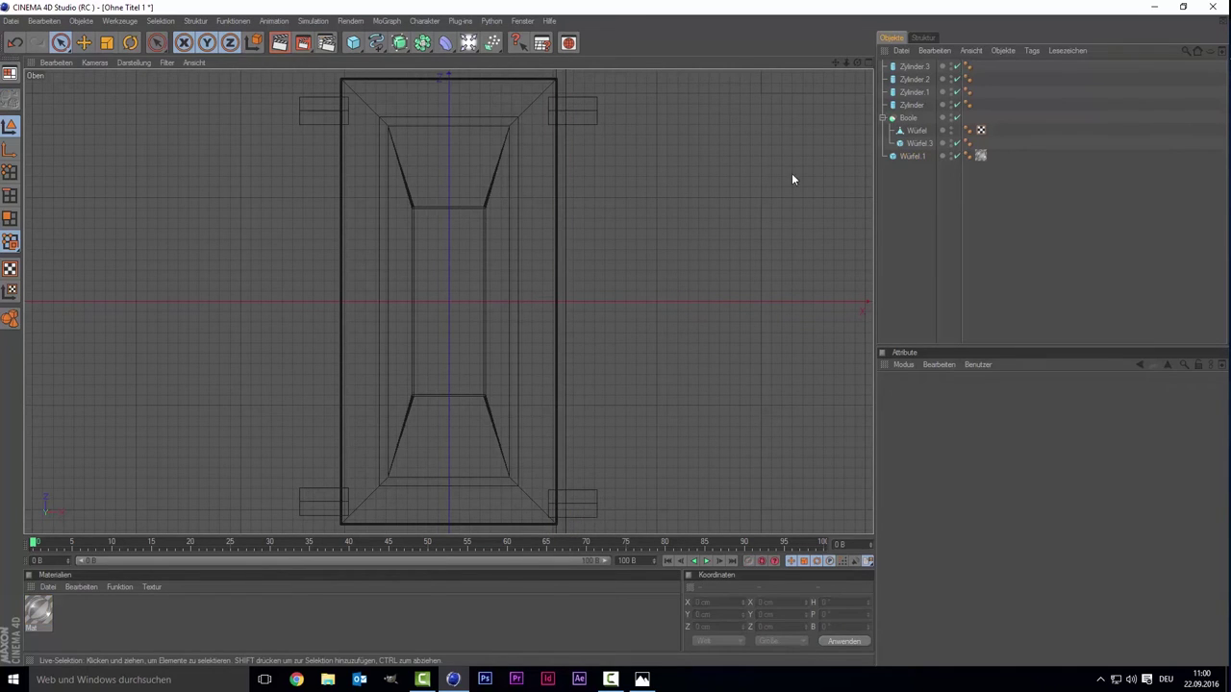
click(914, 67)
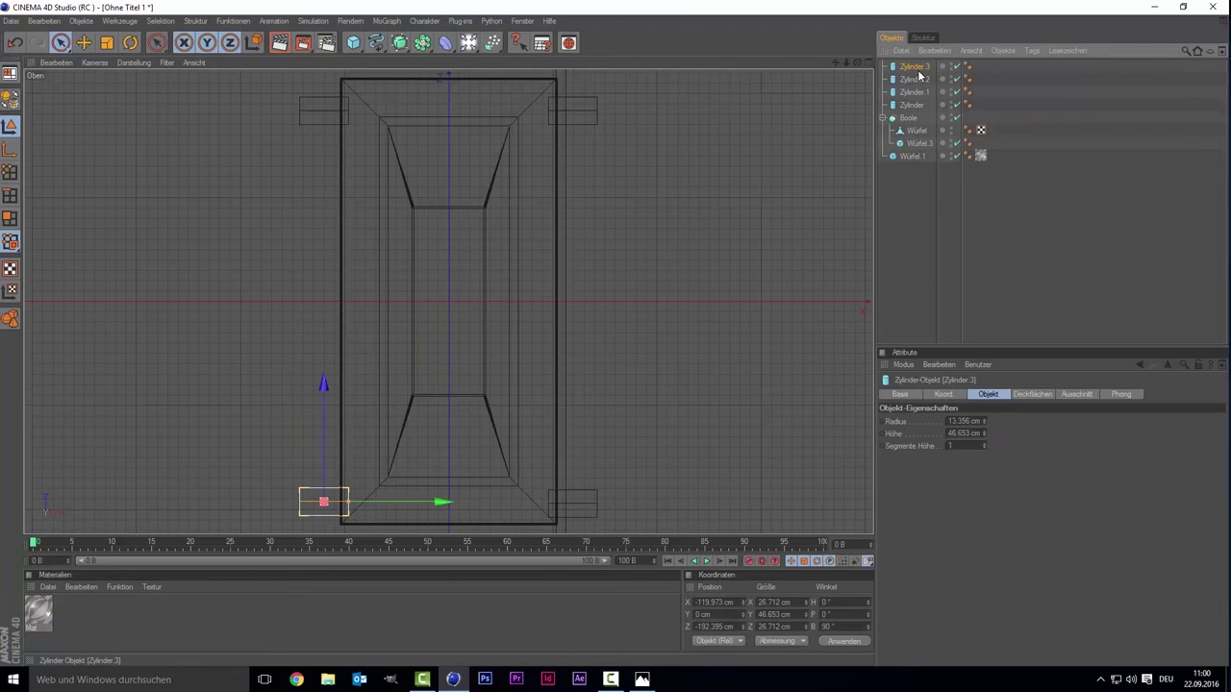
click(912, 156)
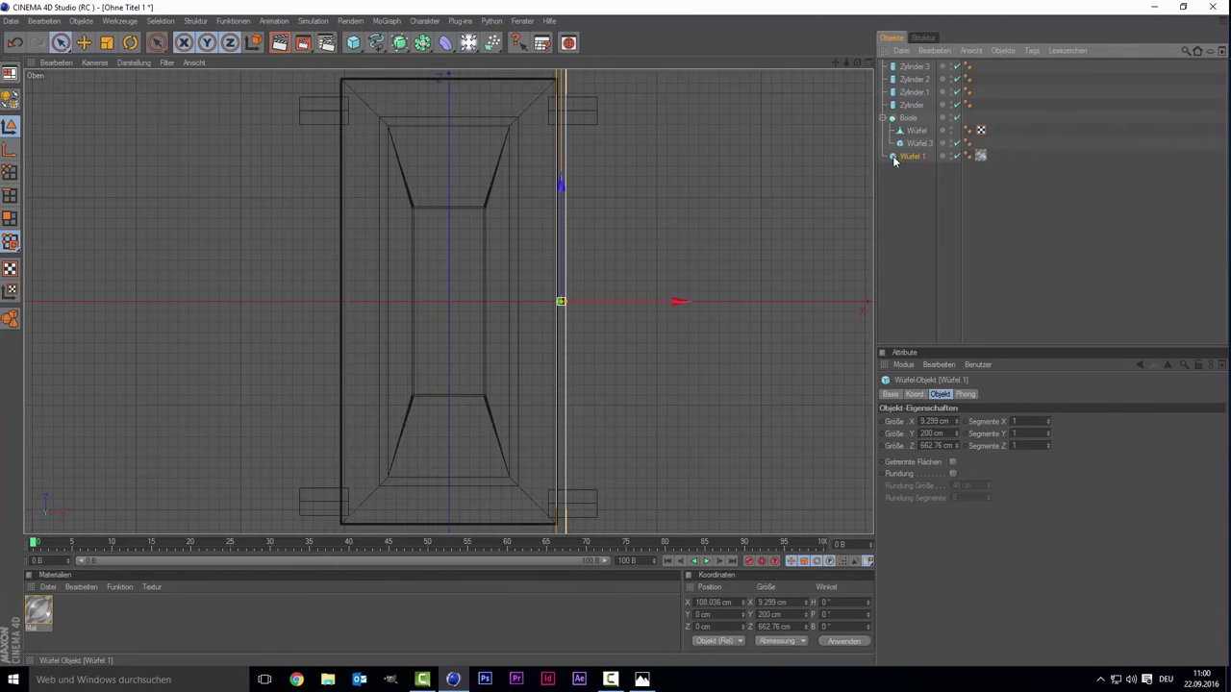
ctrl+drag(673, 301, 456, 302)
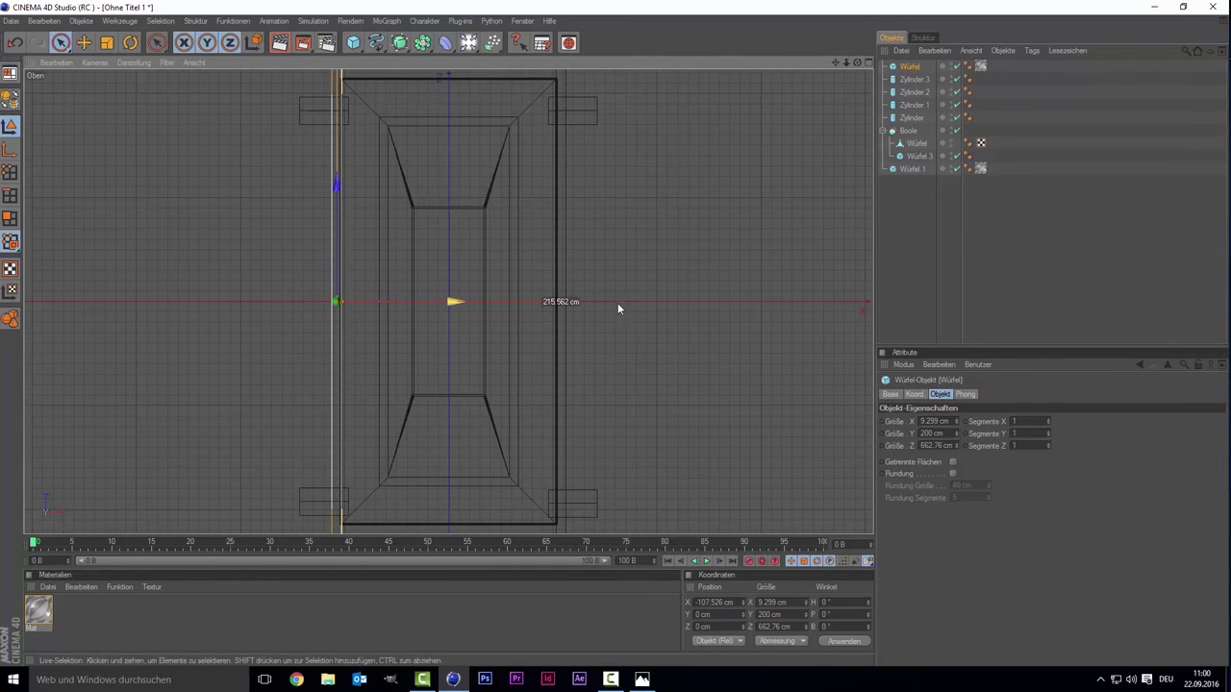
- Delete corner cylinders Zylinder.1, Zylinder.2 and Zylinder.3, leaving only Zylinder
click(914, 81)
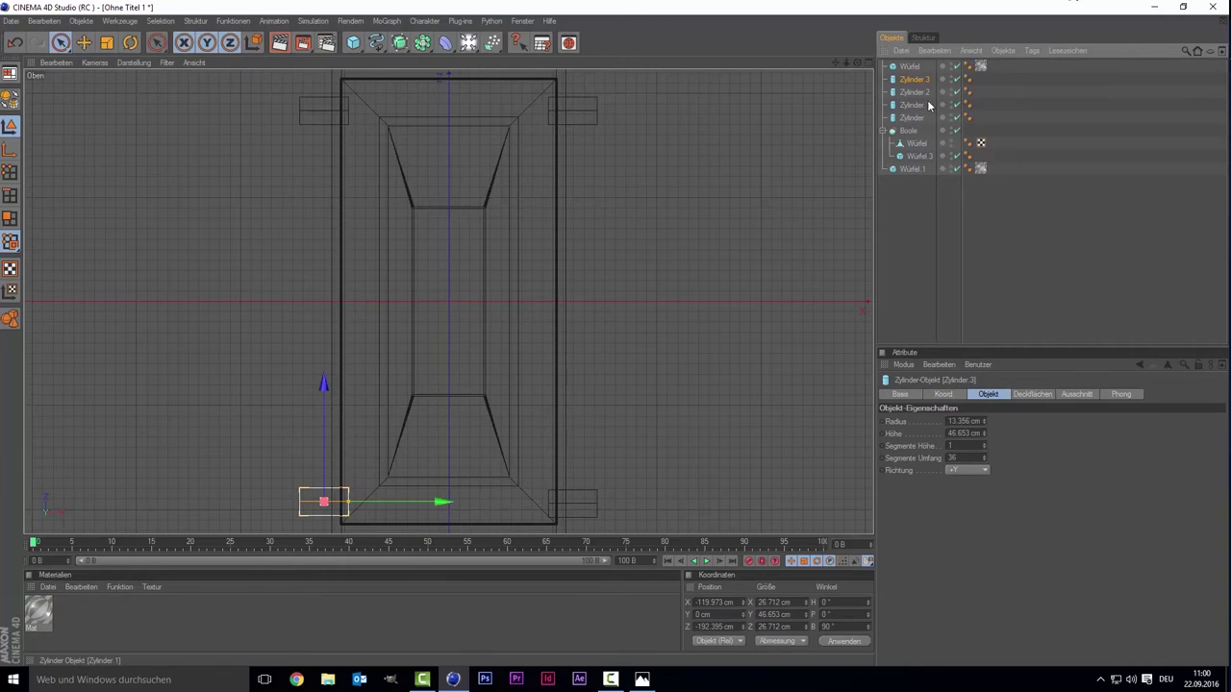
click(915, 105)
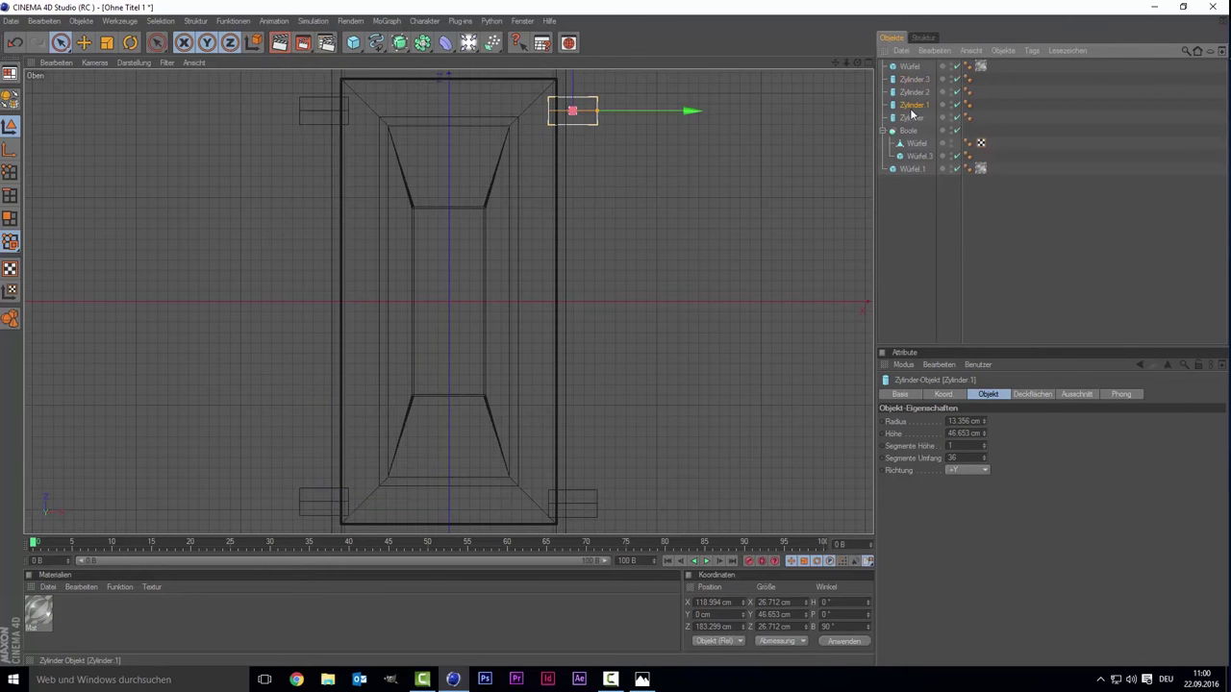
click(912, 117)
click(915, 105)
key(Delete)
click(914, 92)
key(Delete)
click(915, 81)
key(Delete)
- Shorten the remaining cylinder Zylinder to 23.066 cm high
click(913, 80)
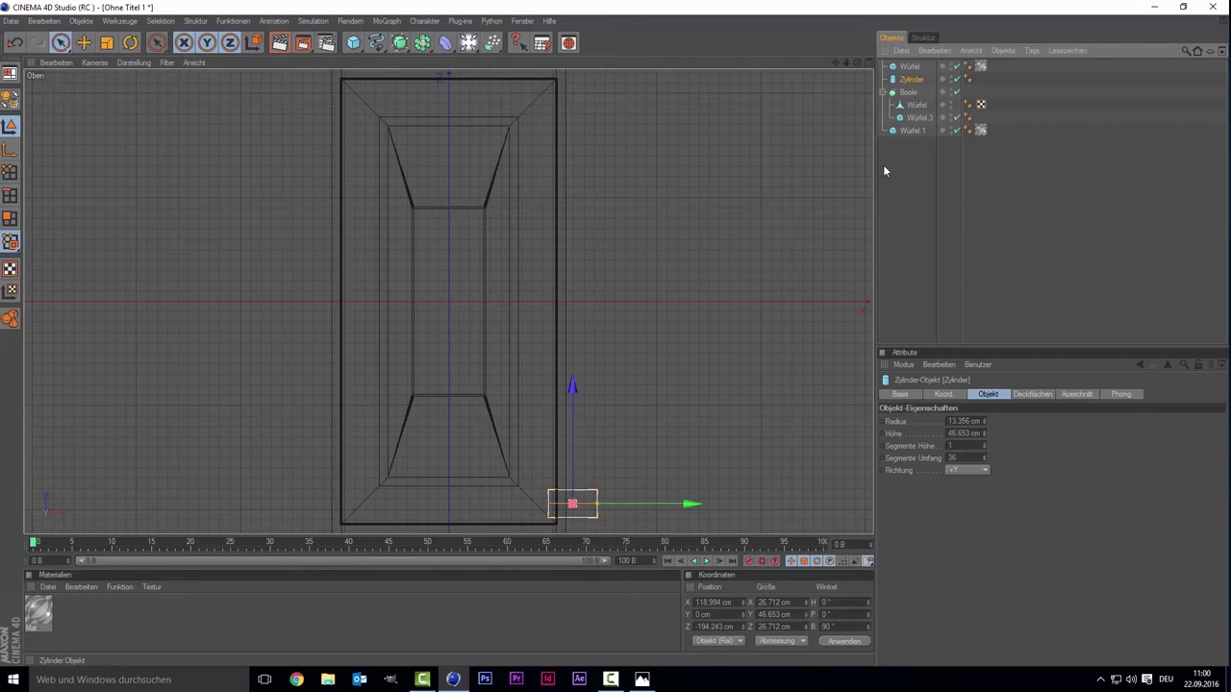
scroll(563, 415, down, 1)
drag(588, 492, 555, 492)
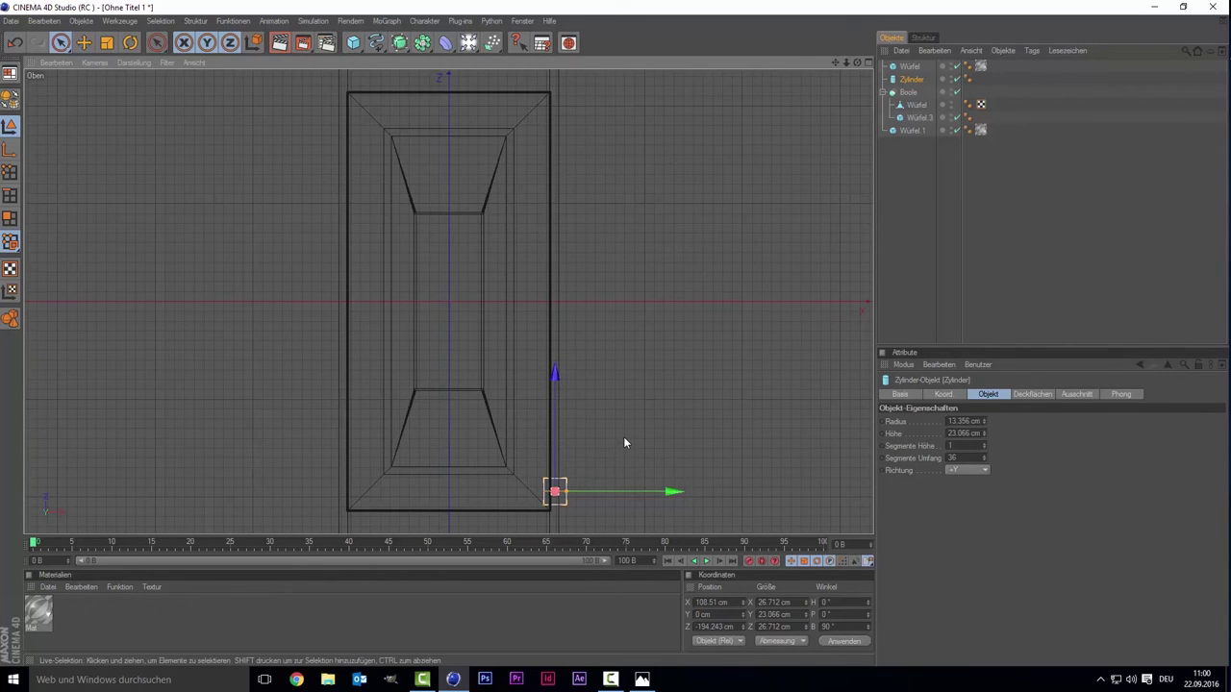
- Place cylinder copies at the top-right, top-left and bottom-left corners of the frame
key(ctrl+v)
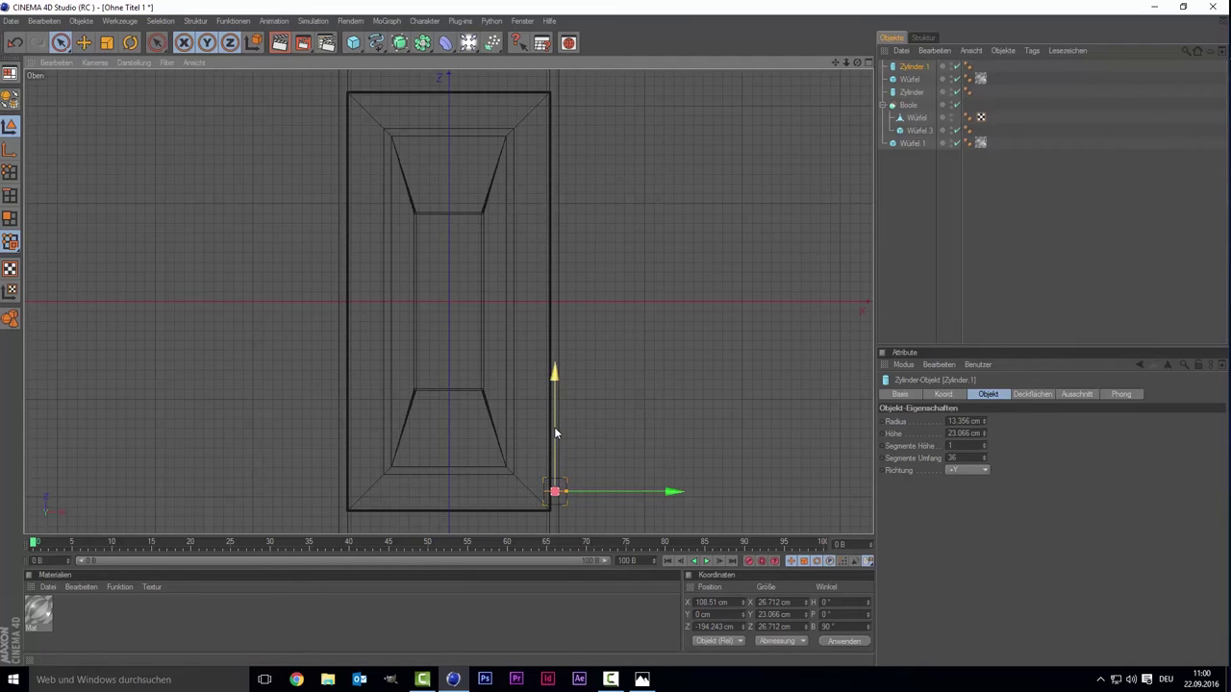
drag(554, 433, 554, 63)
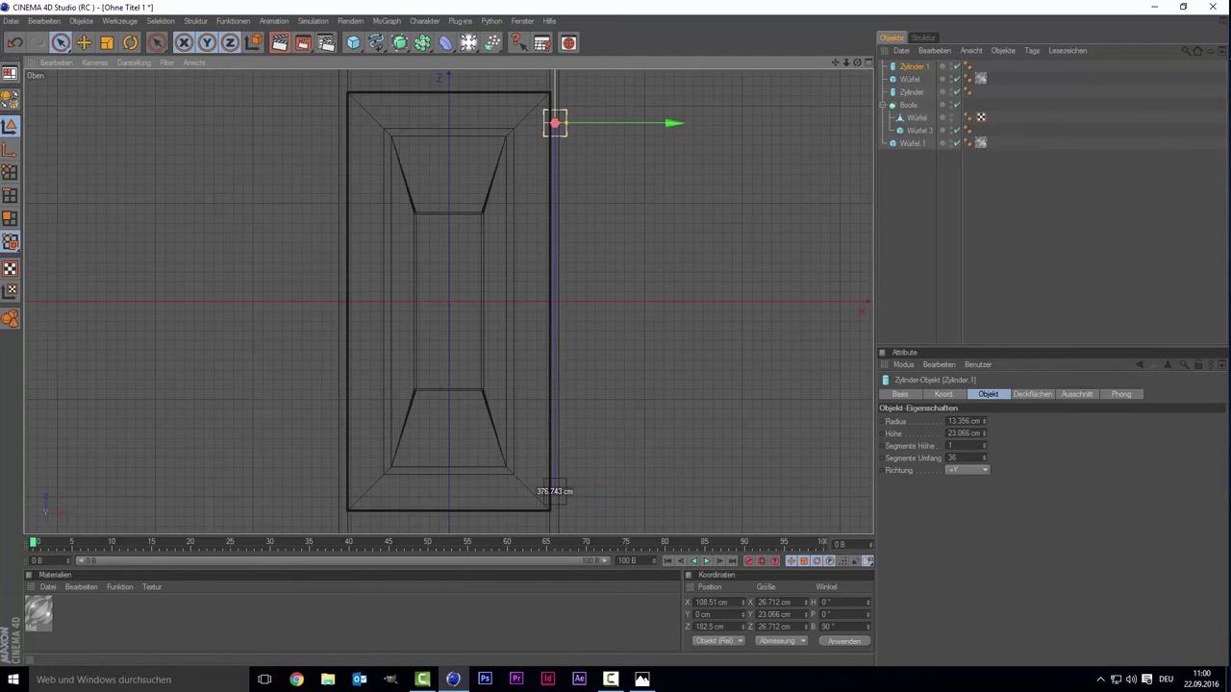
drag(554, 64, 554, 62)
key(ctrl+v)
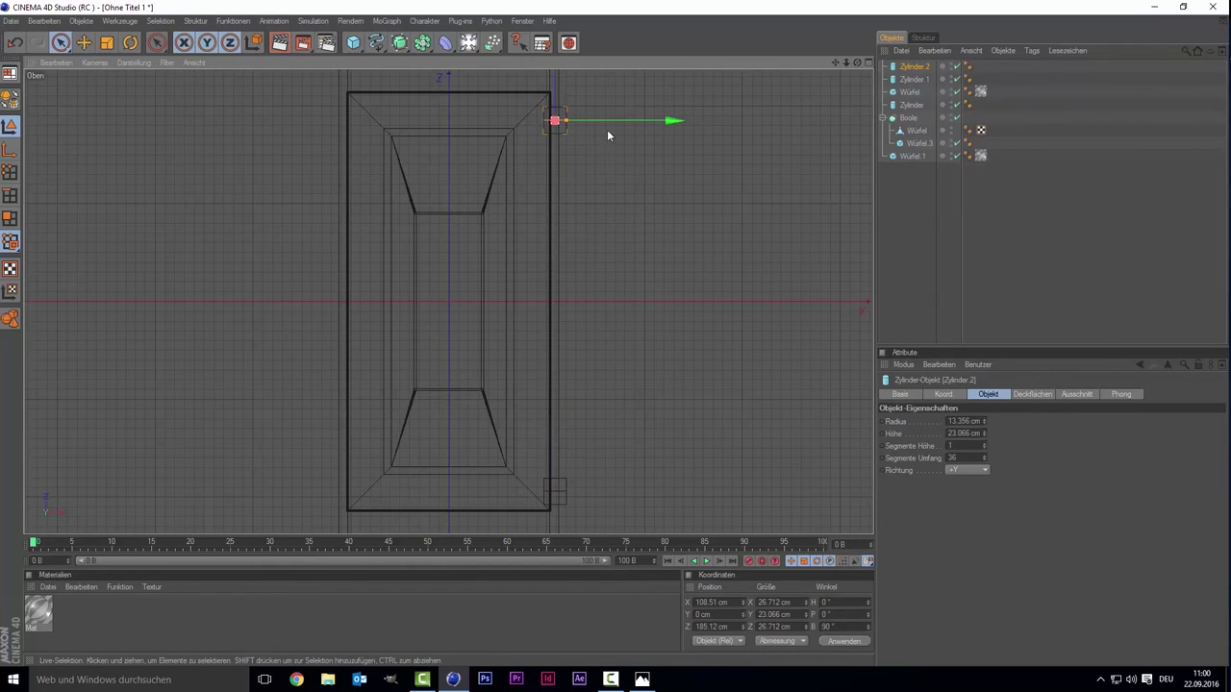
drag(673, 120, 464, 120)
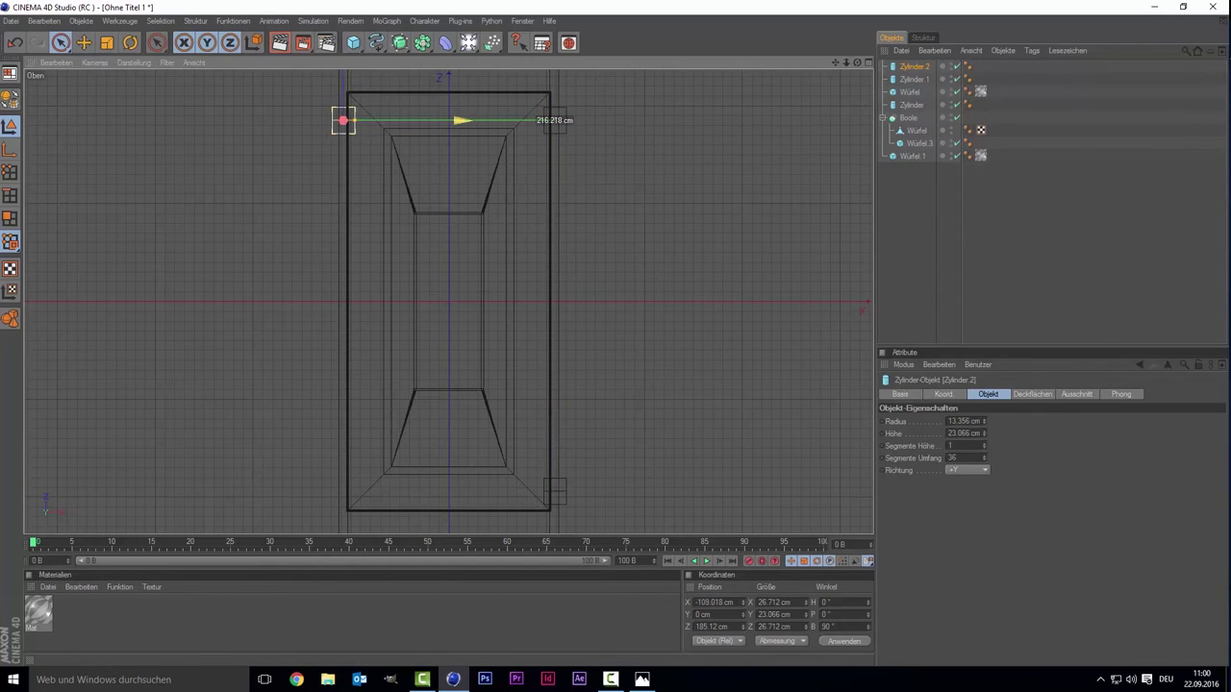
key(ctrl+v)
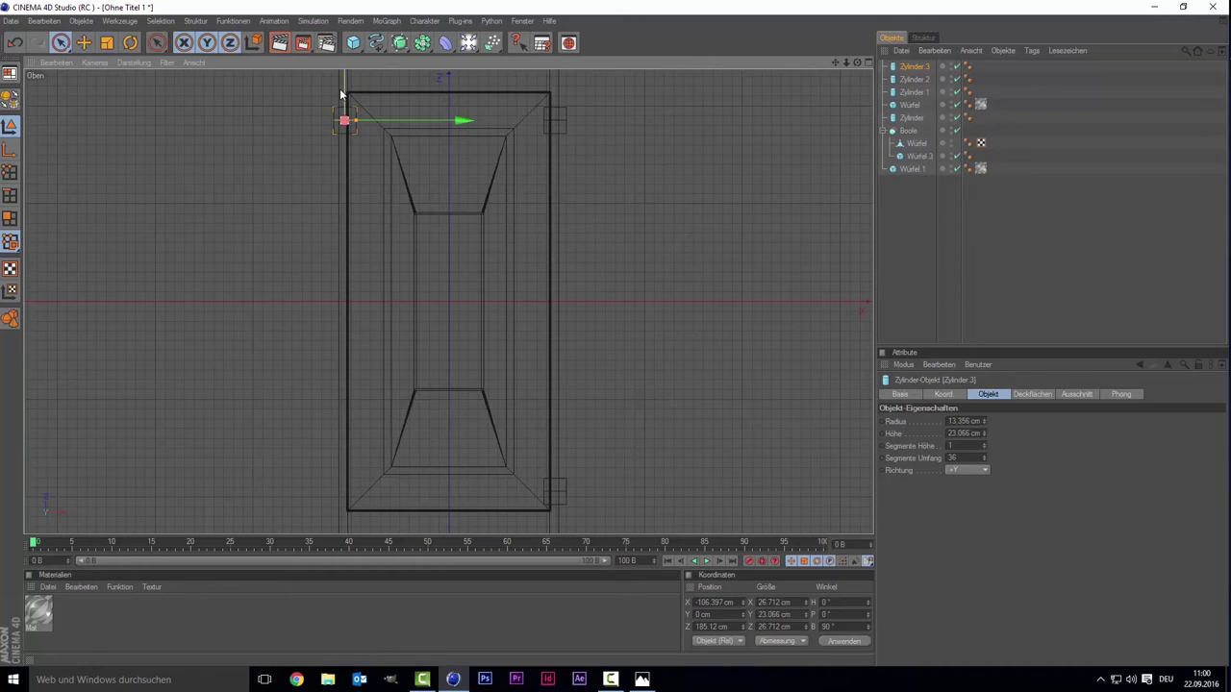
drag(345, 96, 345, 464)
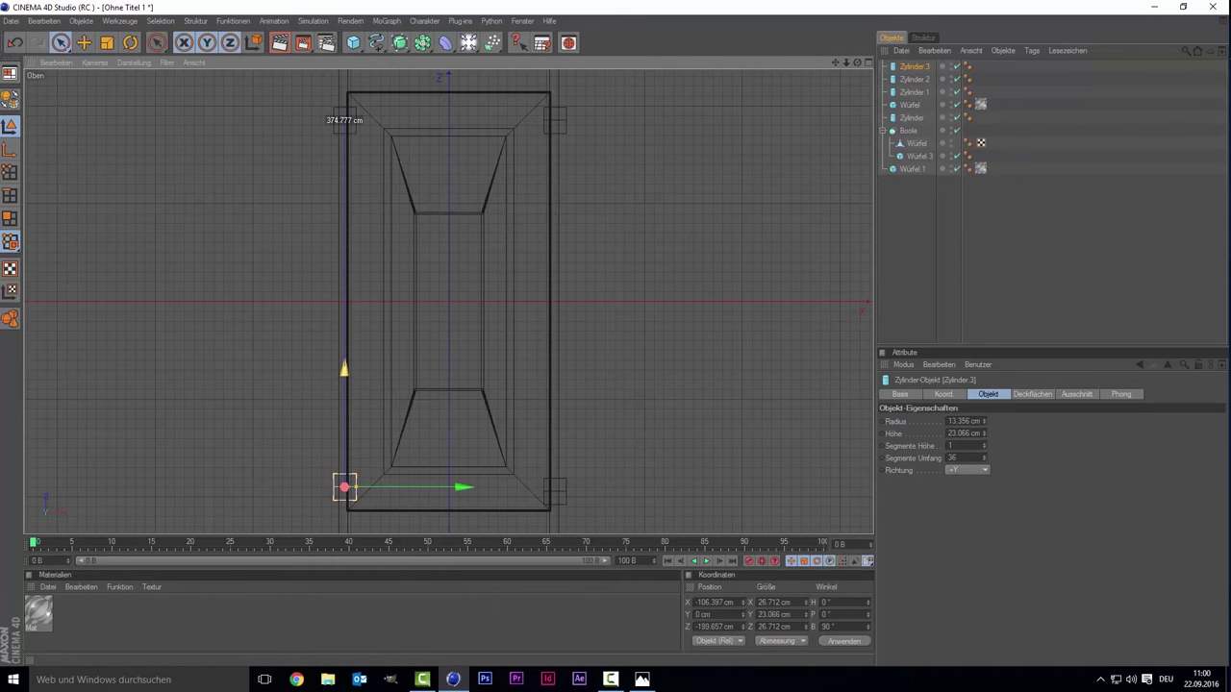
middle_click(306, 222)
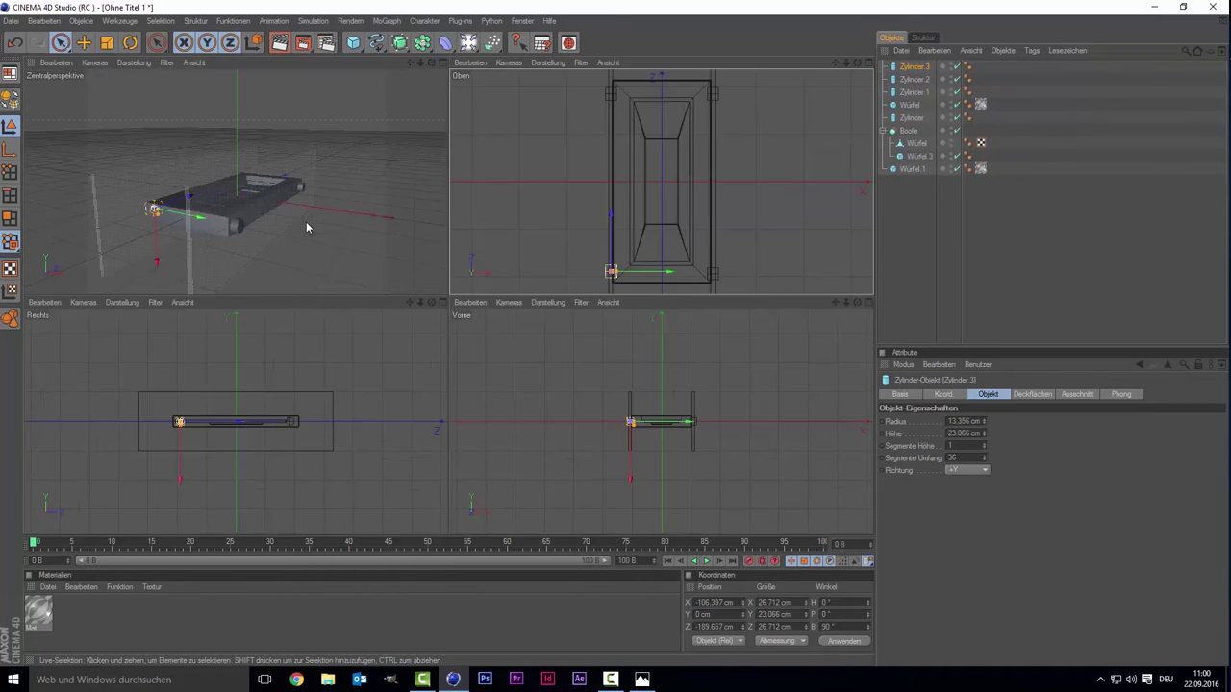
middle_click(308, 224)
scroll(694, 240, down, 2)
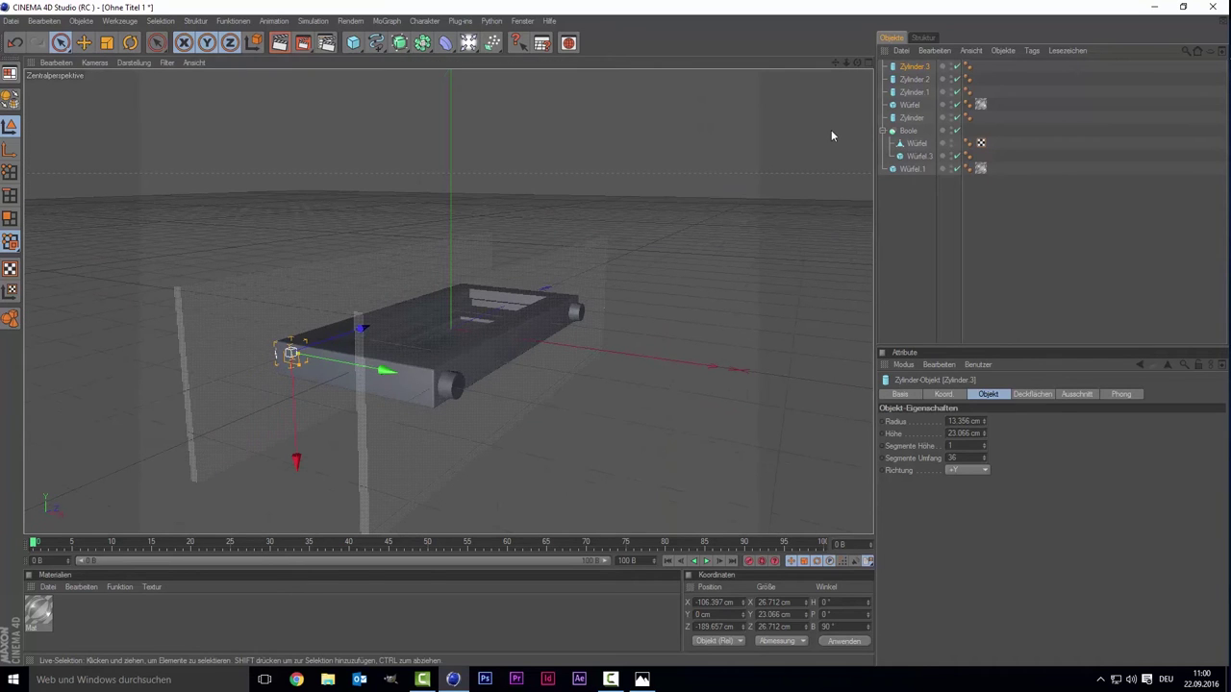
drag(854, 64, 157, 596)
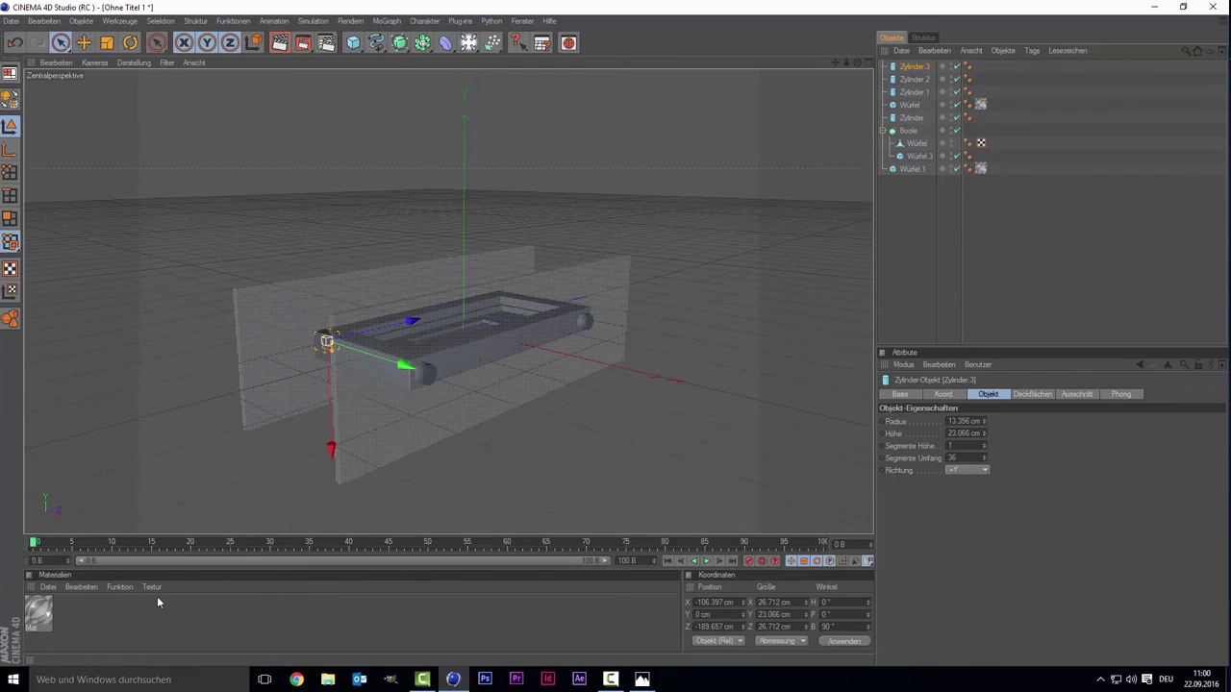
- Create Mat.1 with black Farbe and Spiegelung enabled at 40% Helligkeit
double_click(134, 636)
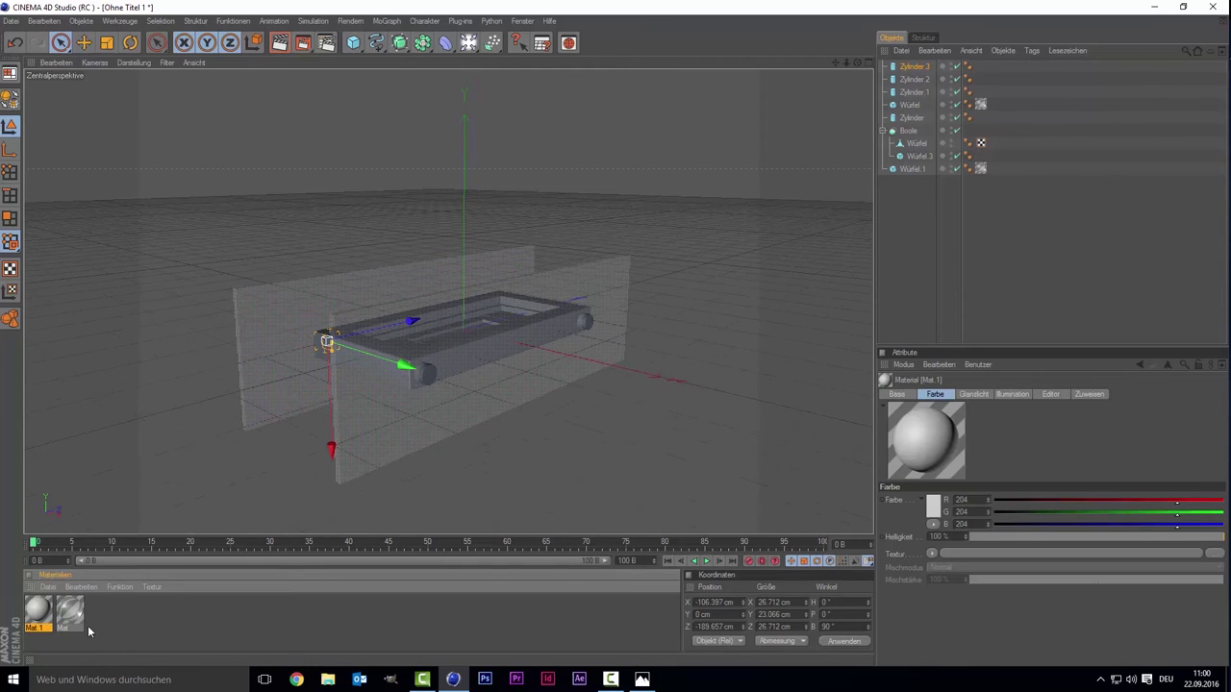
double_click(40, 612)
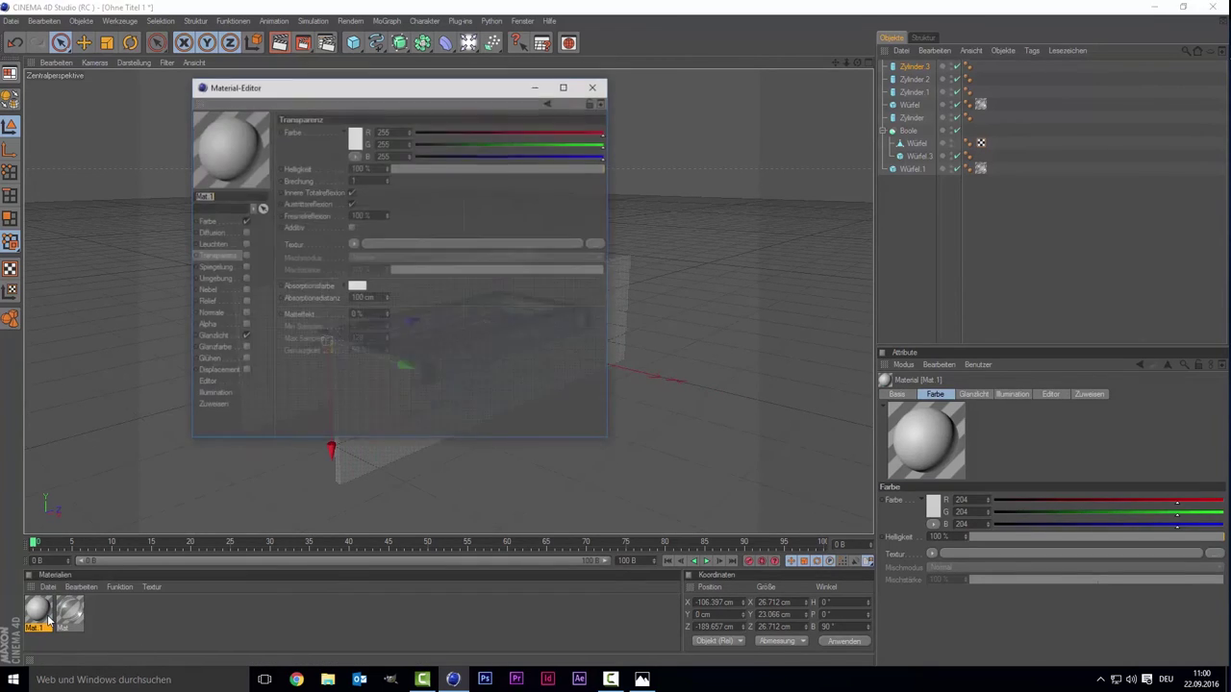
click(229, 222)
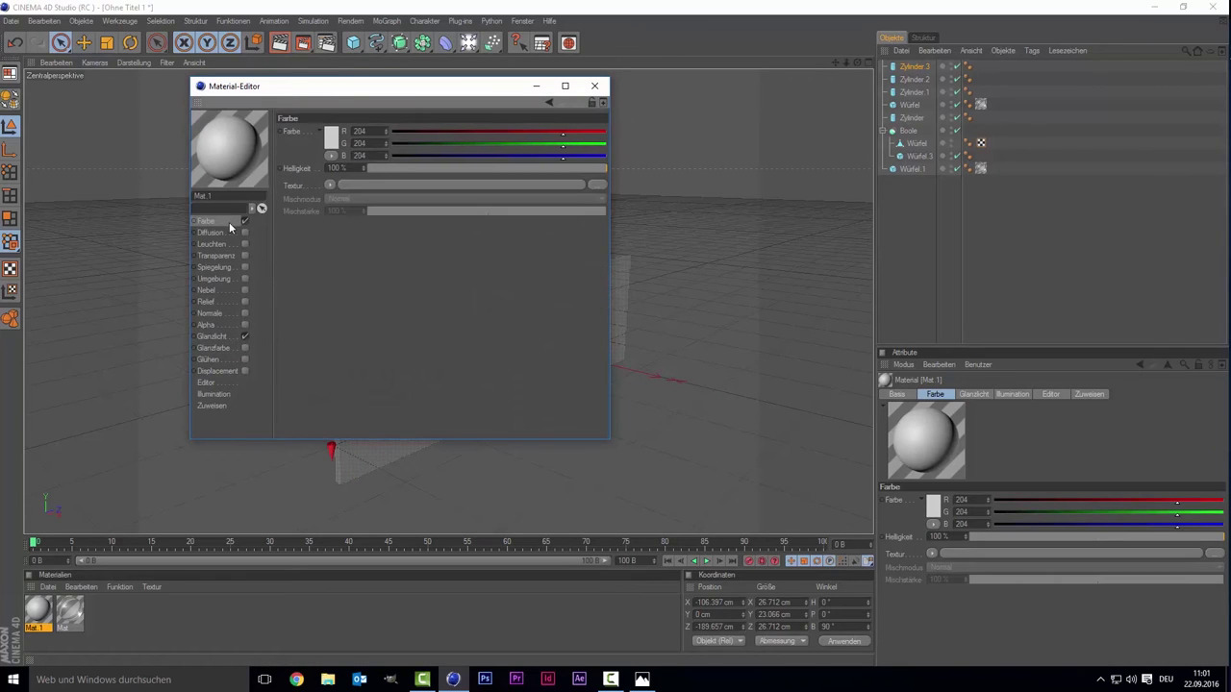
click(337, 150)
drag(336, 149, 167, 220)
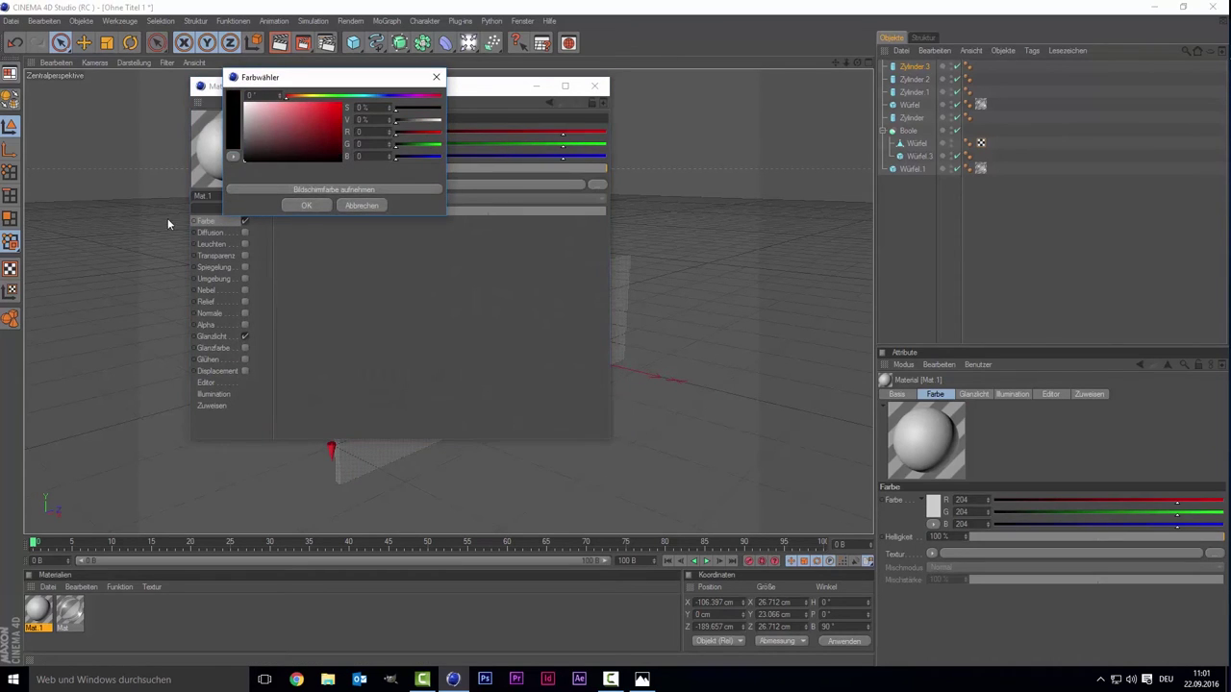
click(306, 205)
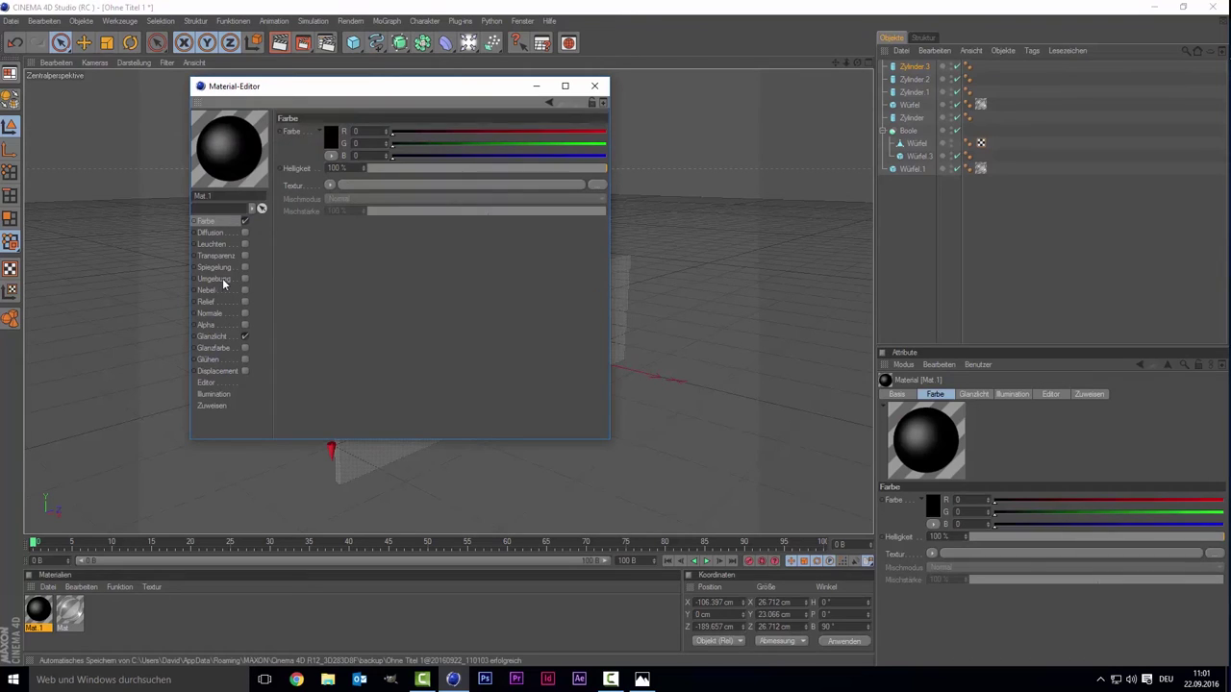
click(245, 268)
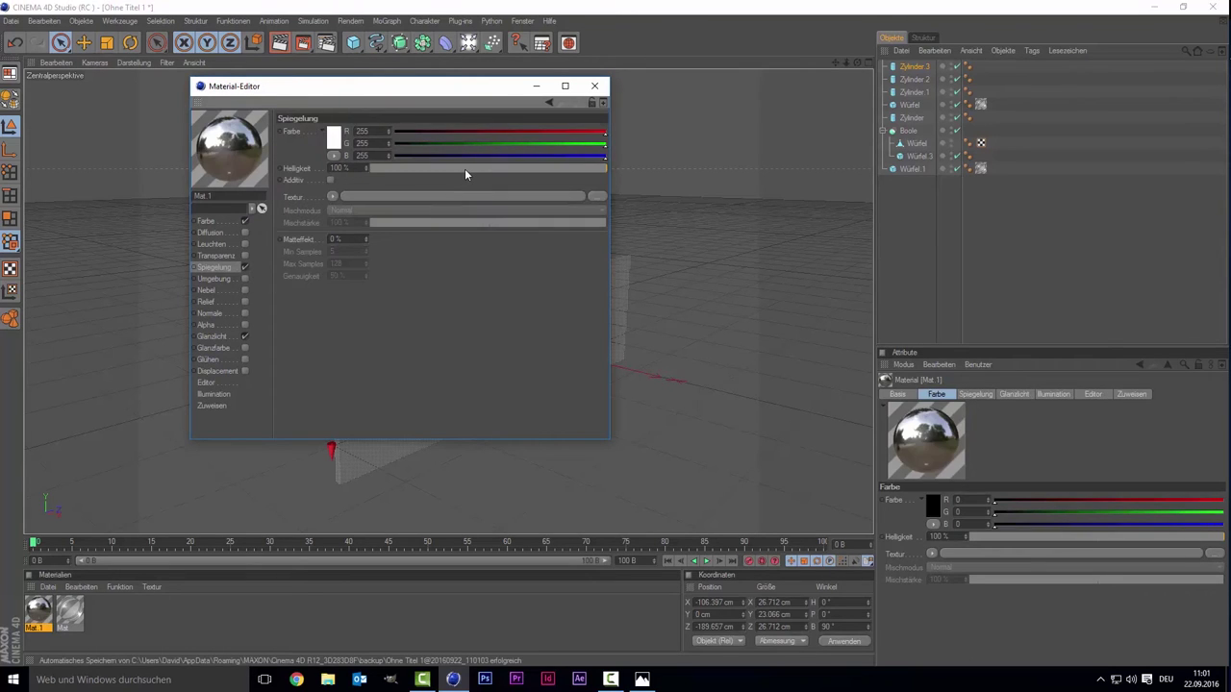
click(464, 168)
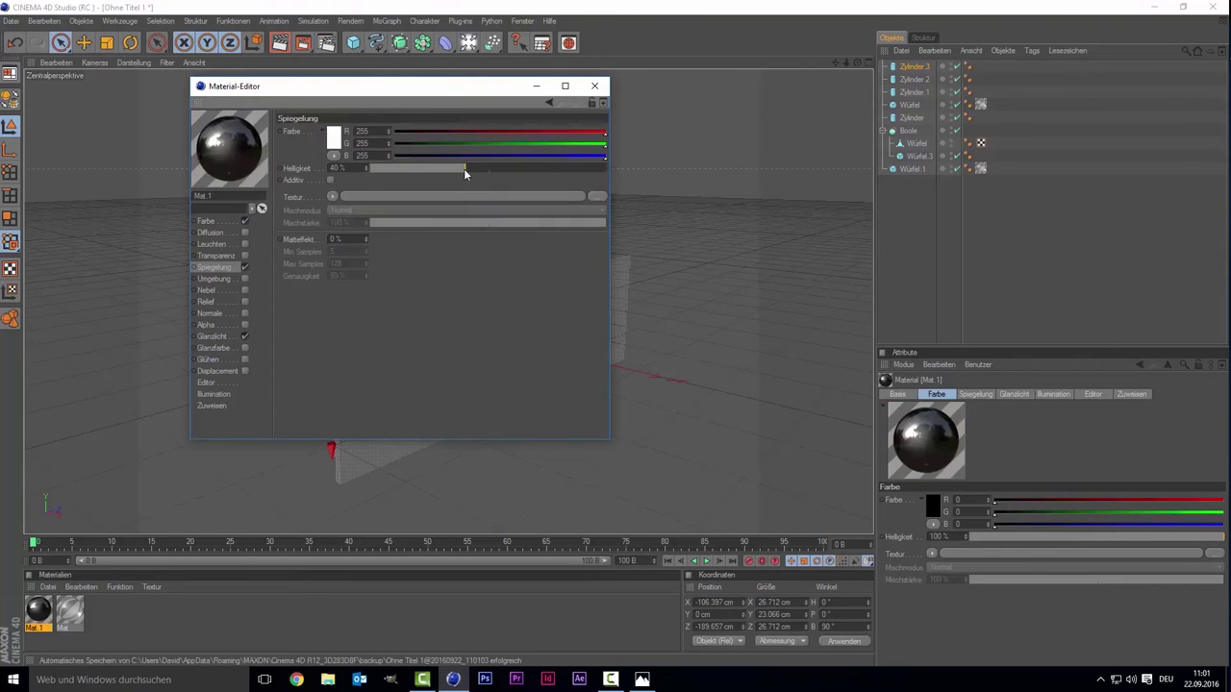
click(597, 86)
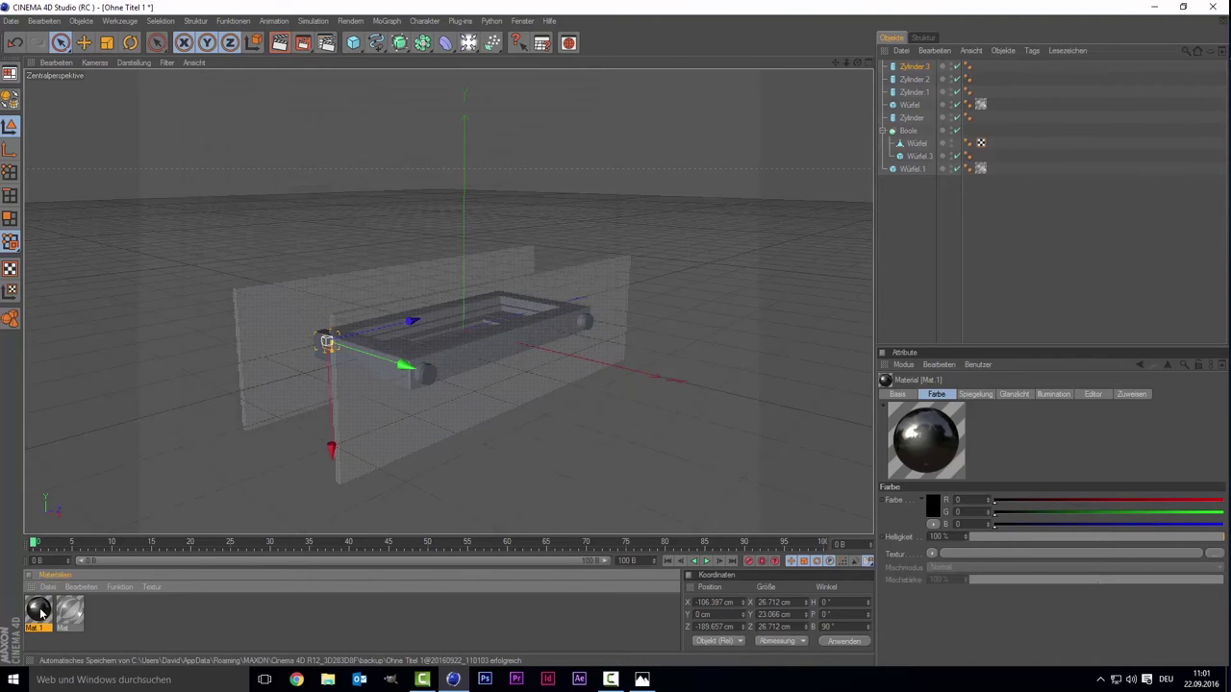
- Apply Mat.1 to the Würfel under Boole, giving the slotted base a glossy black finish
drag(41, 613, 916, 146)
drag(918, 144, 917, 145)
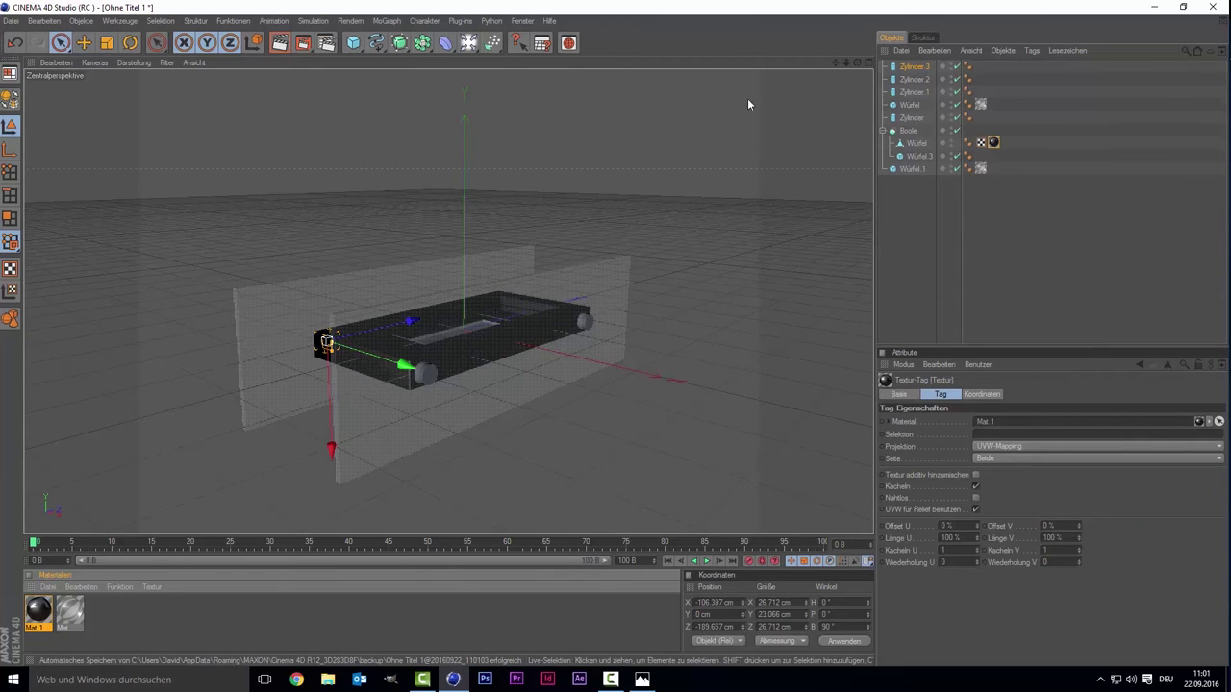
mouse_move(857, 61)
mouse_down()
mouse_move(630, 227)
mouse_move(503, 266)
mouse_up()
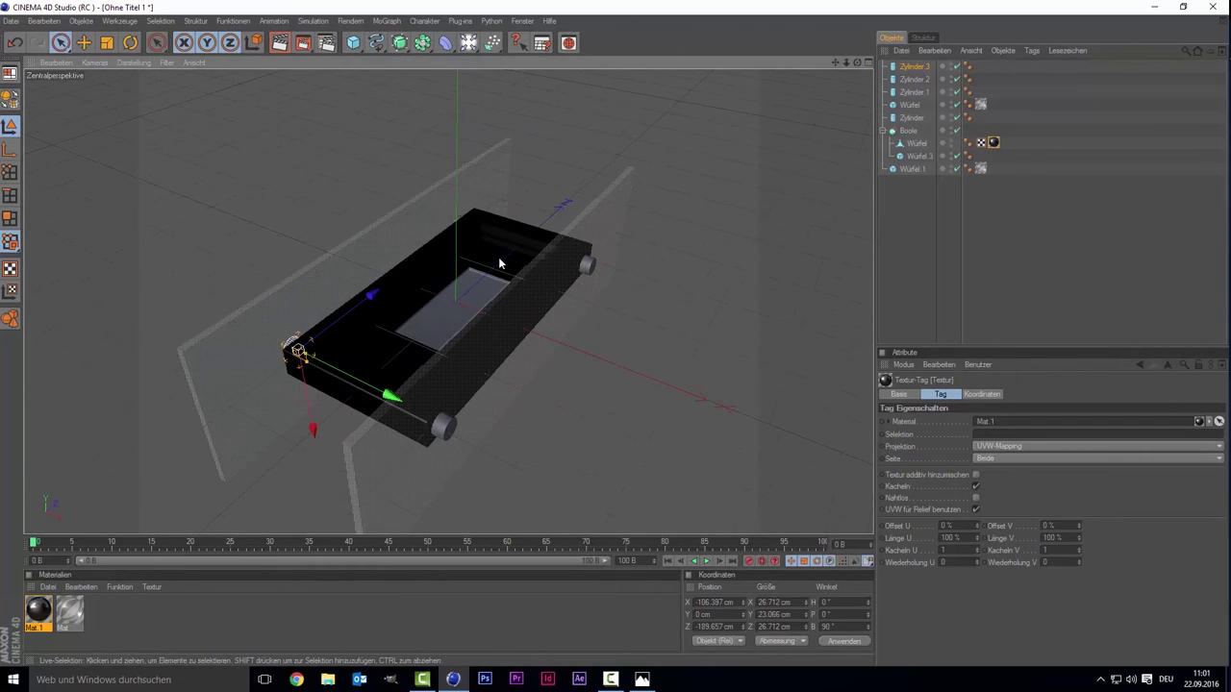
middle_click(500, 263)
middle_click(189, 271)
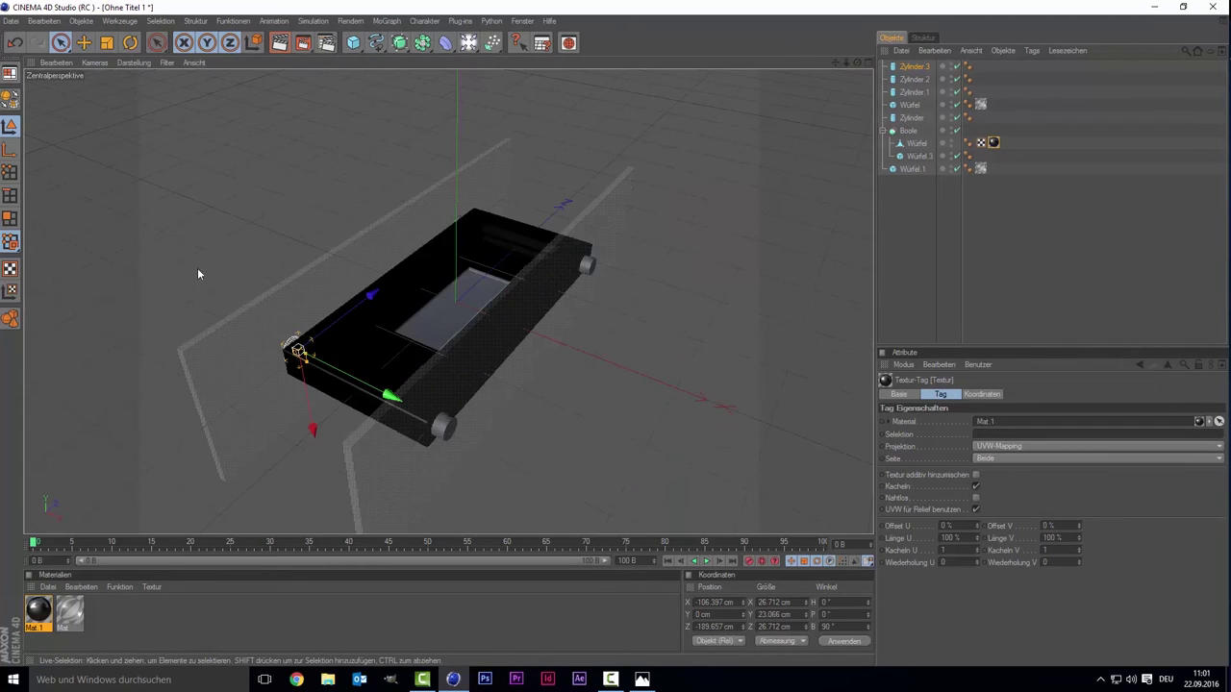
scroll(266, 215, up, 2)
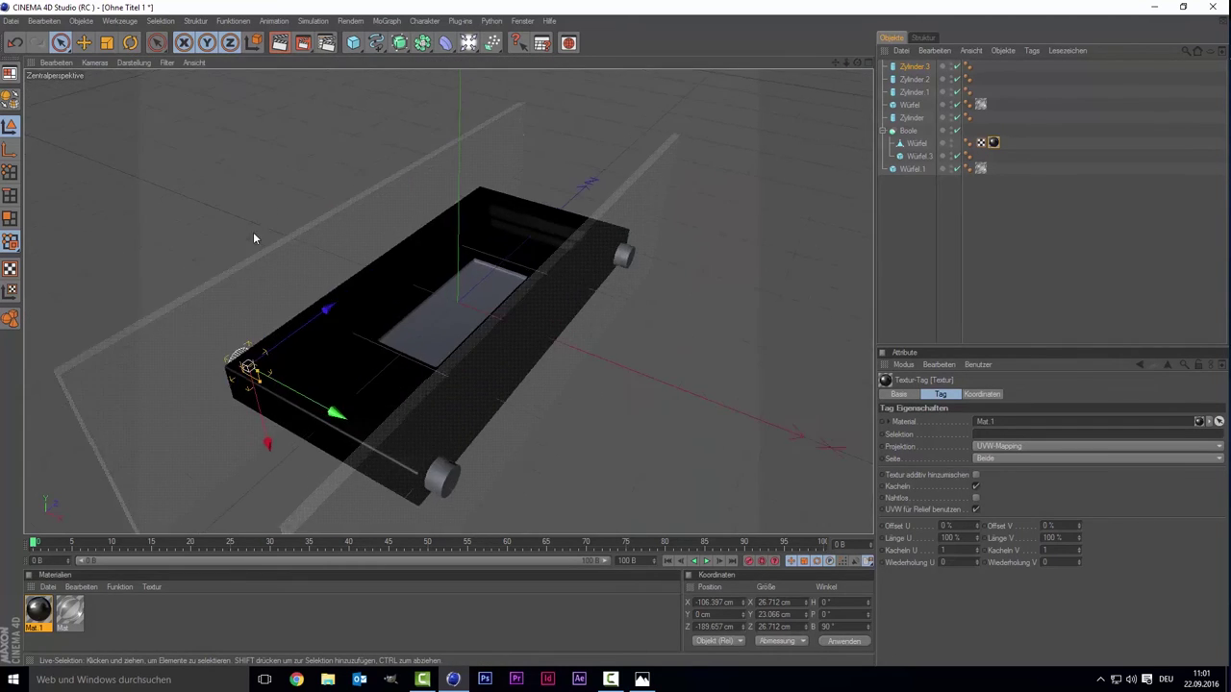
- Create Mat.2 with grey 204 colour and full 255 reflection, then select the fireplace box
double_click(109, 638)
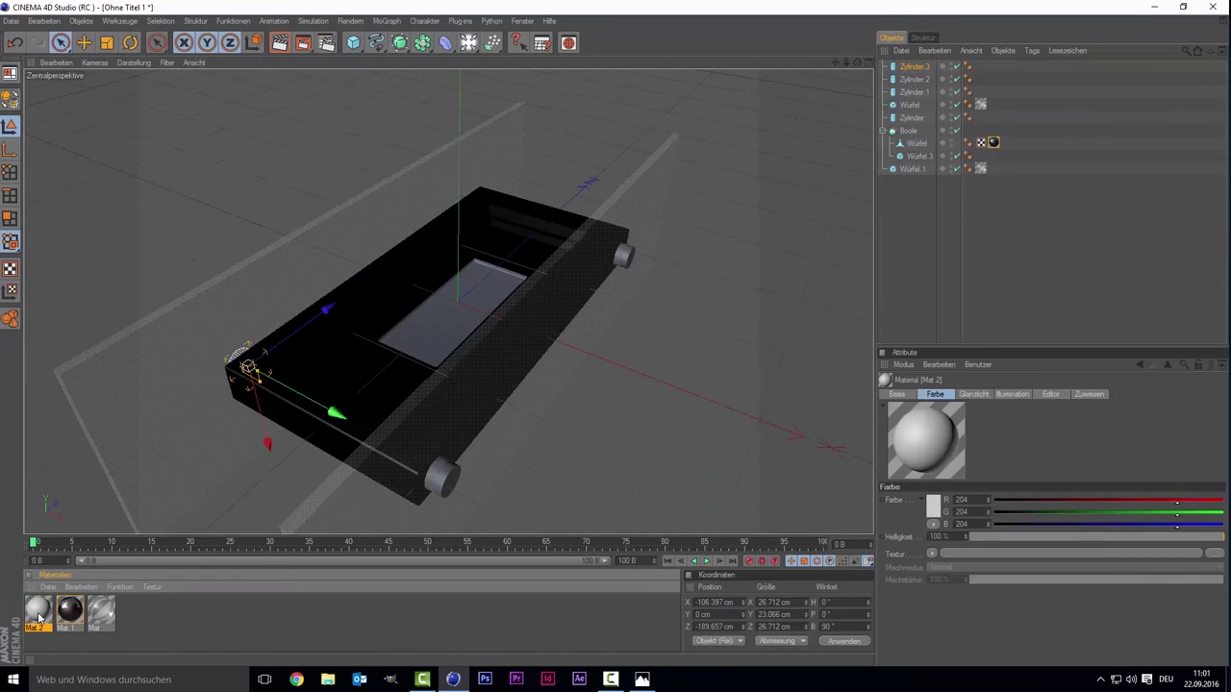
double_click(39, 616)
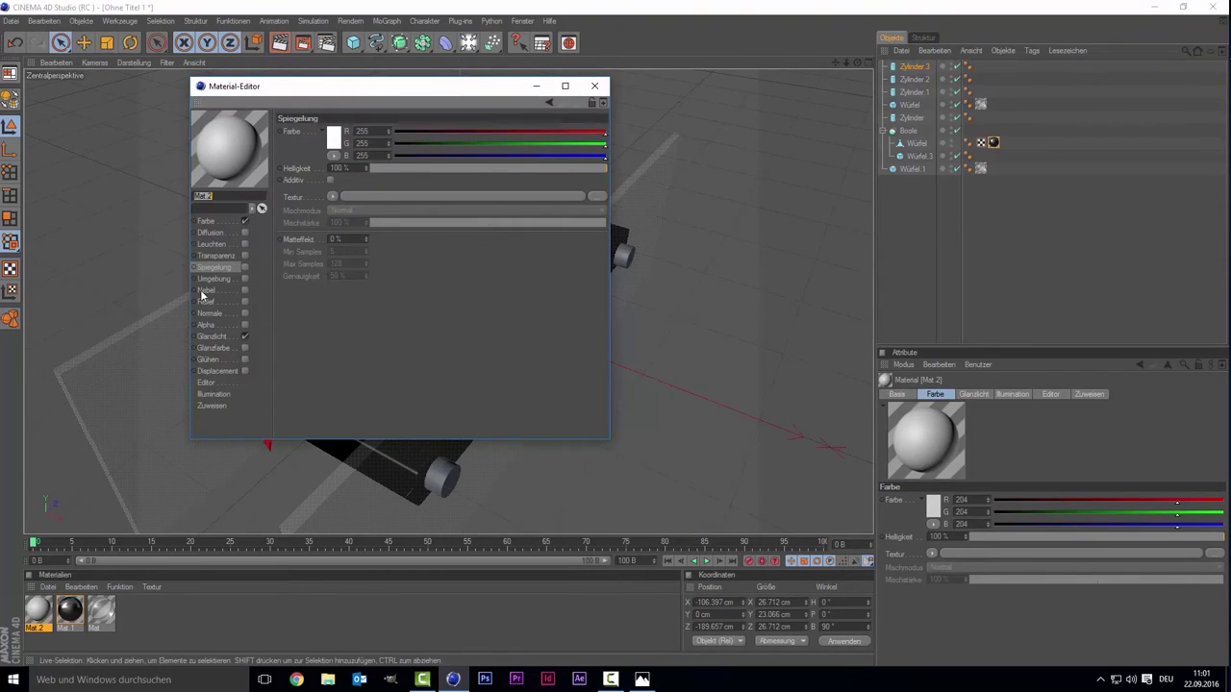
click(245, 268)
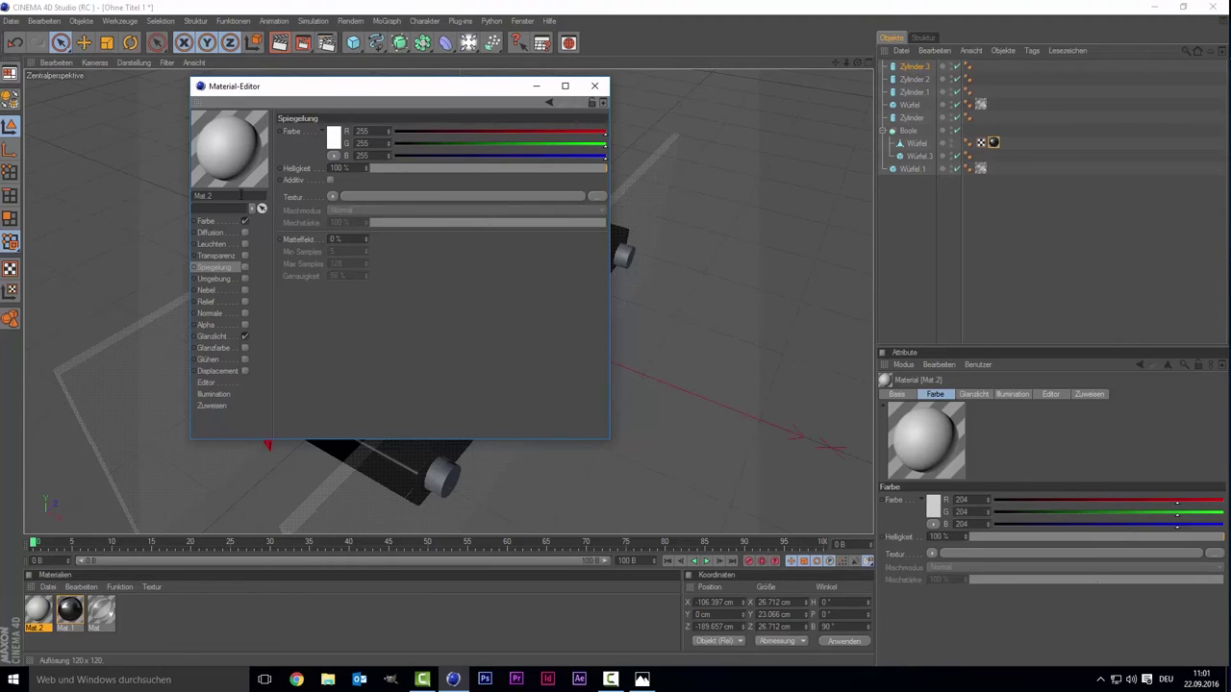
click(245, 269)
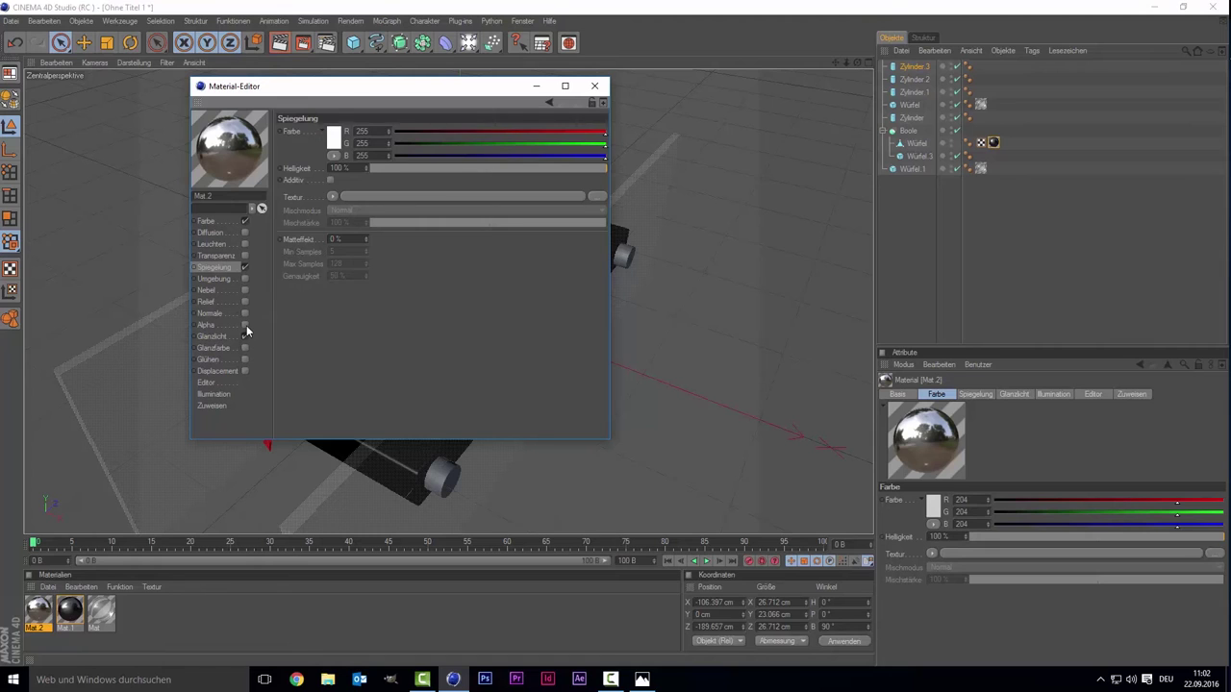
click(214, 223)
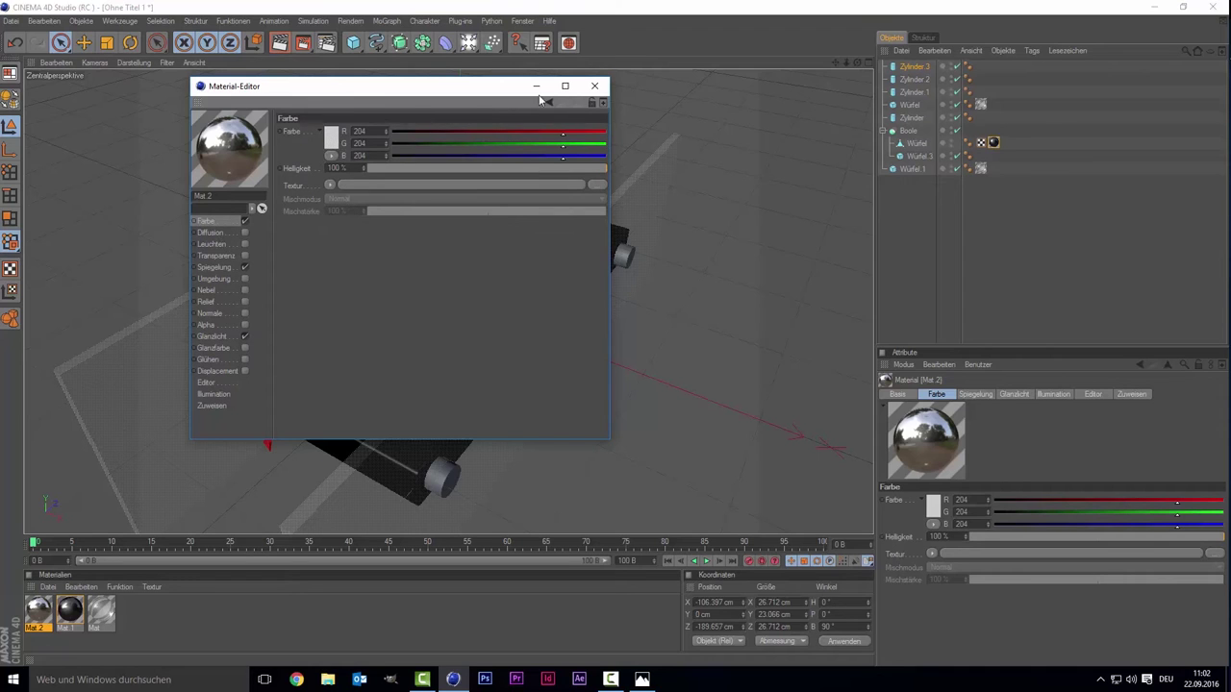
click(594, 85)
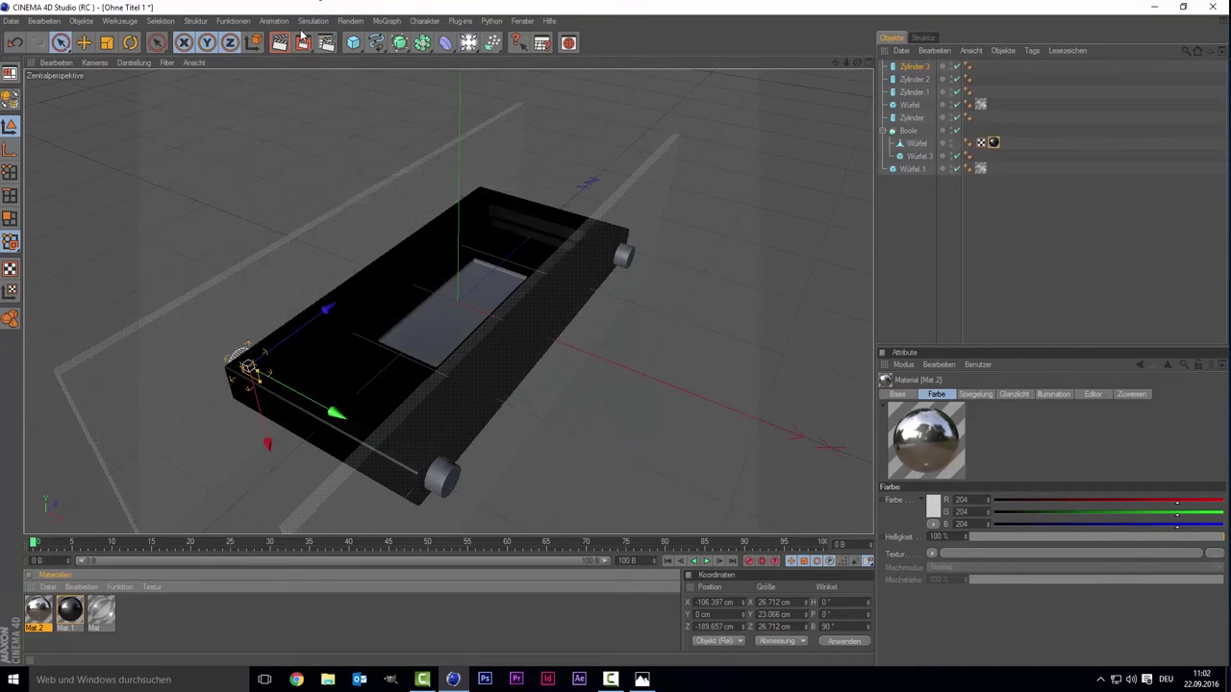
click(345, 365)
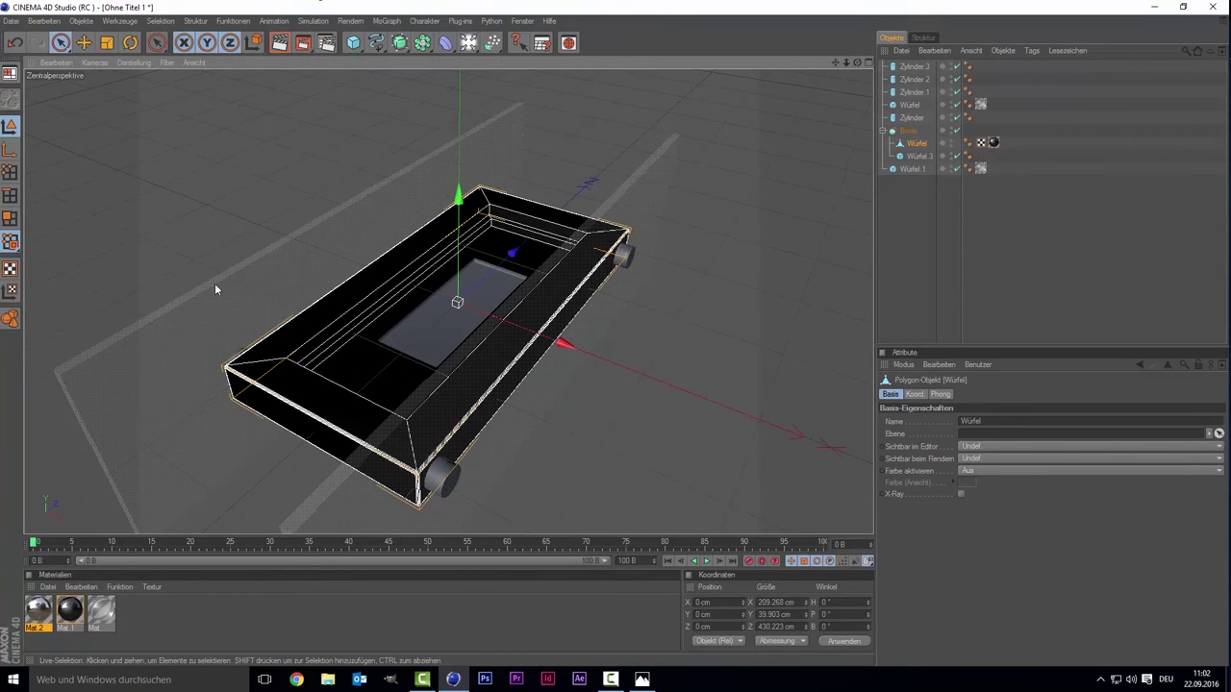
- Ring-select the inner rim polygons in Polygons mode and apply Mat.2 to them
click(10, 219)
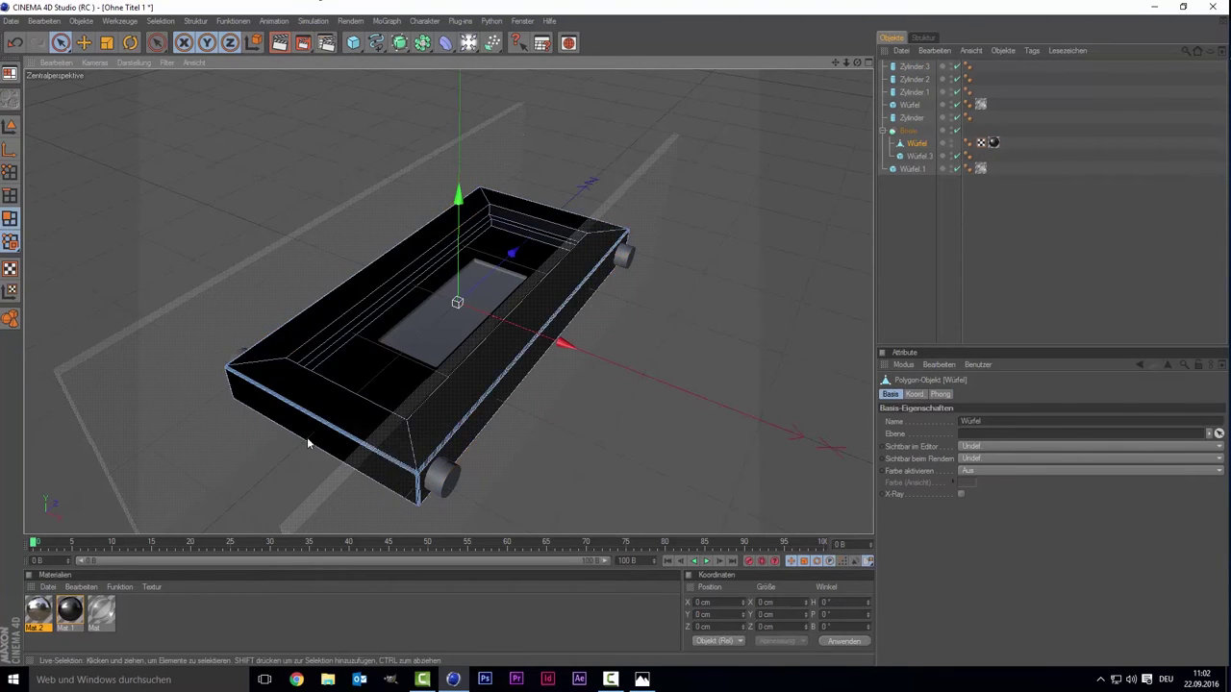
click(160, 21)
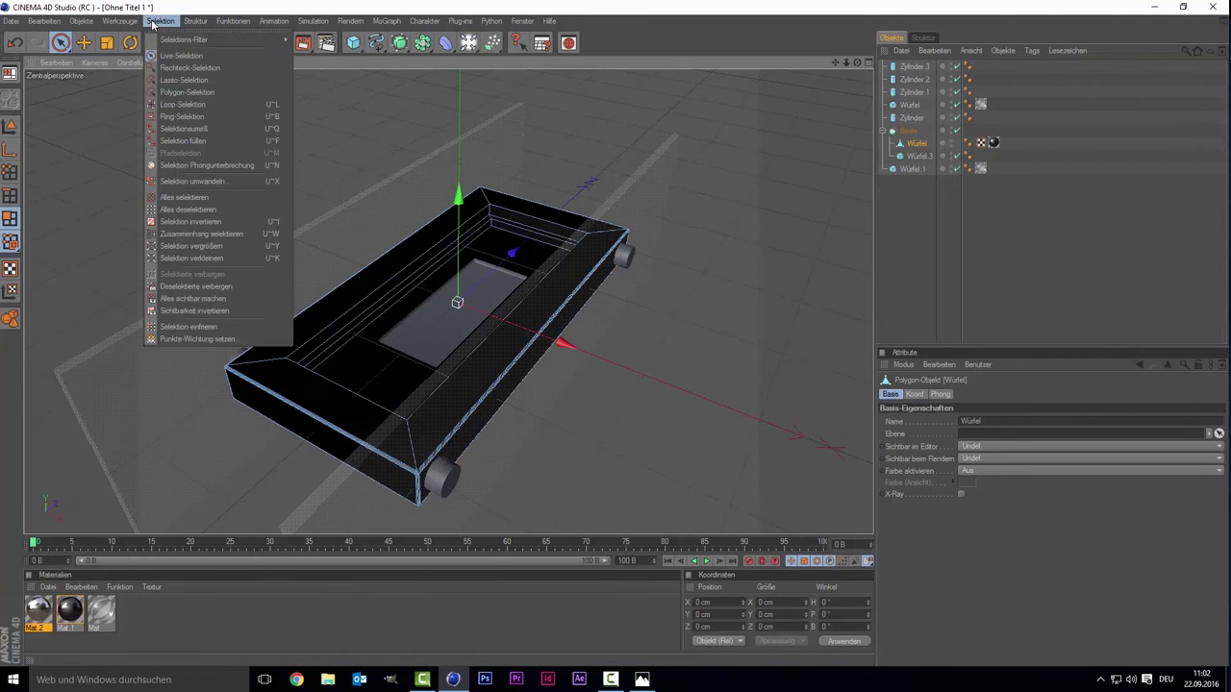
click(196, 116)
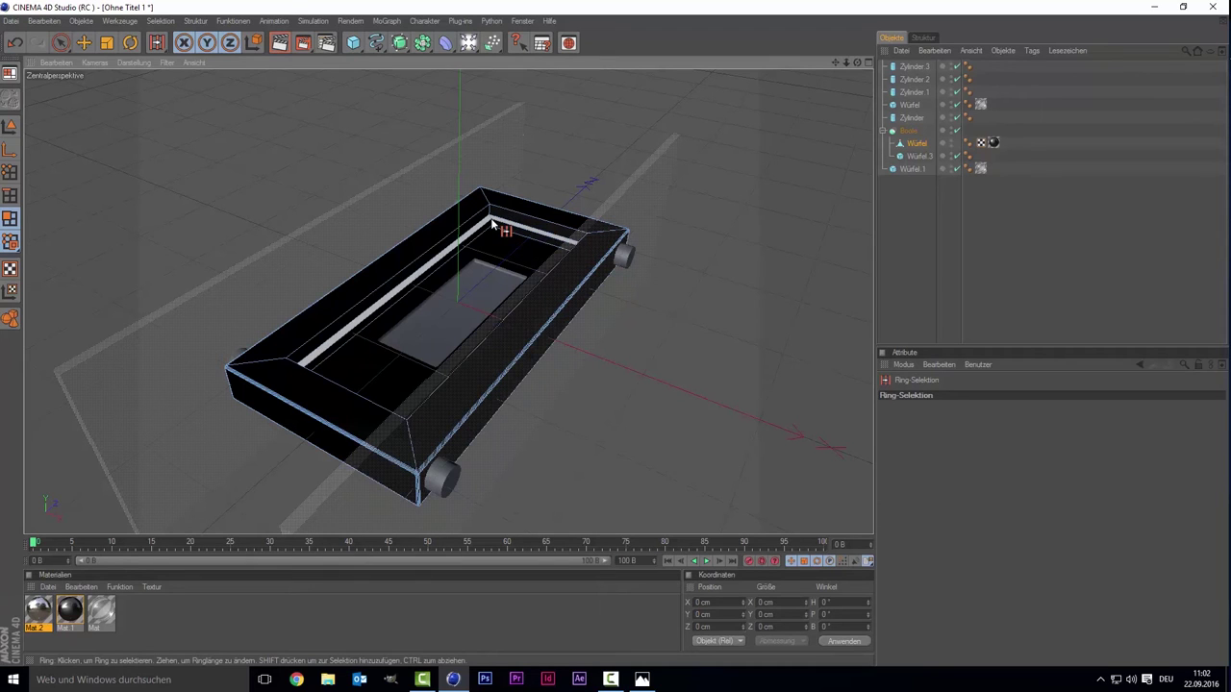
click(492, 226)
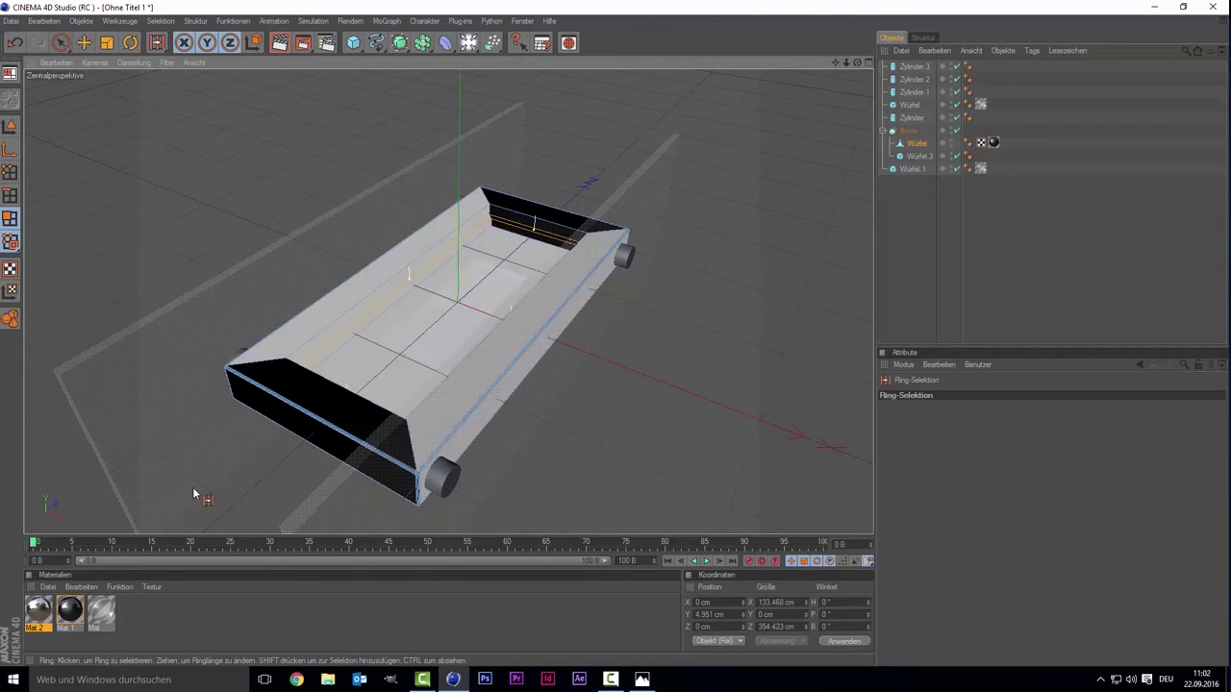
click(35, 620)
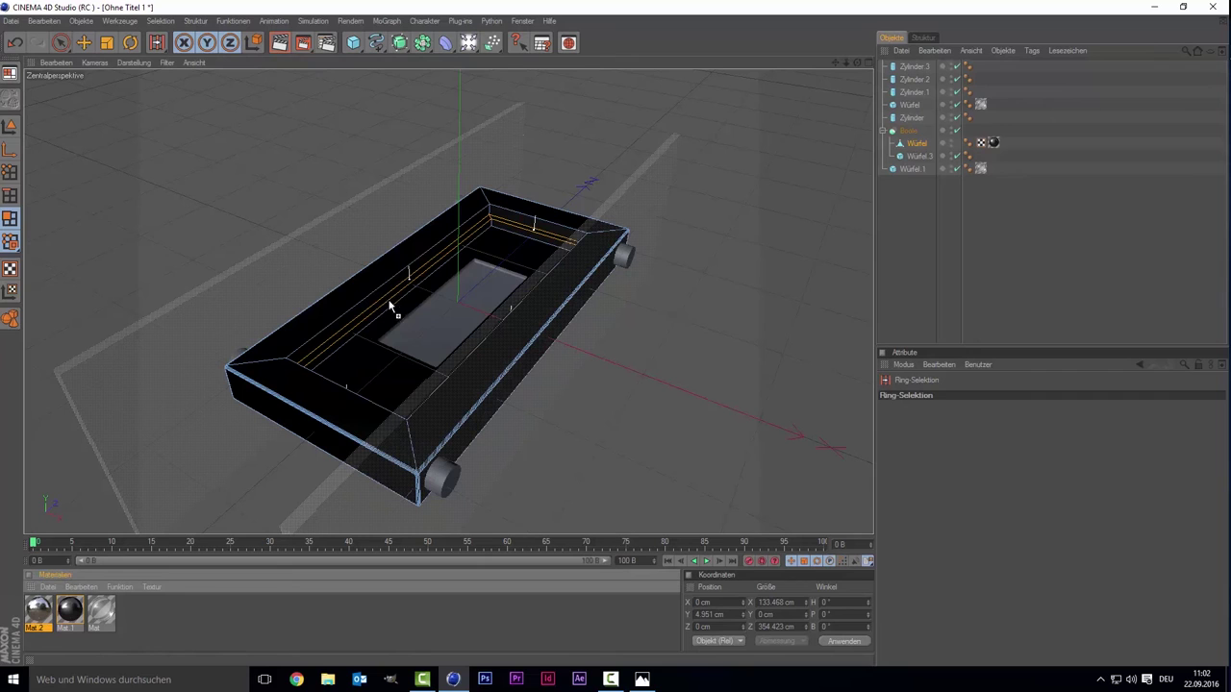
drag(382, 303, 383, 302)
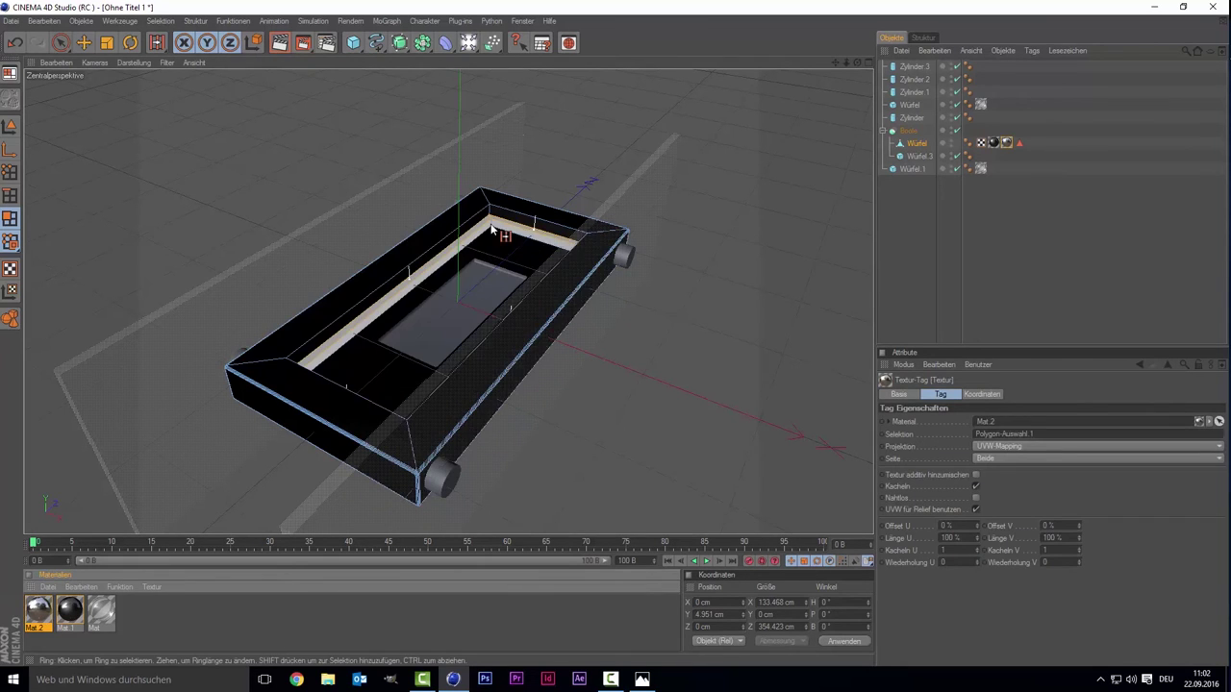
mouse_move(42, 614)
mouse_down()
mouse_move(115, 524)
mouse_move(520, 235)
mouse_move(416, 388)
mouse_move(381, 344)
mouse_up()
- Live-select the inner floor around the burner opening and apply Mat.2, checking the reference photo
click(60, 42)
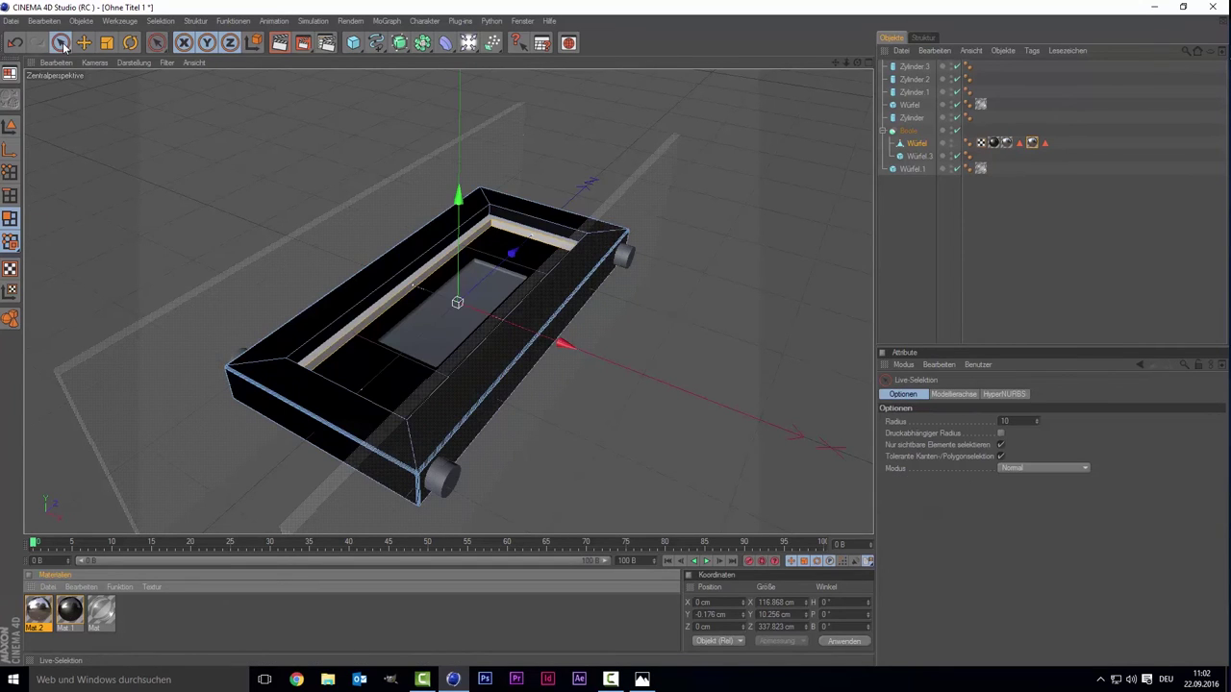
click(350, 368)
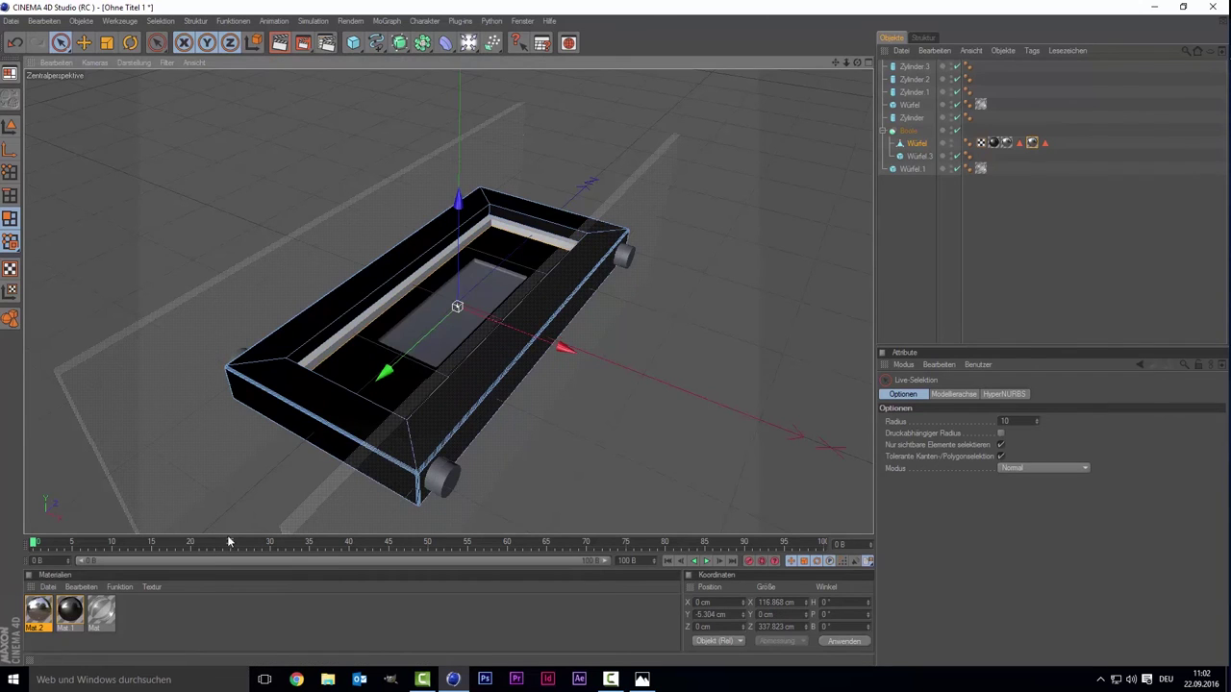
drag(40, 620, 372, 387)
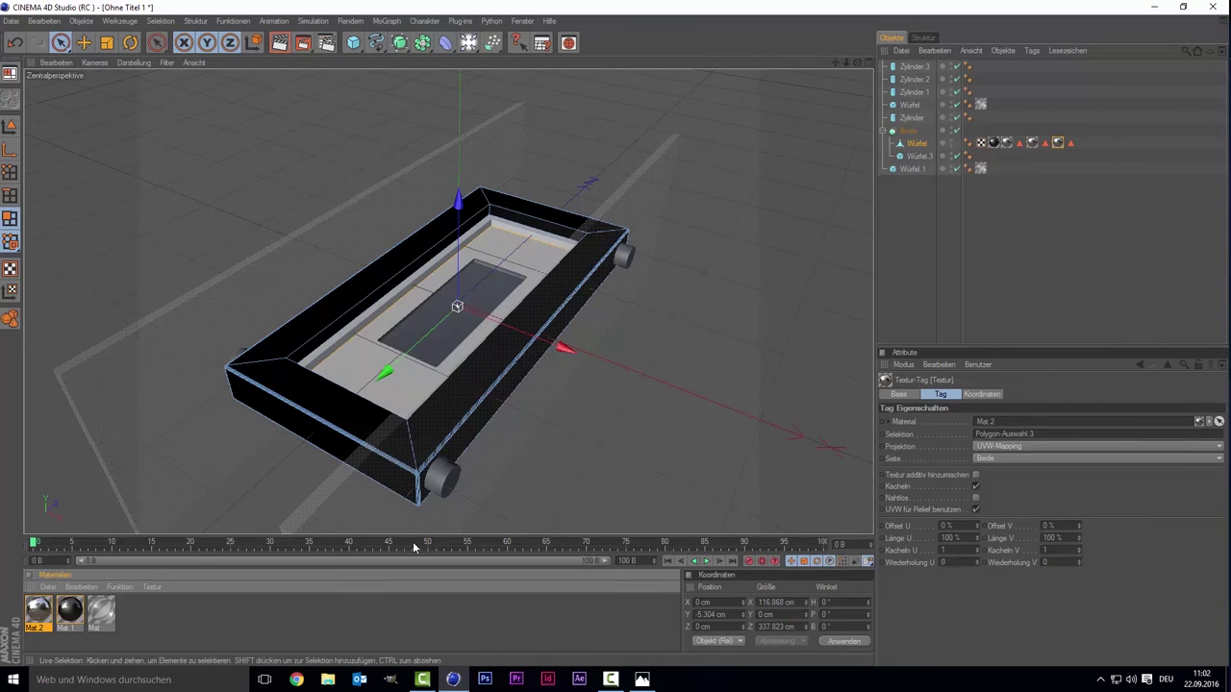
click(642, 680)
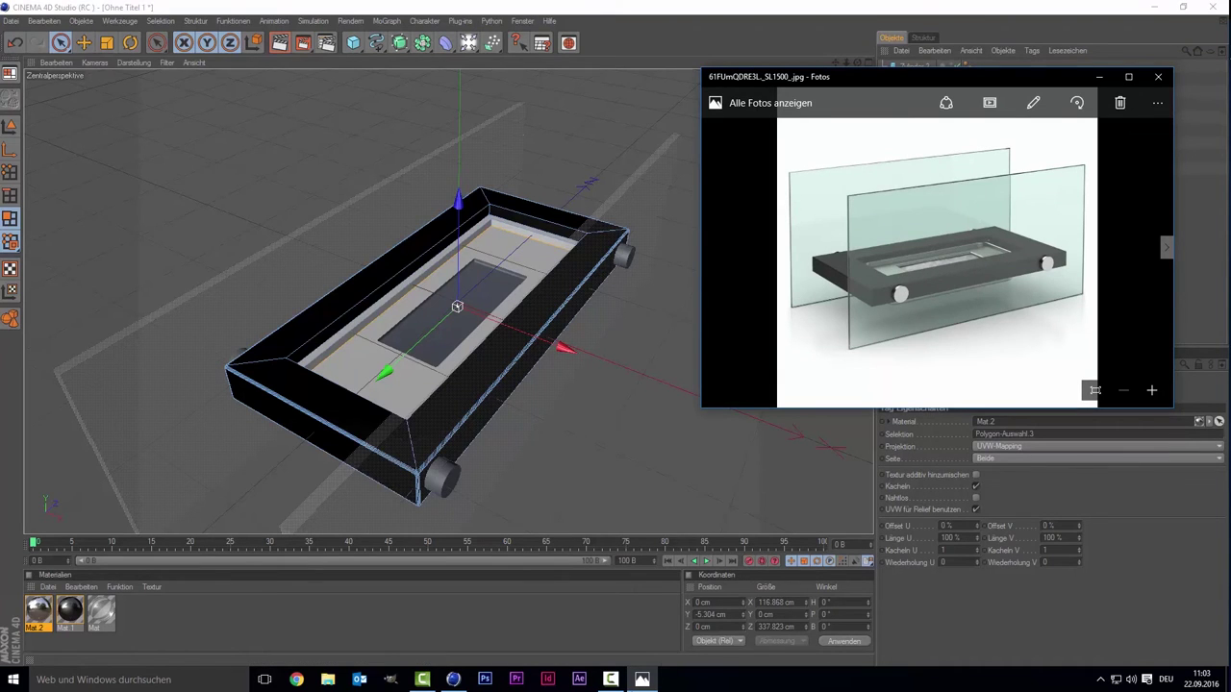
click(643, 681)
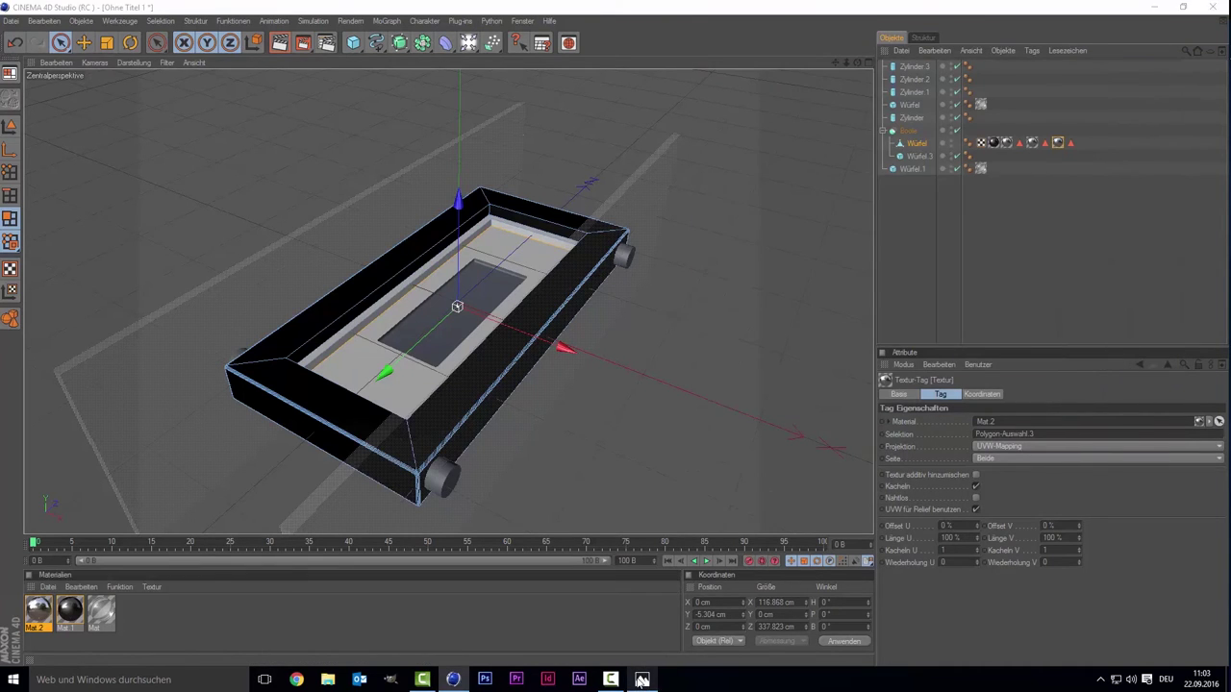
click(643, 681)
click(642, 681)
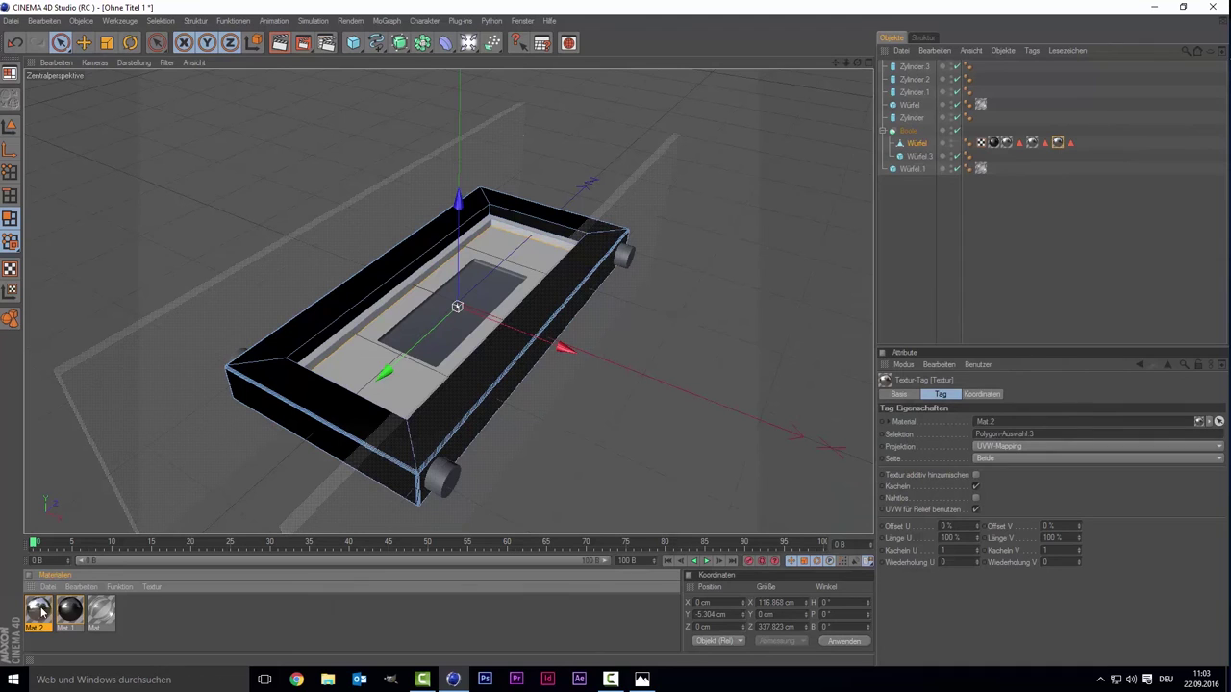
- Create Mat.3 with reflection and the Relief bump channel enabled
double_click(123, 614)
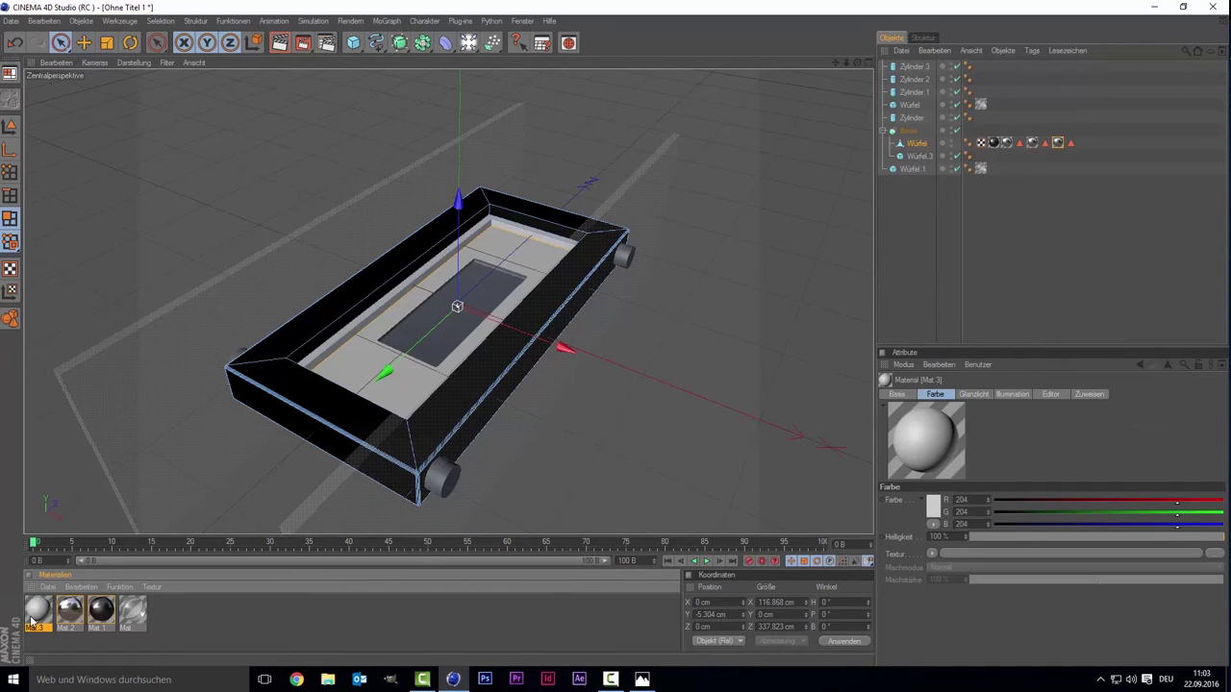
double_click(39, 610)
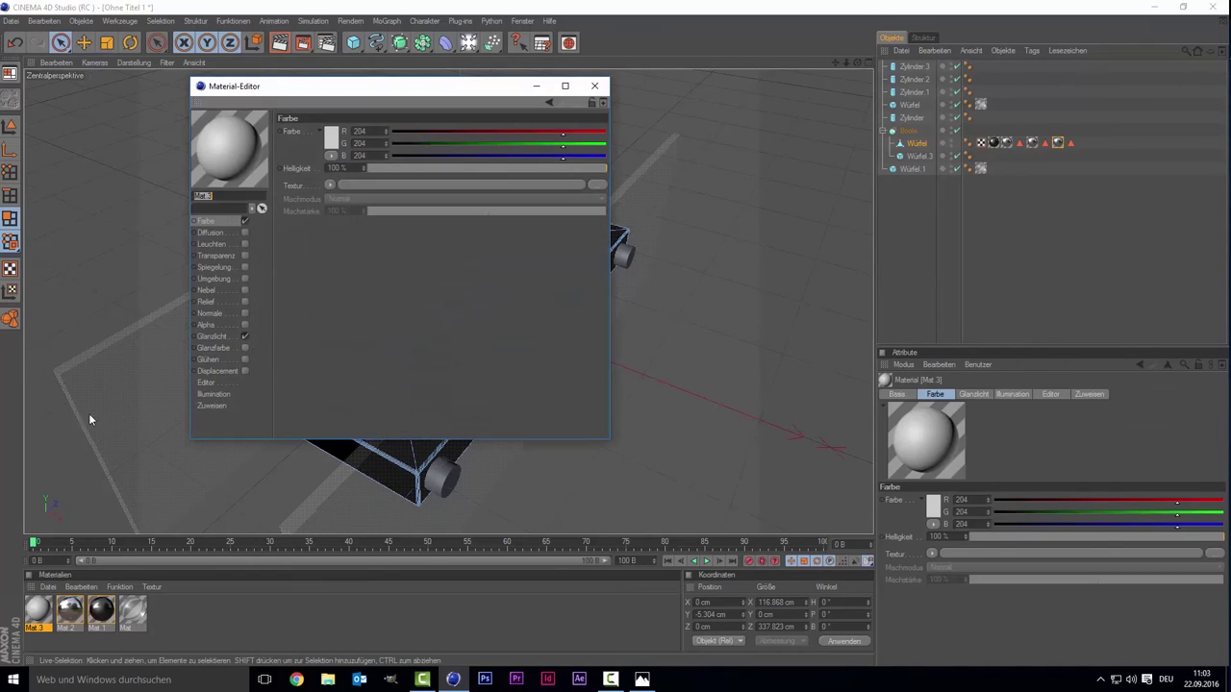
click(245, 267)
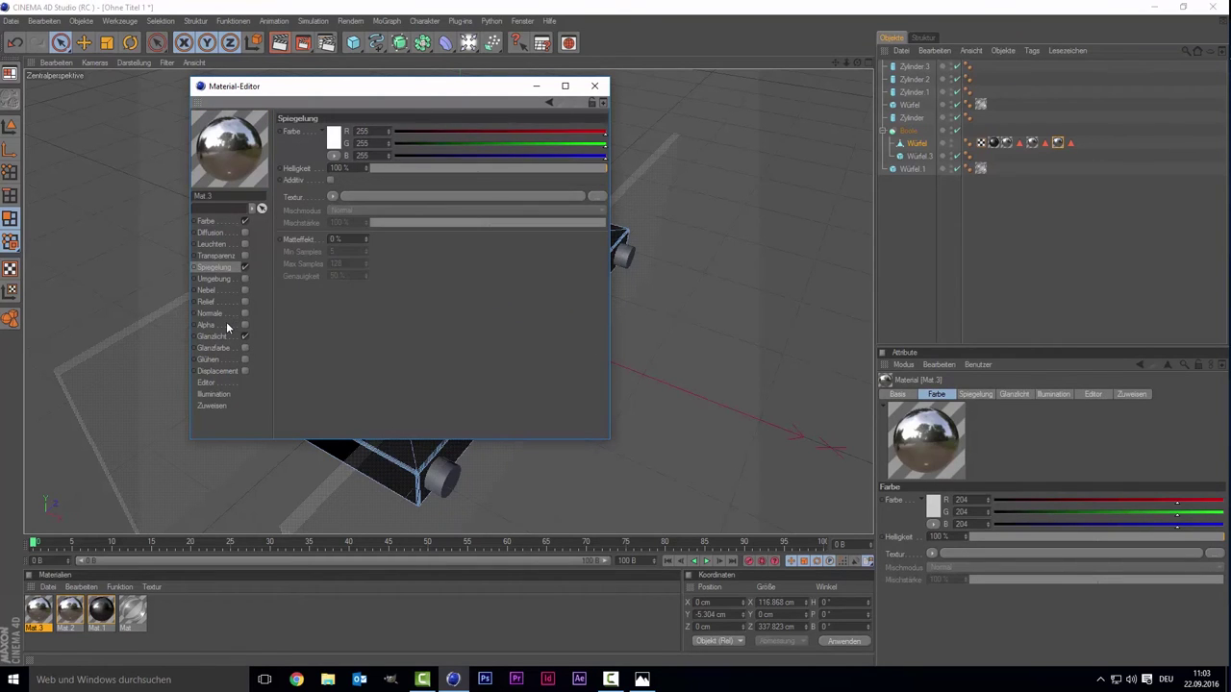
click(232, 327)
click(225, 303)
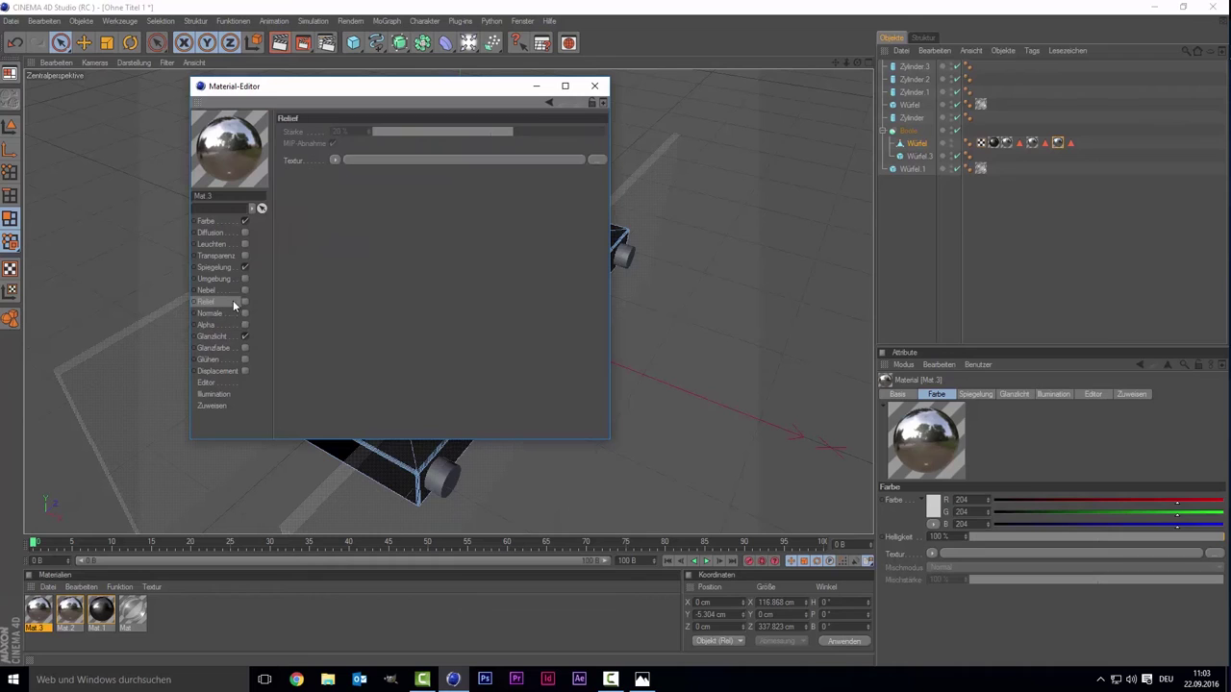
click(245, 302)
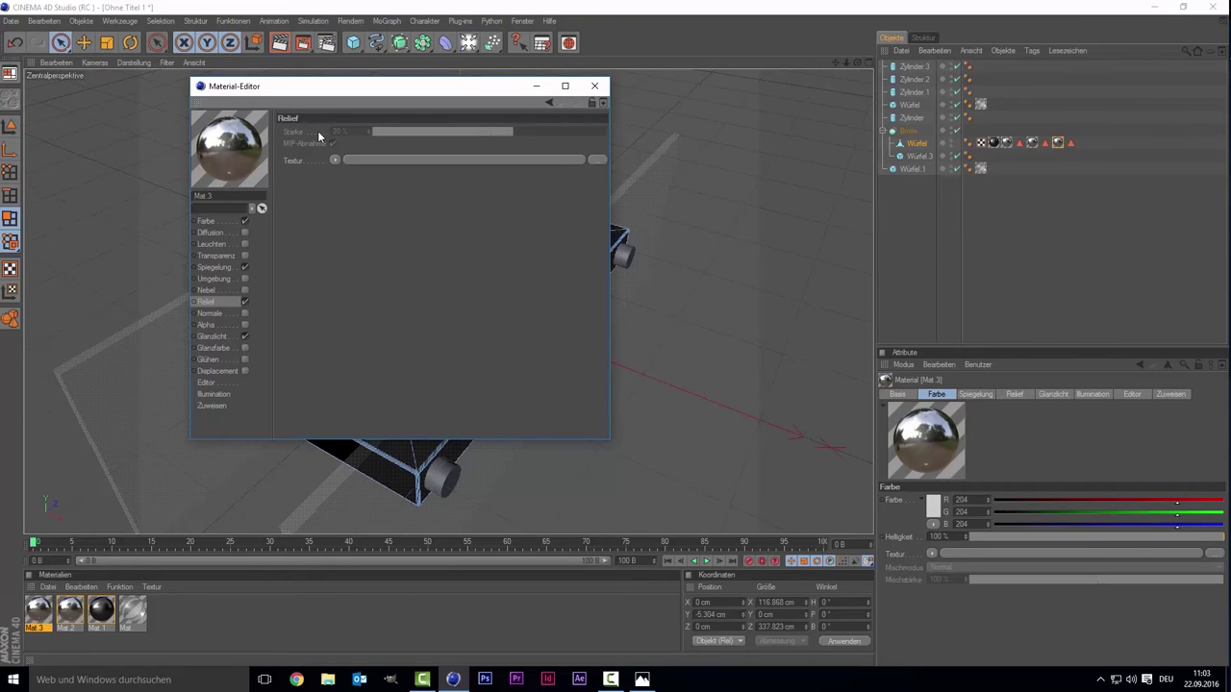
- Use a Noise shader at about 386% size as the bump, and apply Mat.3 to Würfel.3
click(337, 160)
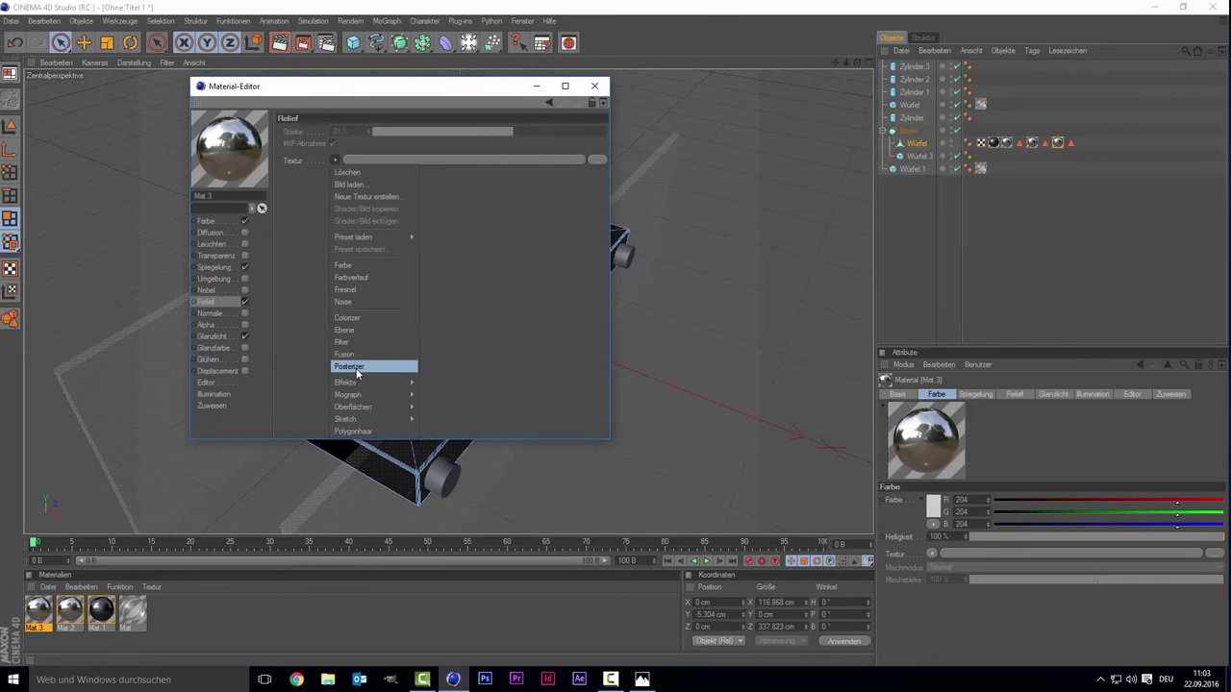
click(354, 302)
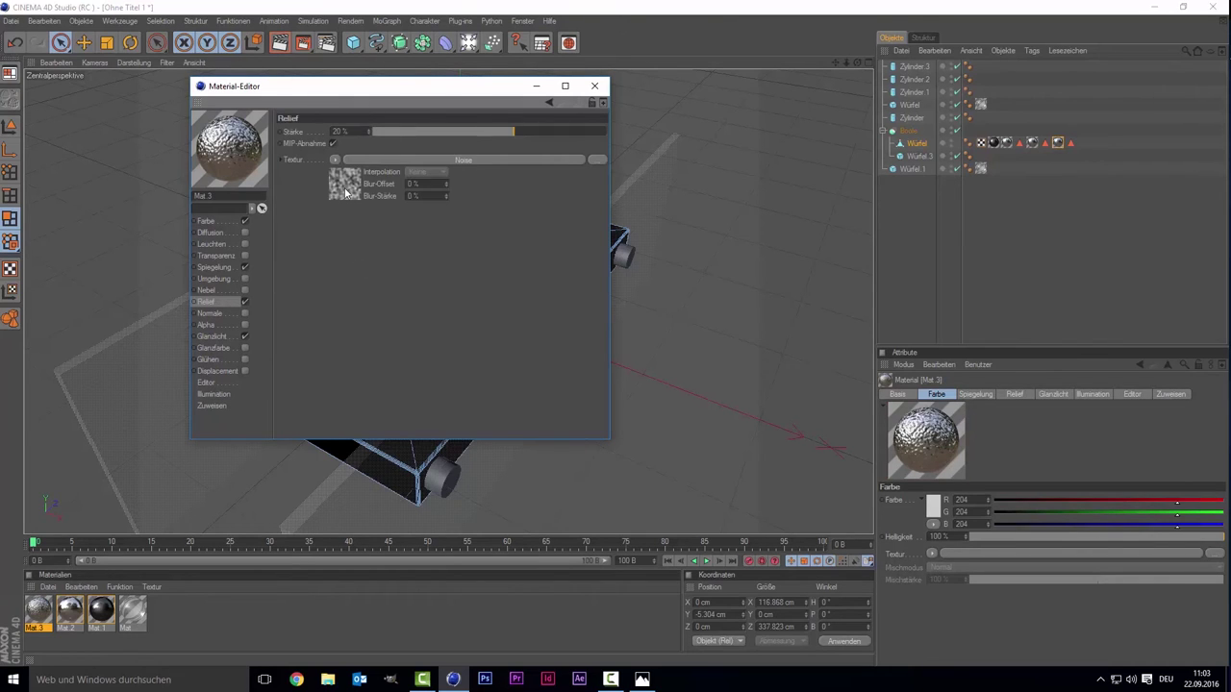
click(345, 192)
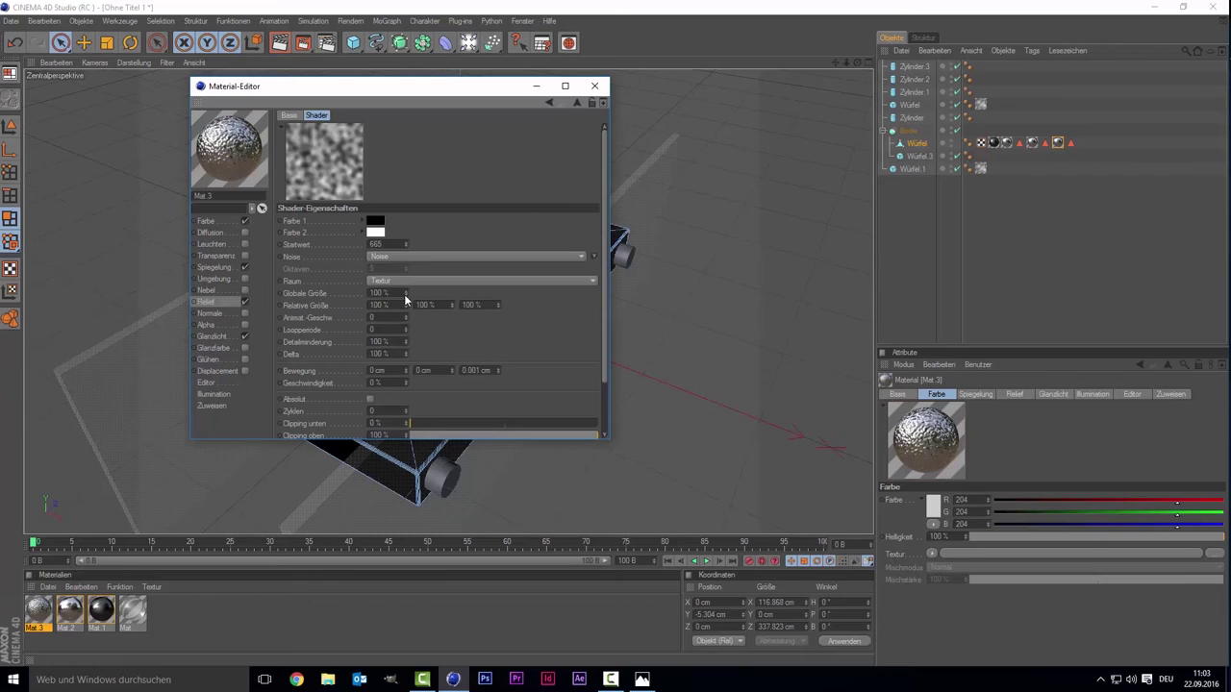
mouse_move(407, 291)
mouse_down()
mouse_move(407, 260)
mouse_move(411, 301)
mouse_up()
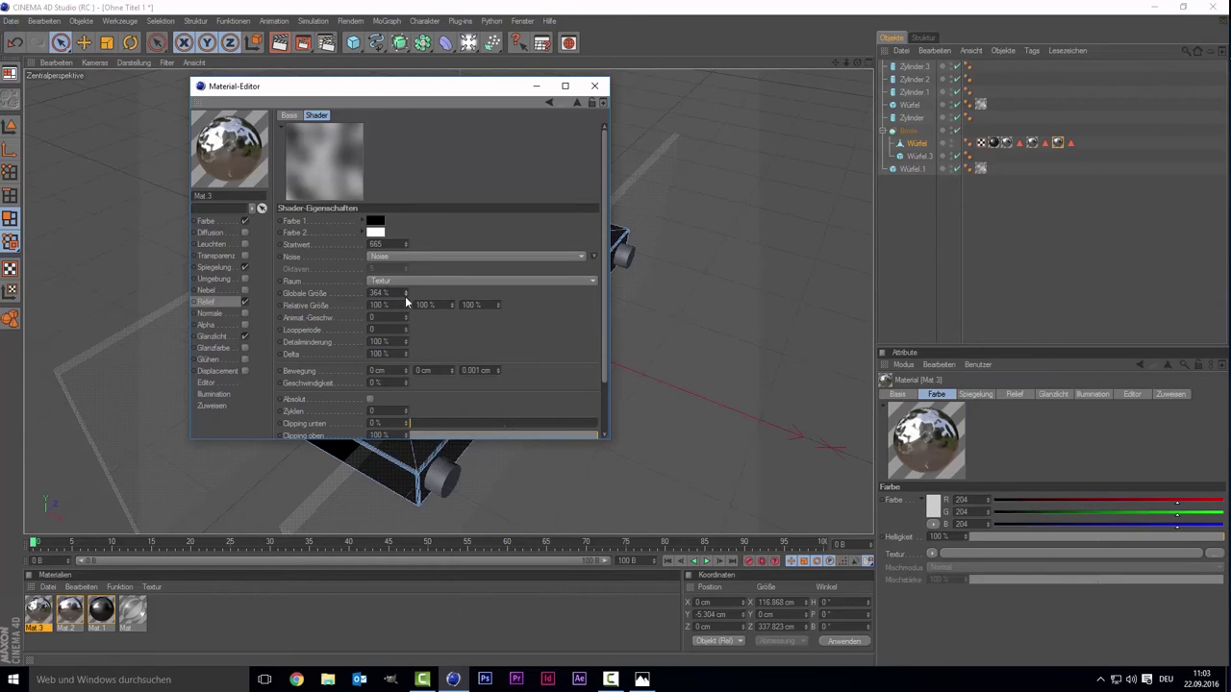
scroll(387, 324, down, 1)
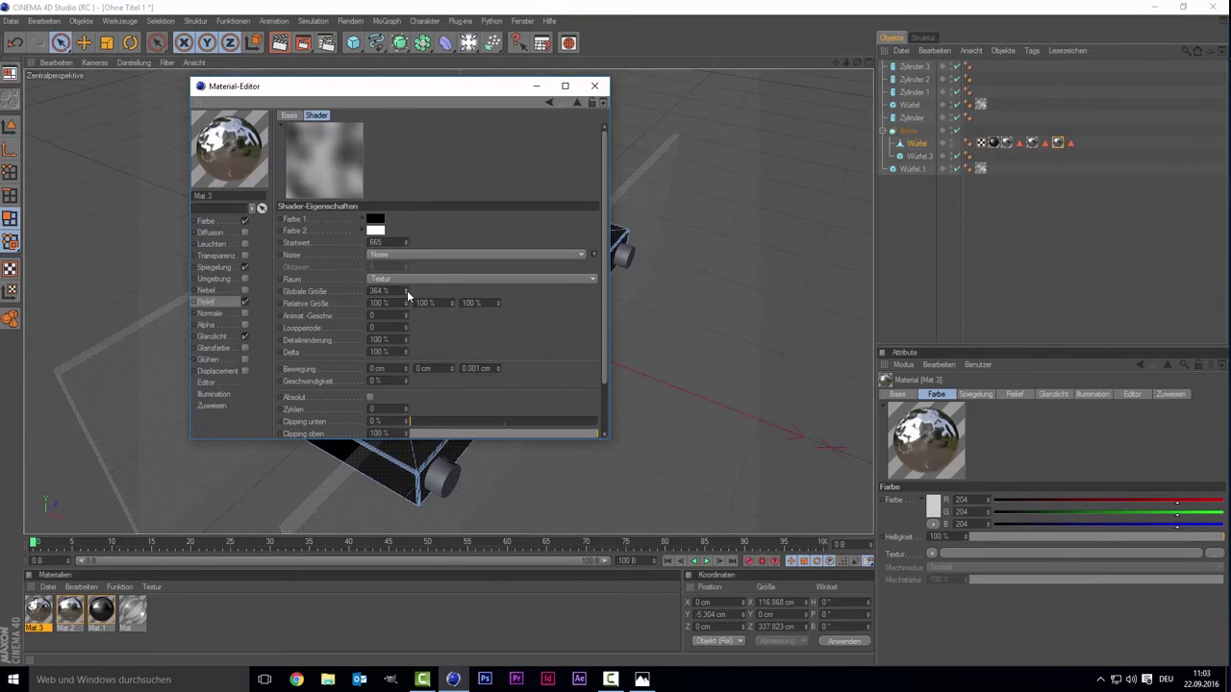
drag(407, 291, 401, 289)
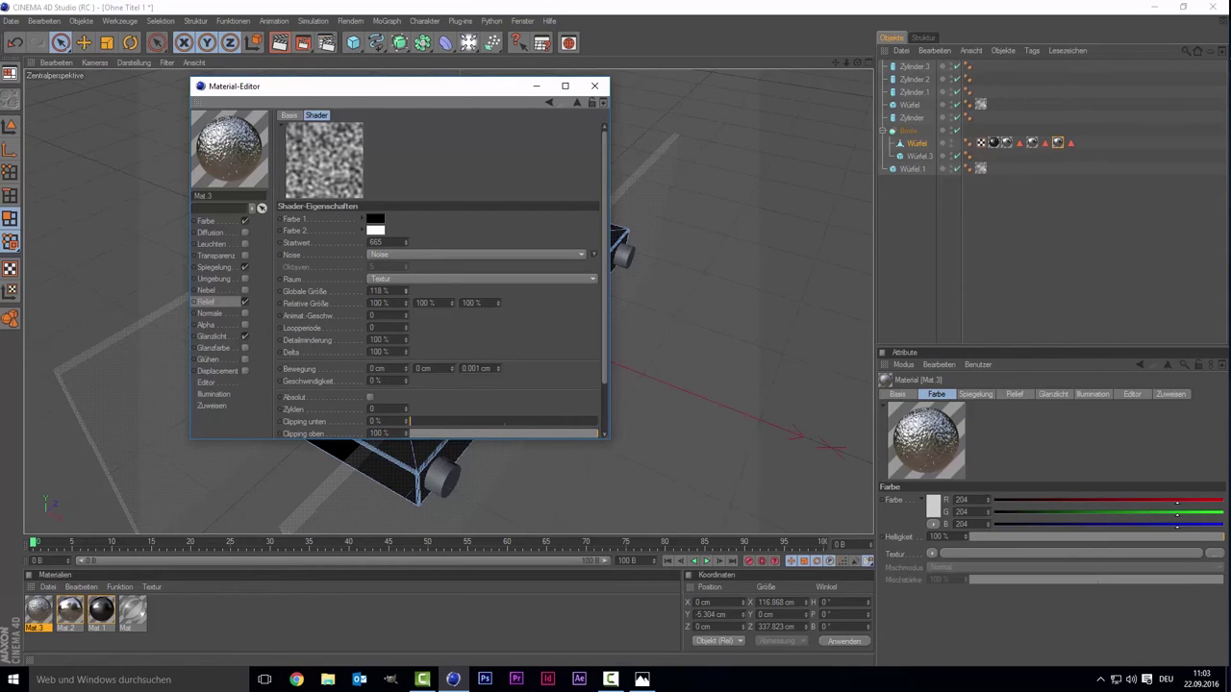
drag(405, 291, 407, 287)
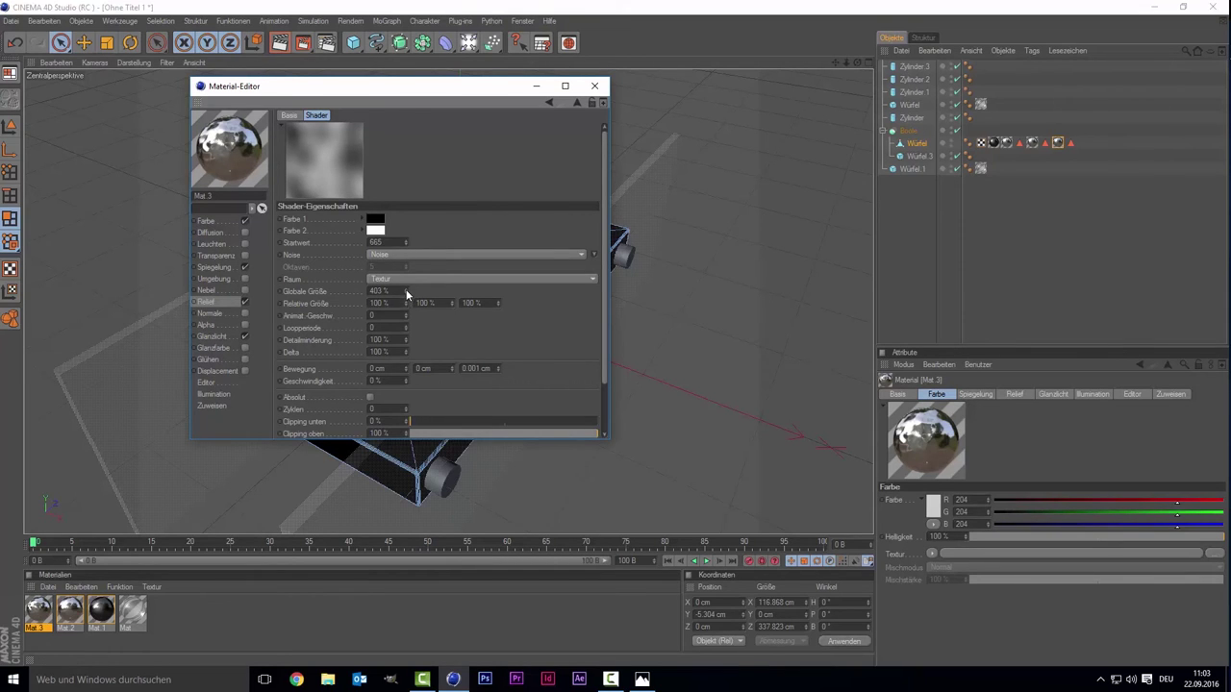
drag(406, 291, 406, 296)
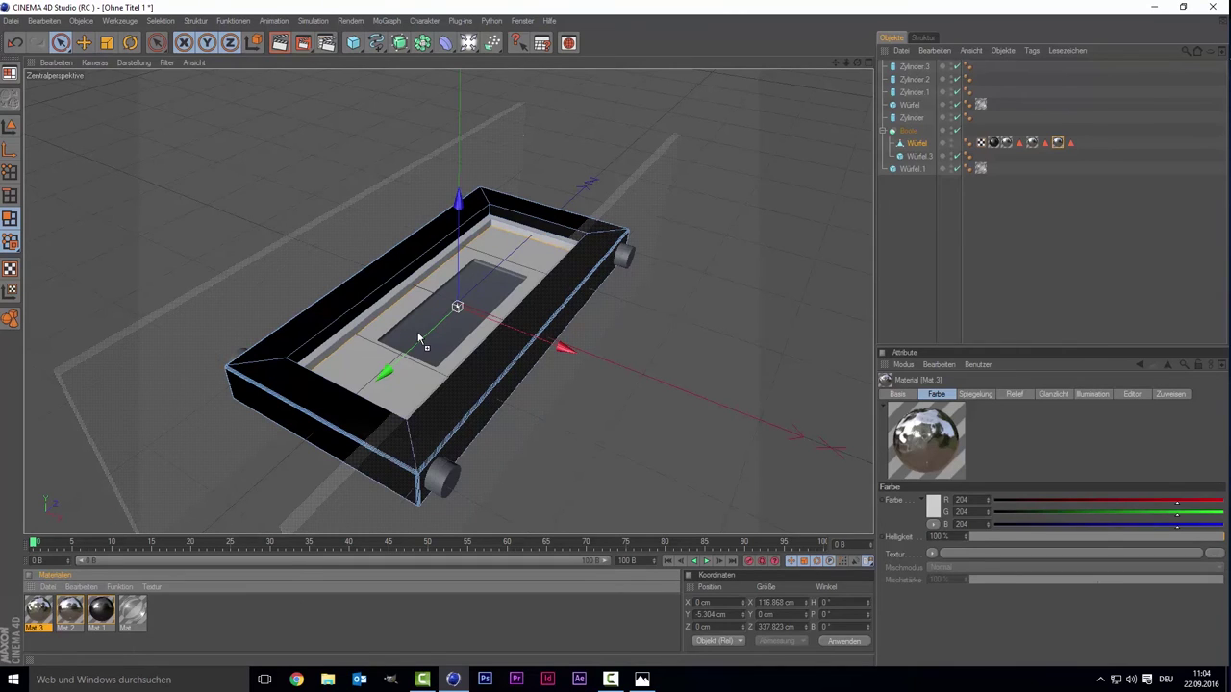
drag(298, 354, 420, 335)
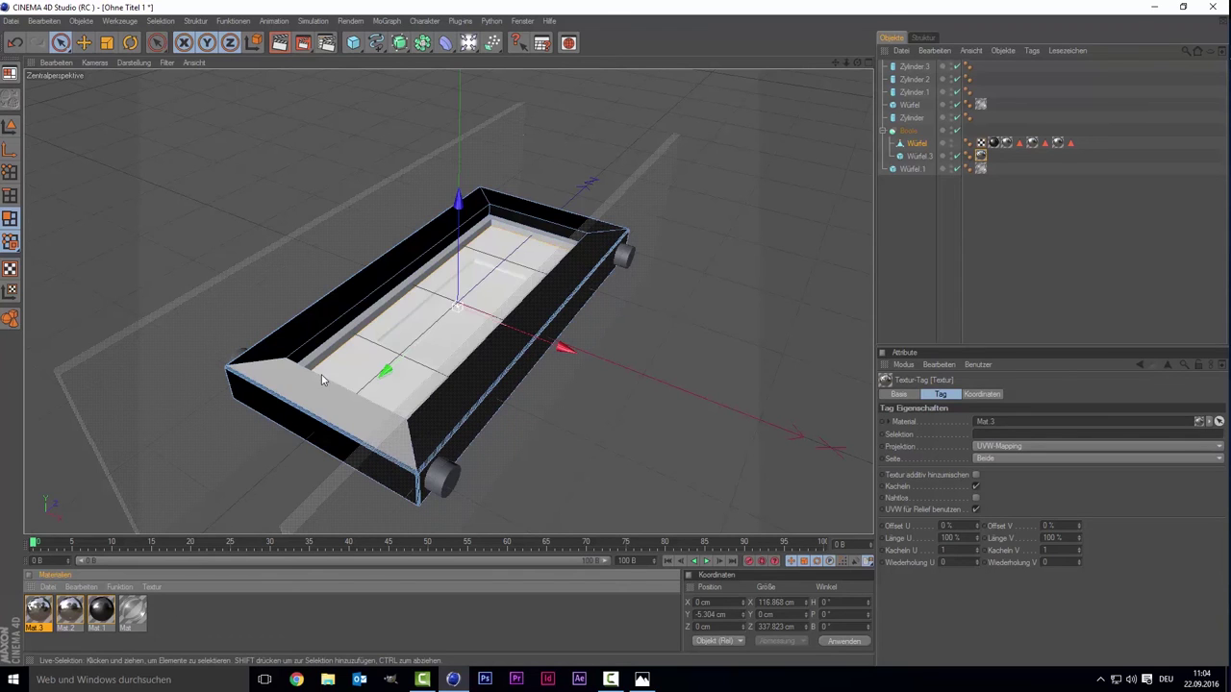
alt+drag(252, 412, 452, 454)
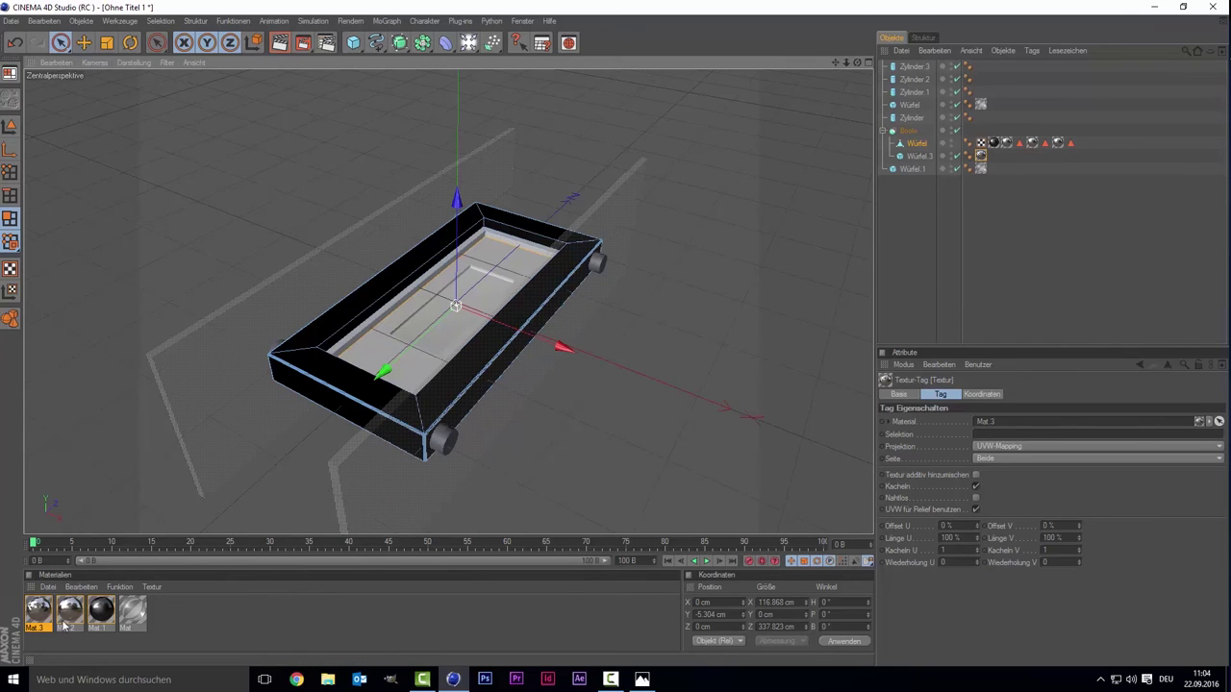
- Set Mat.2's Spiegelung Mattheit to about 30% for a satin, blurred chrome reflection
click(70, 615)
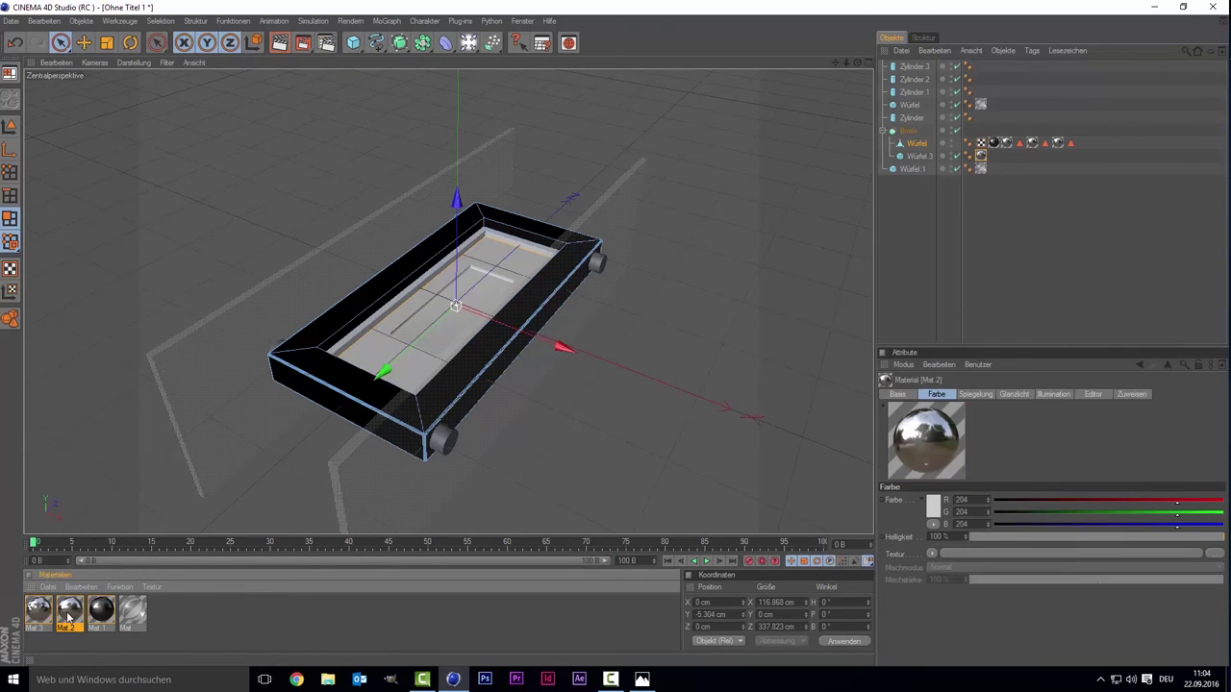
double_click(70, 616)
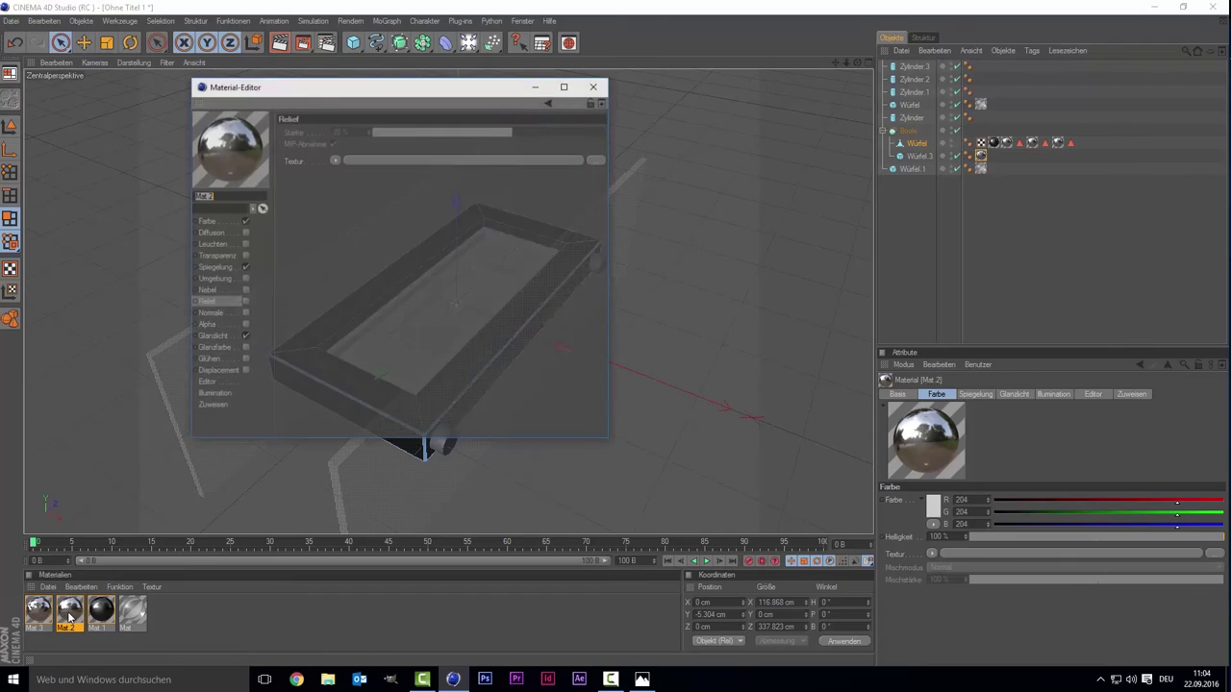
click(213, 268)
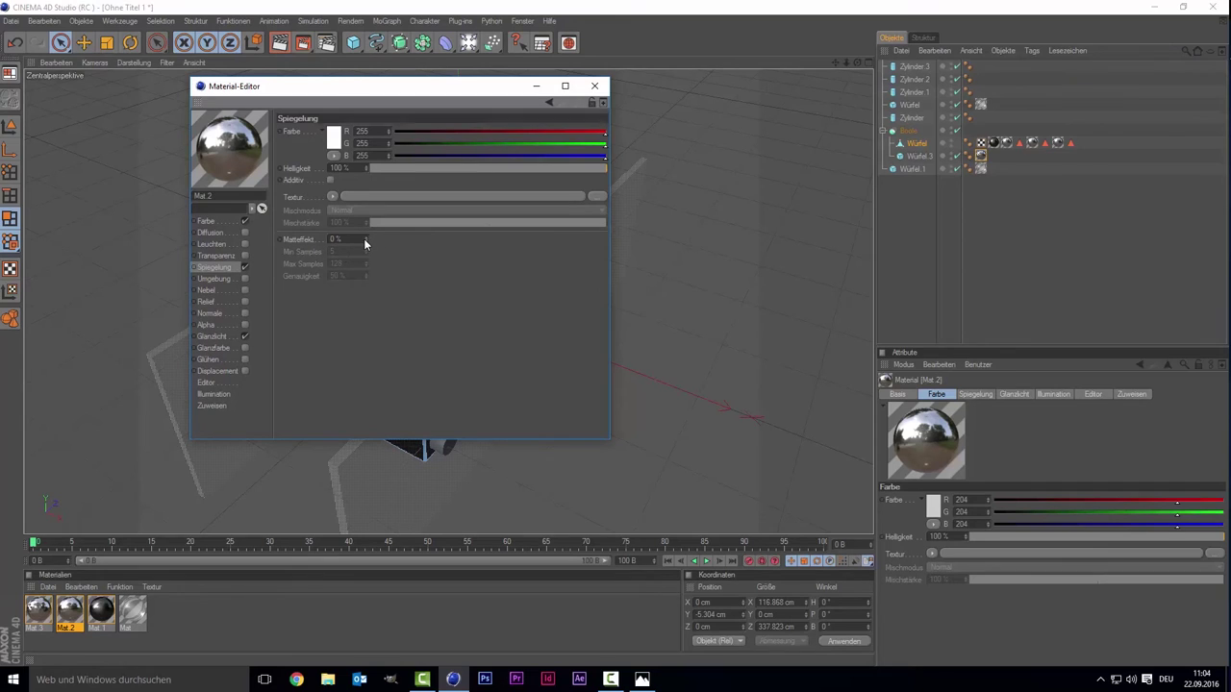
drag(368, 237, 413, 238)
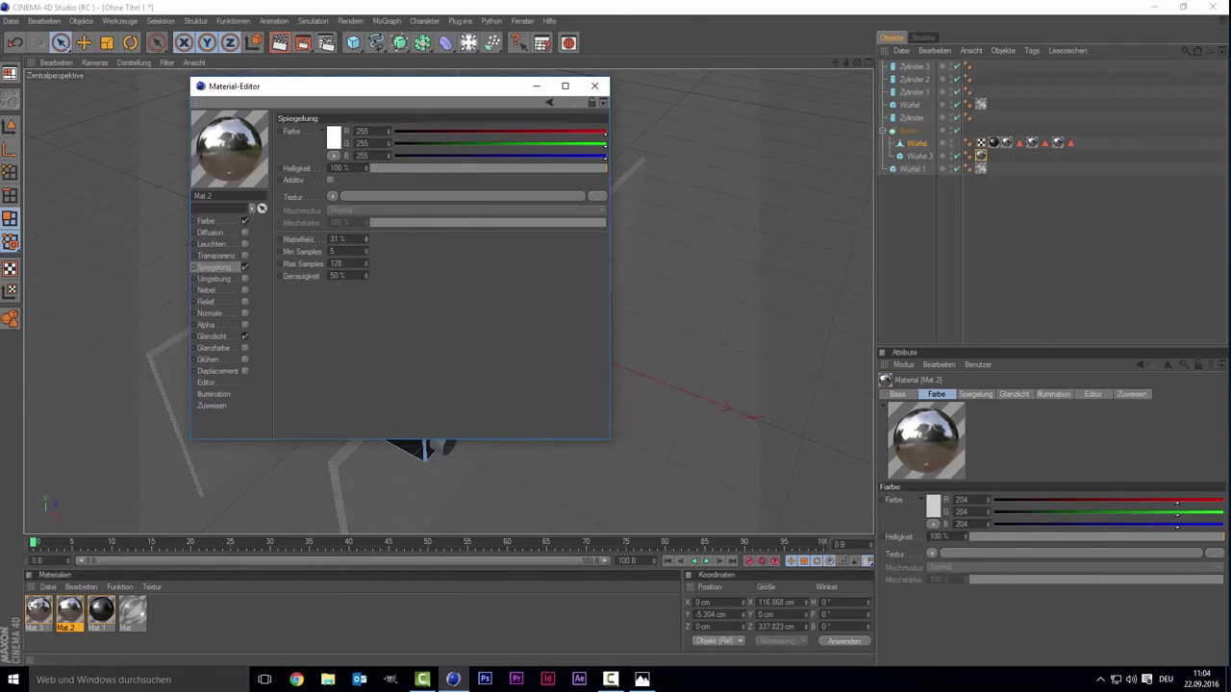
drag(368, 238, 364, 239)
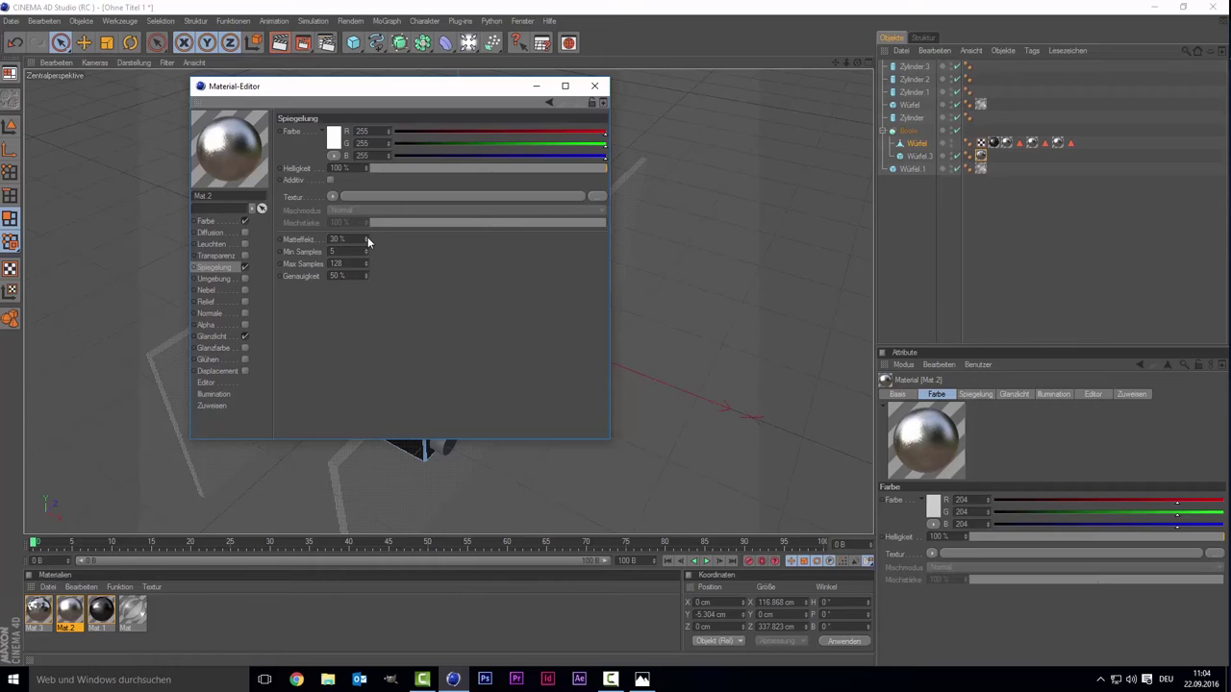
click(594, 85)
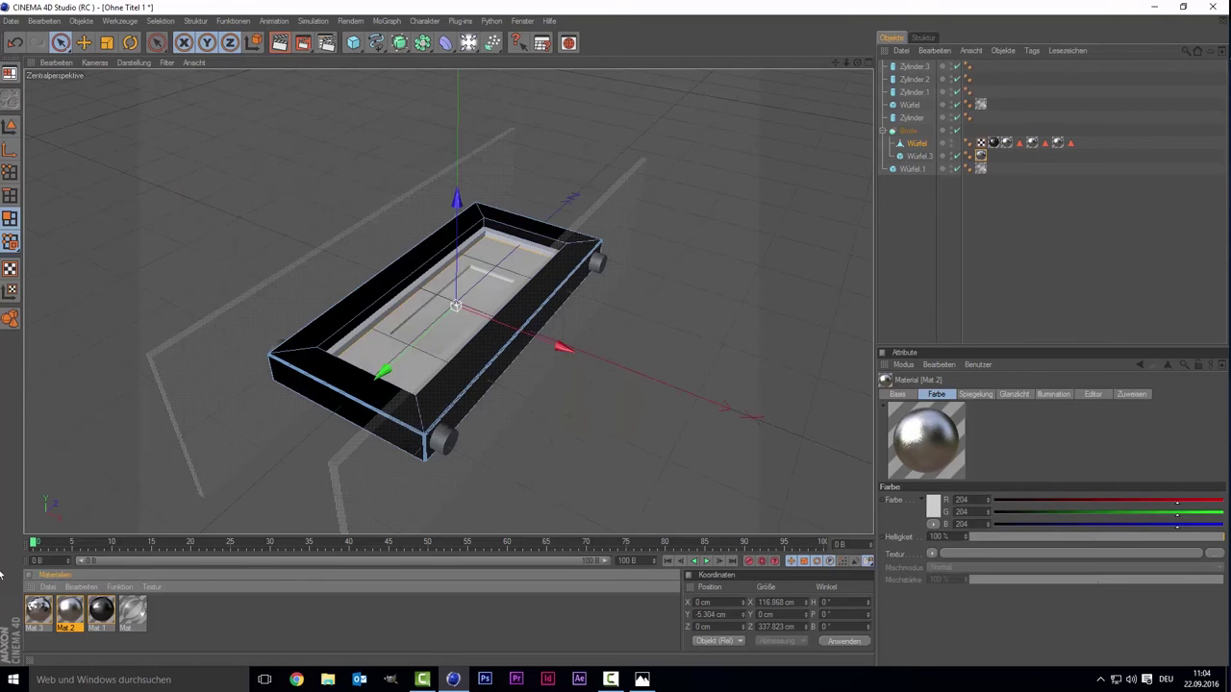
- Drag Mat.2 onto the knob cylinders Zylinder through Zylinder.3 for a satin-metal finish
mouse_move(71, 619)
mouse_down()
mouse_move(915, 68)
mouse_move(979, 82)
mouse_up()
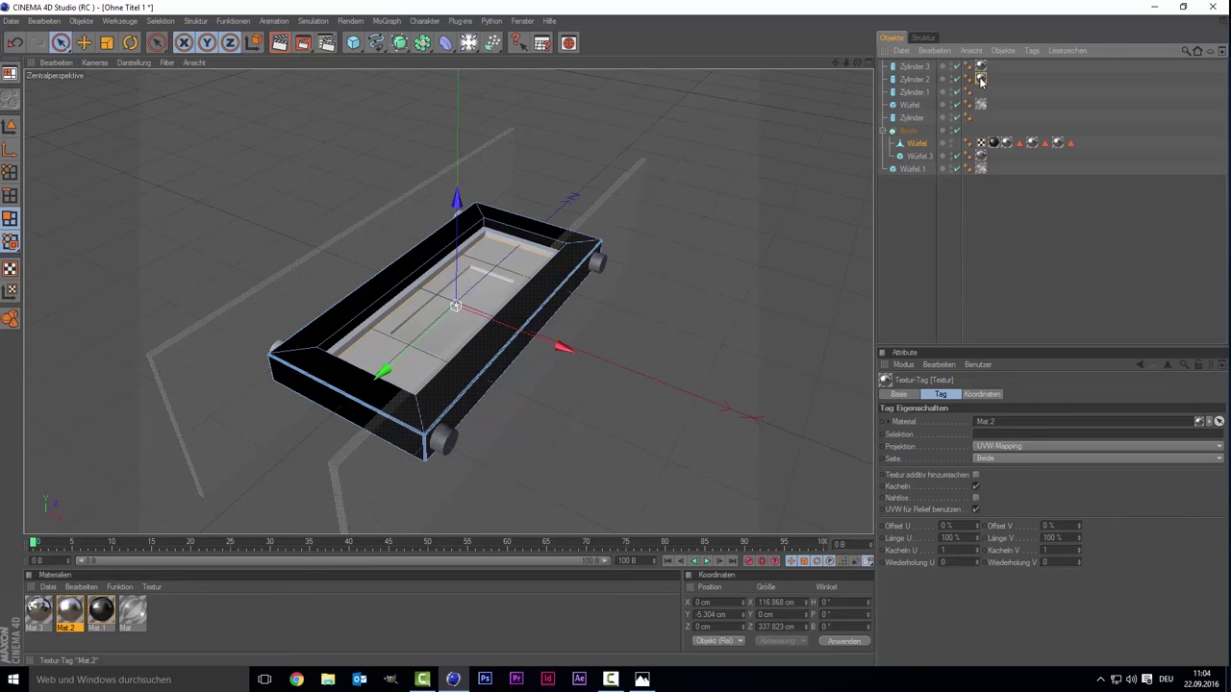
ctrl+drag(981, 81, 978, 127)
drag(969, 132, 983, 119)
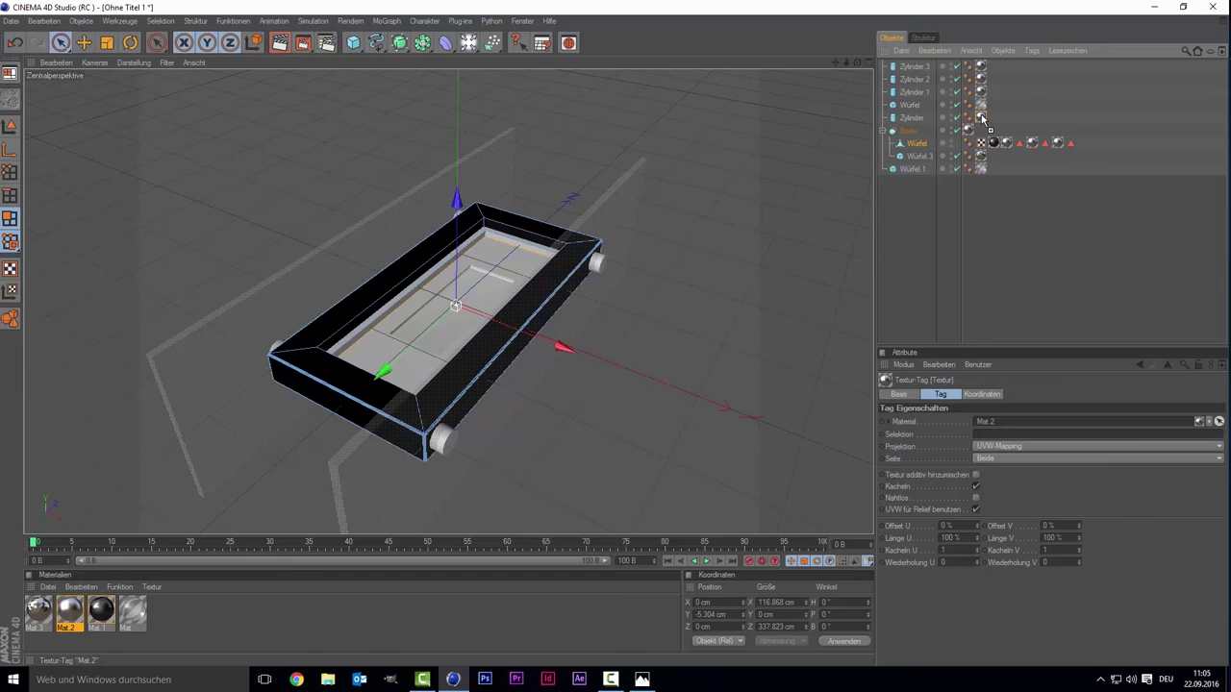
click(985, 305)
mouse_move(752, 167)
alt+mouse_down()
mouse_move(827, 68)
mouse_move(852, 64)
alt+mouse_up()
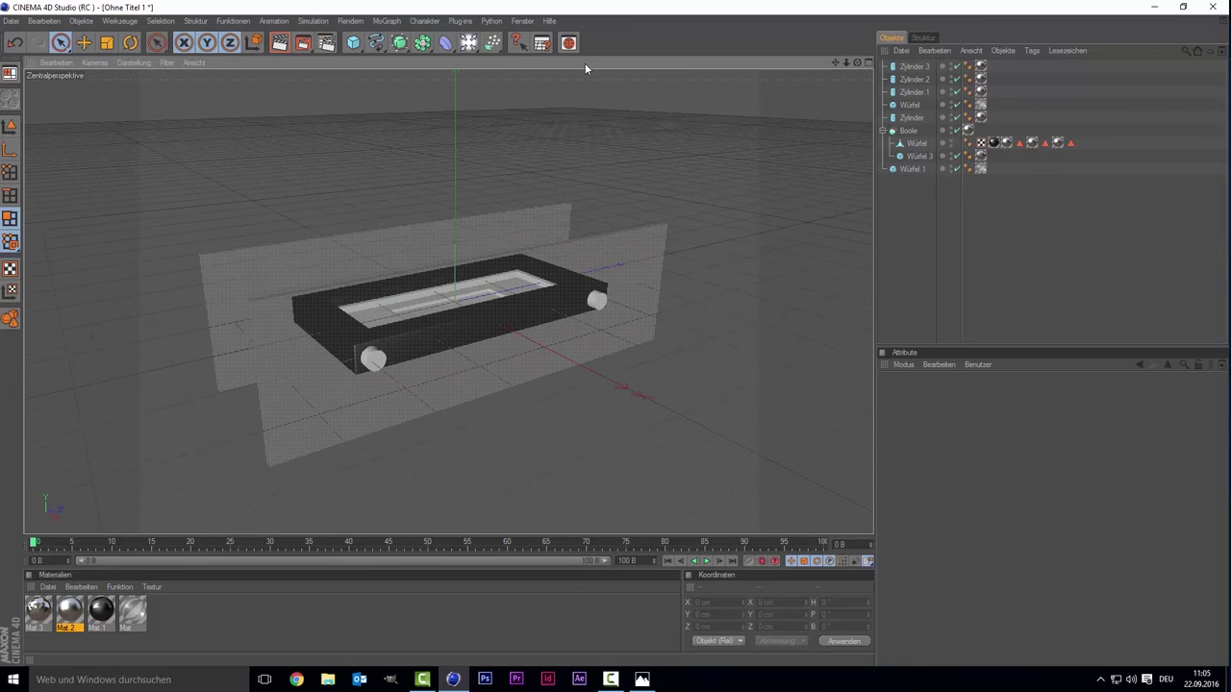
- Add a Boden floor and lower it along Y beneath the fireplace in the four-view layout
click(468, 42)
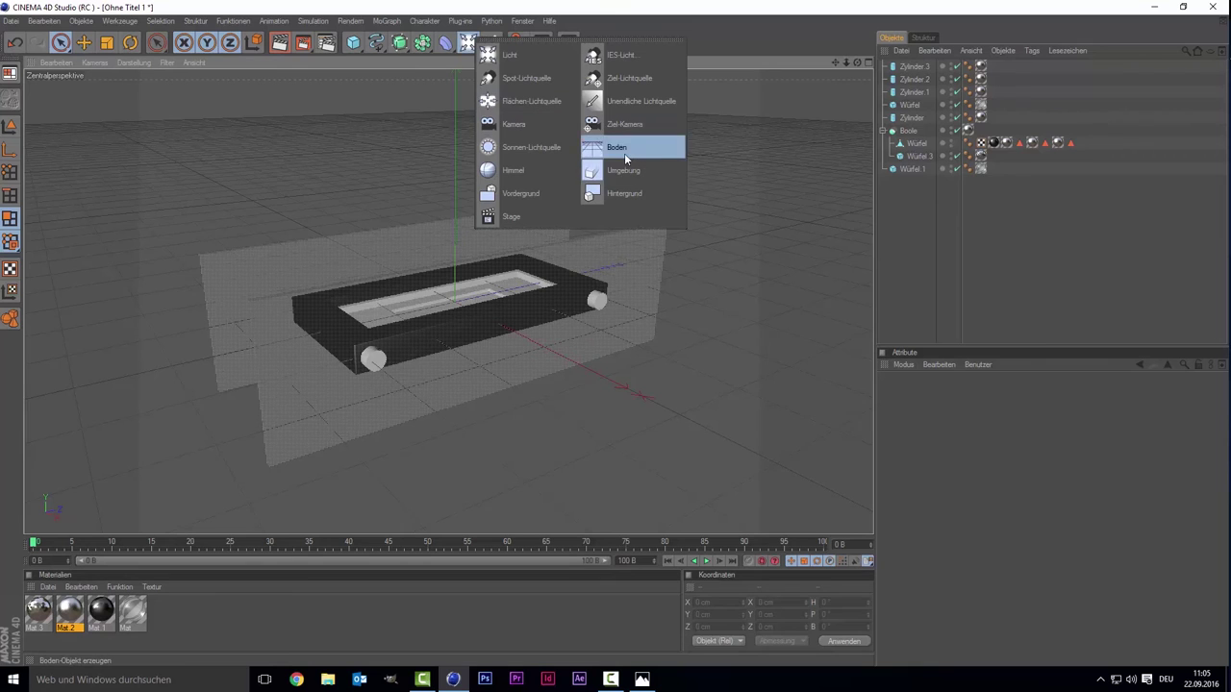
click(620, 150)
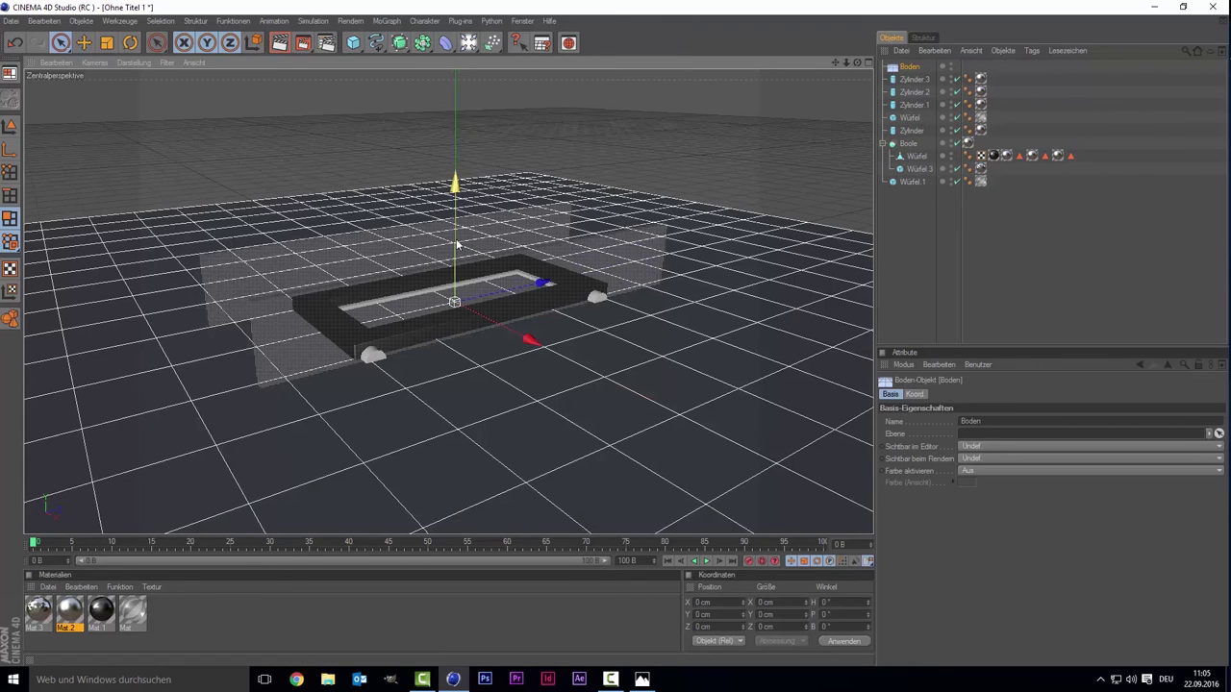
alt+drag(463, 242, 433, 228)
middle_click(433, 228)
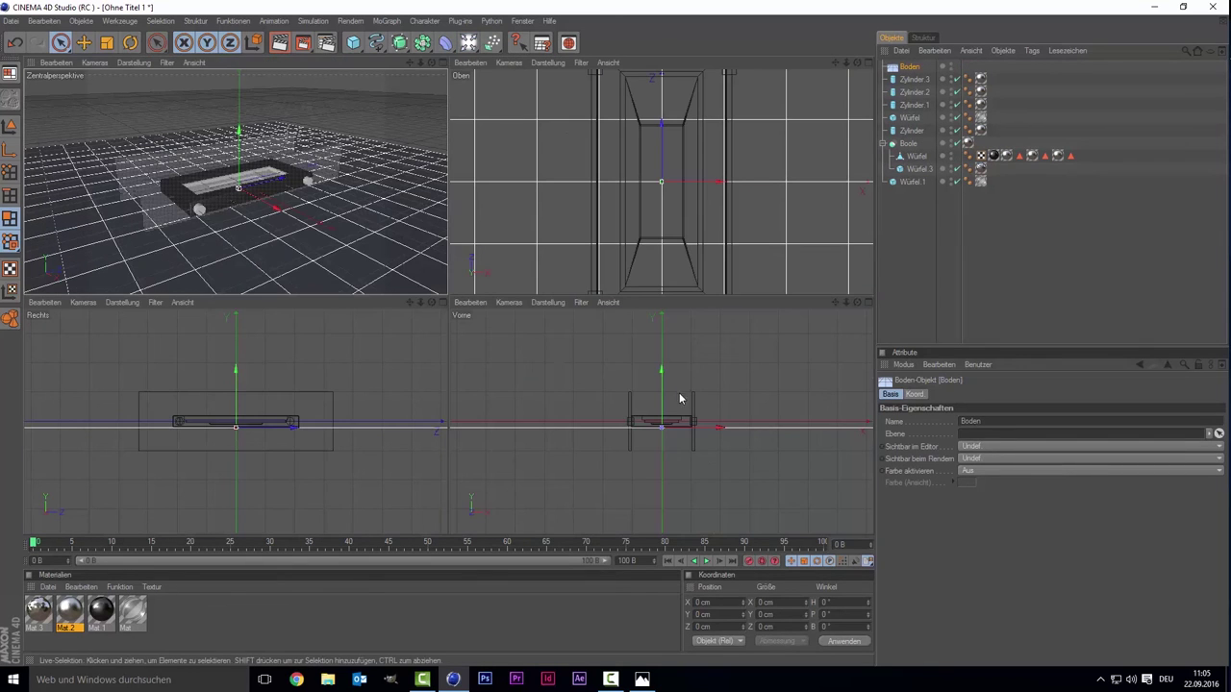
drag(661, 372, 662, 392)
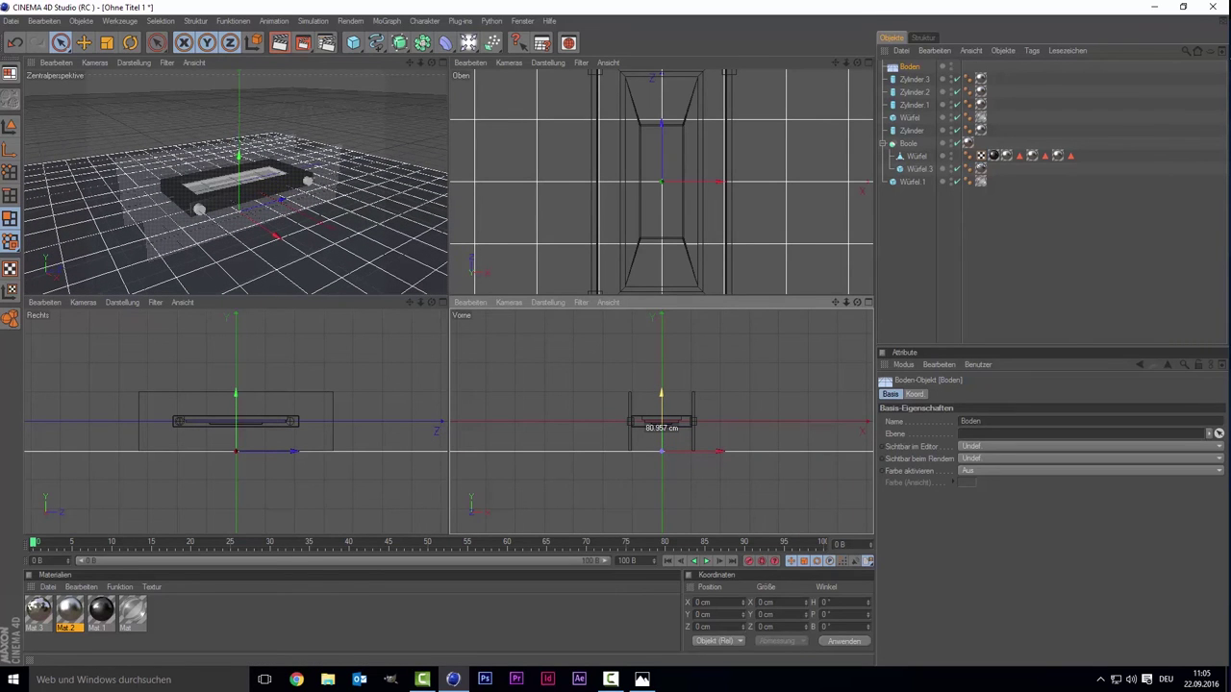
scroll(668, 407, up, 2)
scroll(676, 413, up, 2)
scroll(686, 491, up, 2)
middle_click(173, 92)
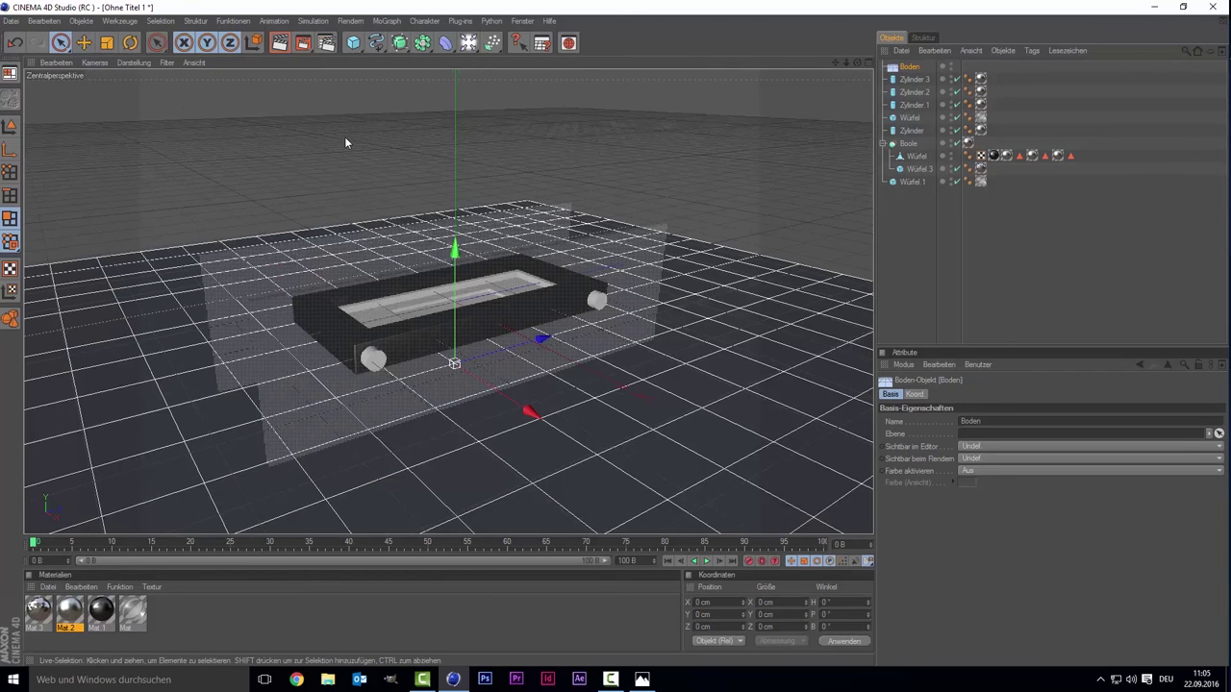
- Browse the Content Browser to the Prime > Materials > HDRI folder
click(568, 44)
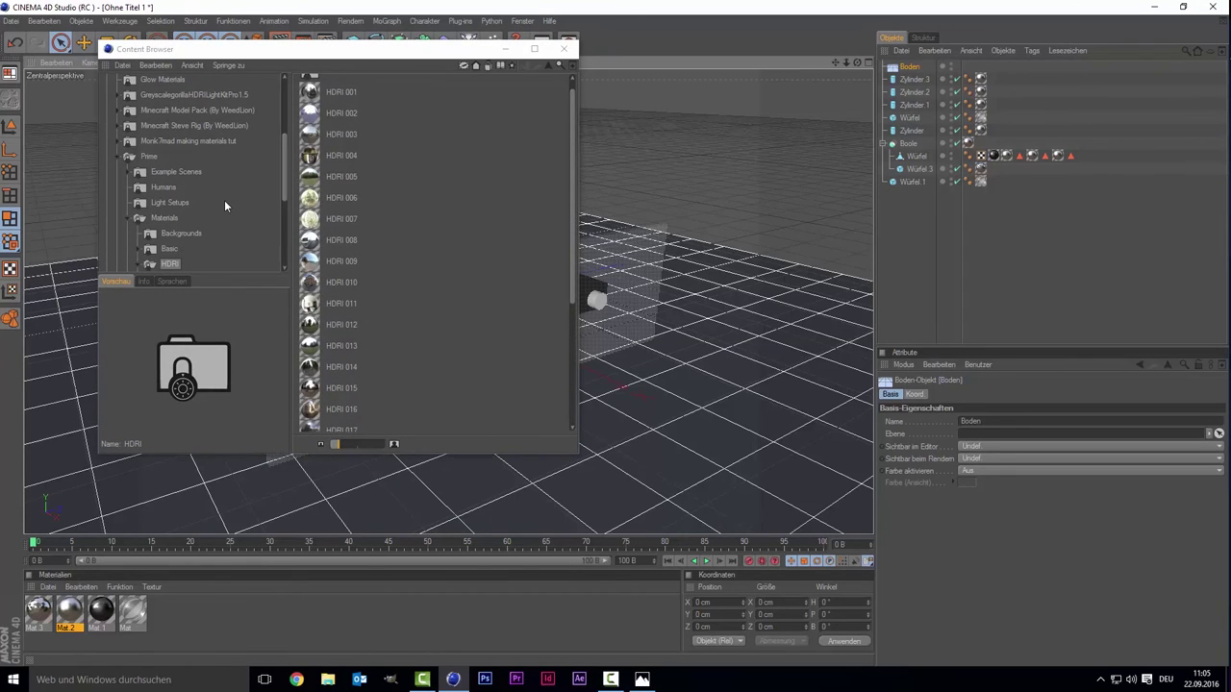
scroll(224, 201, down, 2)
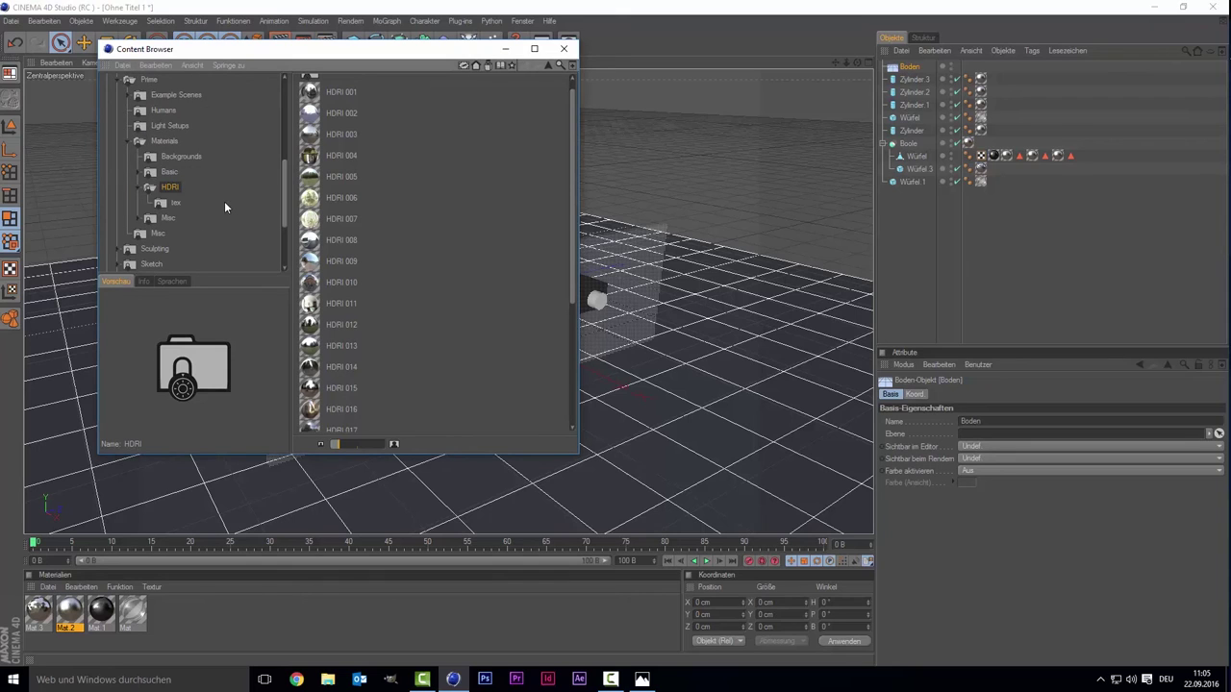
scroll(224, 201, up, 2)
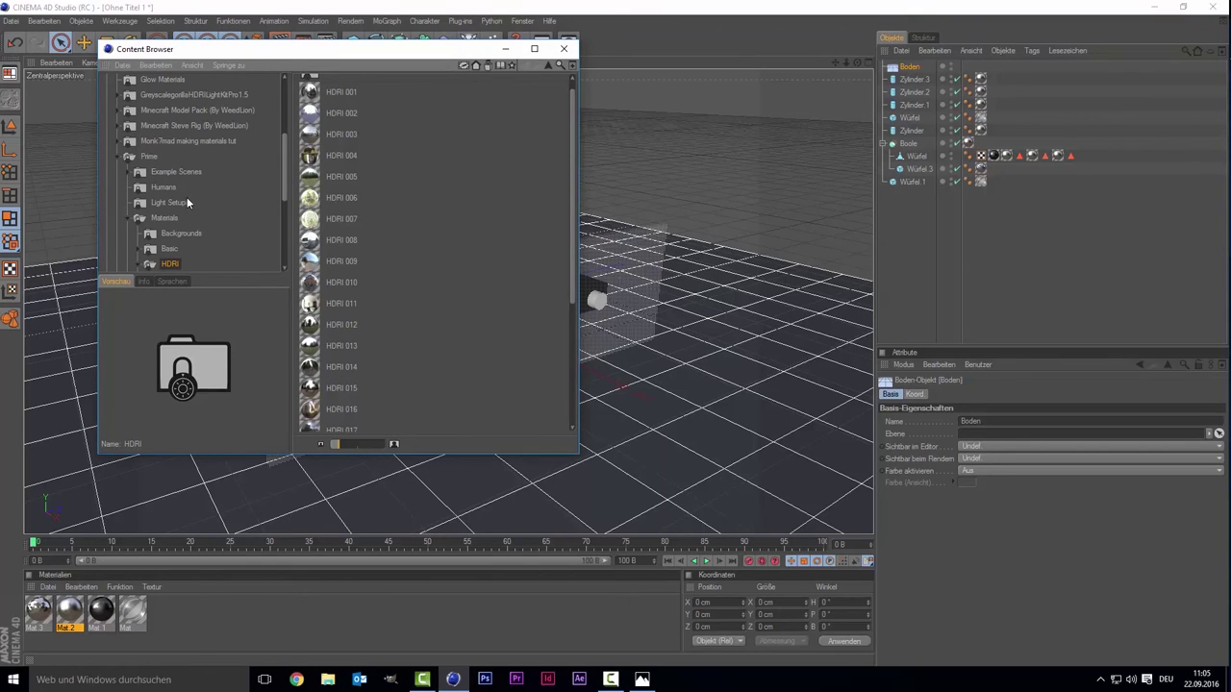
click(142, 159)
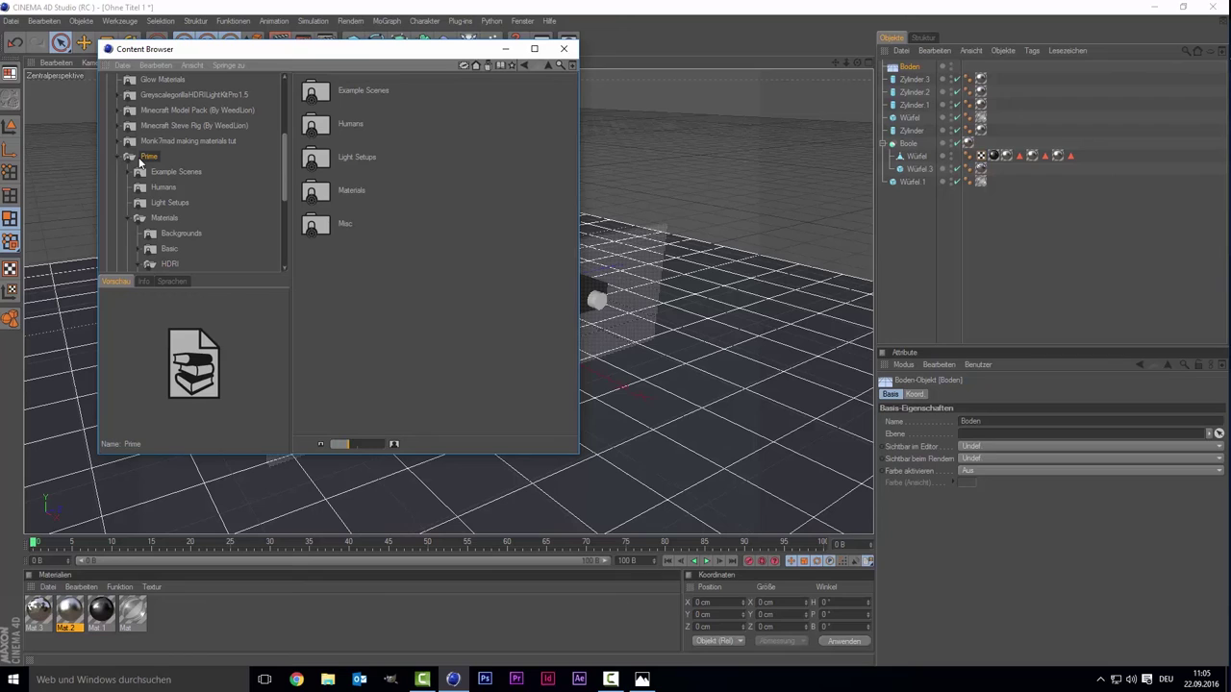
double_click(330, 184)
double_click(312, 126)
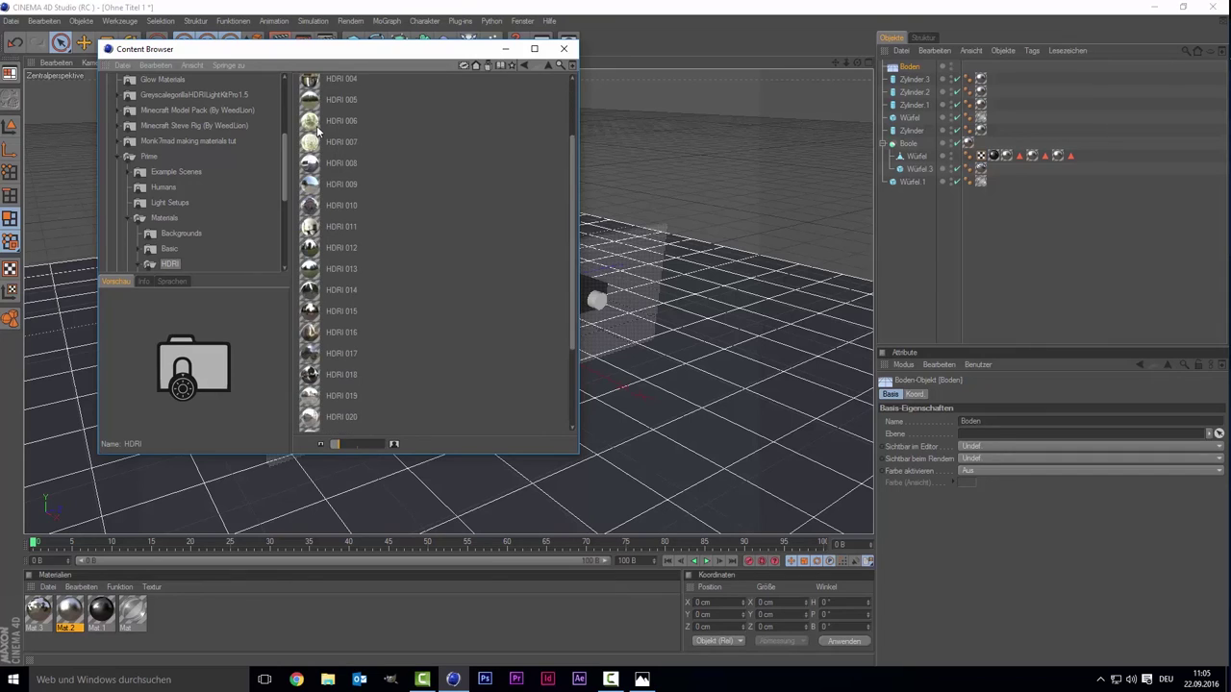
- Preview HDRI environments 005, 006, 007, 015, 017, 018 and 019
click(377, 199)
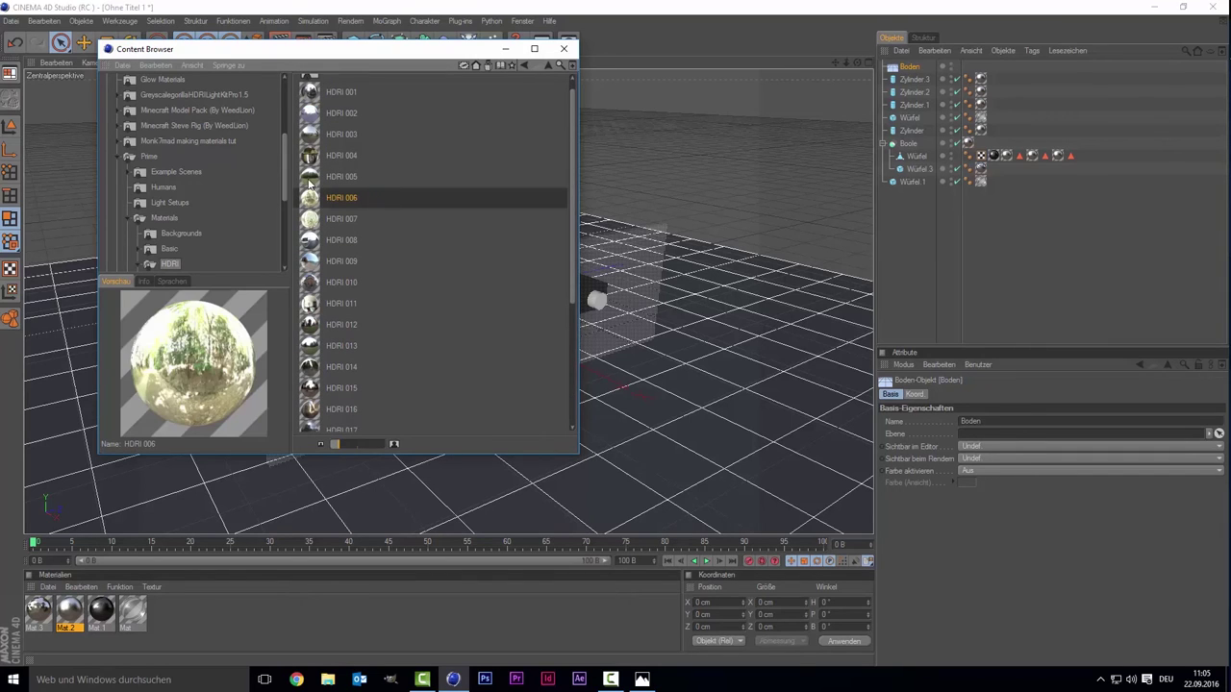
click(349, 177)
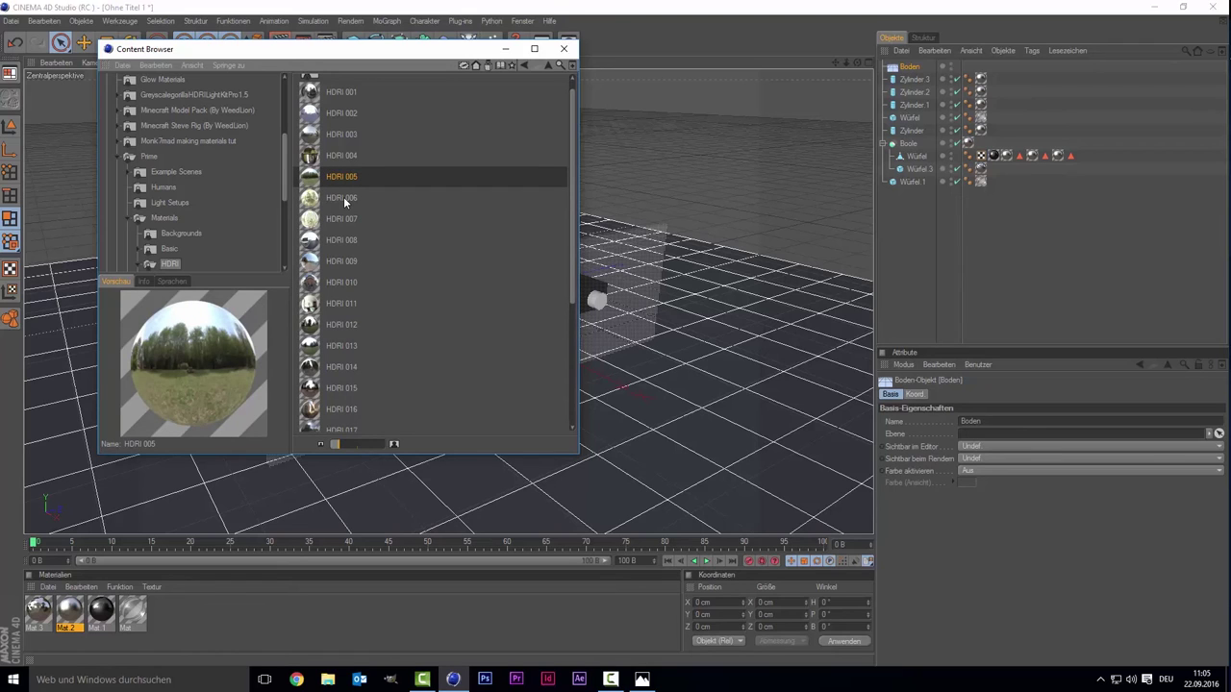
click(346, 197)
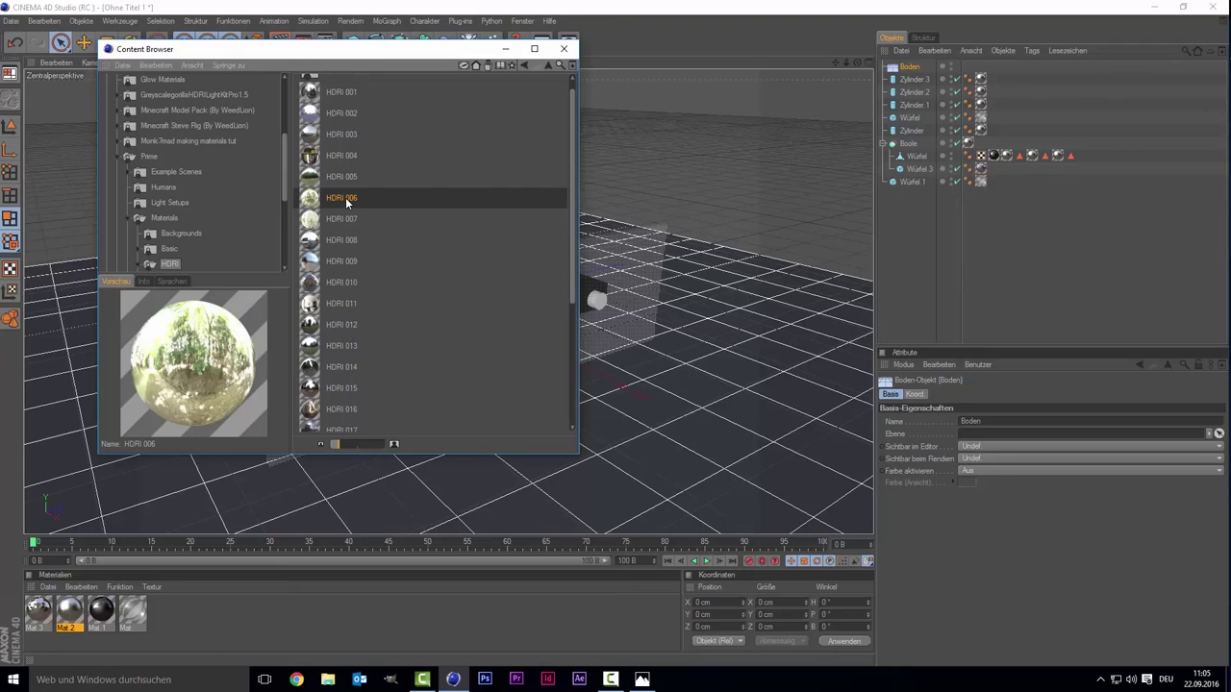
click(349, 221)
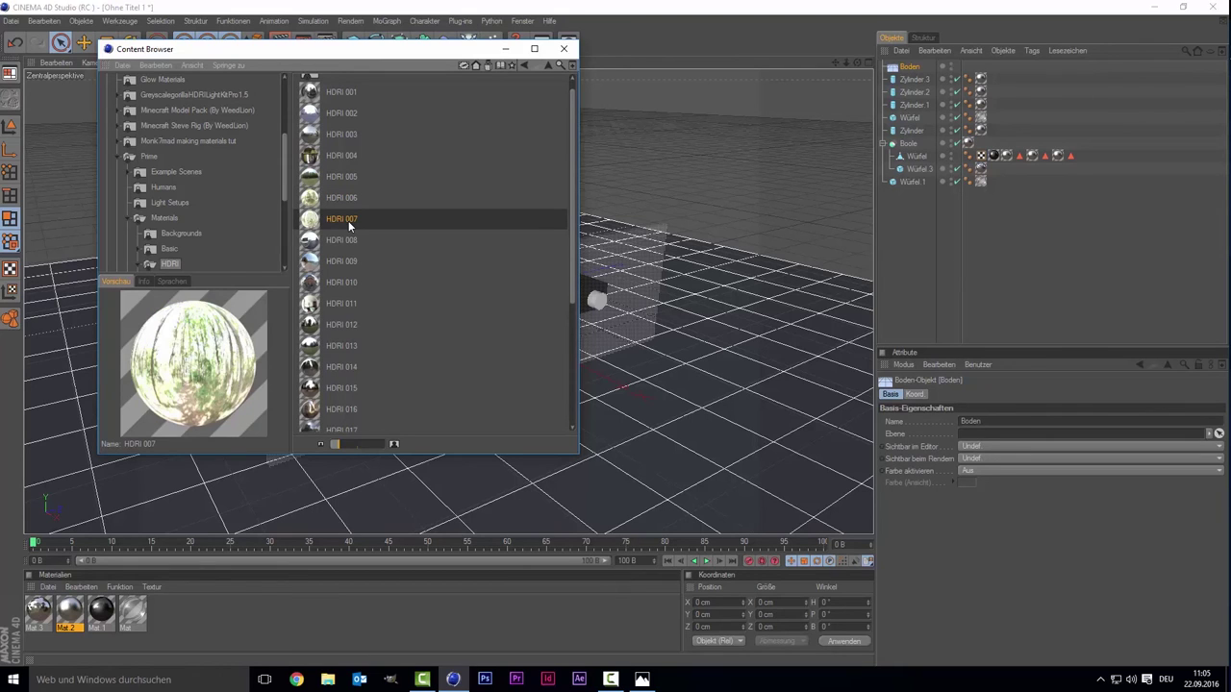
scroll(349, 224, down, 2)
scroll(349, 224, down, 2)
click(343, 237)
click(349, 277)
click(355, 298)
click(357, 316)
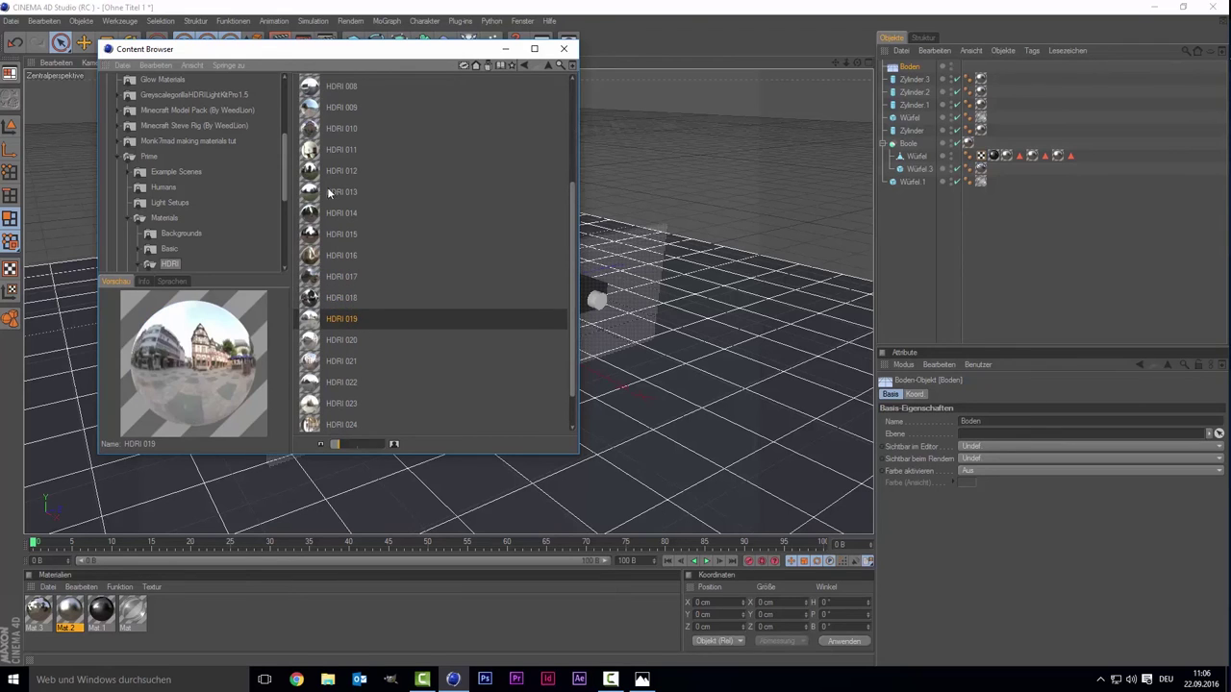
scroll(327, 187, up, 3)
- Preview HDRIs 002 through 011, then load HDRI 011 into the scene's materials
click(333, 171)
click(341, 149)
click(341, 130)
click(356, 181)
click(357, 209)
click(360, 232)
click(358, 258)
click(356, 278)
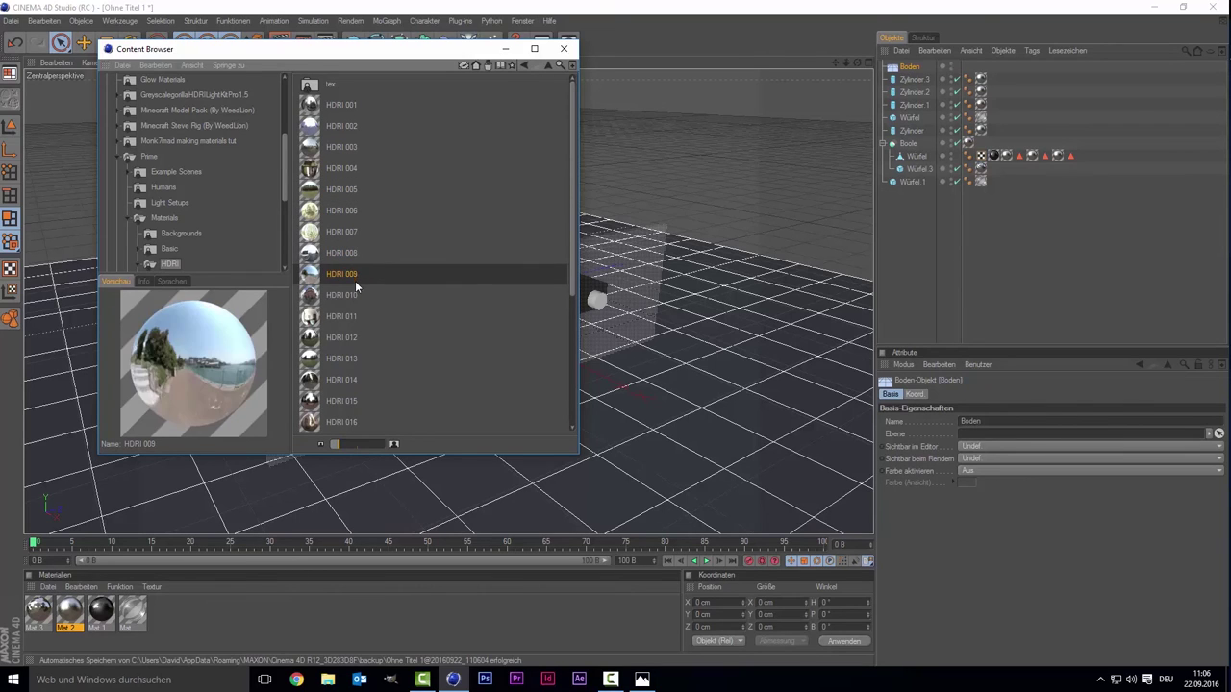
click(353, 290)
click(348, 316)
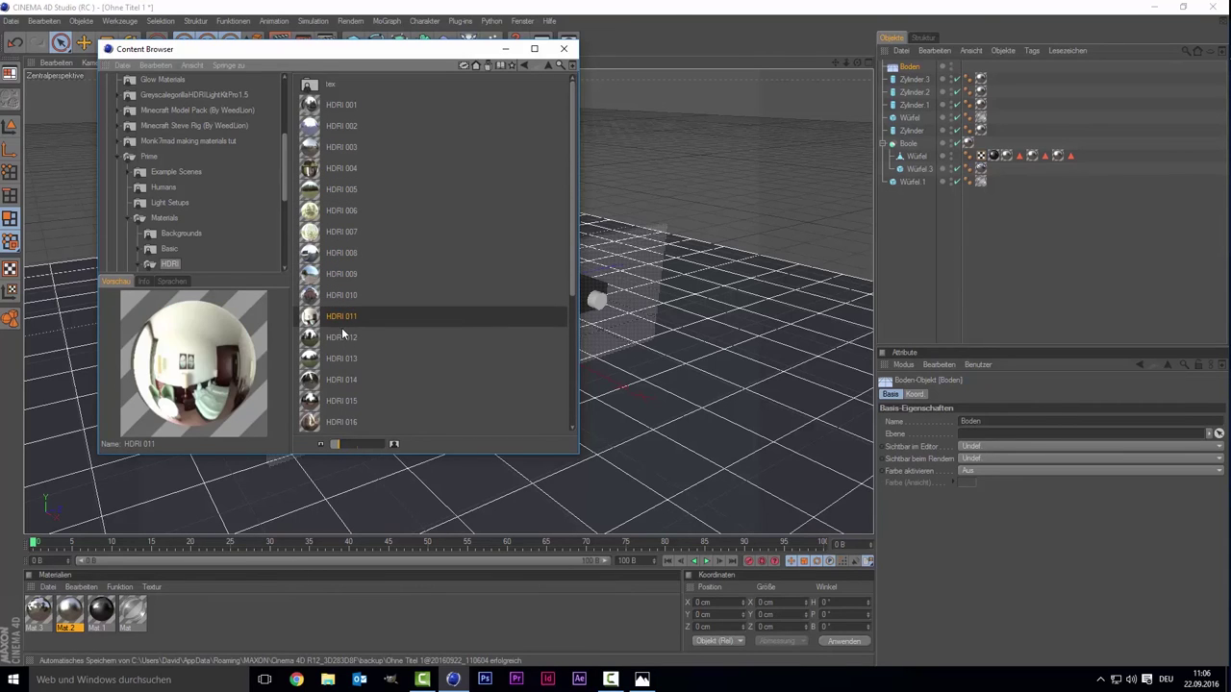
double_click(344, 318)
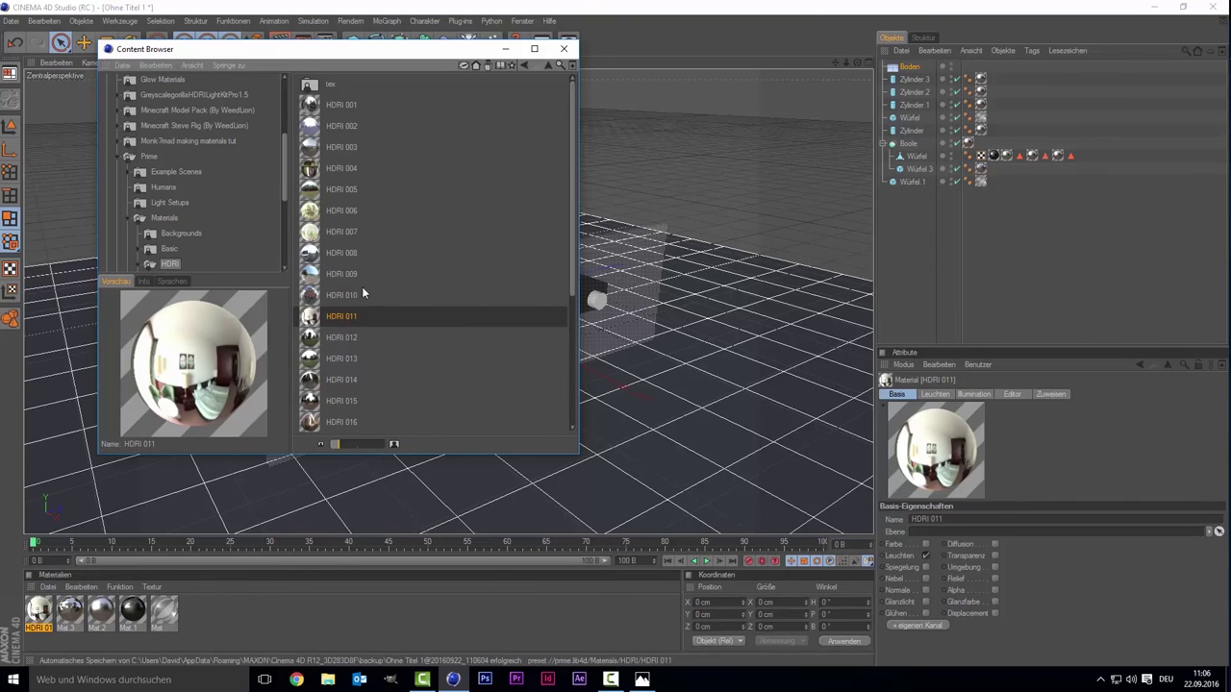
click(562, 49)
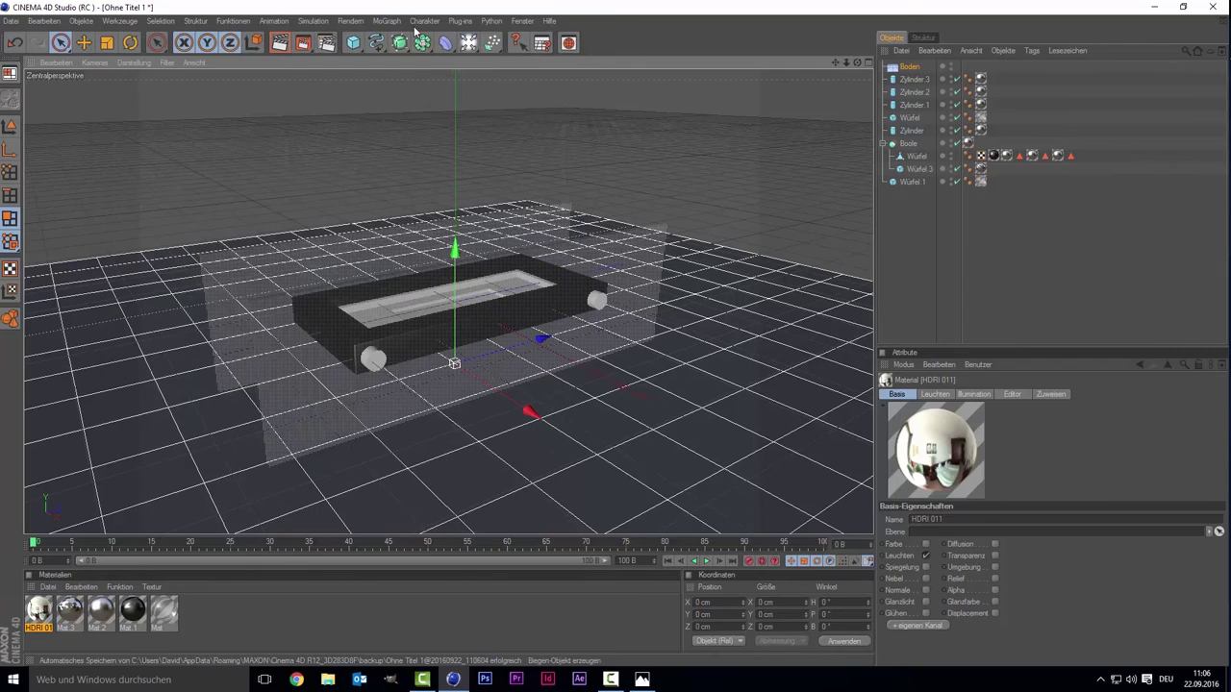
- Add a Himmel sky object and apply the HDRI 011 material to it
click(469, 43)
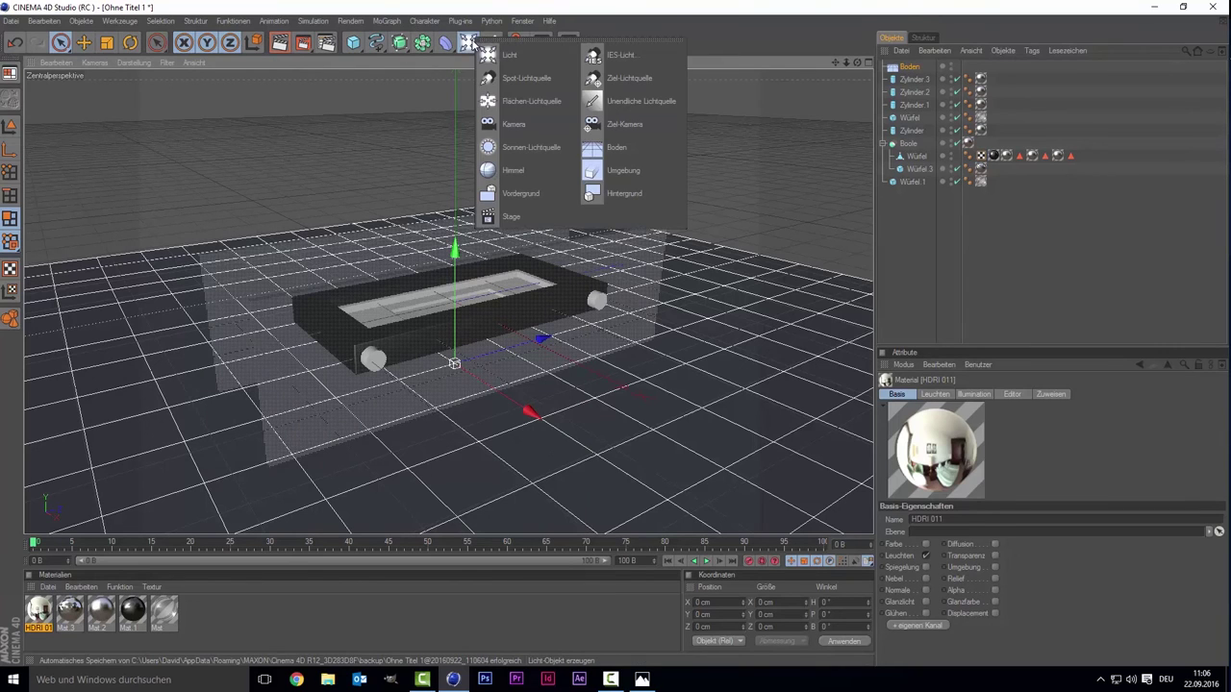
click(535, 172)
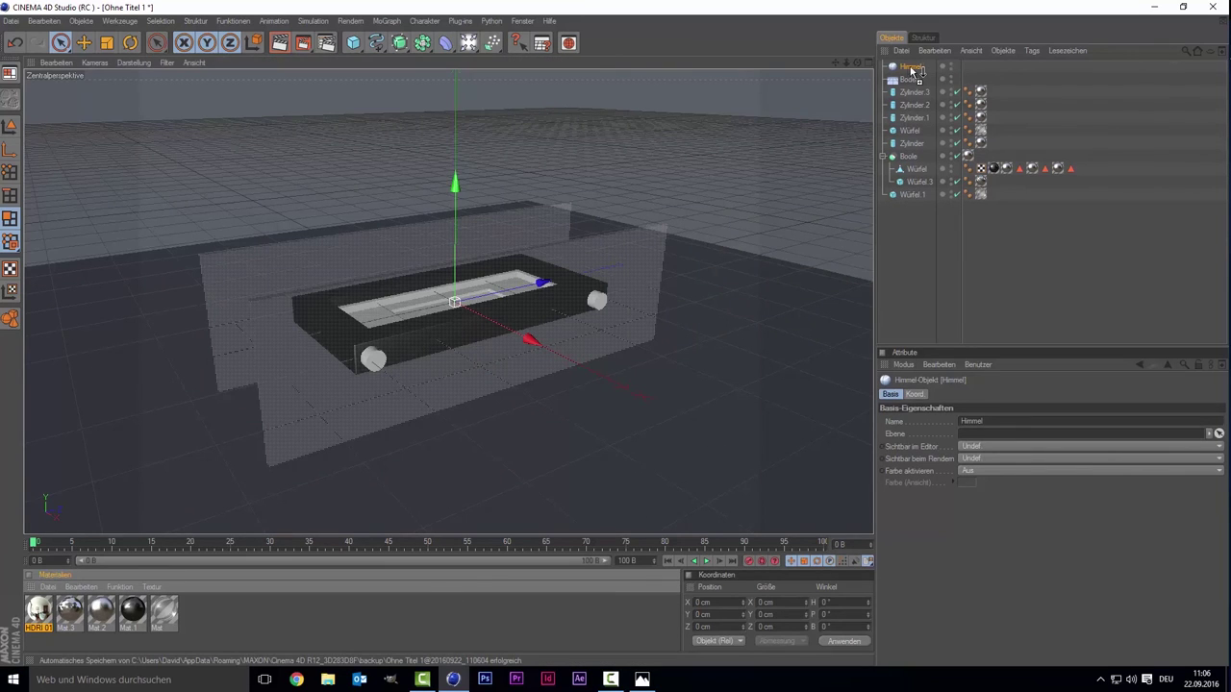
drag(912, 71, 915, 73)
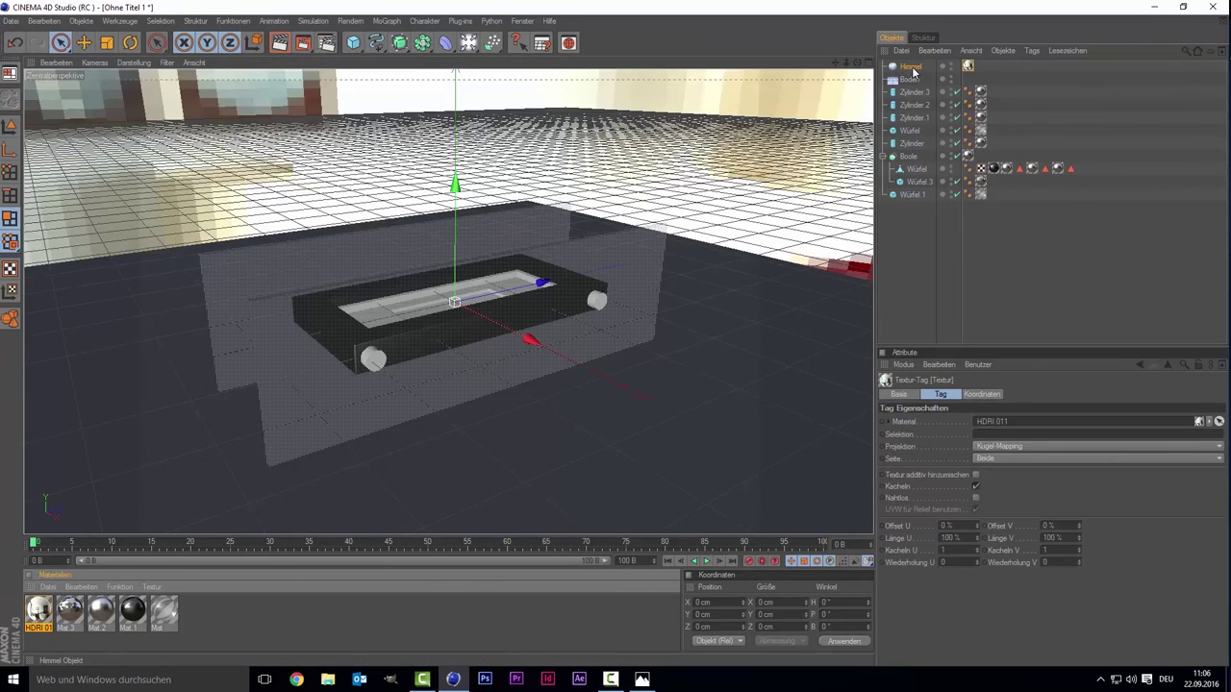
click(910, 67)
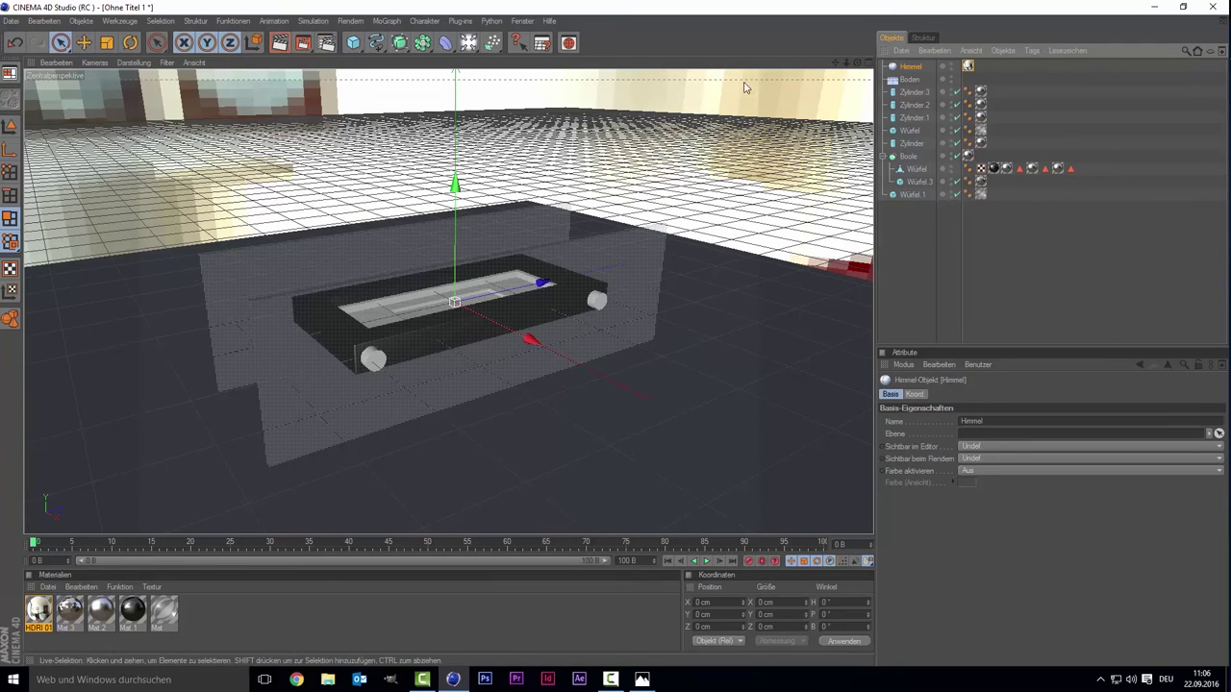
- Add Ambient Occlusion and Global Illumination effects in Render Settings
click(326, 45)
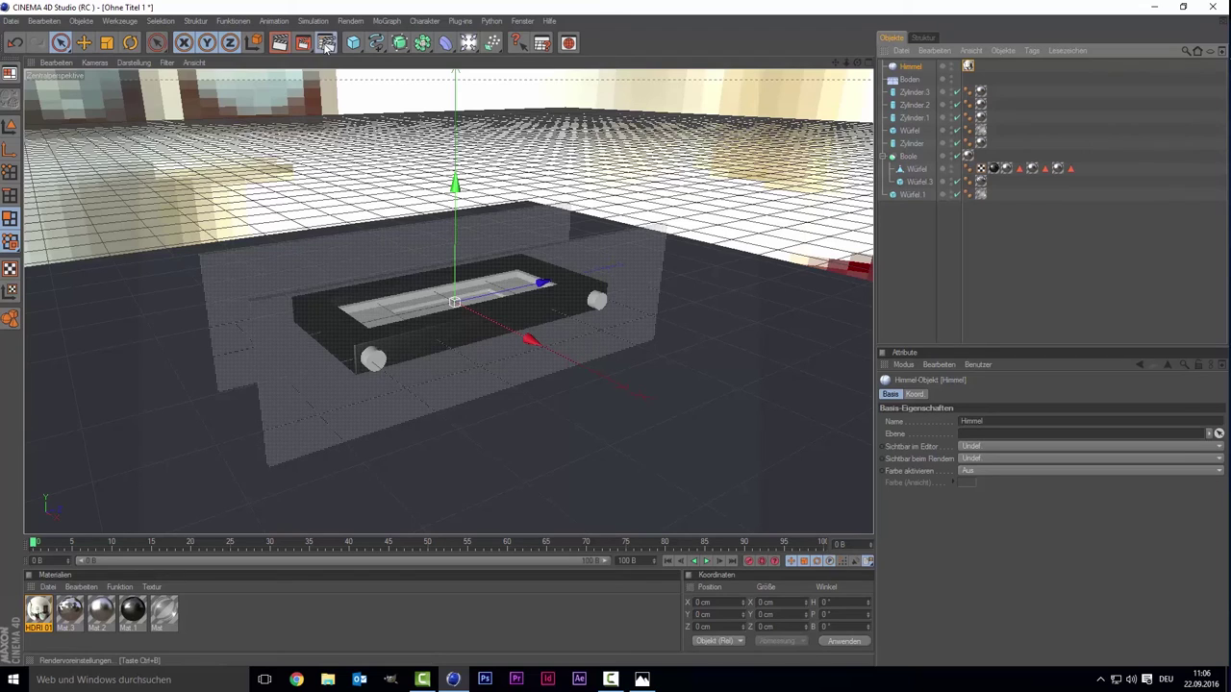
click(127, 231)
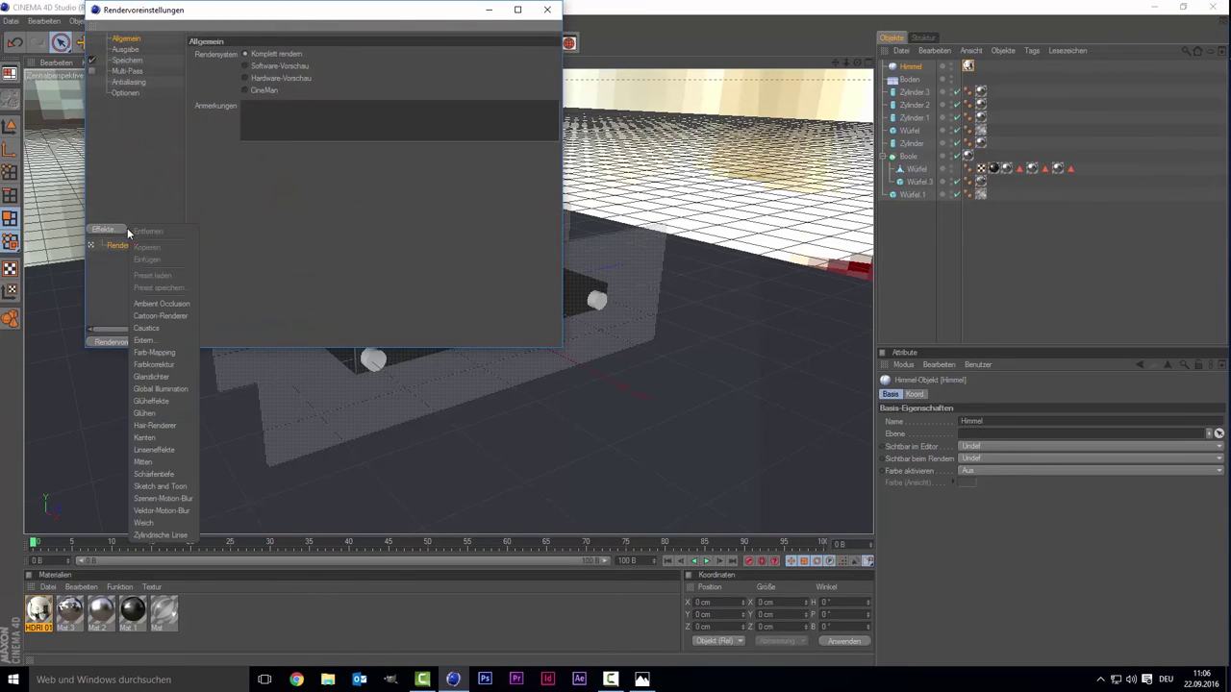
click(160, 306)
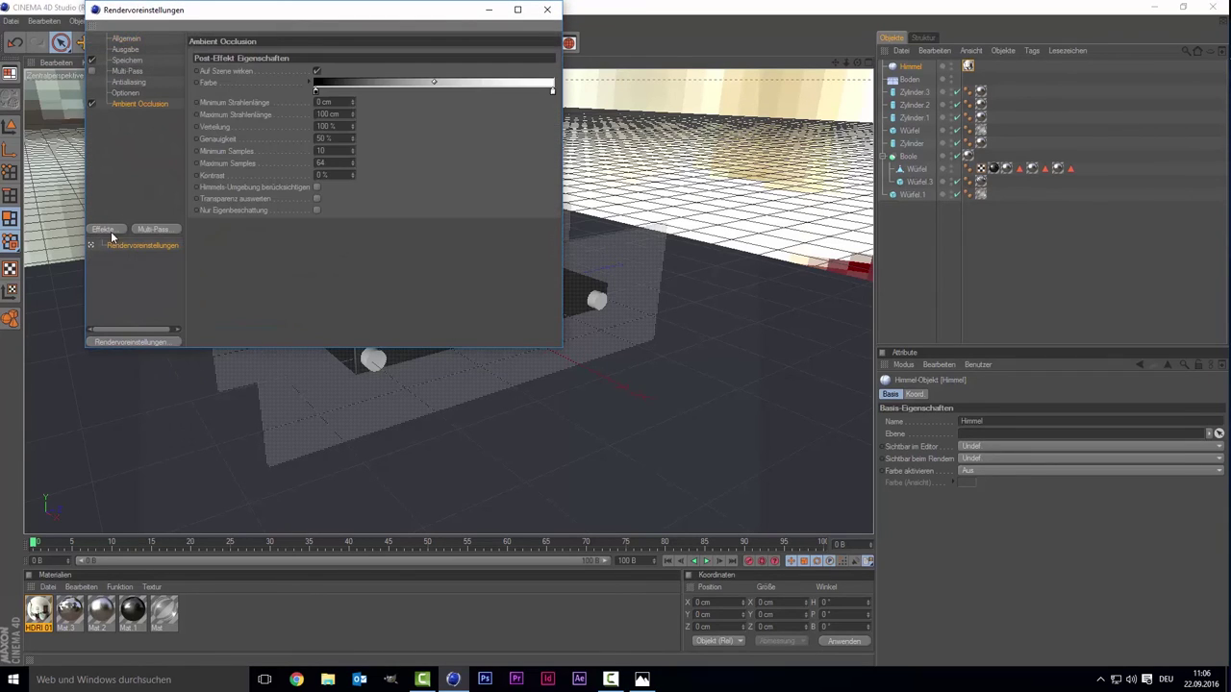
click(109, 231)
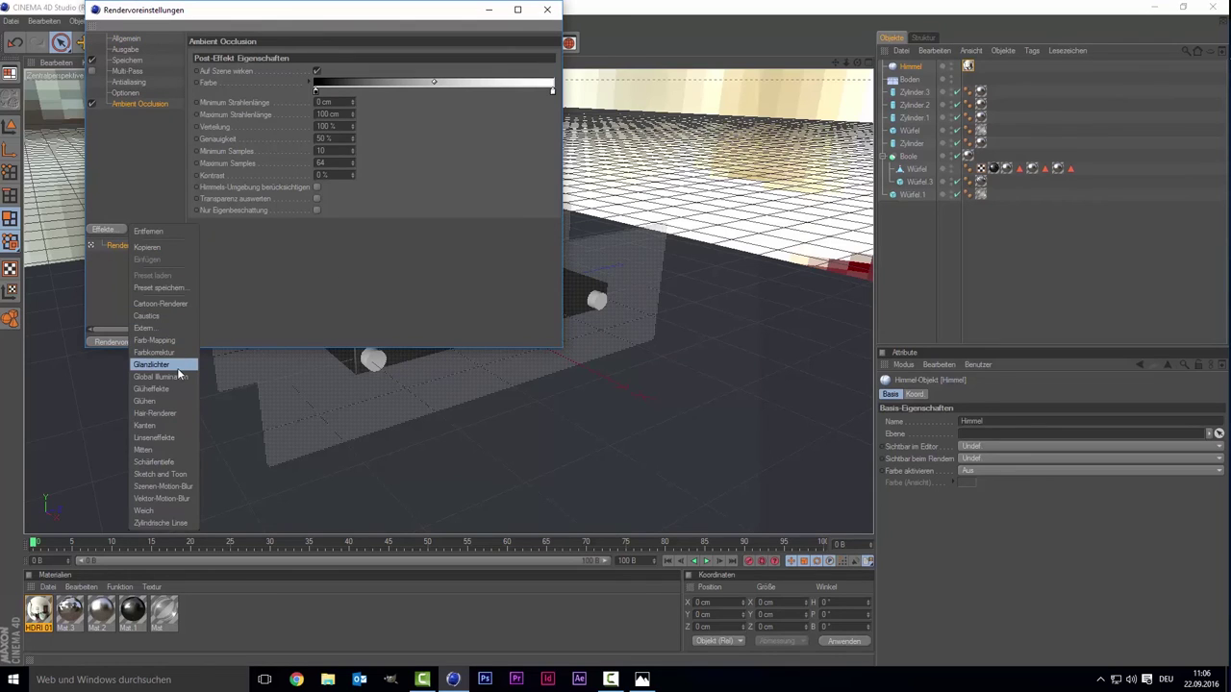
click(160, 376)
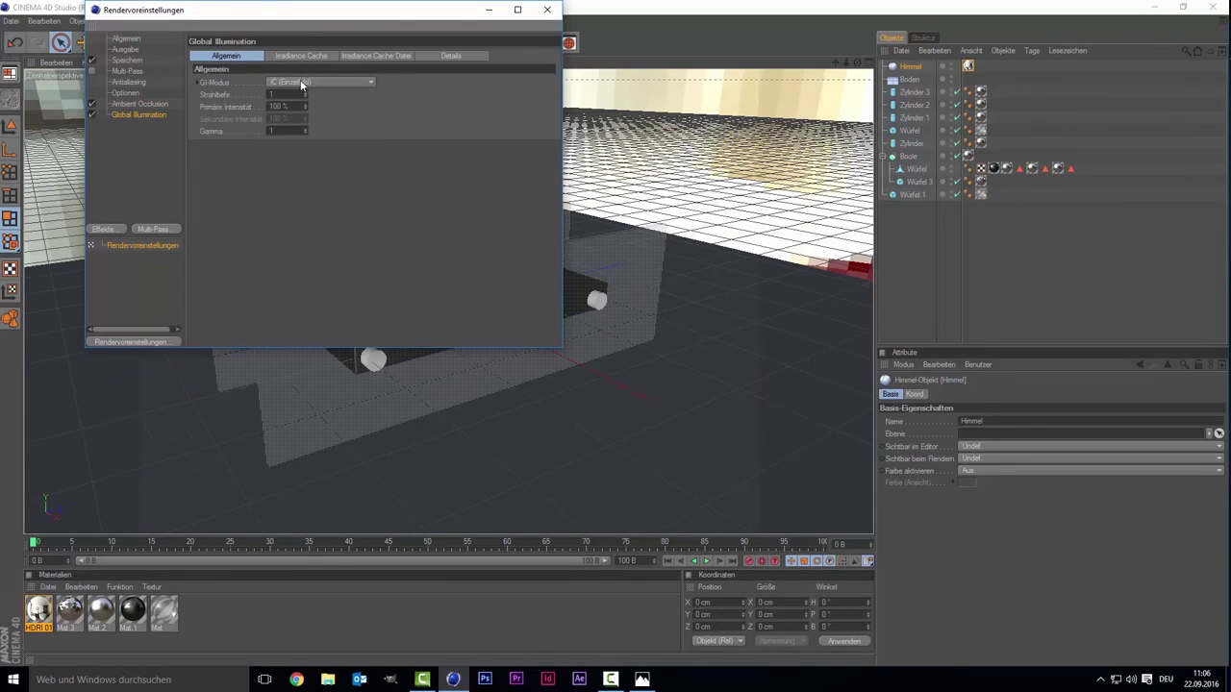
- Set the Irradiance Cache samples and density to Niedrig, Kleinste Quadrate interpolation, smoothing Minimal
click(303, 83)
click(329, 138)
click(306, 57)
click(309, 82)
click(316, 118)
click(317, 94)
click(323, 128)
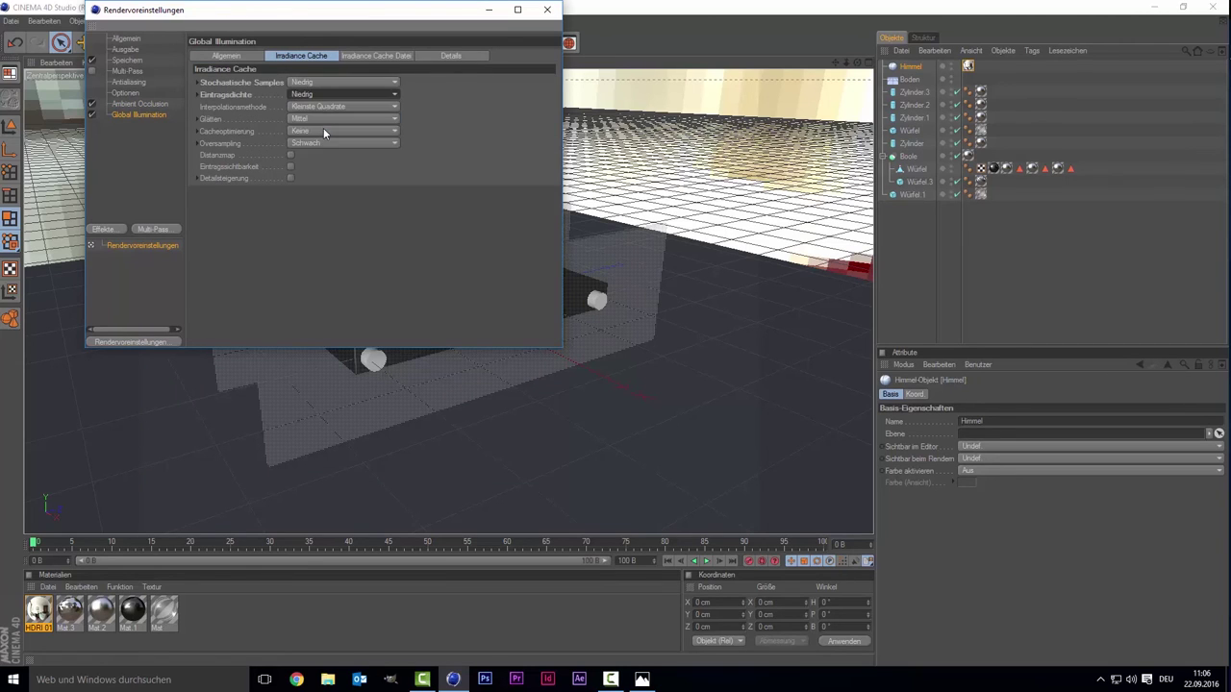
click(322, 106)
click(321, 110)
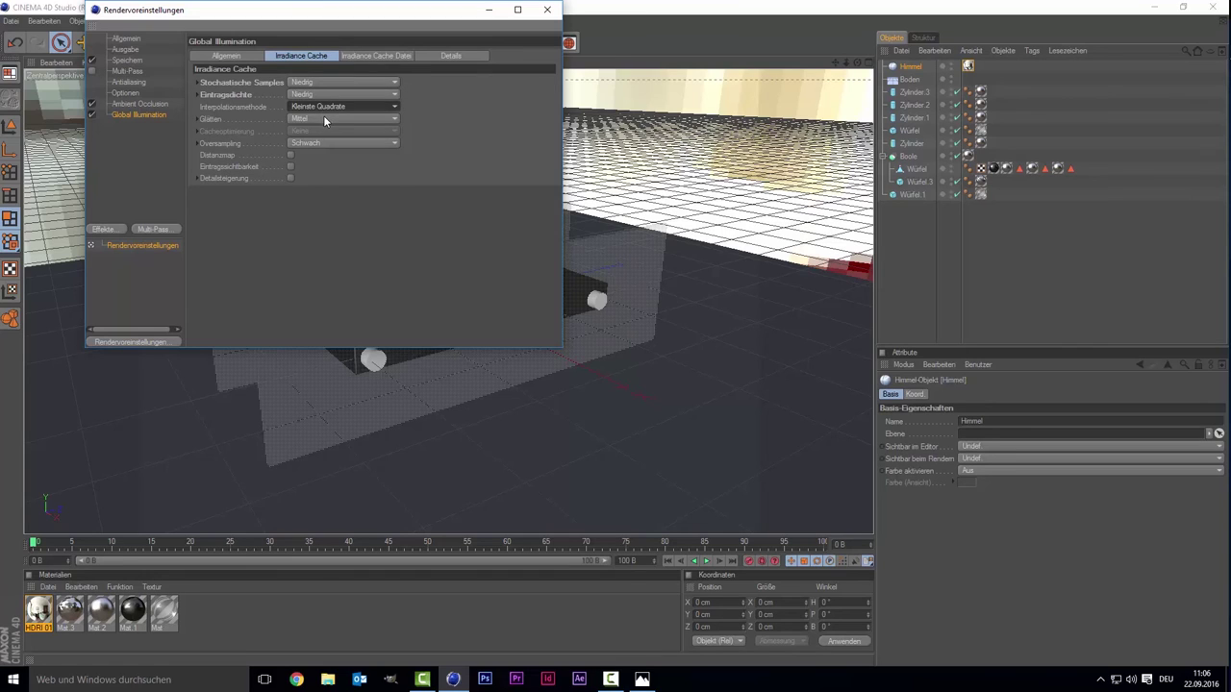
click(323, 116)
click(320, 138)
- Close Render Settings and orbit and pan the viewport to centre the fireplace on its floor
click(547, 9)
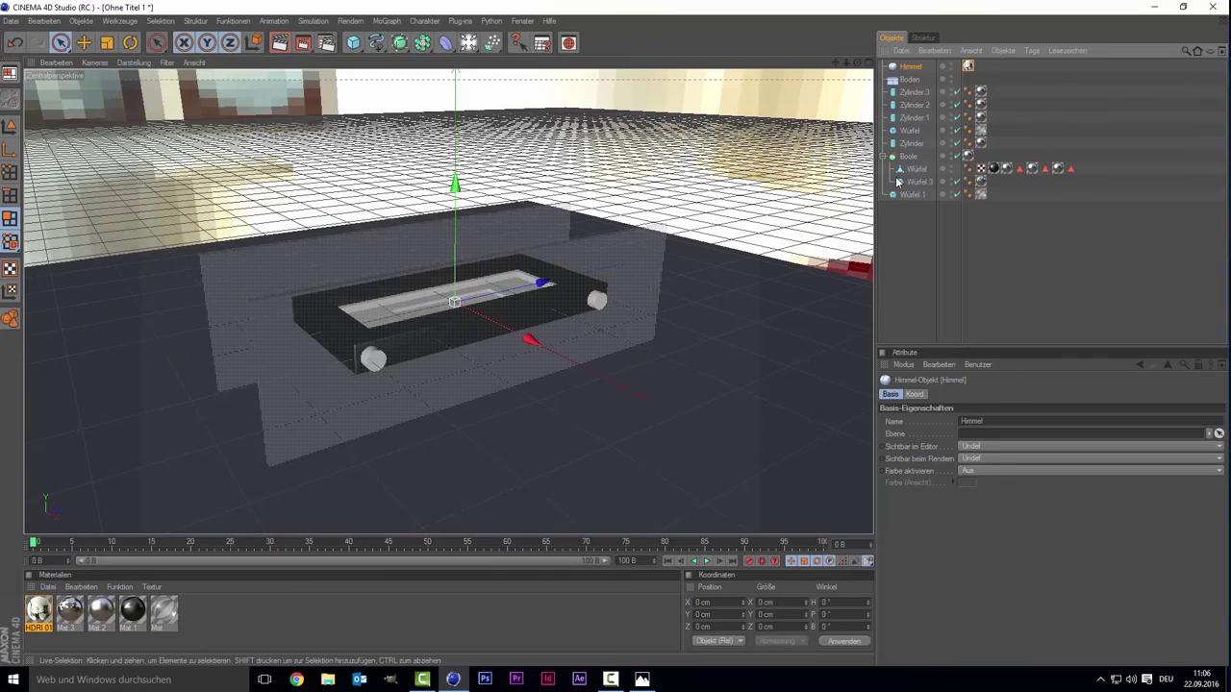
alt+drag(481, 433, 519, 428)
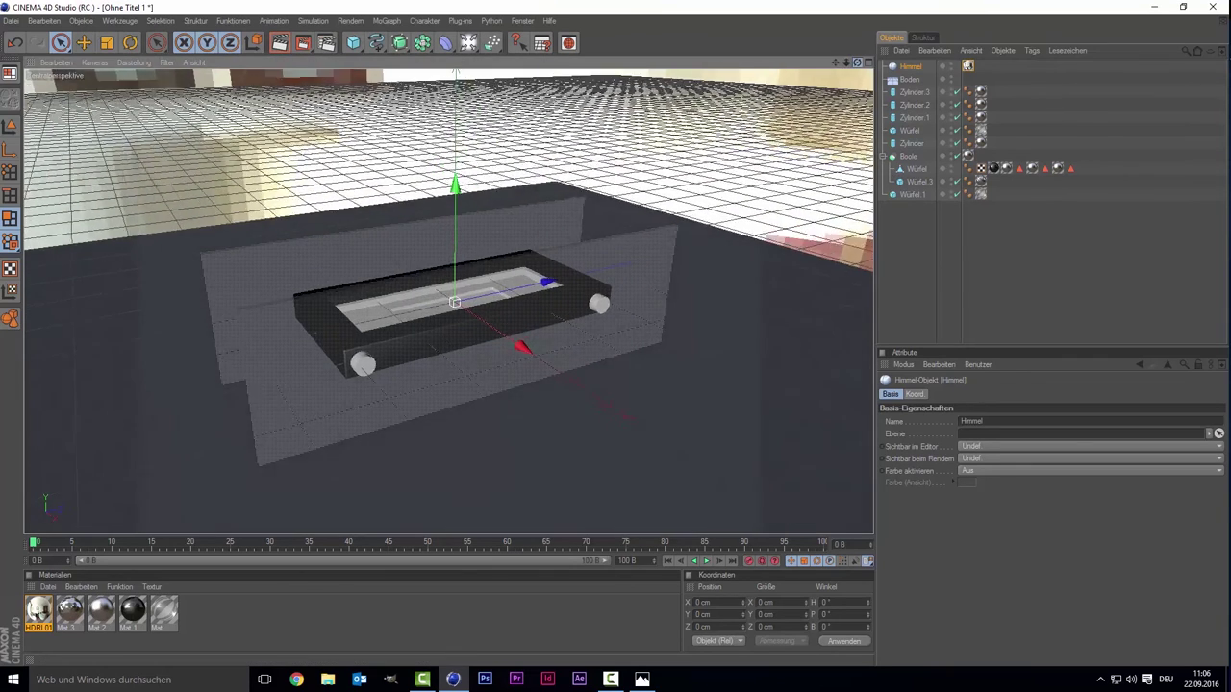
drag(857, 62, 765, 86)
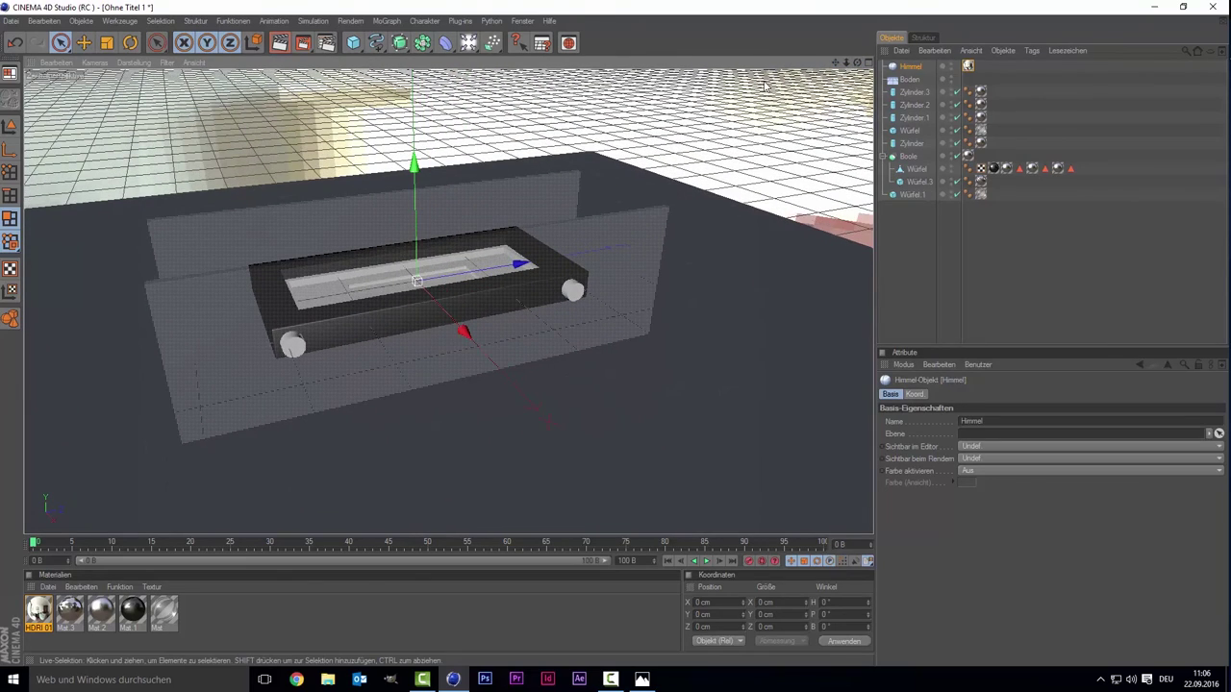
drag(857, 62, 817, 77)
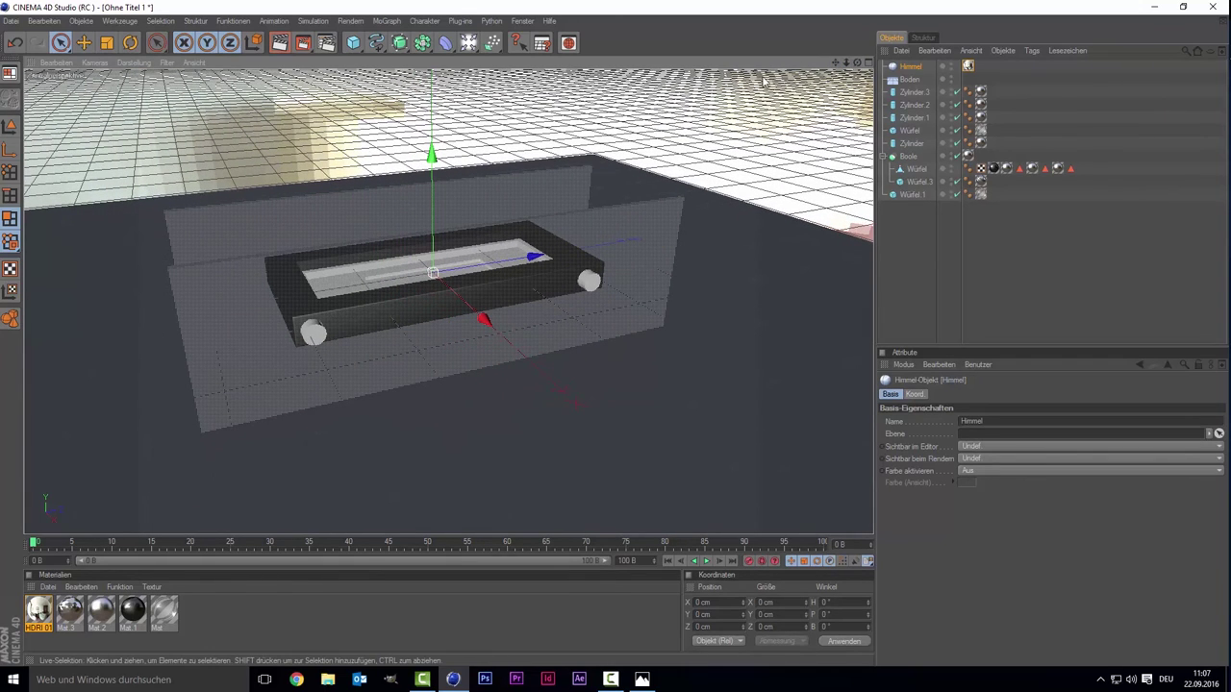
drag(857, 63, 843, 66)
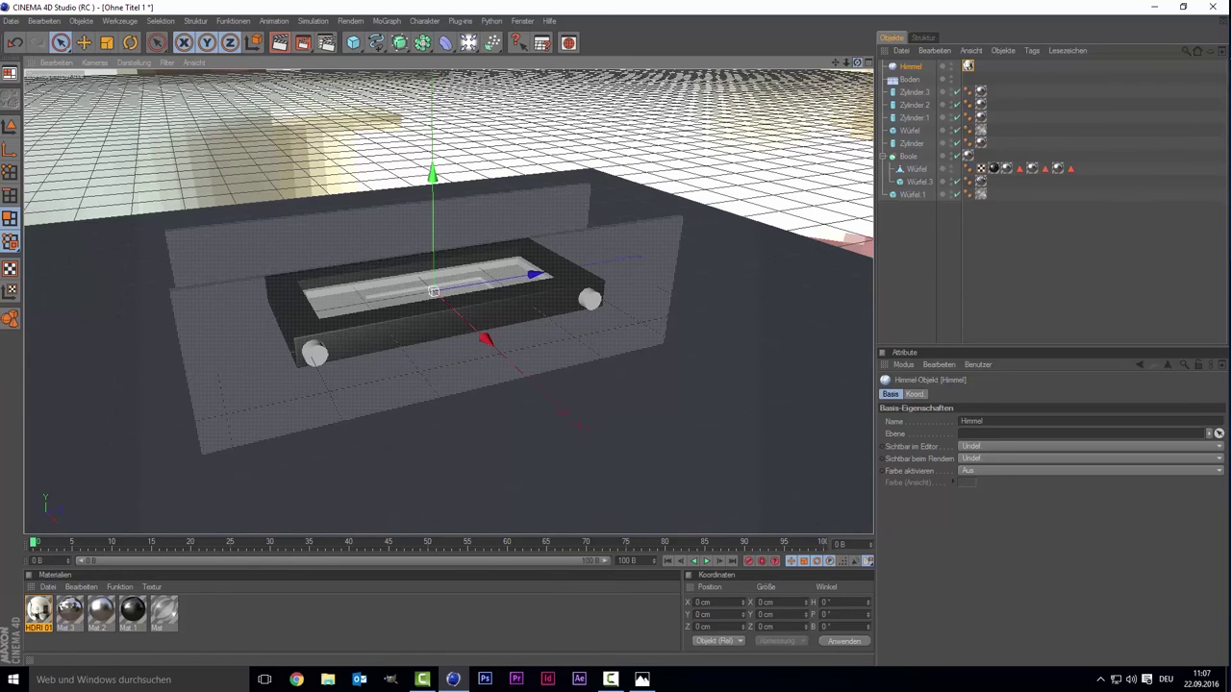
drag(858, 64, 856, 66)
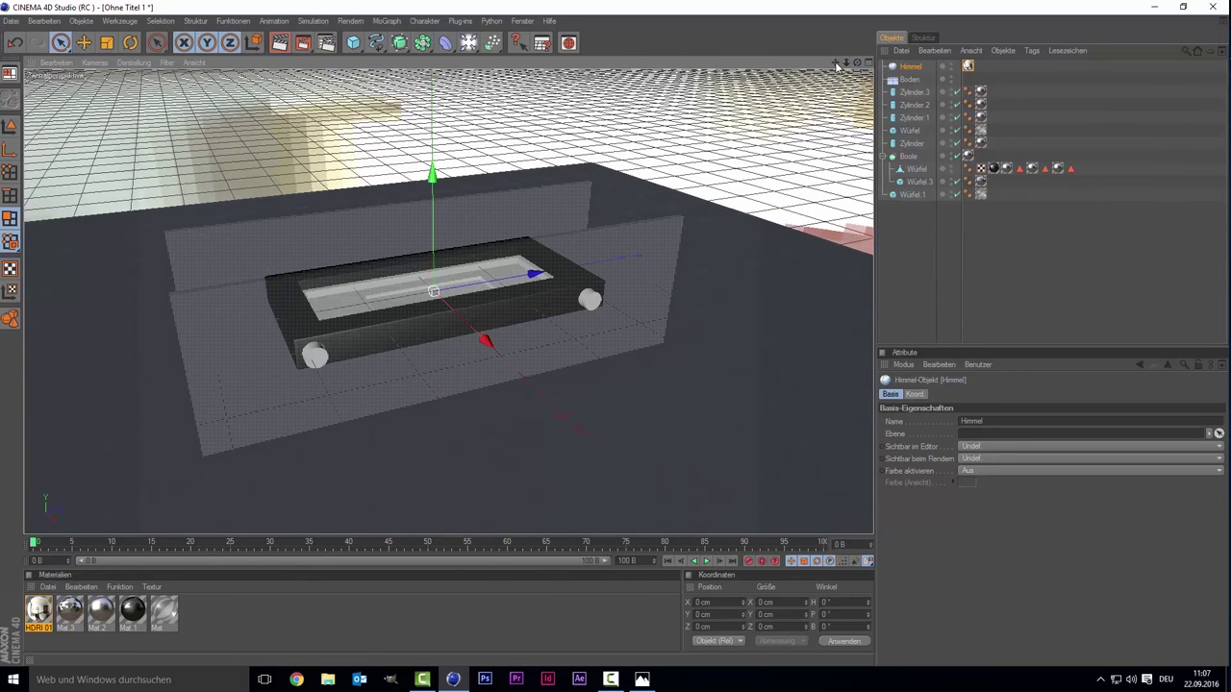
drag(840, 65, 846, 67)
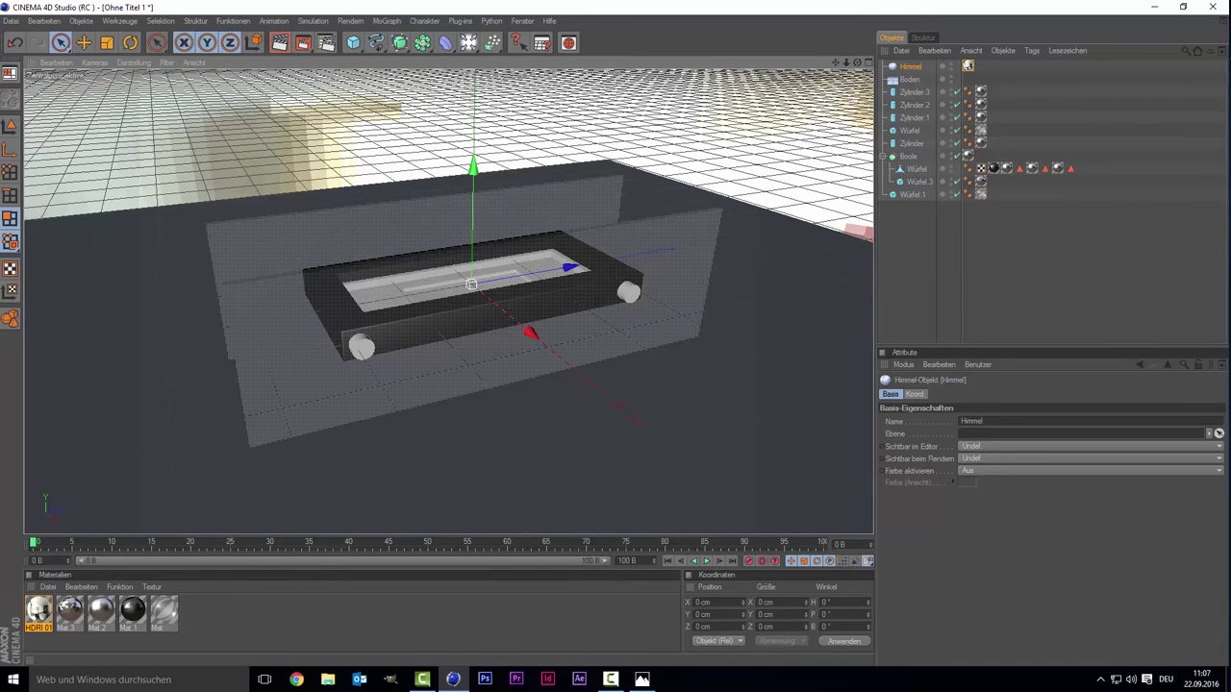
- Create a new material Mat 4 and set its colour to white
double_click(219, 614)
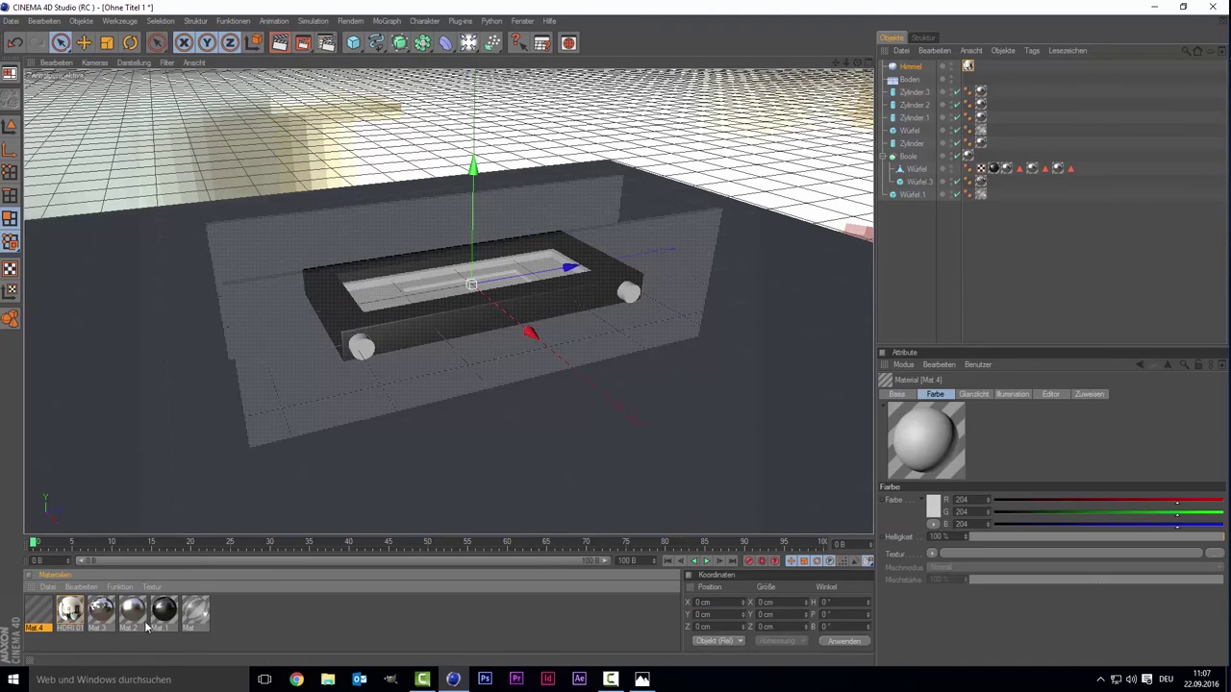
double_click(39, 610)
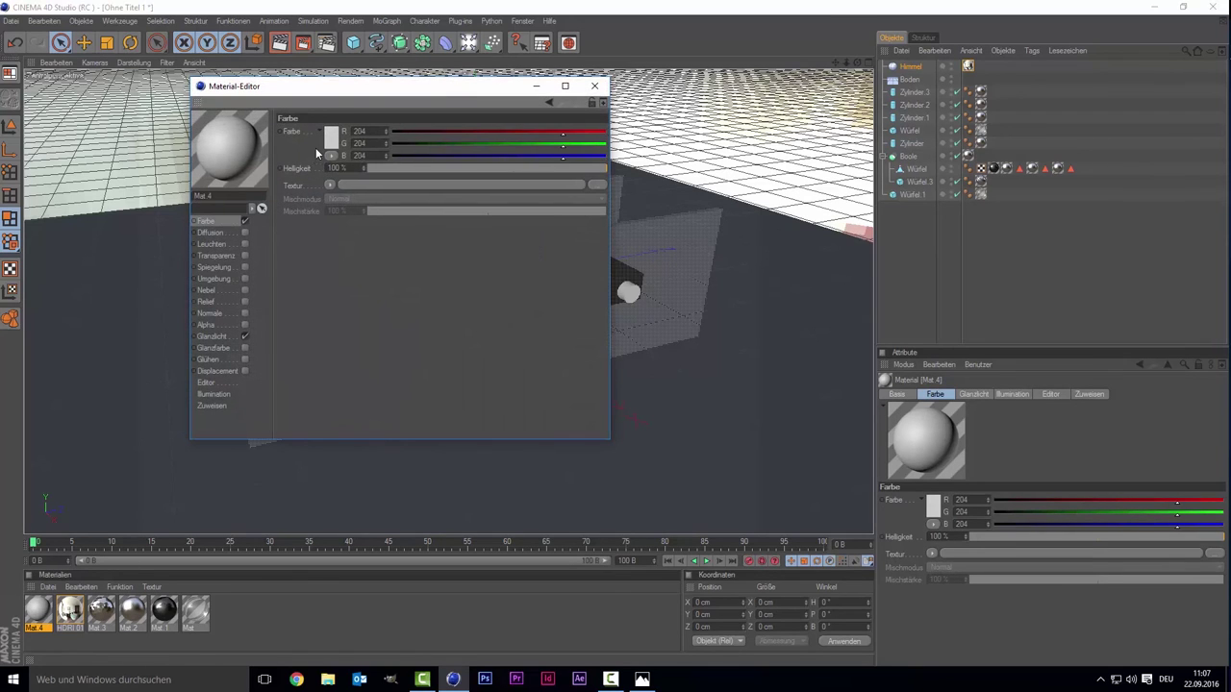
click(330, 140)
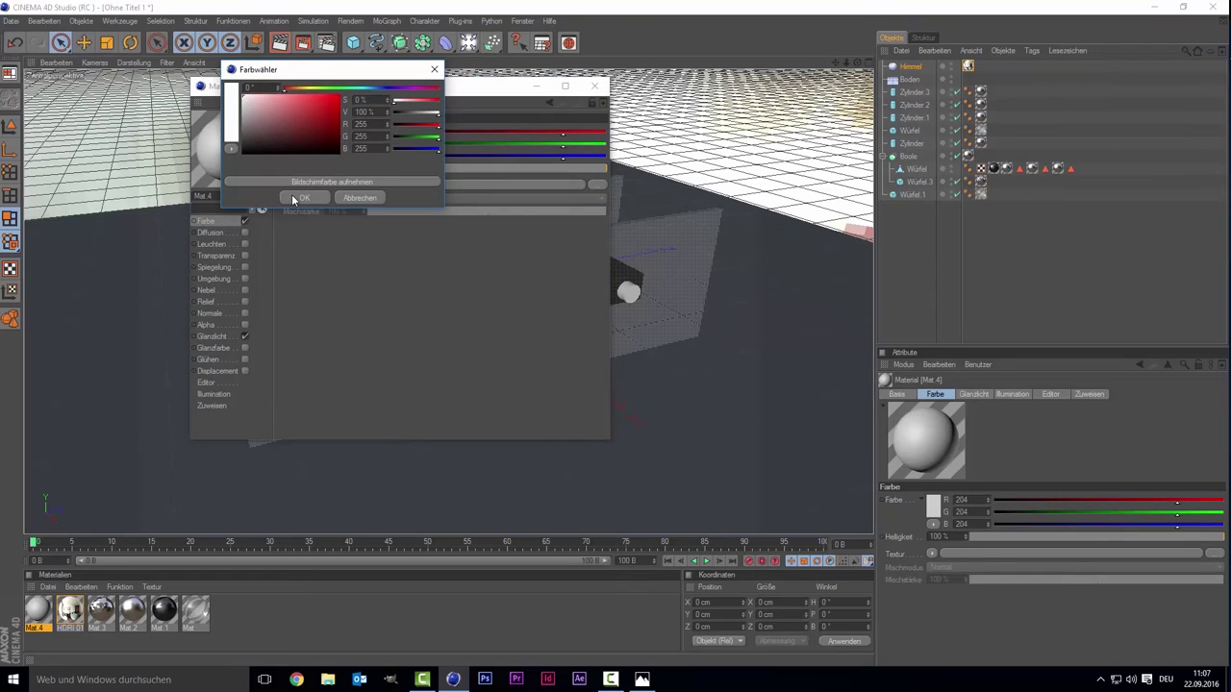
click(301, 197)
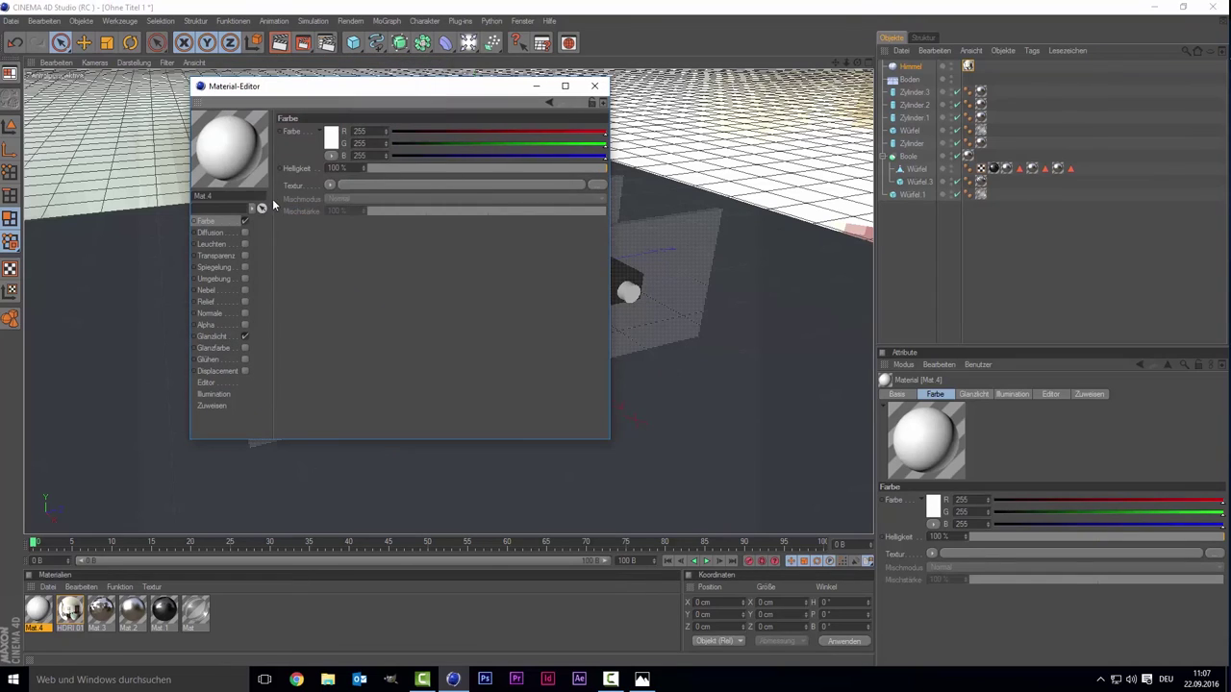
- Enable Mat 4's reflection with a Fresnel shader texture and adjust its gradient knot colour
click(244, 267)
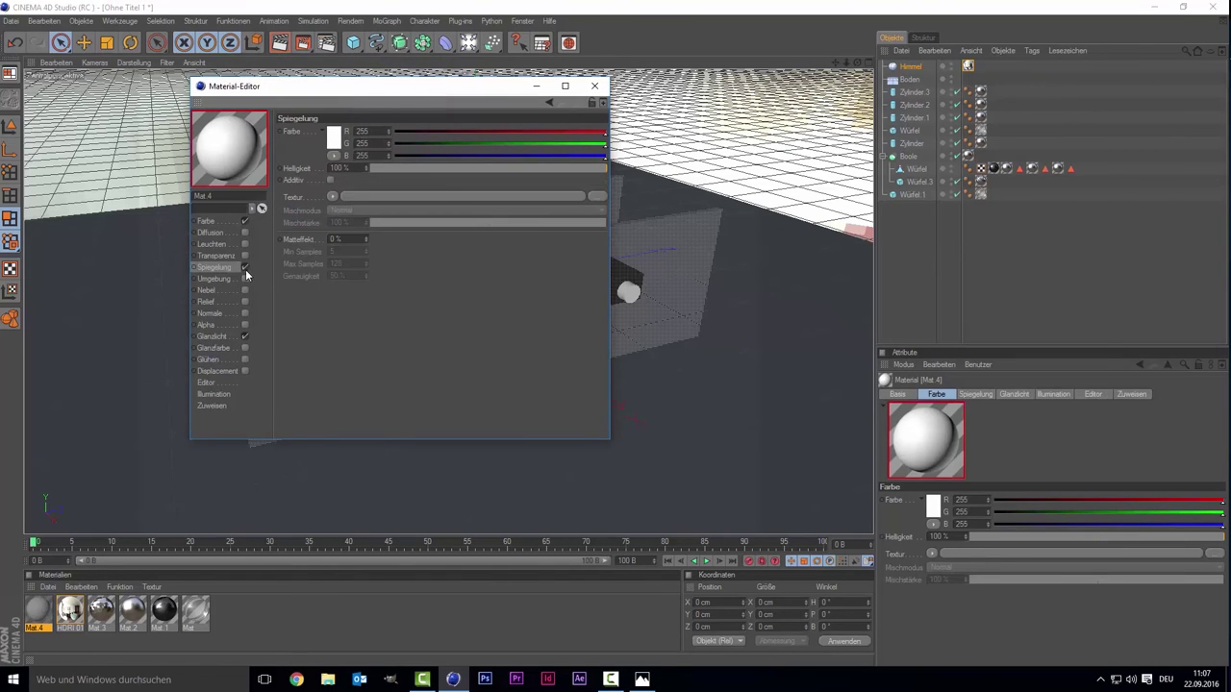
click(332, 198)
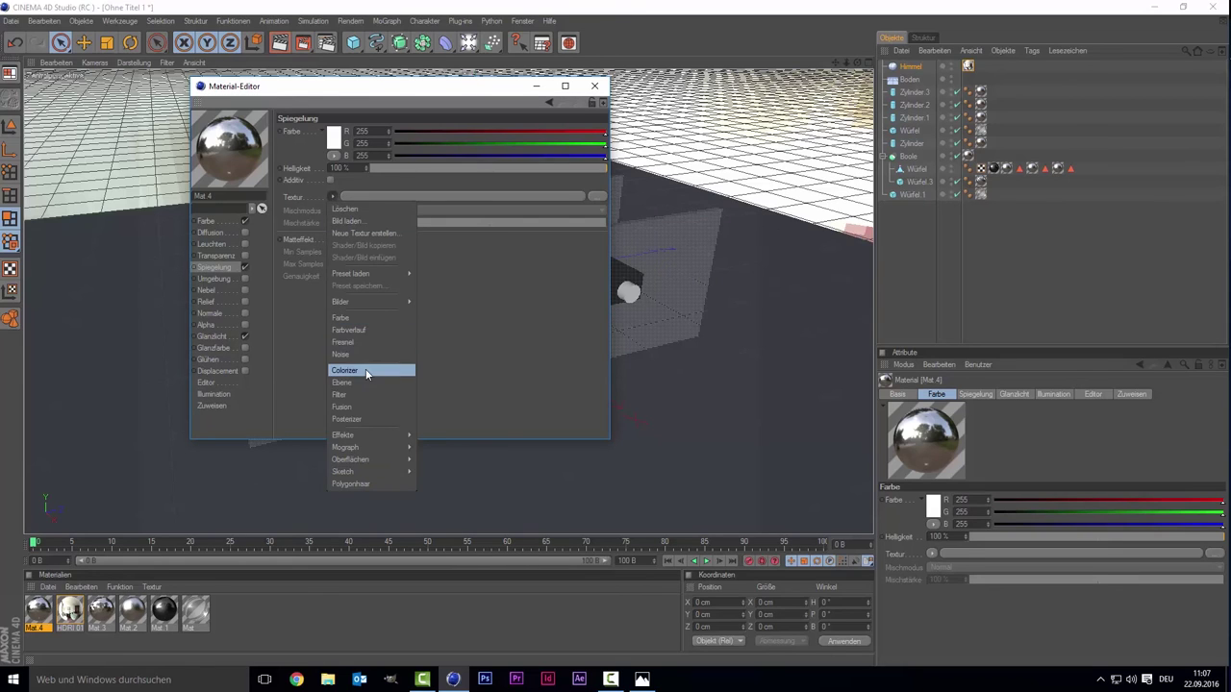
click(352, 342)
click(342, 231)
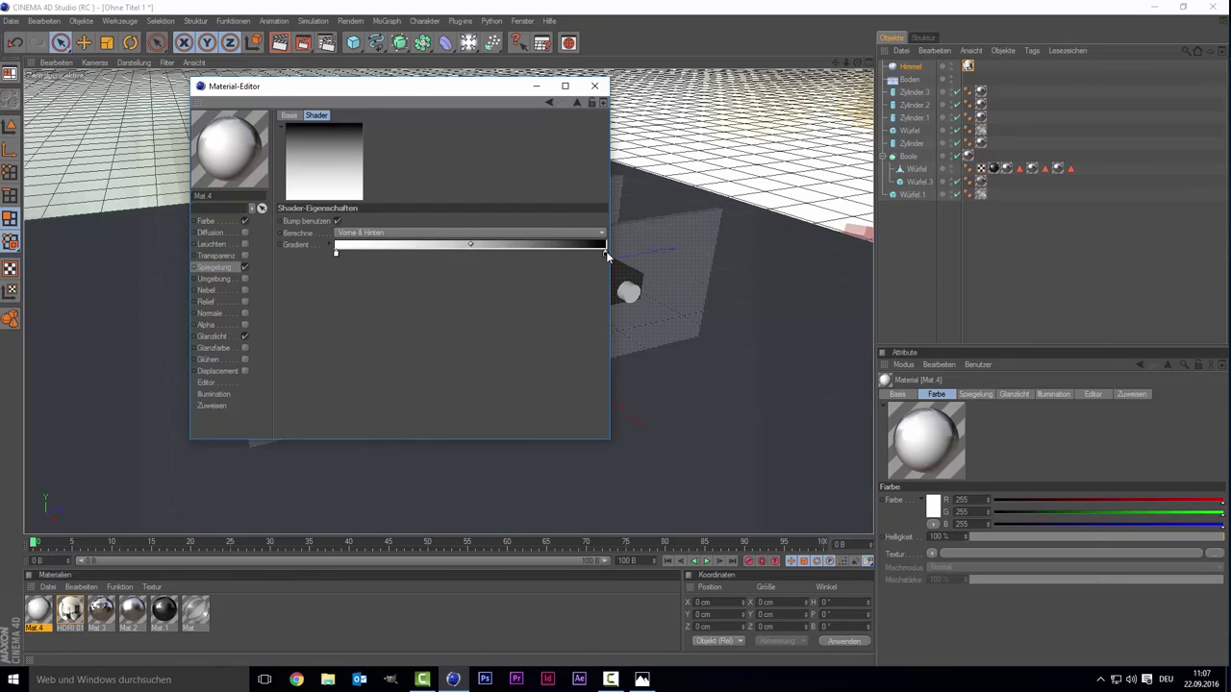
double_click(606, 252)
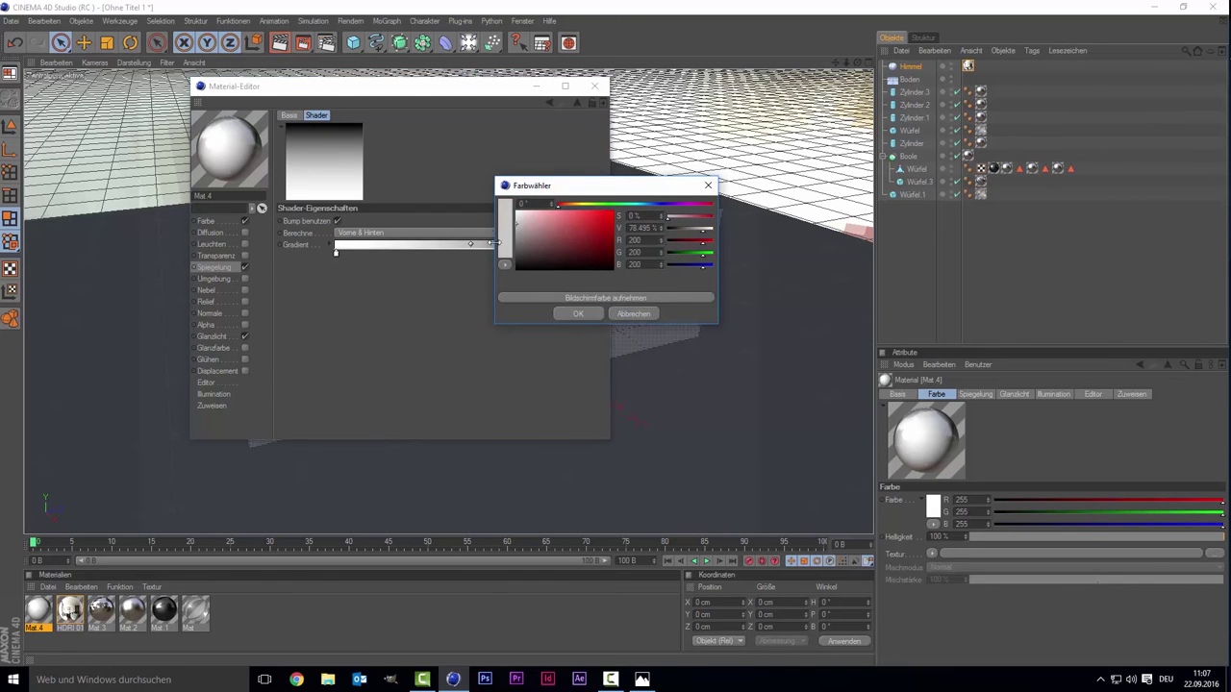
click(589, 312)
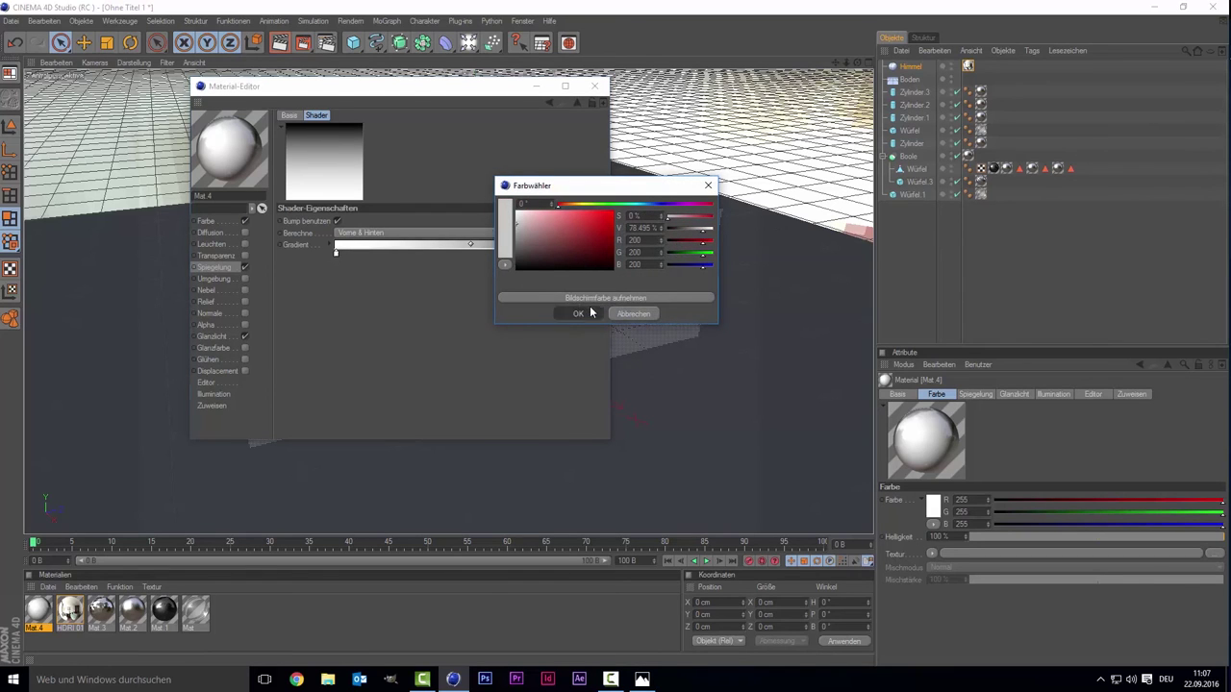
click(216, 268)
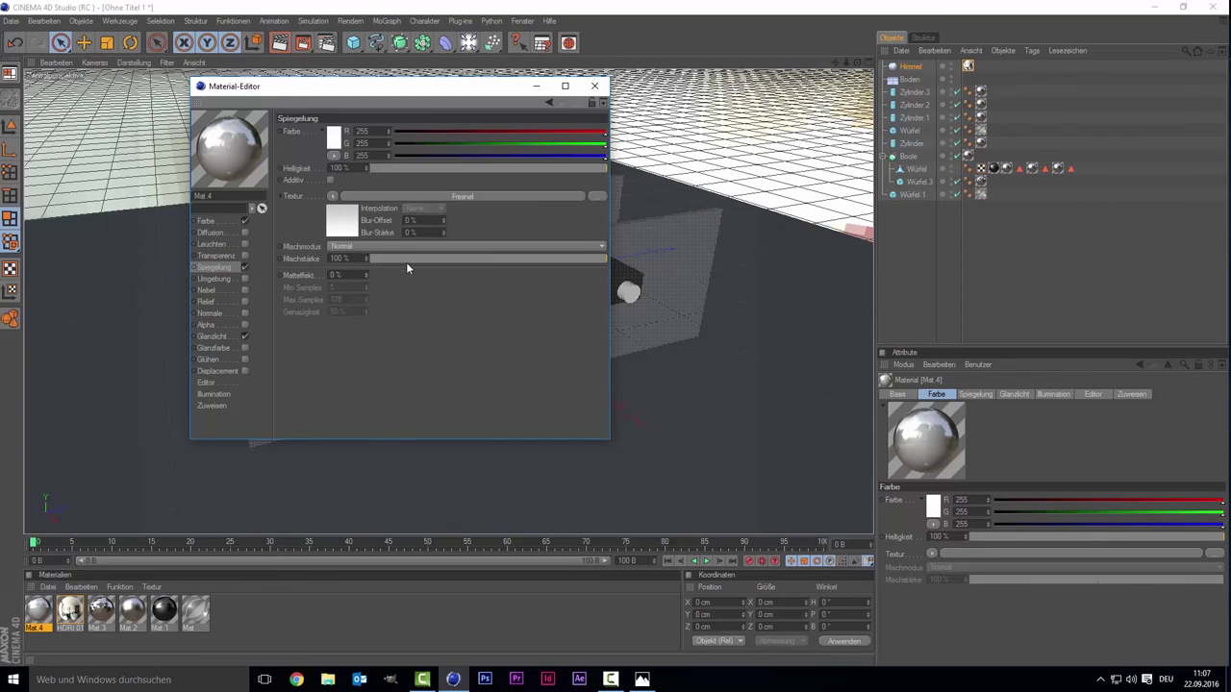
- Set the reflection brightness and mix strength to about 20%
drag(423, 175, 418, 179)
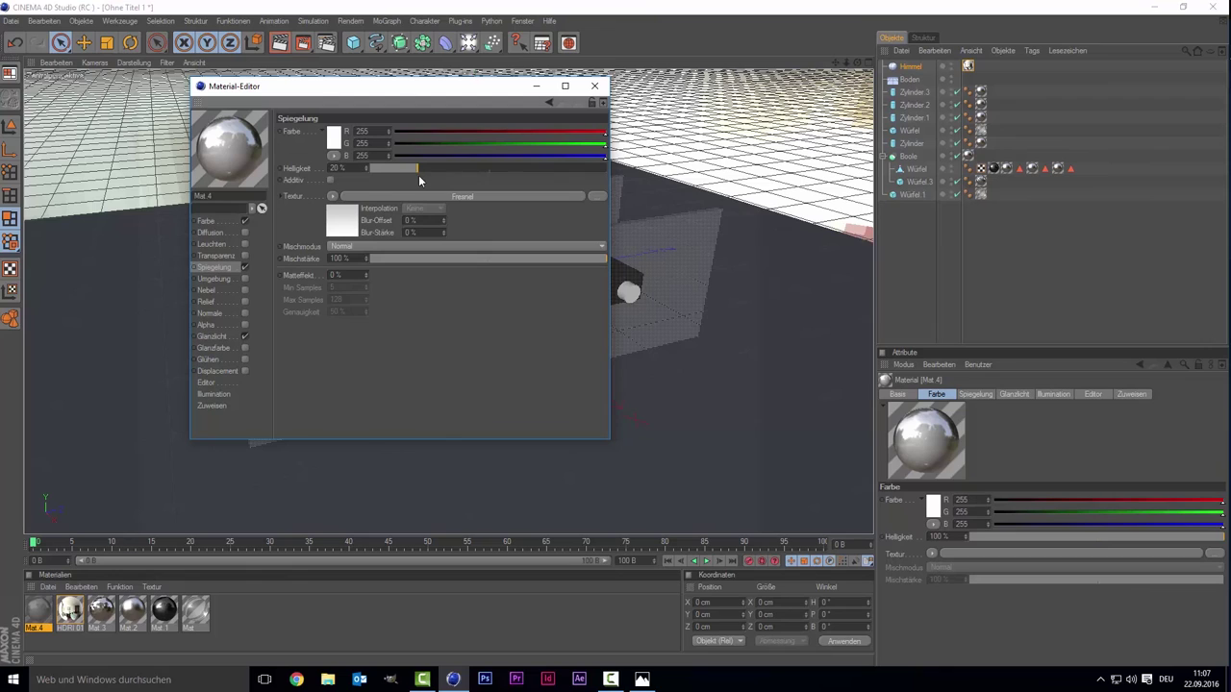
click(401, 259)
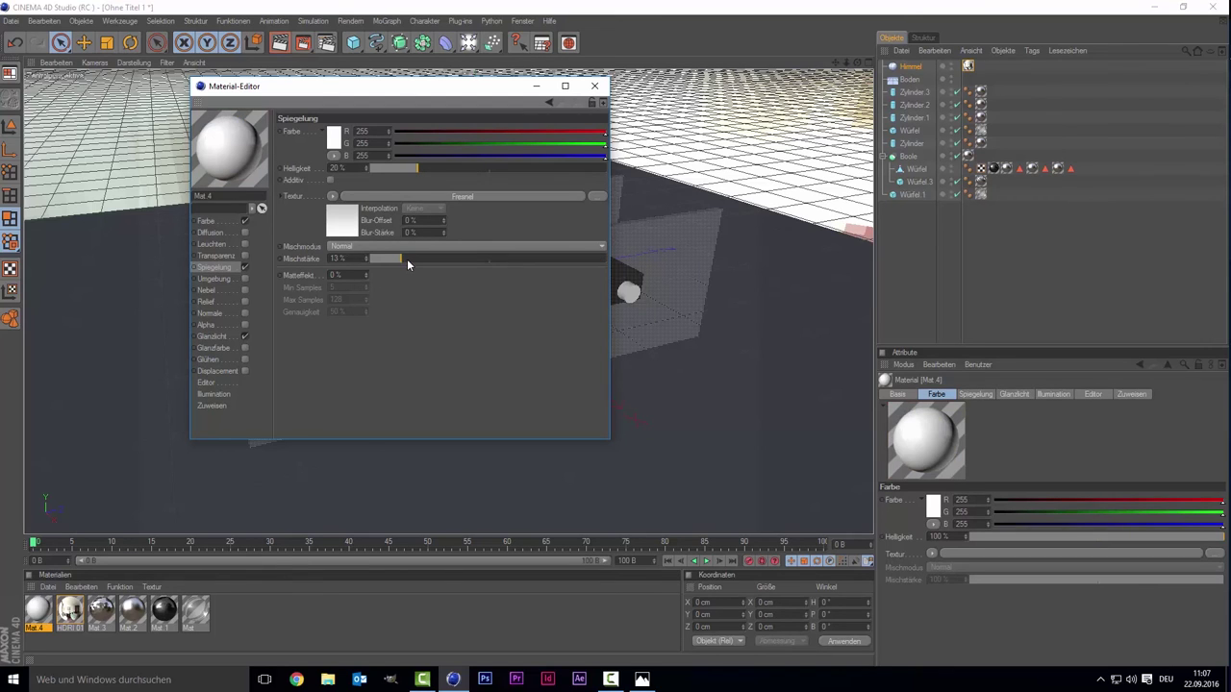
drag(417, 263, 419, 258)
- Apply Mat 4 to the Boden floor and start a viewport render
click(594, 85)
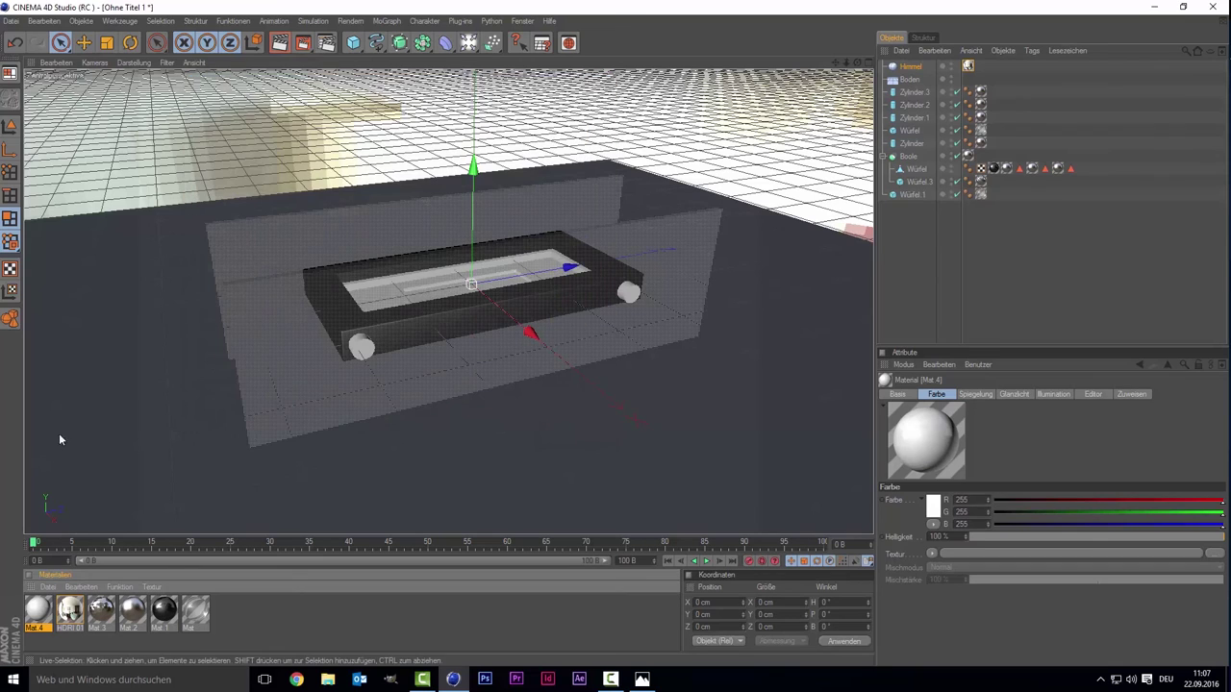
drag(42, 618, 101, 381)
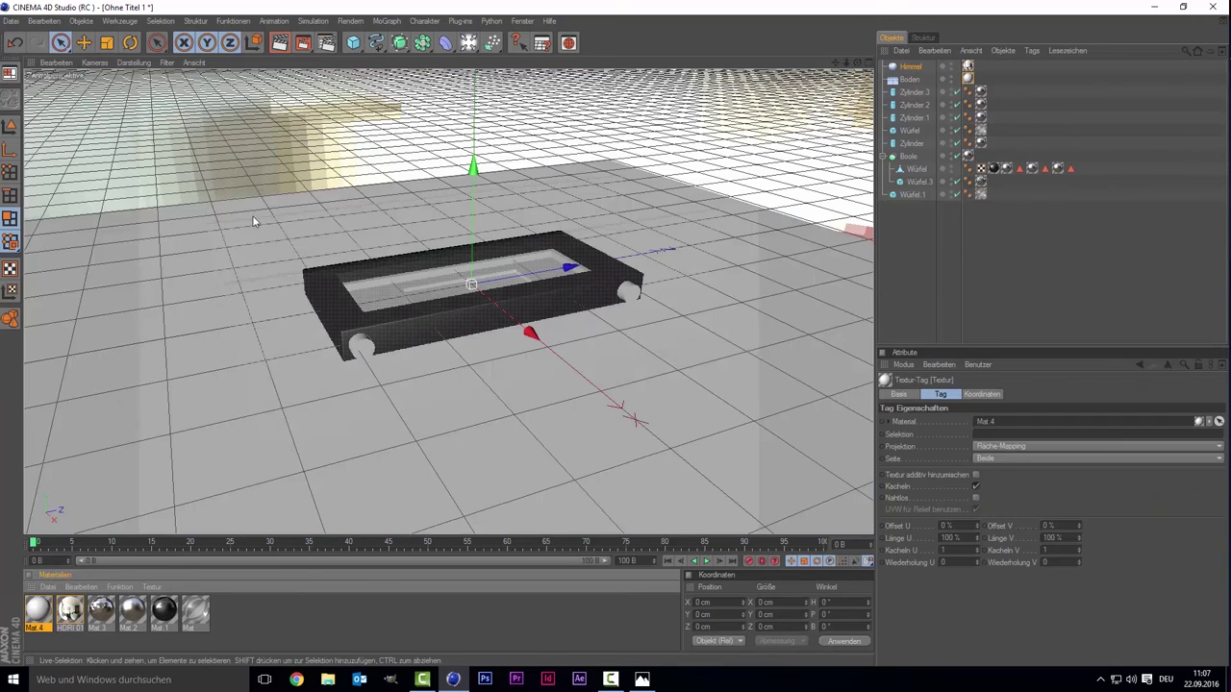
click(279, 43)
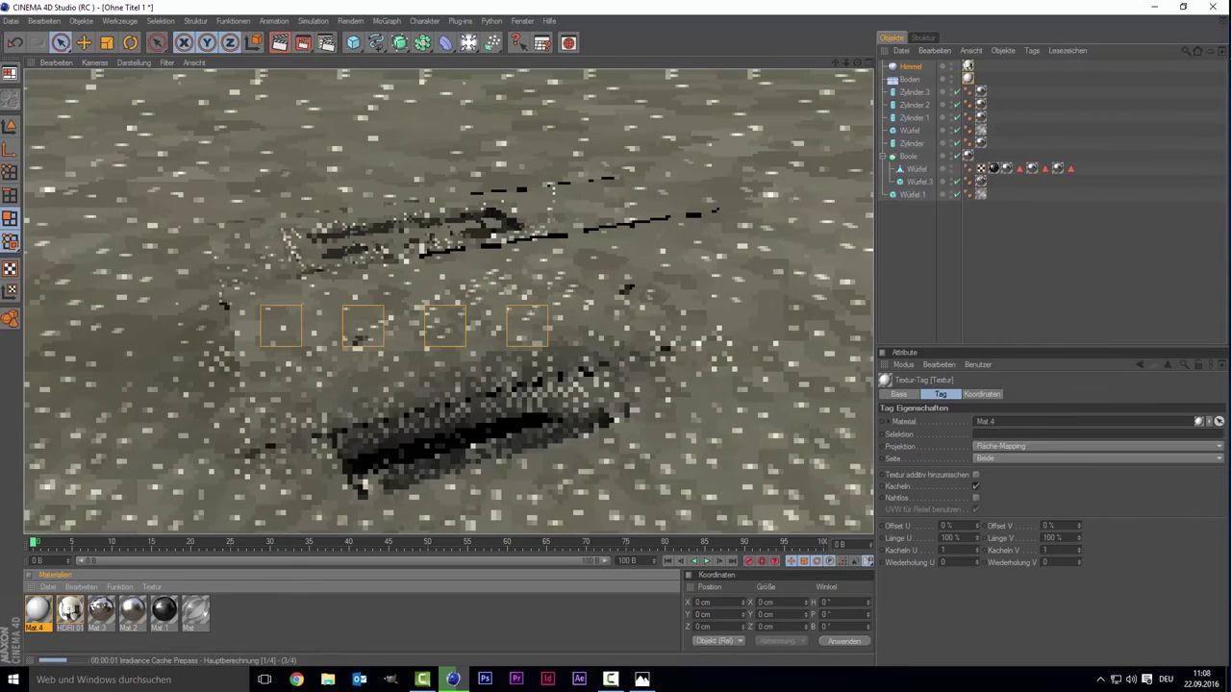
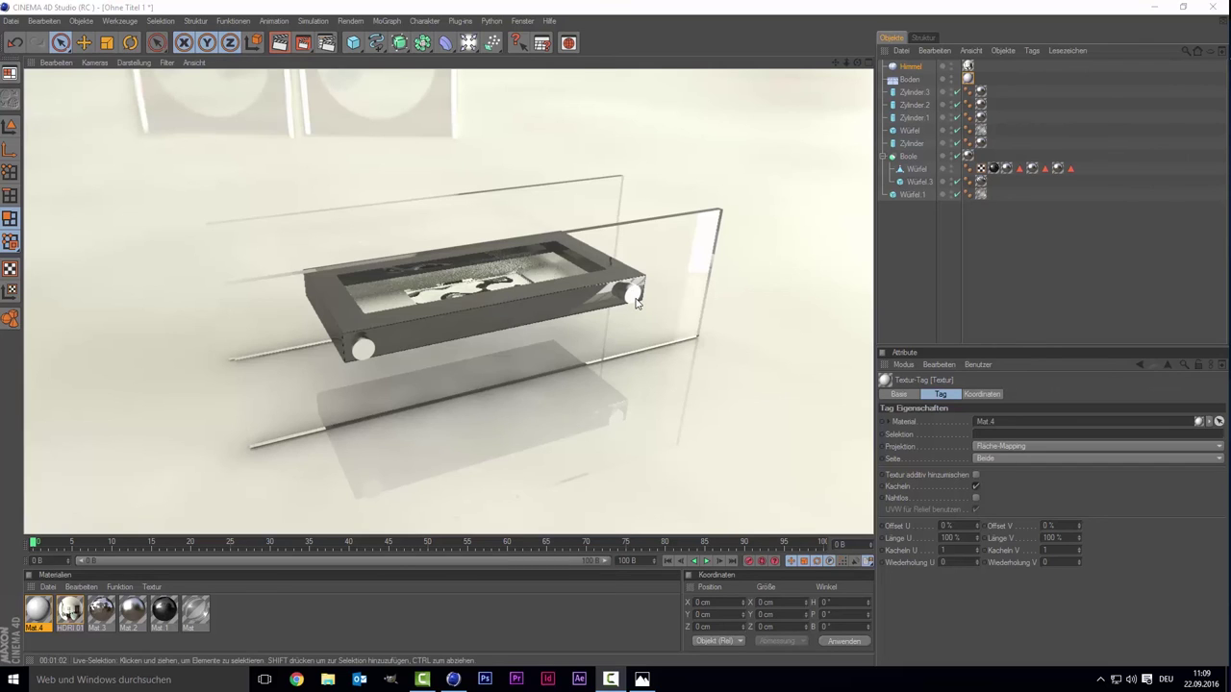
- Compare with the fireplace reference photo, then open the Mat material for editing
click(644, 680)
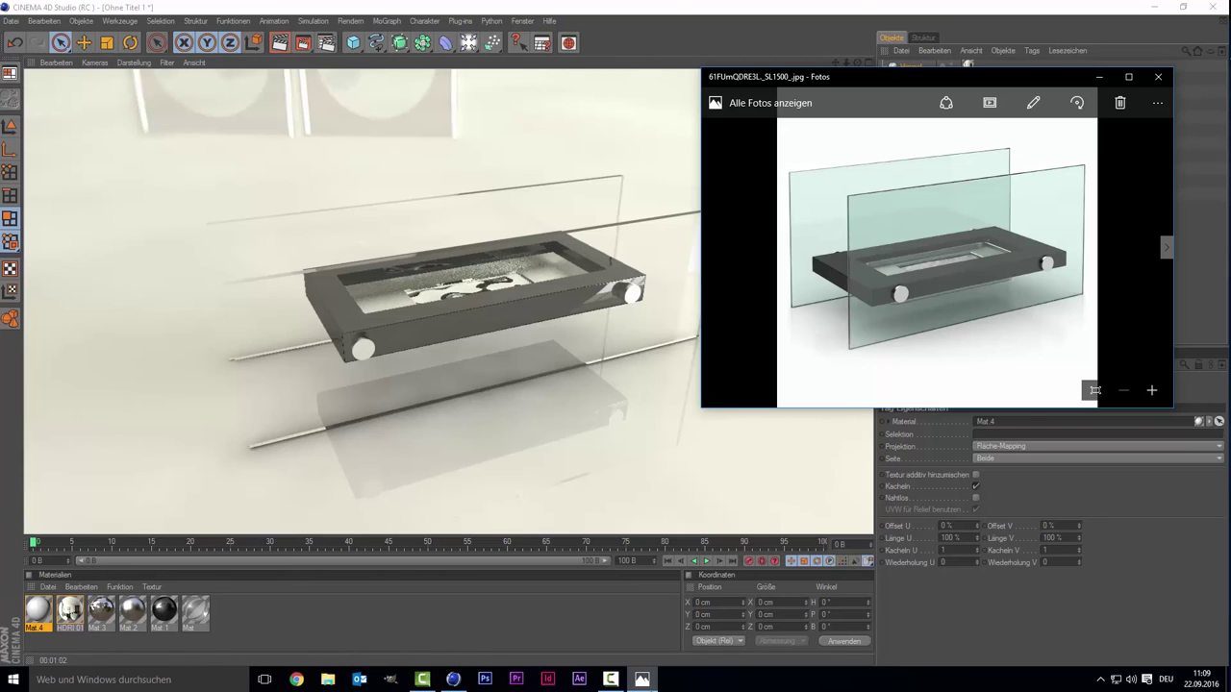
click(642, 679)
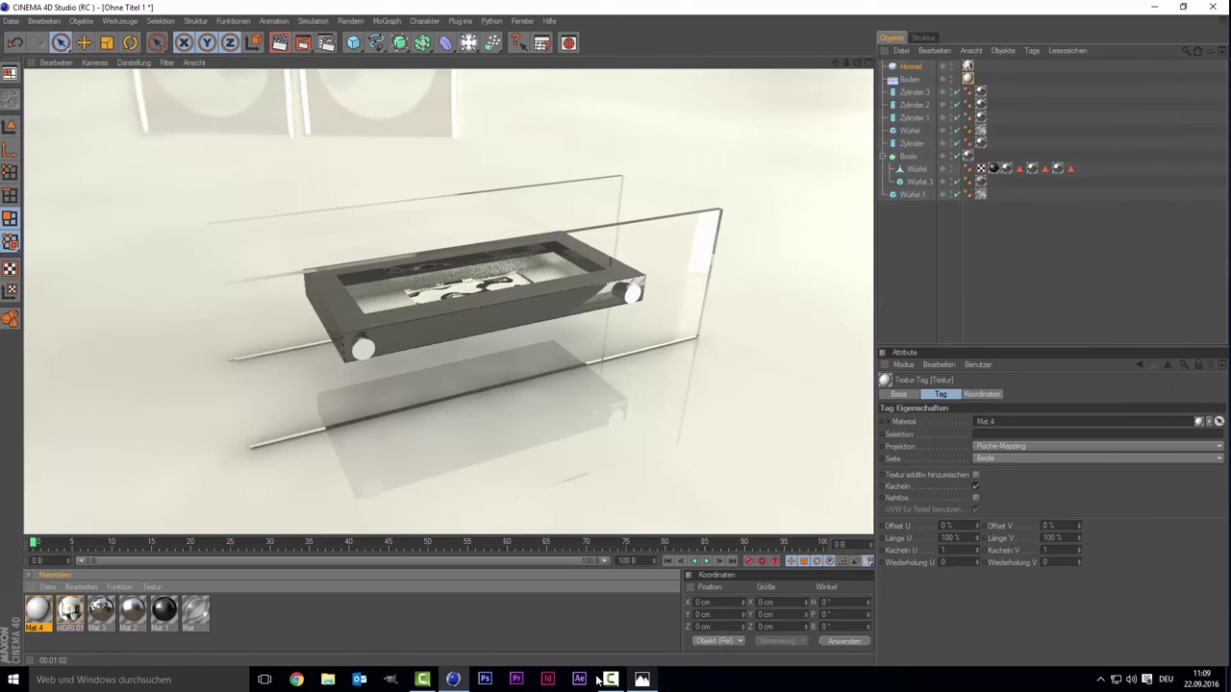
double_click(193, 626)
mouse_move(375, 86)
mouse_down()
mouse_move(472, 115)
mouse_move(753, 109)
mouse_move(721, 82)
mouse_up()
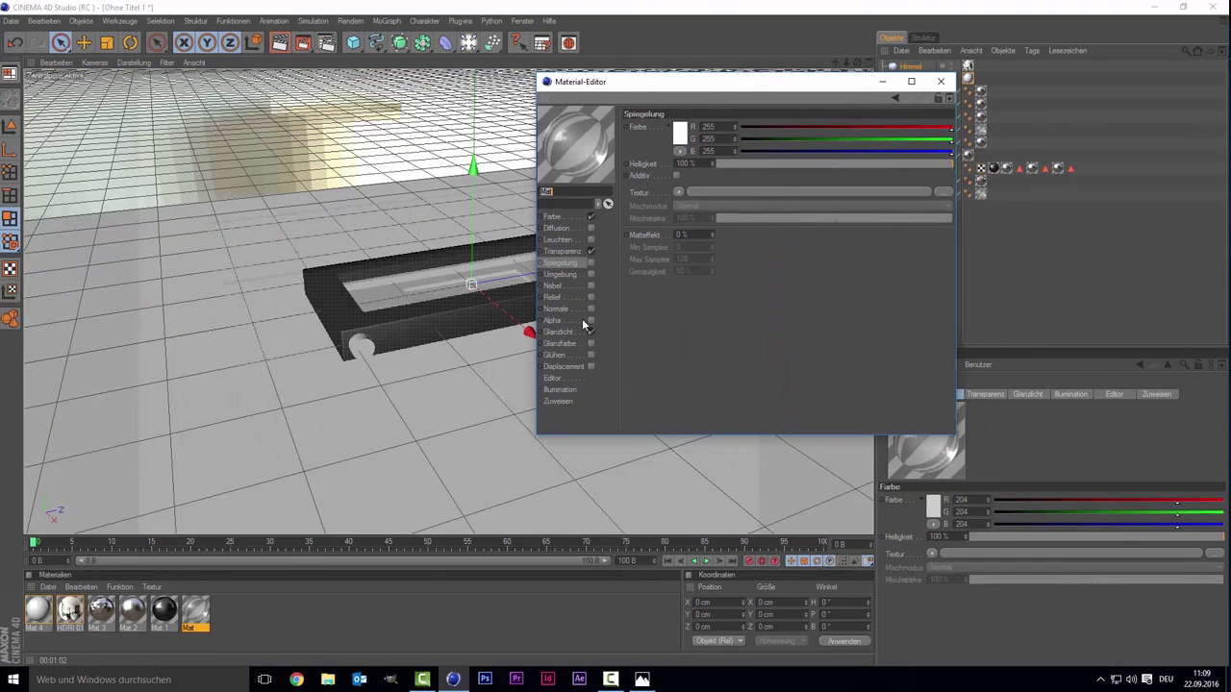
- Set the Transparenz colour to a pale cyan (208/255/249)
click(554, 252)
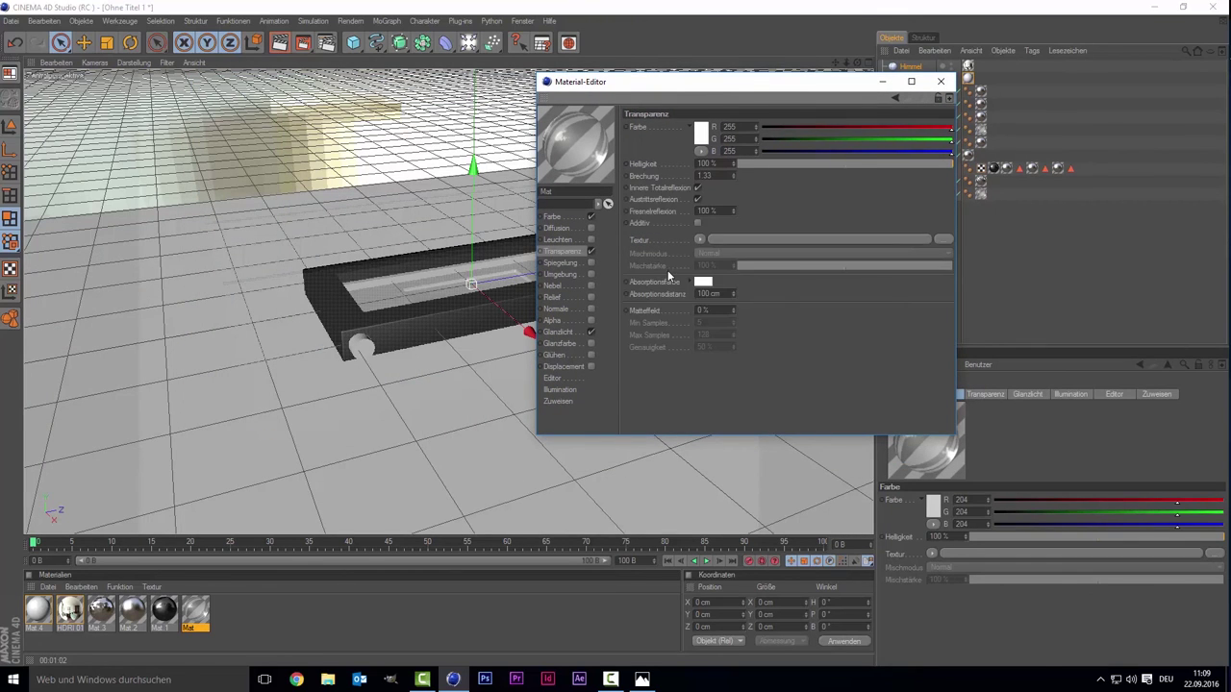
click(704, 137)
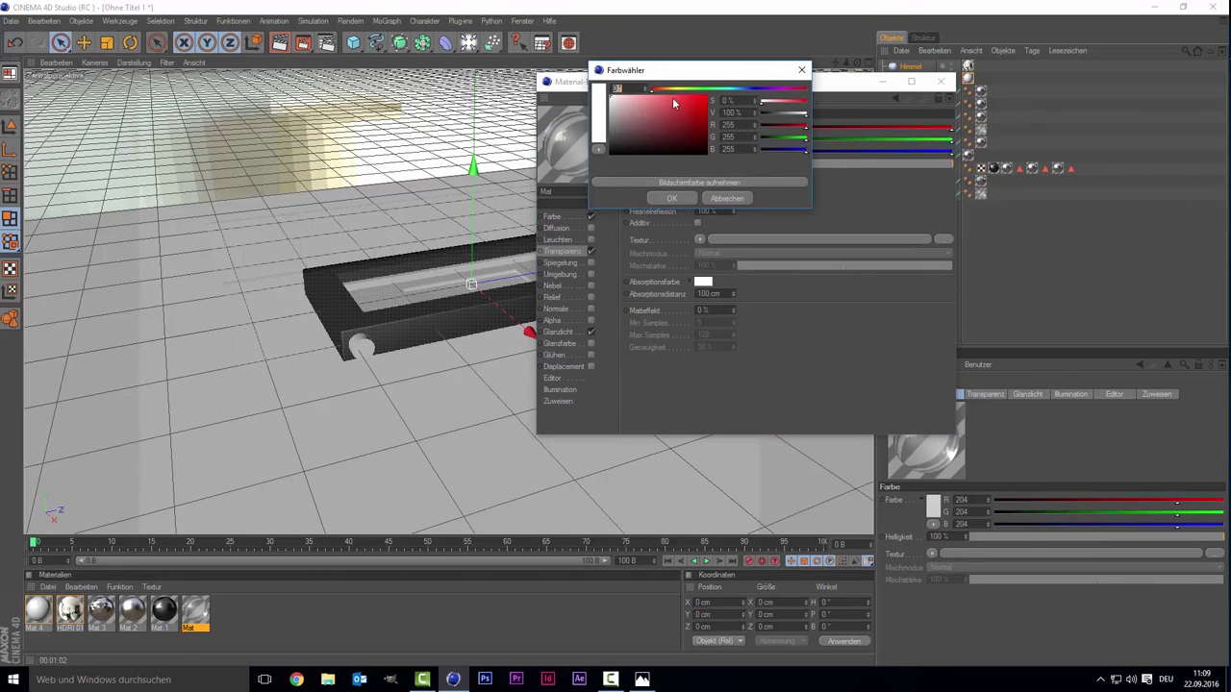
click(724, 89)
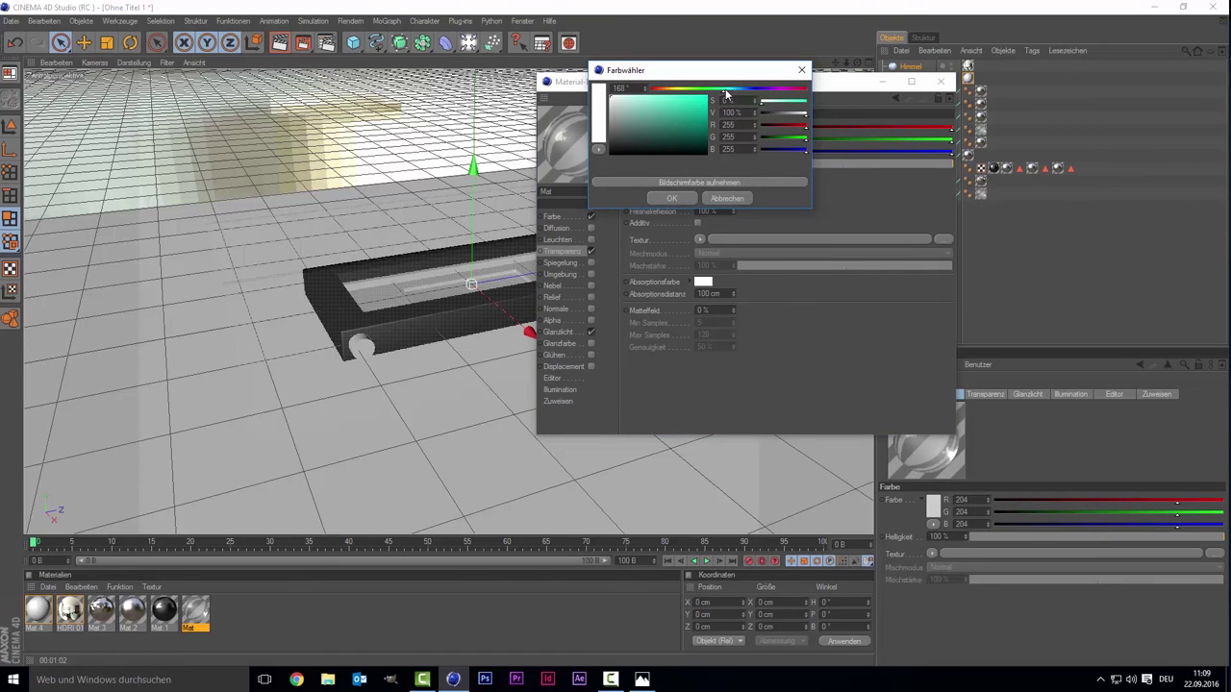
drag(729, 93, 728, 92)
drag(672, 121, 628, 84)
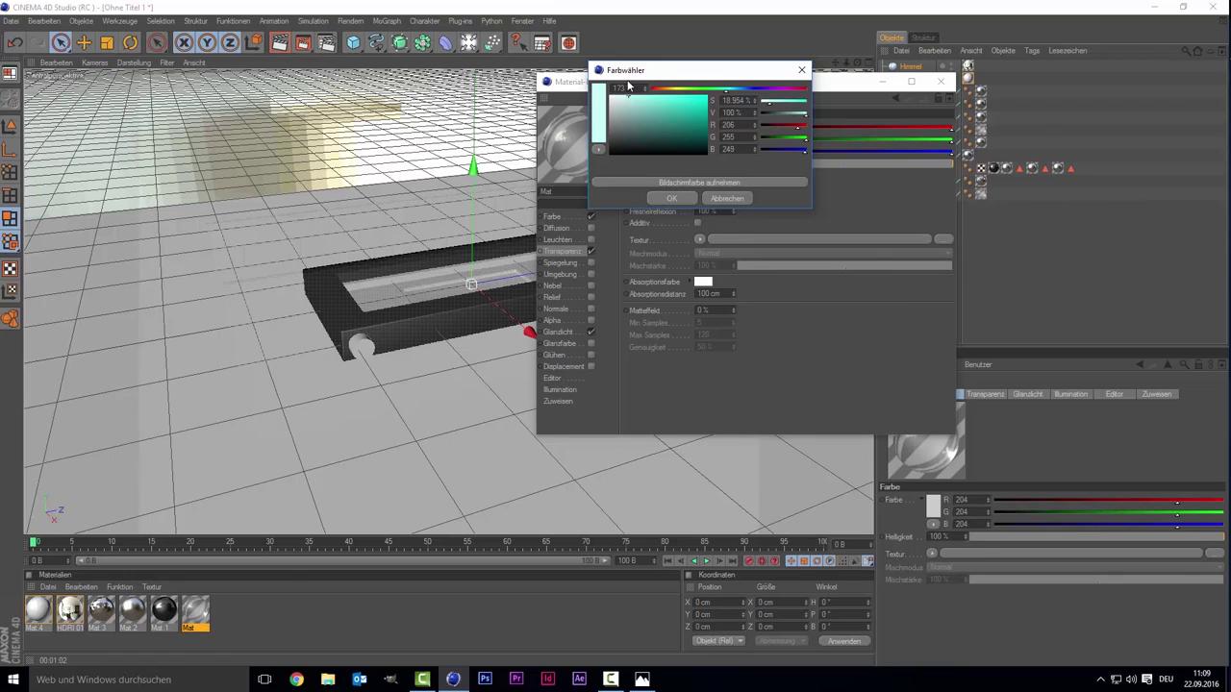
click(665, 199)
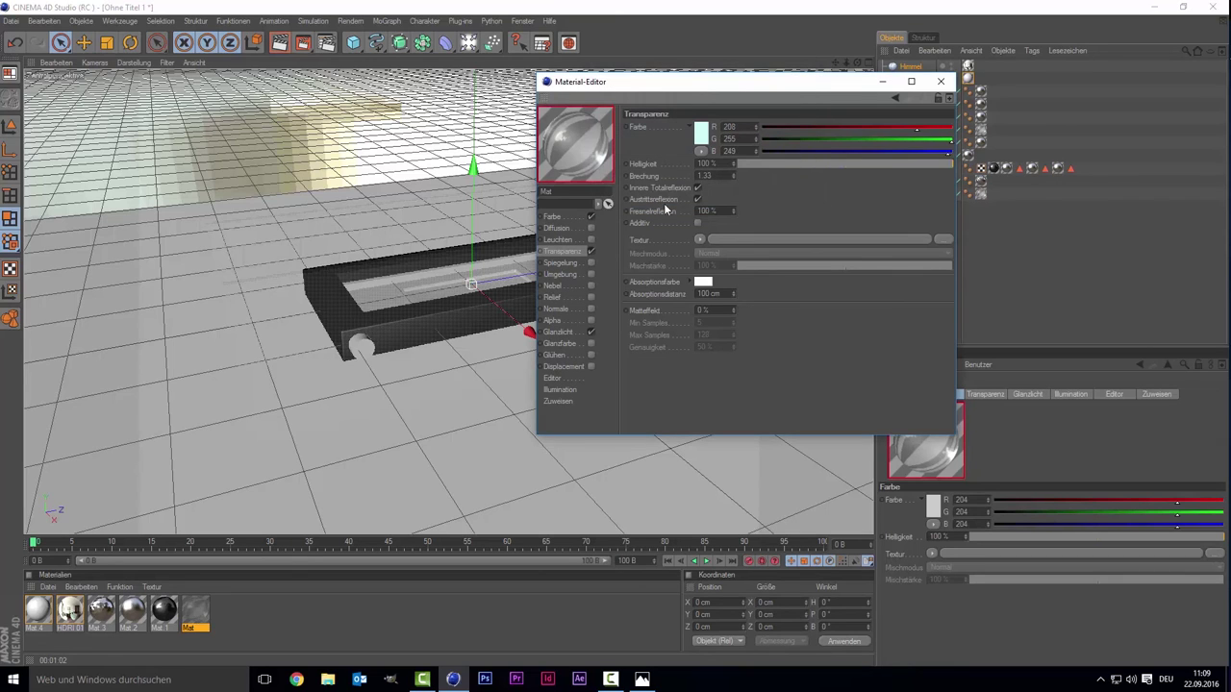
- Raise the glass's Absorptionsdistanz in the Transparenz channel
click(796, 165)
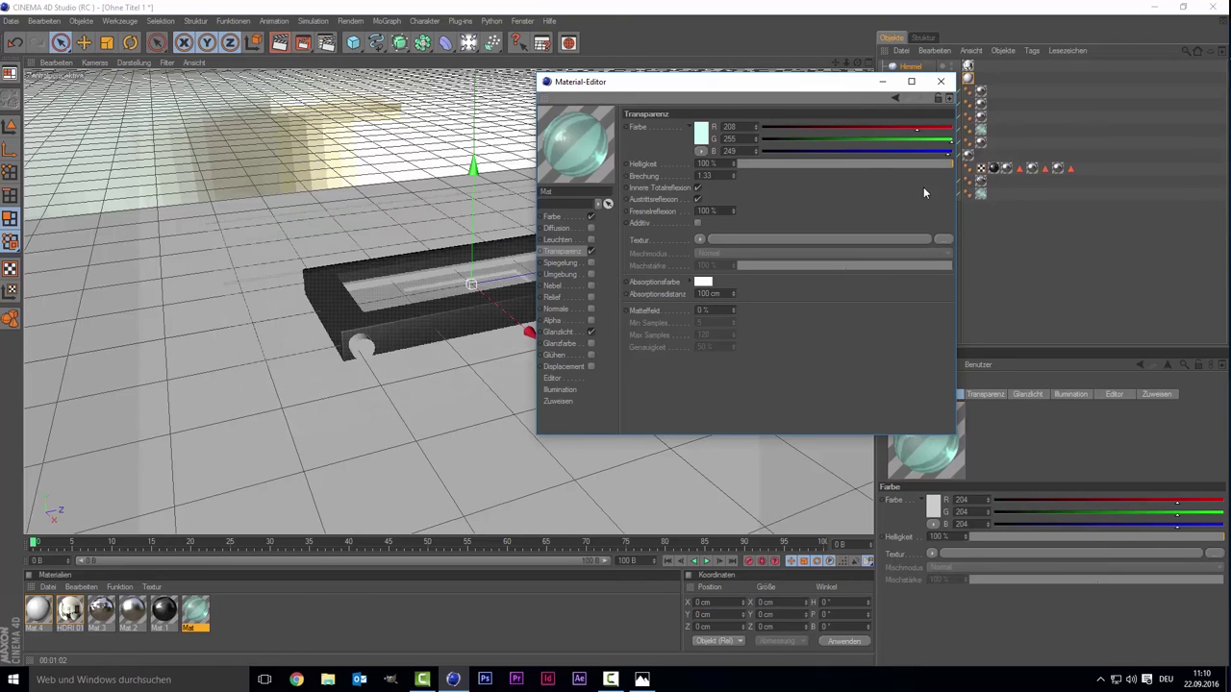
click(706, 284)
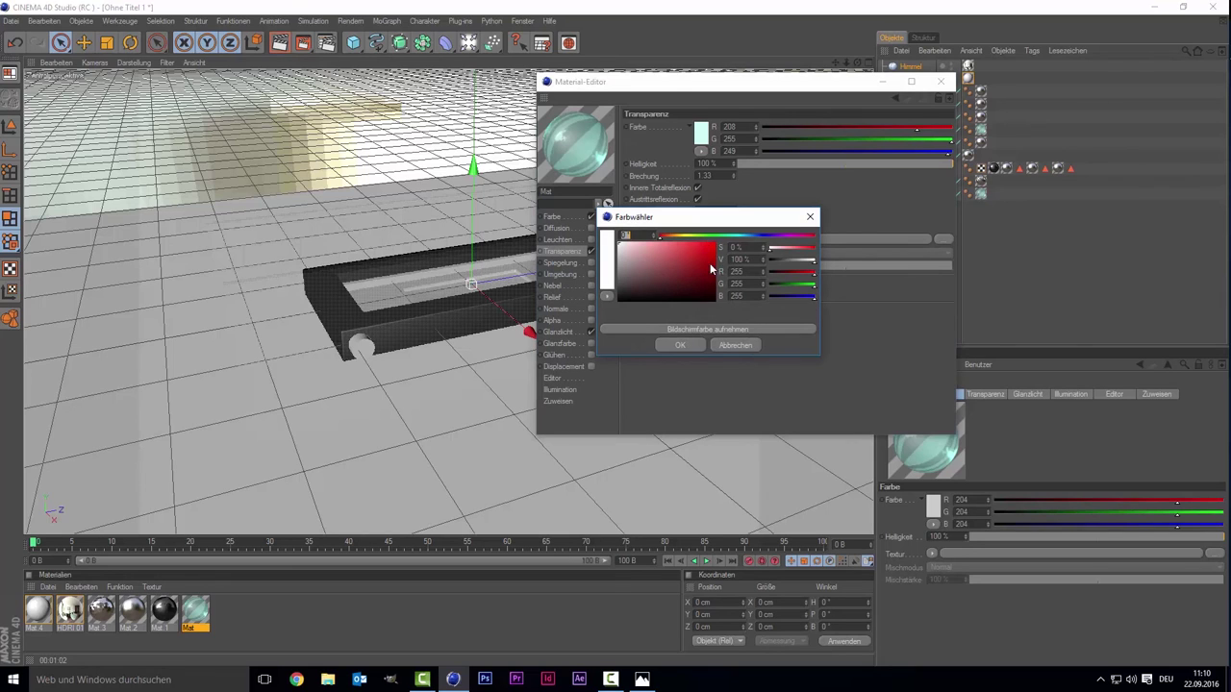
click(747, 347)
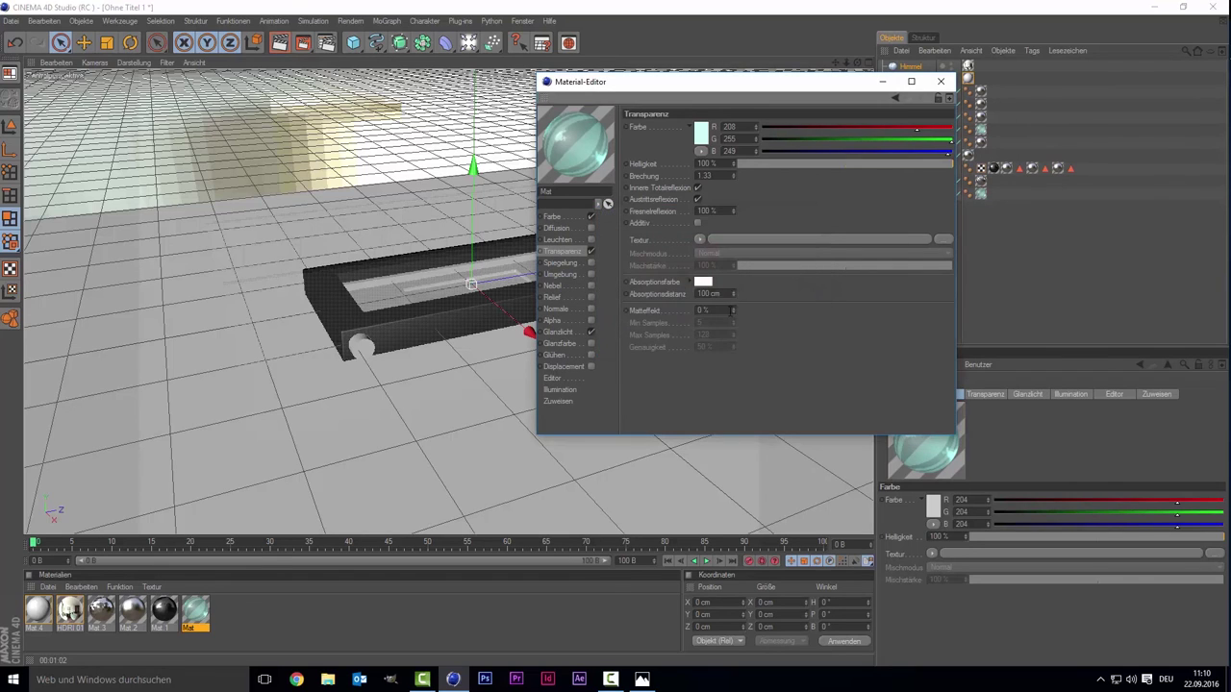
drag(734, 293, 735, 327)
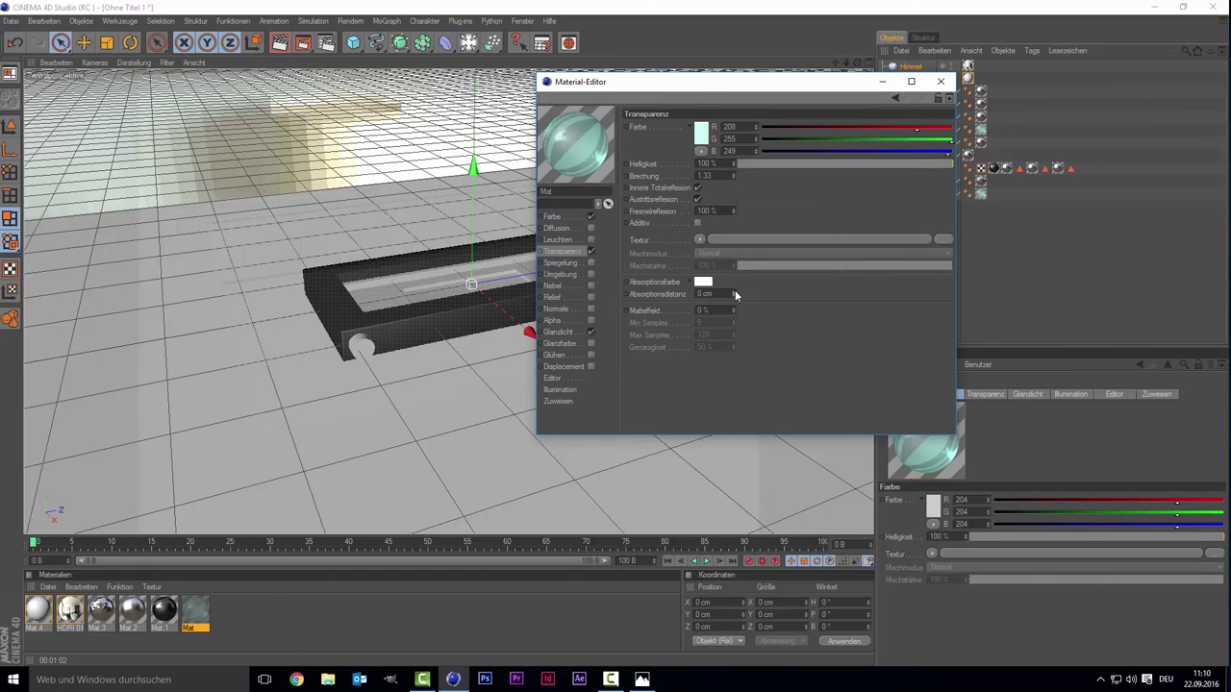
click(736, 290)
- Set the Absorptionsfarbe to a light cyan (208/255/243)
click(703, 282)
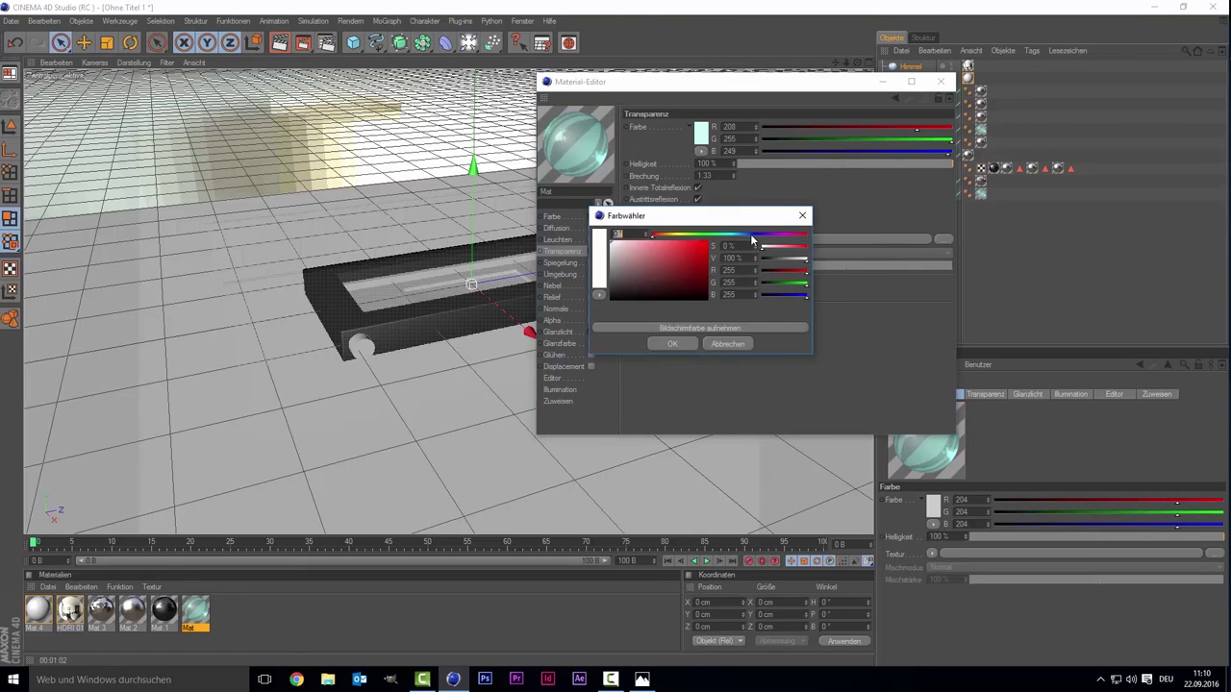
click(725, 236)
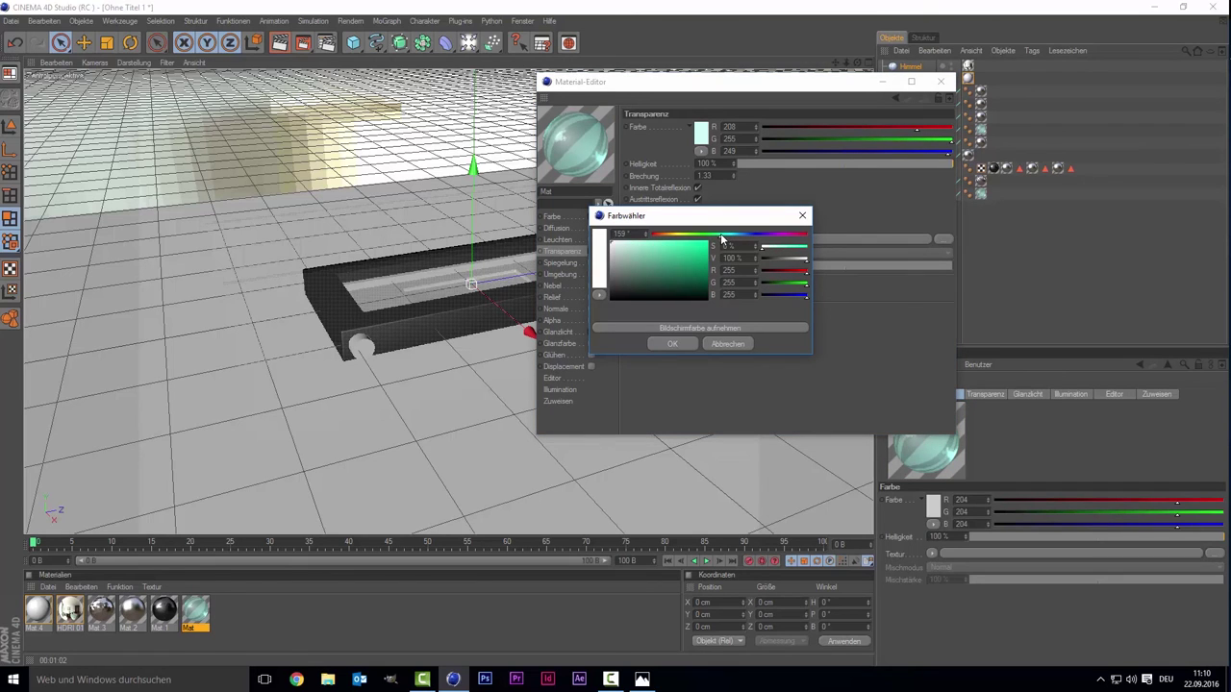
drag(680, 260, 629, 233)
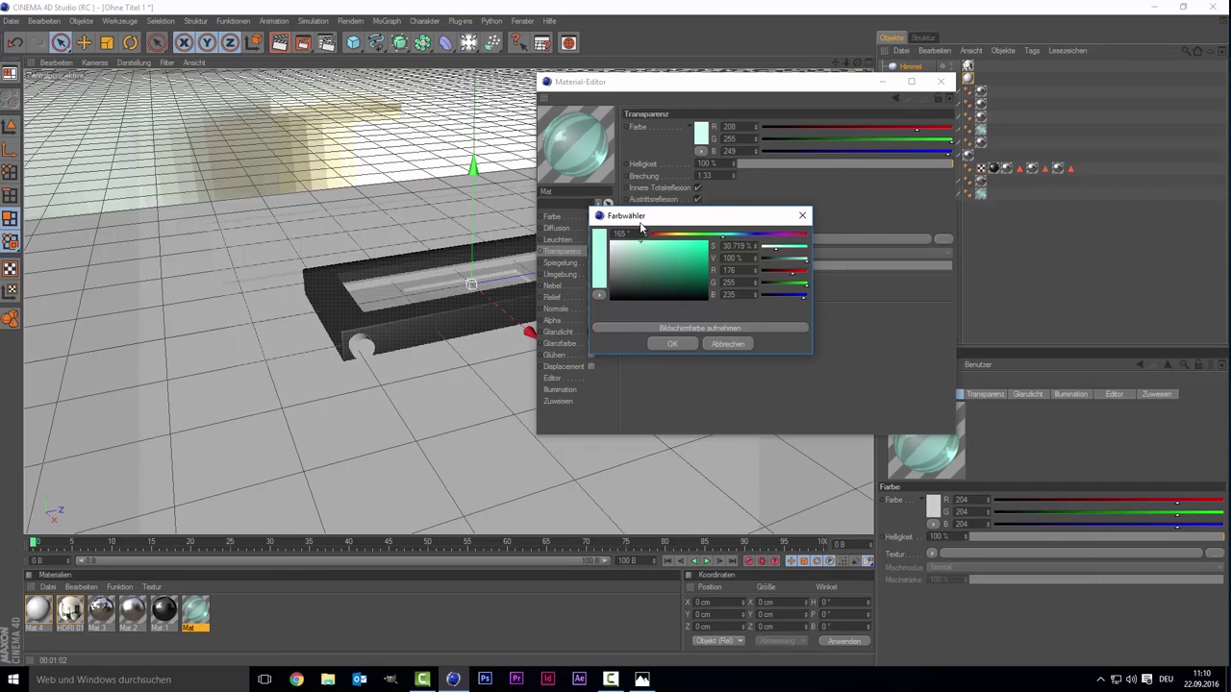
click(670, 343)
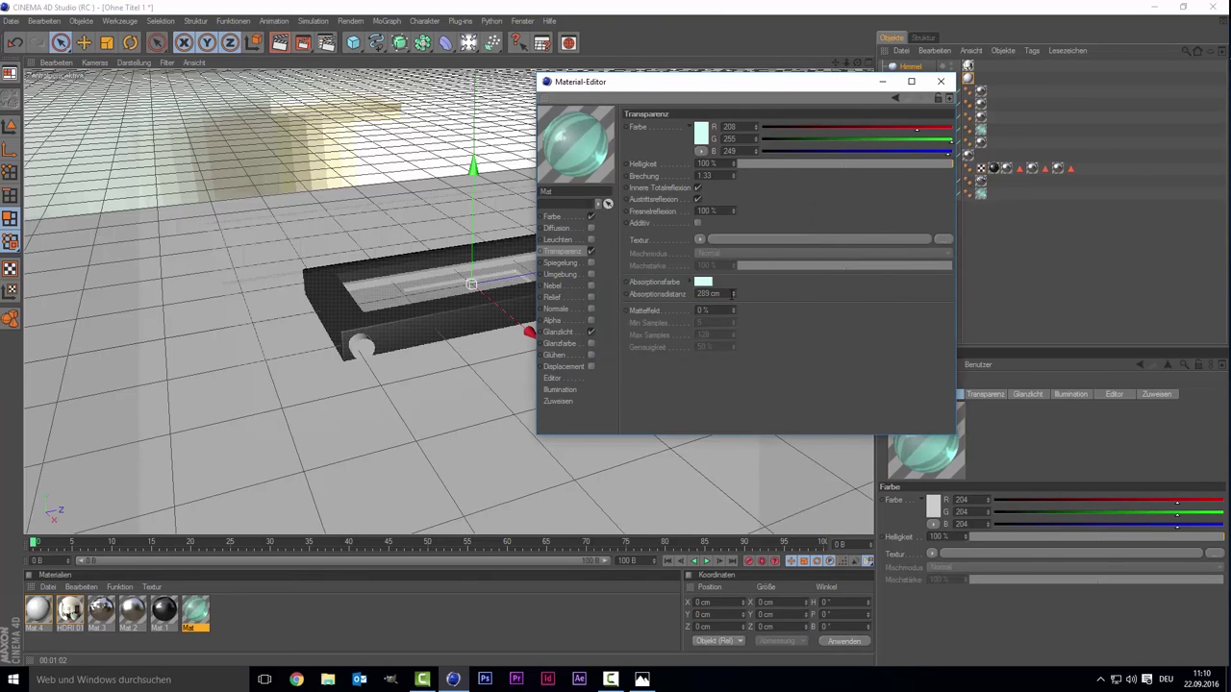
- Change the Absorptionsfarbe to a saturated green-cyan (13/255/194) and lengthen the absorption distance
drag(733, 293, 735, 291)
click(703, 283)
drag(689, 267, 707, 244)
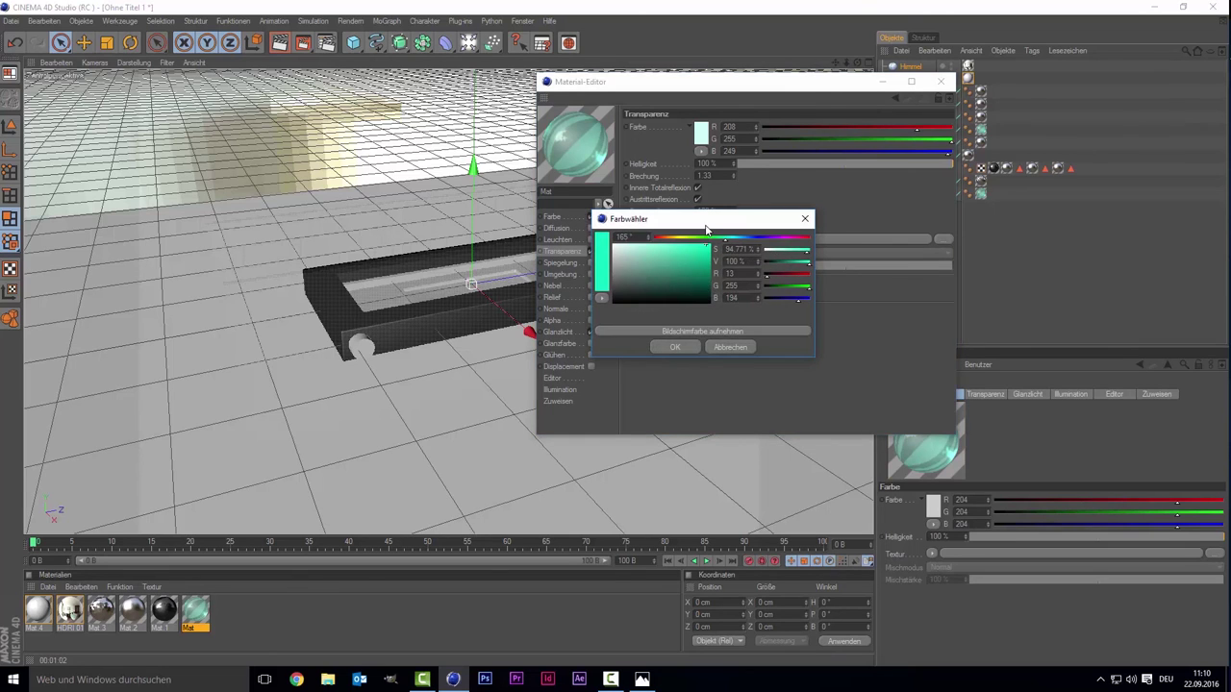
click(675, 347)
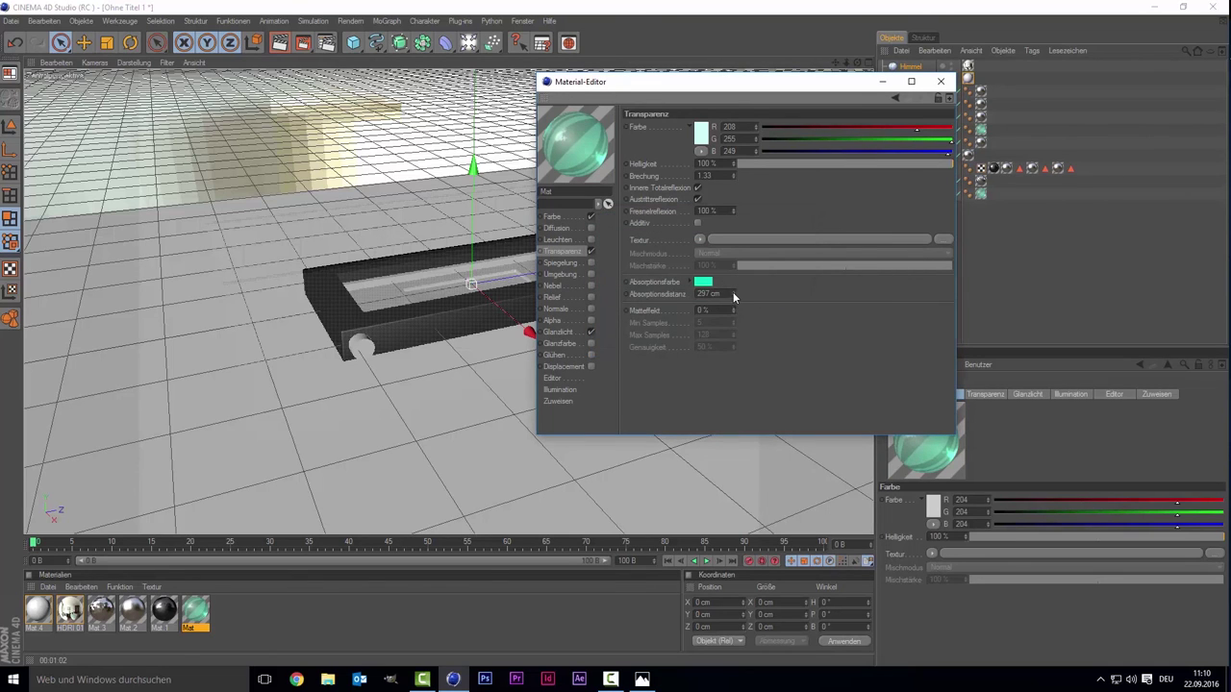
drag(733, 292, 734, 298)
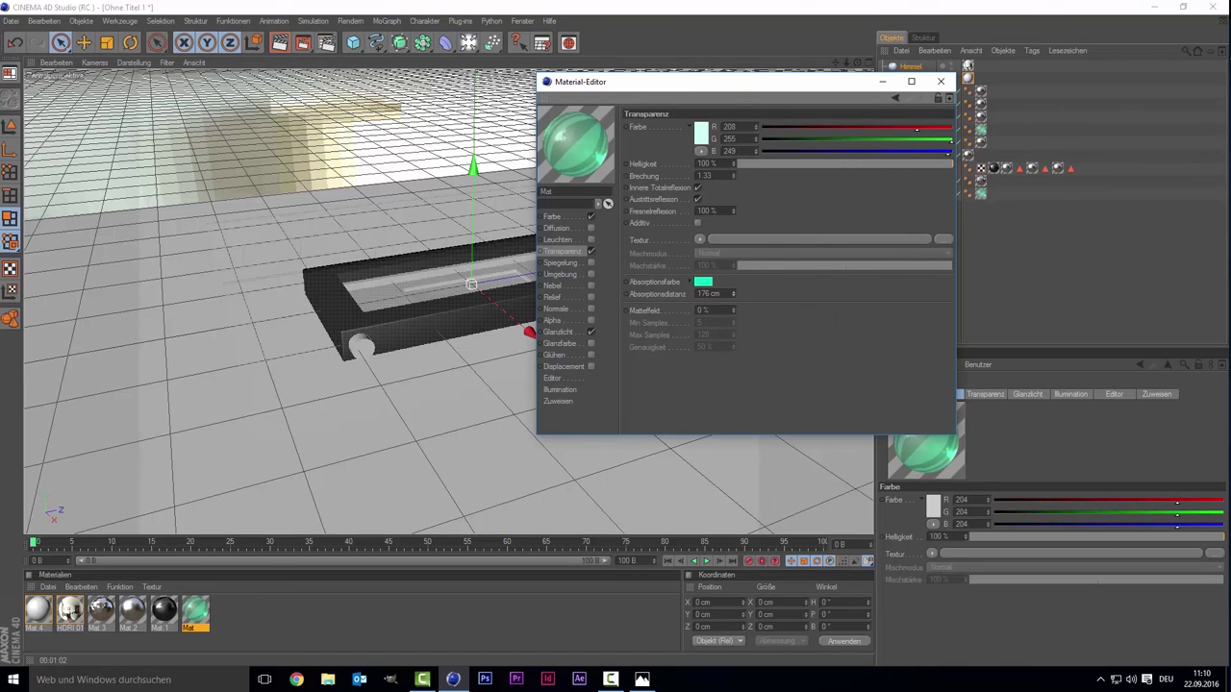
- Reset the transparency colour to white and set Absorptionsdistanz to 396 cm
click(699, 136)
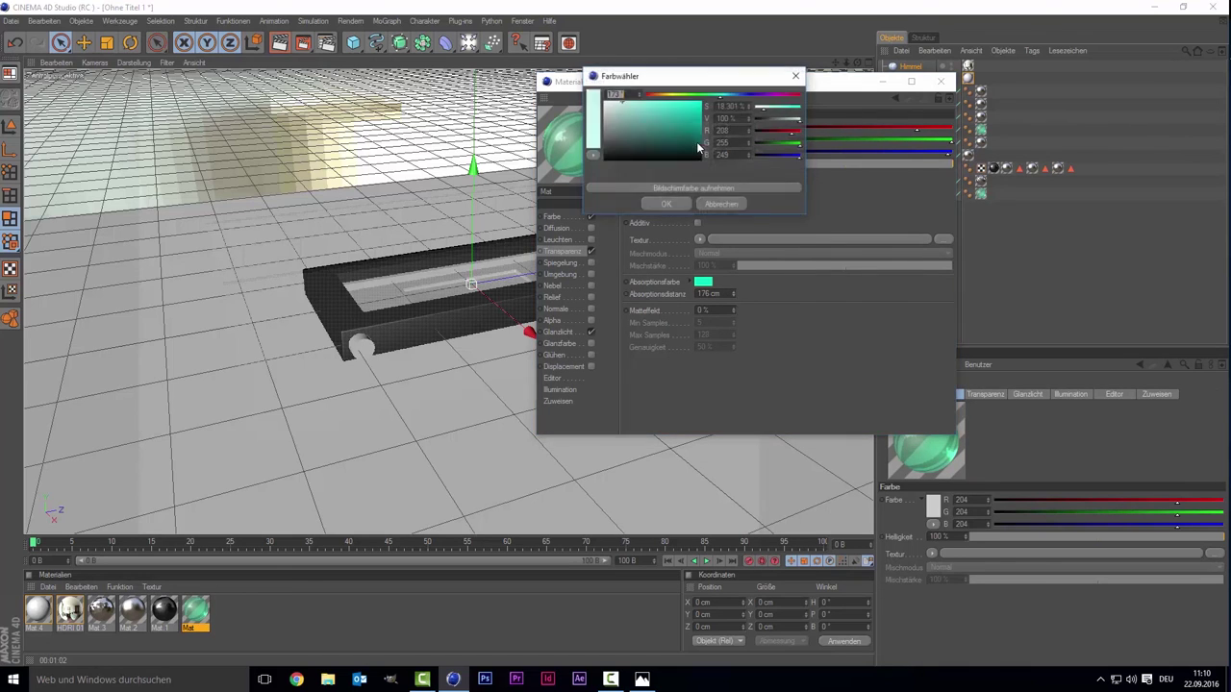
click(682, 204)
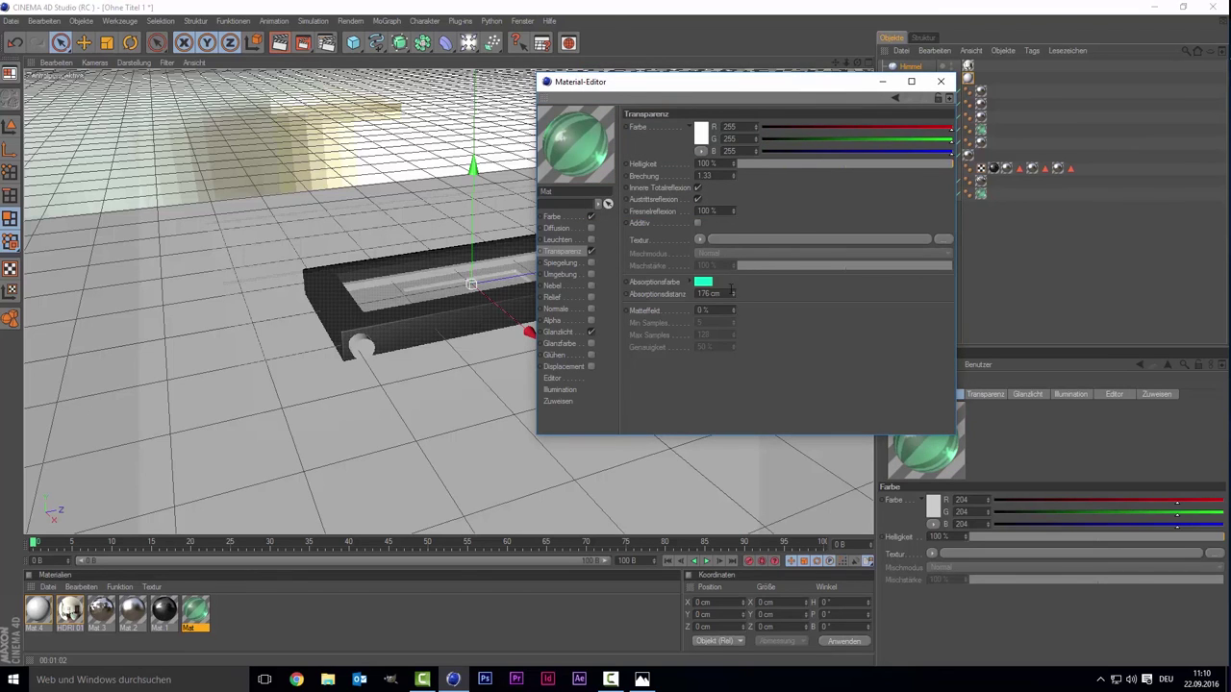
drag(732, 293, 732, 269)
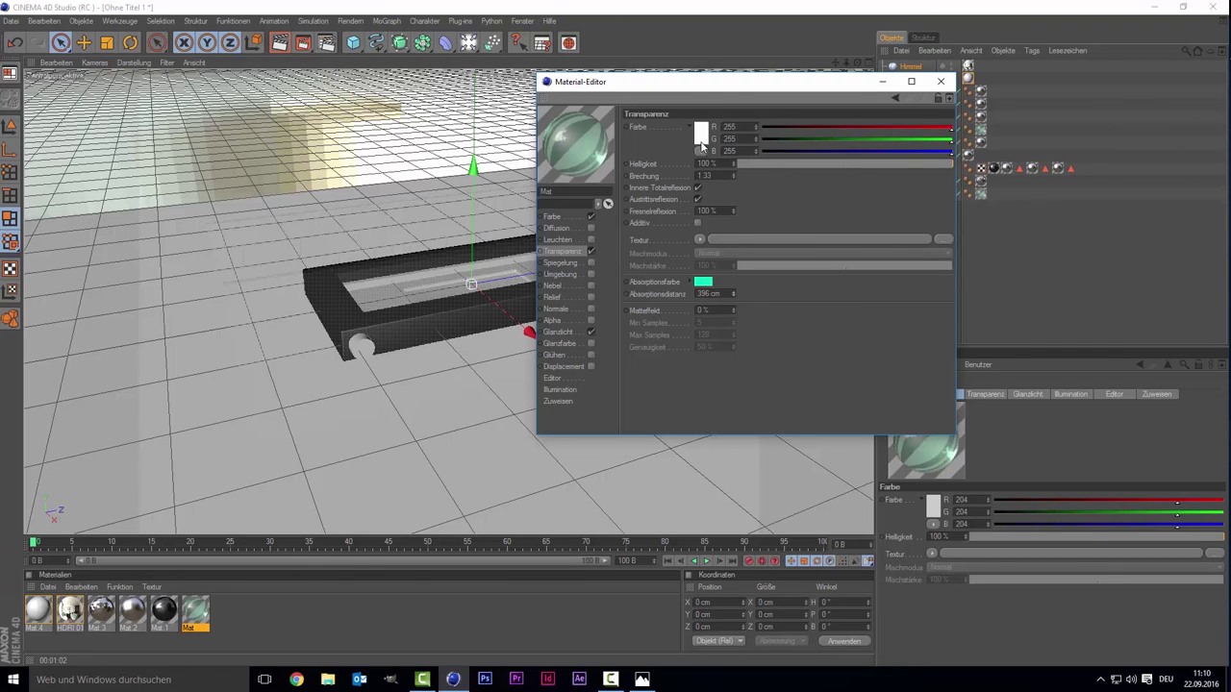
- Raise the absorption distance to 528 cm, close the Material-Editor and render the view
click(643, 681)
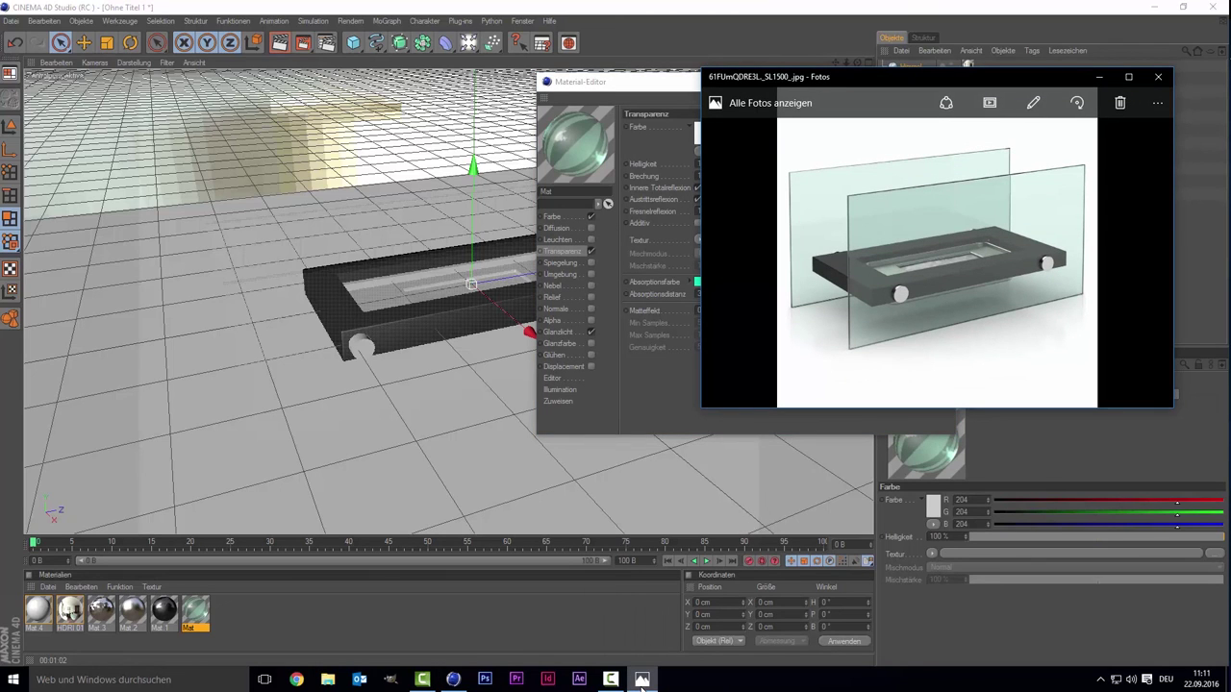
mouse_move(938, 259)
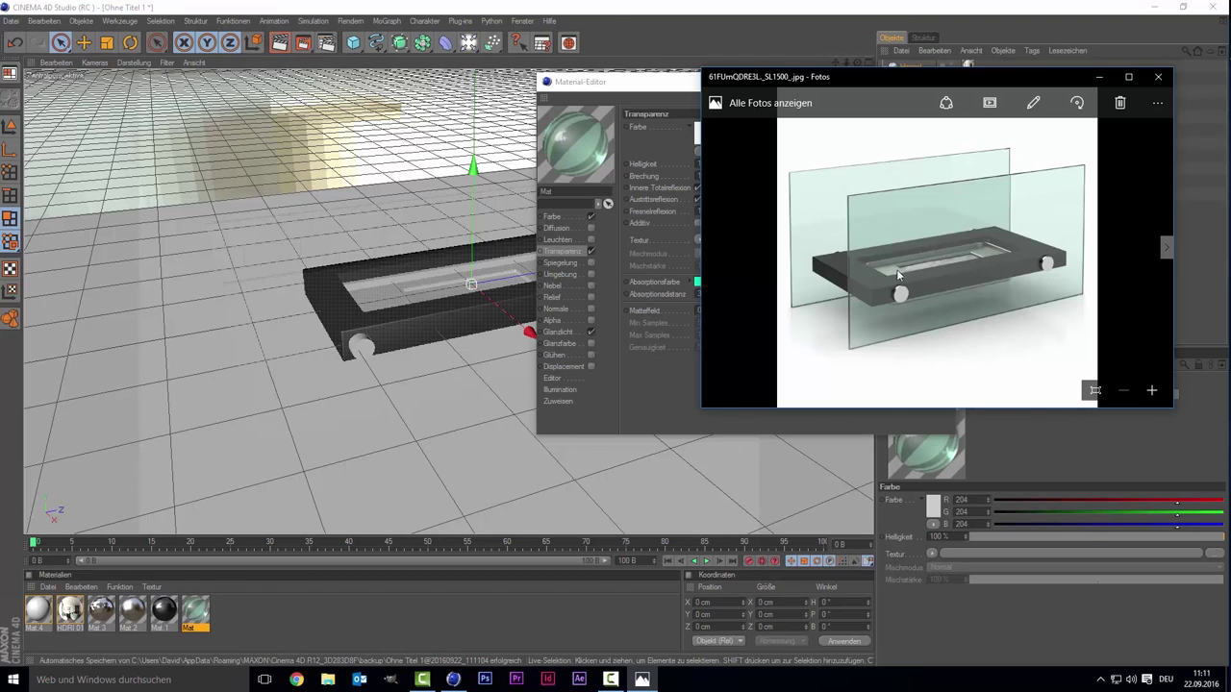
click(641, 679)
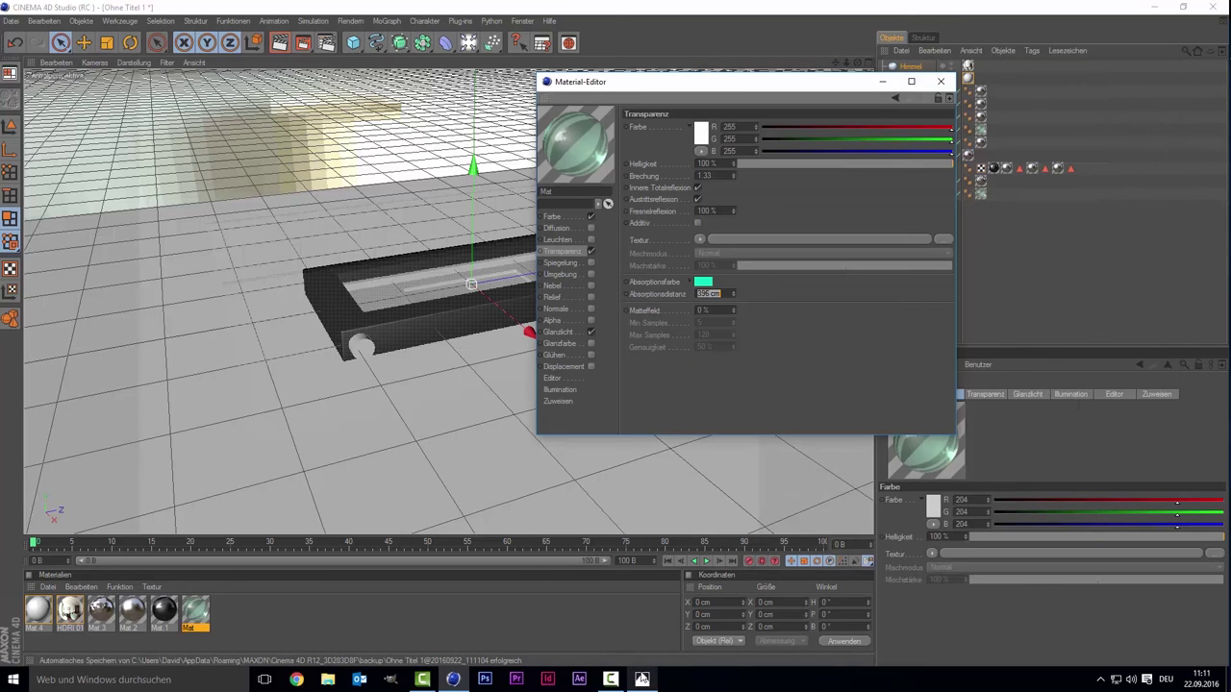
key(Return)
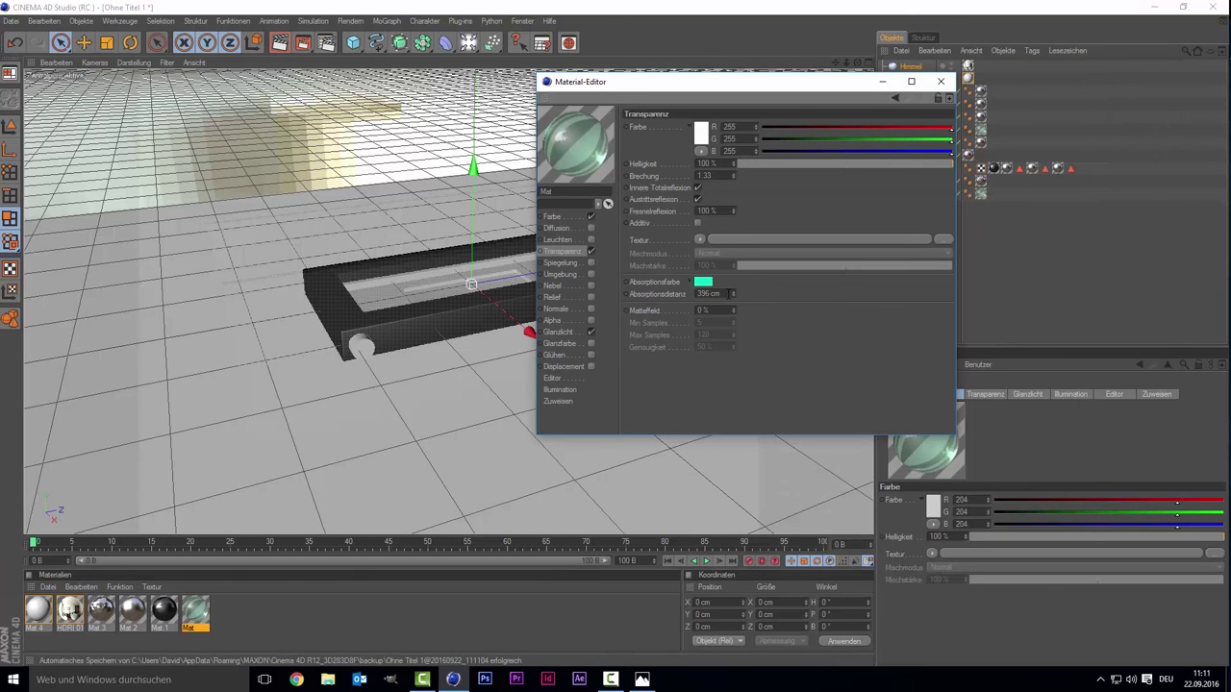
drag(733, 293, 734, 291)
click(941, 81)
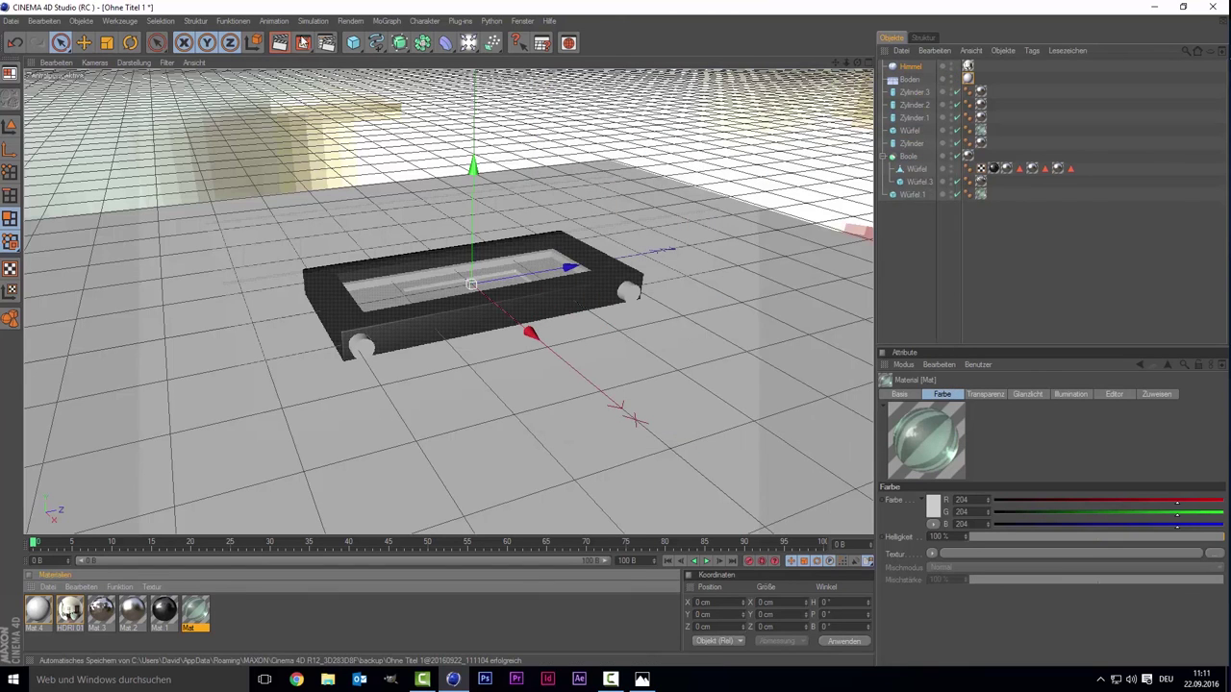
click(280, 44)
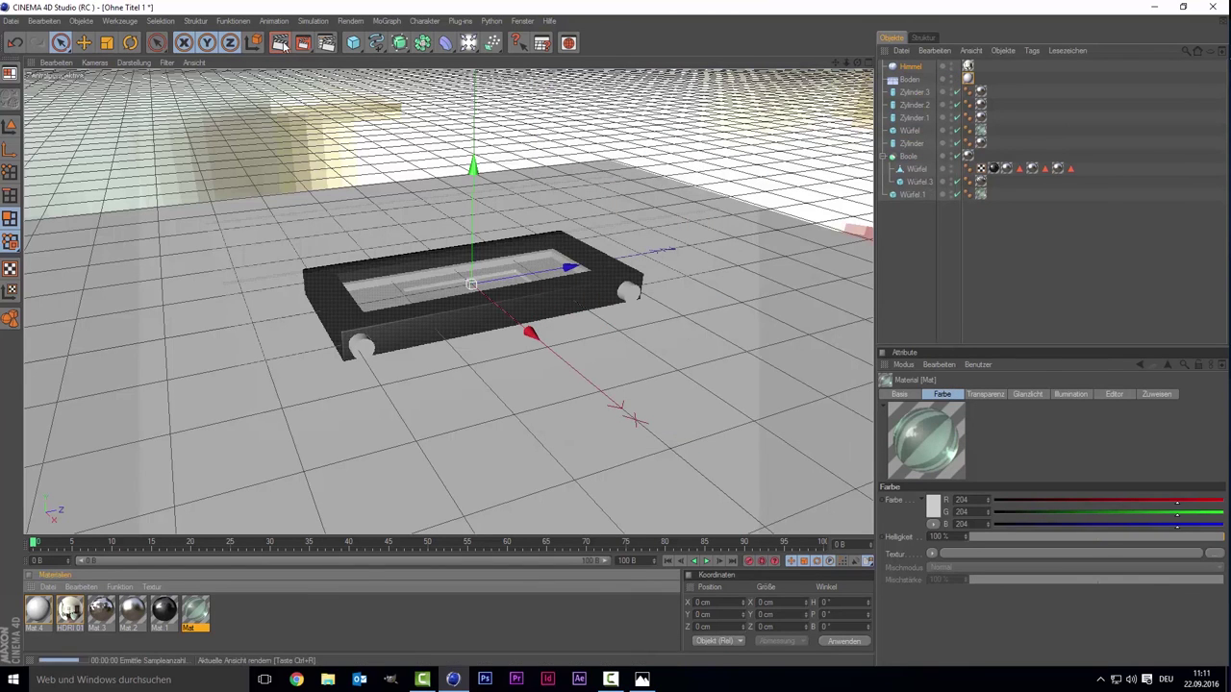